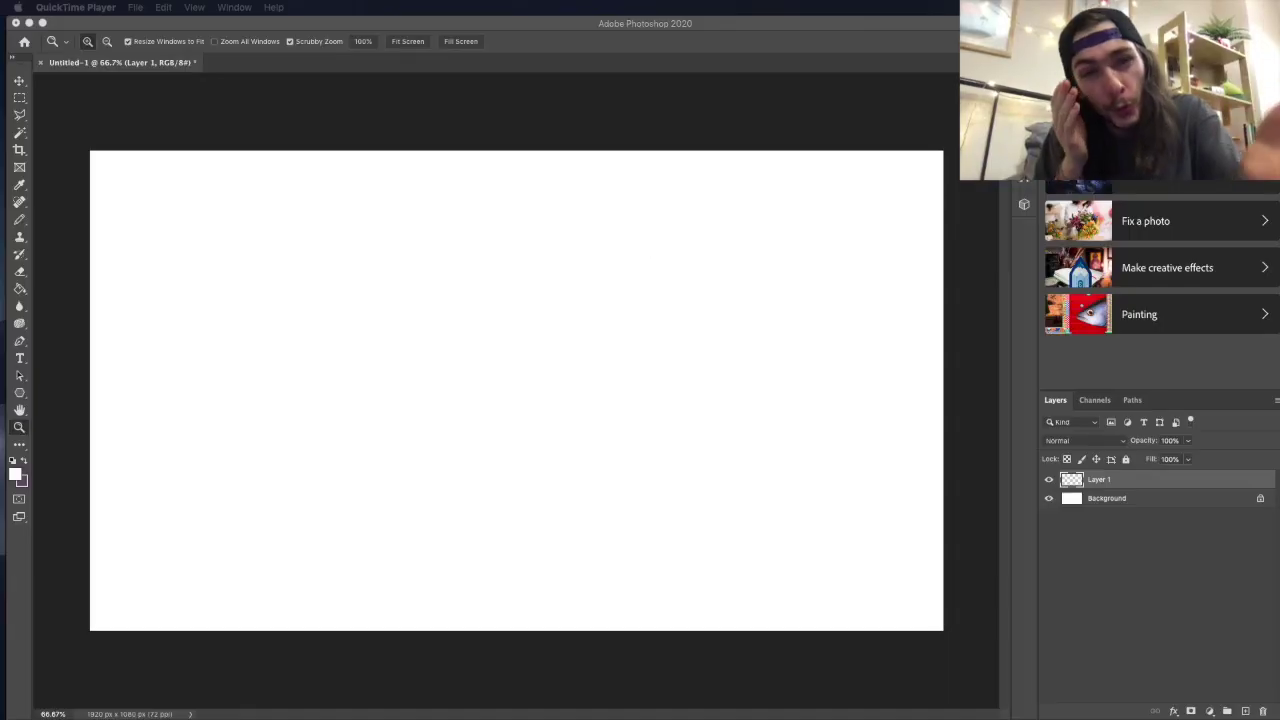
Zoom in on the blank canvas and pick the Brush tool for sketching.
{"action": "left_click", "coordinate": [177, 189]}
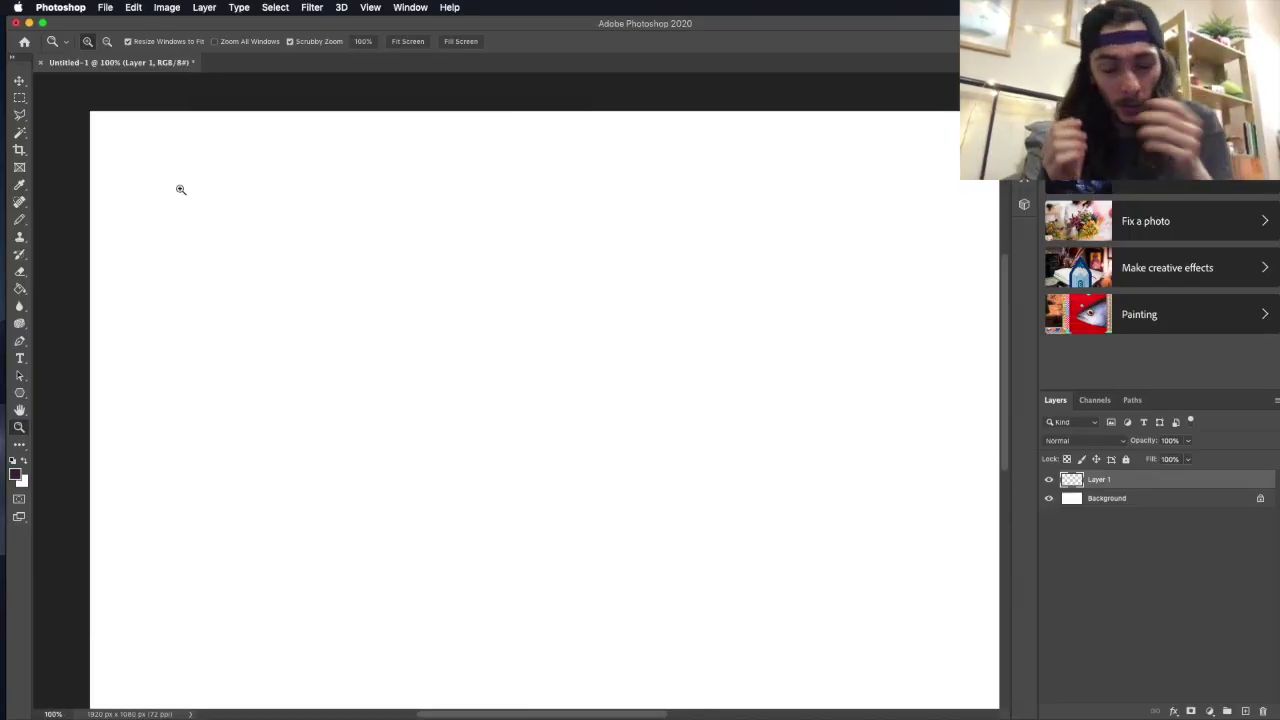
{"action": "left_click", "coordinate": [203, 297]}
{"action": "key", "text": "b"}
{"action": "left_click", "coordinate": [90, 42]}
{"action": "key", "text": "Return"}
{"action": "scroll", "coordinate": [386, 323], "scroll_direction": "down", "scroll_amount": 3}
{"action": "scroll", "coordinate": [386, 323], "scroll_direction": "up", "scroll_amount": 2}
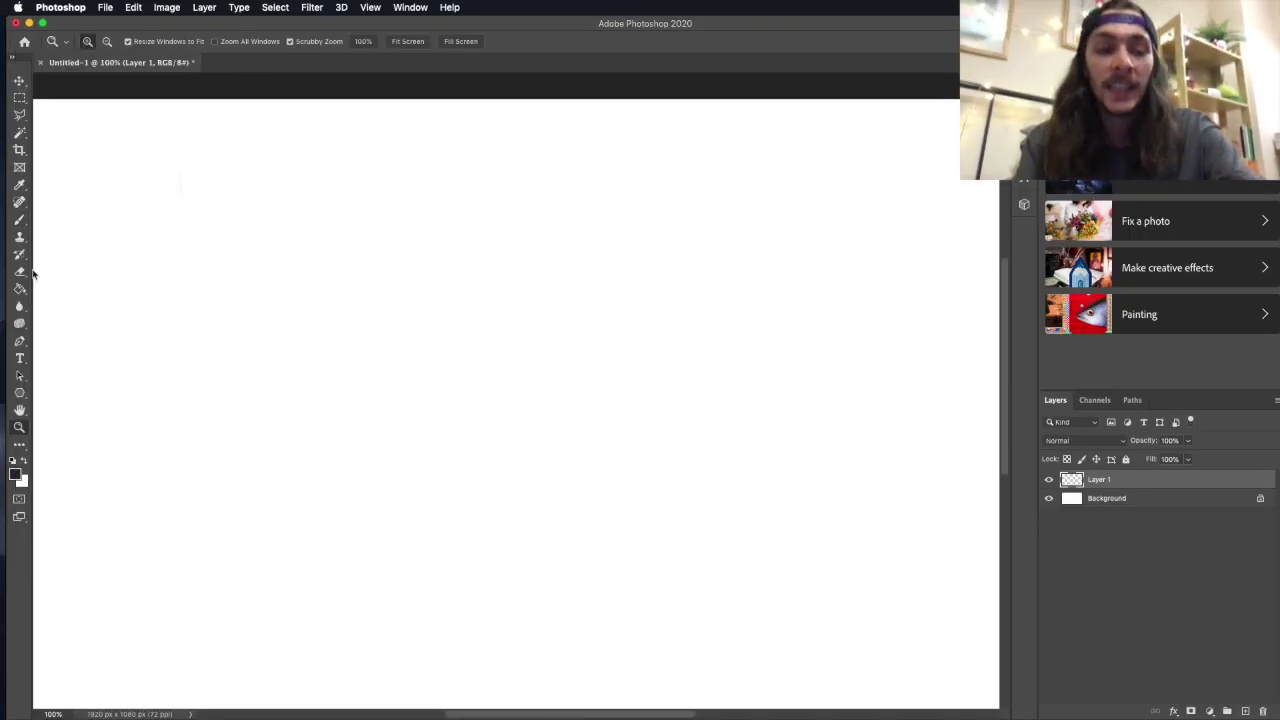
Sketch the angular head with ear, the V-collar, body line and right shoulder on Layer 1.
{"action": "mouse_move", "coordinate": [462, 235]}
{"action": "left_mouse_down"}
{"action": "mouse_move", "coordinate": [472, 307]}
{"action": "mouse_move", "coordinate": [520, 190]}
{"action": "left_mouse_up"}
{"action": "left_click_drag", "start_coordinate": [556, 234], "coordinate": [568, 310]}
{"action": "left_click_drag", "start_coordinate": [472, 316], "coordinate": [564, 318]}
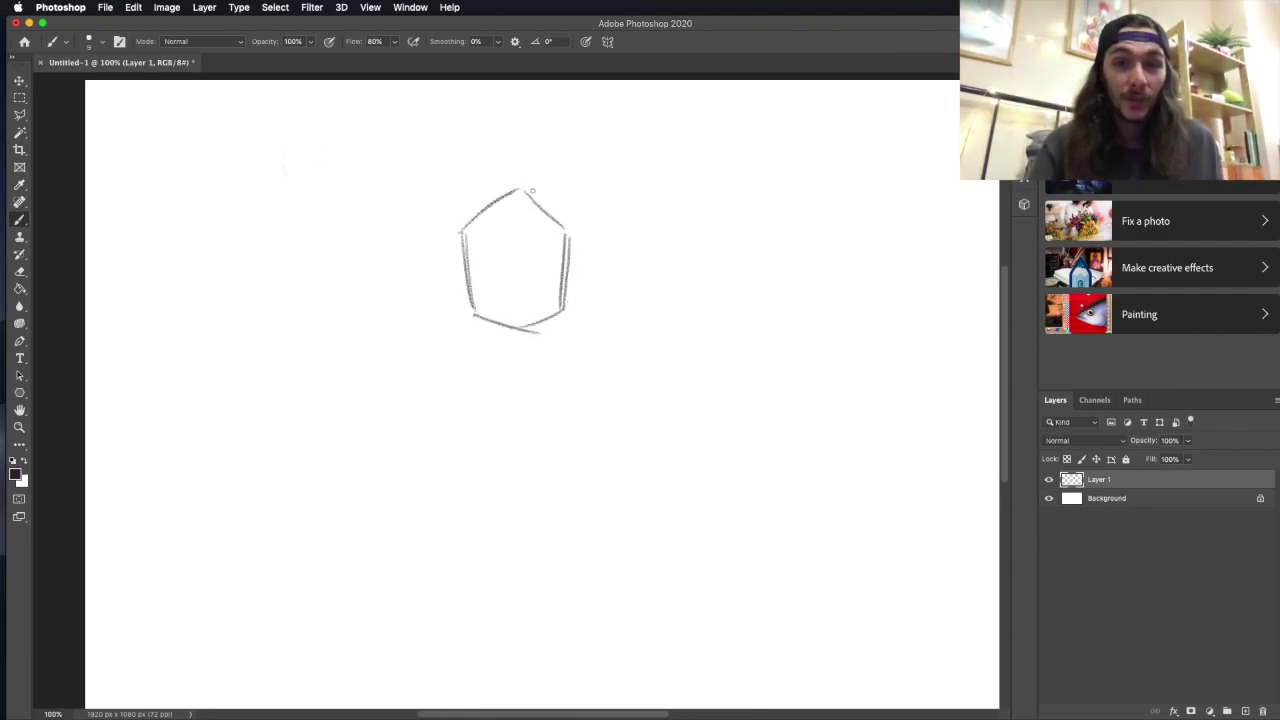
{"action": "left_click_drag", "start_coordinate": [524, 190], "coordinate": [565, 230]}
{"action": "mouse_move", "coordinate": [526, 188]}
{"action": "left_mouse_down"}
{"action": "mouse_move", "coordinate": [596, 272]}
{"action": "mouse_move", "coordinate": [574, 300]}
{"action": "mouse_move", "coordinate": [570, 340]}
{"action": "left_mouse_up"}
{"action": "mouse_move", "coordinate": [540, 356]}
{"action": "left_mouse_down"}
{"action": "mouse_move", "coordinate": [532, 404]}
{"action": "mouse_move", "coordinate": [586, 350]}
{"action": "left_mouse_up"}
{"action": "left_click_drag", "start_coordinate": [522, 396], "coordinate": [510, 490]}
{"action": "left_click_drag", "start_coordinate": [507, 416], "coordinate": [508, 458]}
{"action": "left_click_drag", "start_coordinate": [508, 484], "coordinate": [594, 590]}
{"action": "left_click_drag", "start_coordinate": [598, 352], "coordinate": [629, 414]}
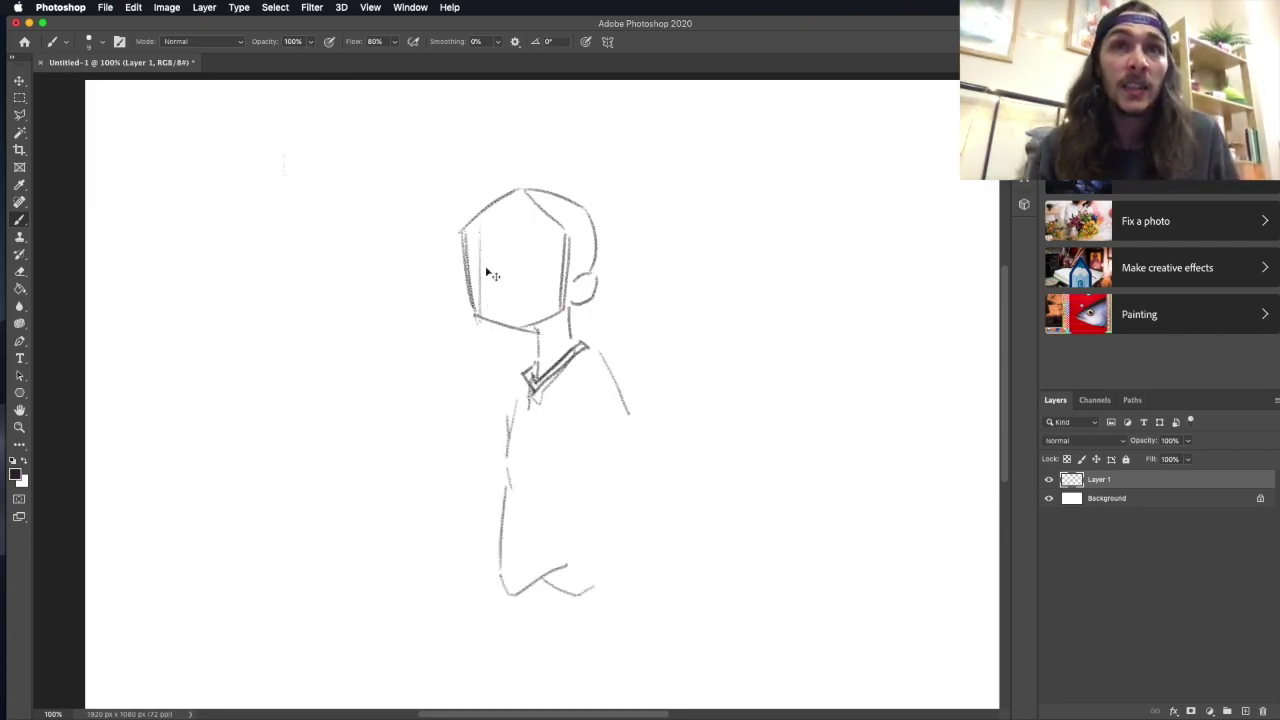
Shift the head's left side with Free Transform, then draw the shirt front, torso and dangling sleeve.
{"action": "key", "text": "ctrl+t"}
{"action": "left_click_drag", "start_coordinate": [486, 271], "coordinate": [494, 271]}
{"action": "key", "text": "Return"}
{"action": "left_click_drag", "start_coordinate": [556, 396], "coordinate": [568, 470]}
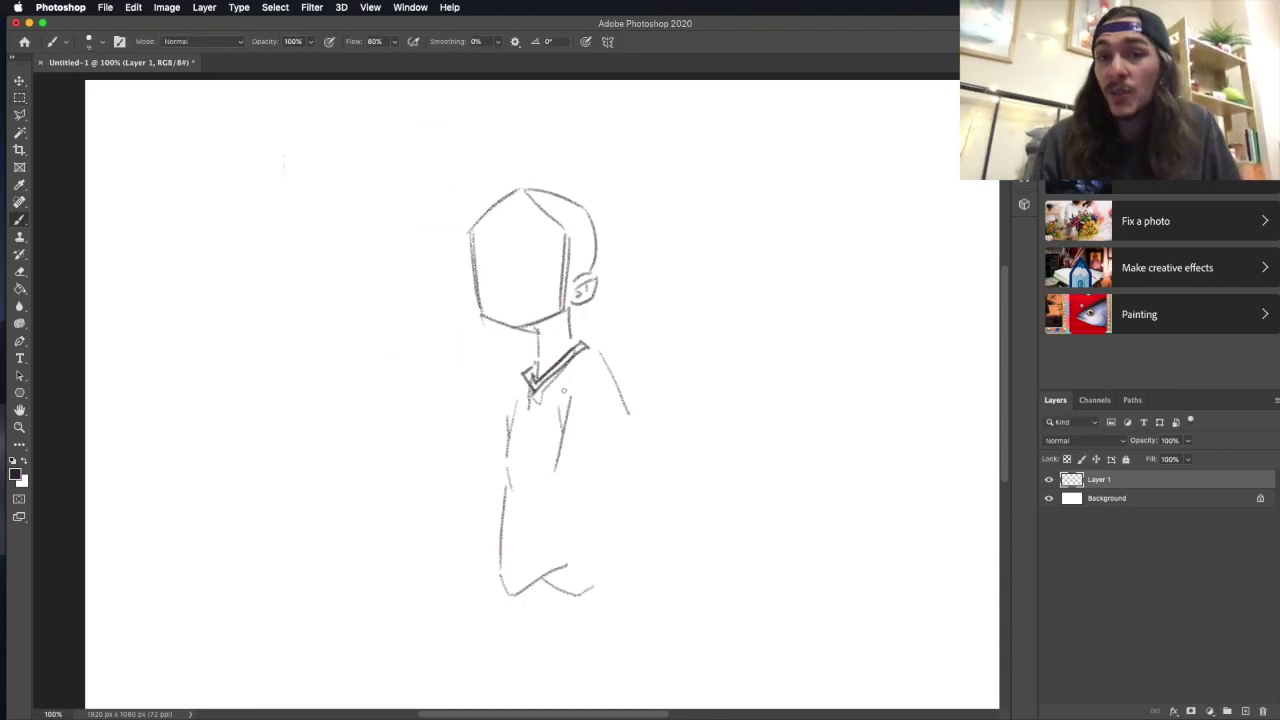
{"action": "key", "text": "ctrl+z"}
{"action": "left_click_drag", "start_coordinate": [566, 392], "coordinate": [570, 420]}
{"action": "mouse_move", "coordinate": [579, 398]}
{"action": "left_mouse_down"}
{"action": "mouse_move", "coordinate": [591, 491]}
{"action": "mouse_move", "coordinate": [655, 535]}
{"action": "left_mouse_up"}
{"action": "left_click_drag", "start_coordinate": [628, 414], "coordinate": [657, 535]}
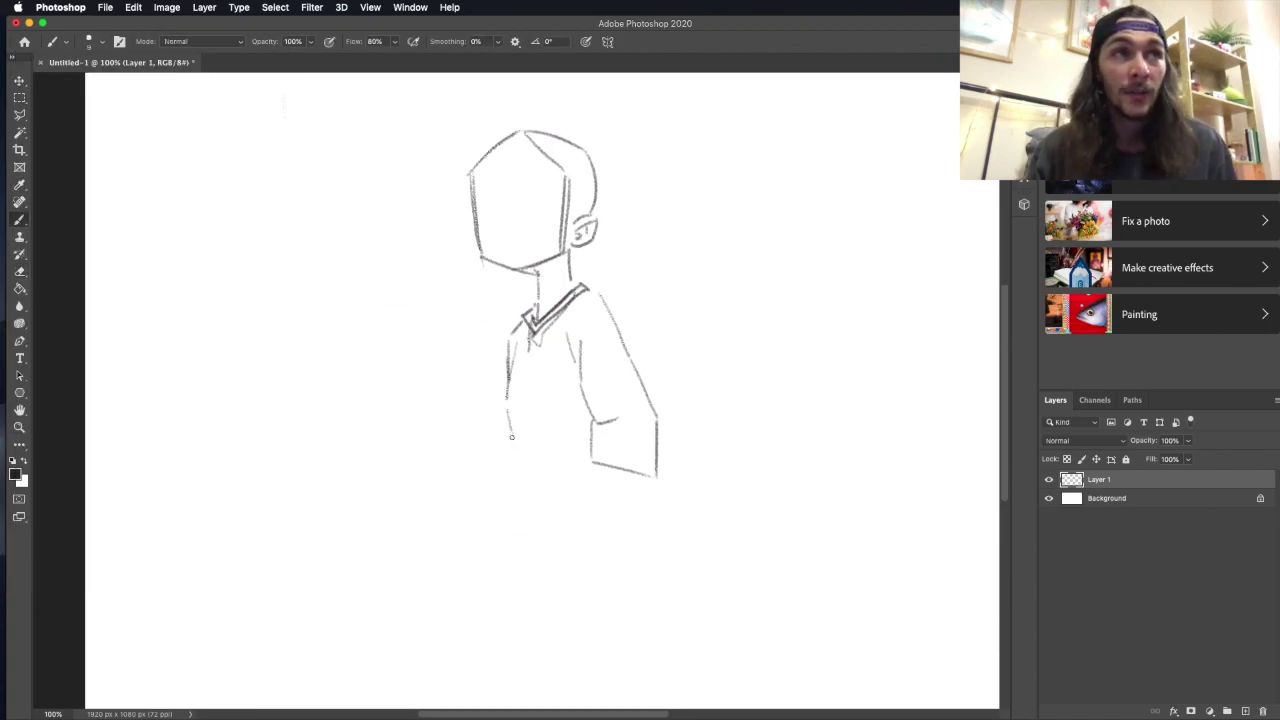
{"action": "mouse_move", "coordinate": [507, 440]}
{"action": "left_mouse_down"}
{"action": "mouse_move", "coordinate": [505, 593]}
{"action": "mouse_move", "coordinate": [620, 511]}
{"action": "left_mouse_up"}
{"action": "mouse_move", "coordinate": [600, 466]}
{"action": "left_mouse_down"}
{"action": "mouse_move", "coordinate": [622, 621]}
{"action": "mouse_move", "coordinate": [636, 576]}
{"action": "left_mouse_up"}
Draw the left arm and sleeve, a diagonal held object, and an eye inside the head.
{"action": "scroll", "coordinate": [535, 257], "scroll_direction": "down", "scroll_amount": 1}
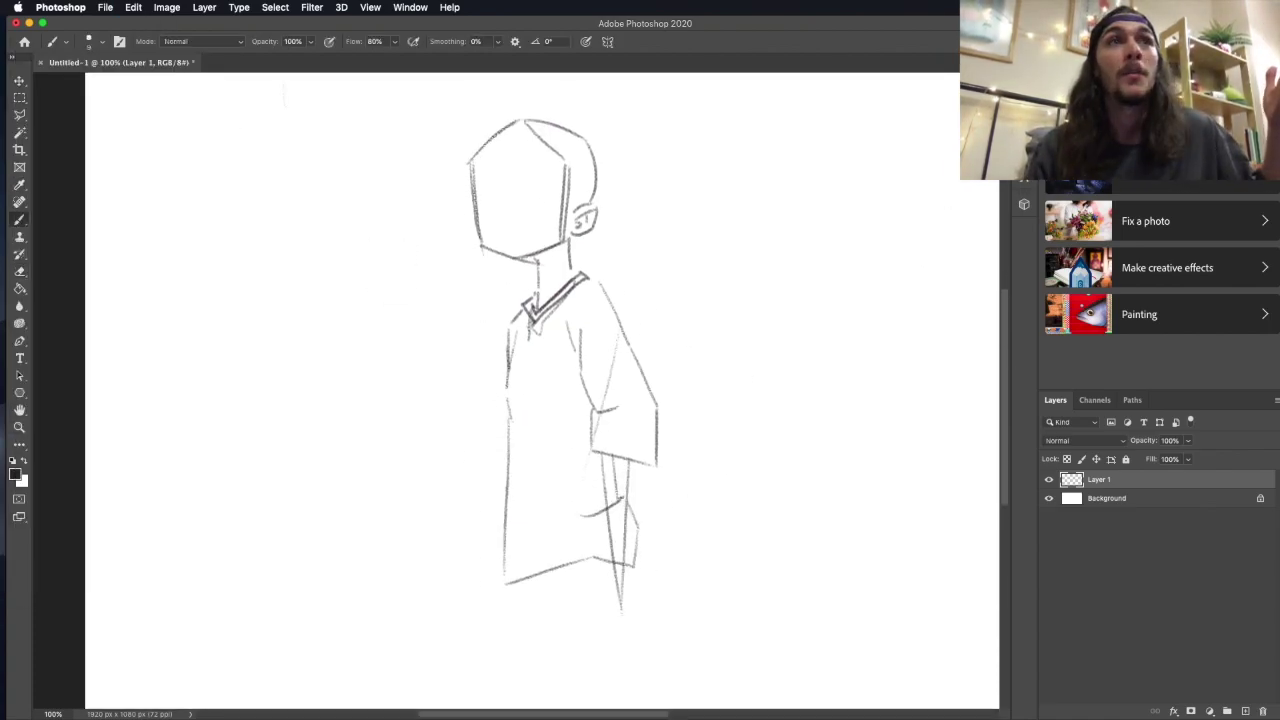
{"action": "scroll", "coordinate": [560, 380], "scroll_direction": "up", "scroll_amount": 2}
{"action": "left_click_drag", "start_coordinate": [503, 374], "coordinate": [472, 507]}
{"action": "left_click_drag", "start_coordinate": [468, 462], "coordinate": [488, 532]}
{"action": "mouse_move", "coordinate": [506, 490]}
{"action": "left_mouse_down"}
{"action": "mouse_move", "coordinate": [487, 536]}
{"action": "mouse_move", "coordinate": [383, 416]}
{"action": "left_mouse_up"}
{"action": "left_click_drag", "start_coordinate": [386, 419], "coordinate": [437, 451]}
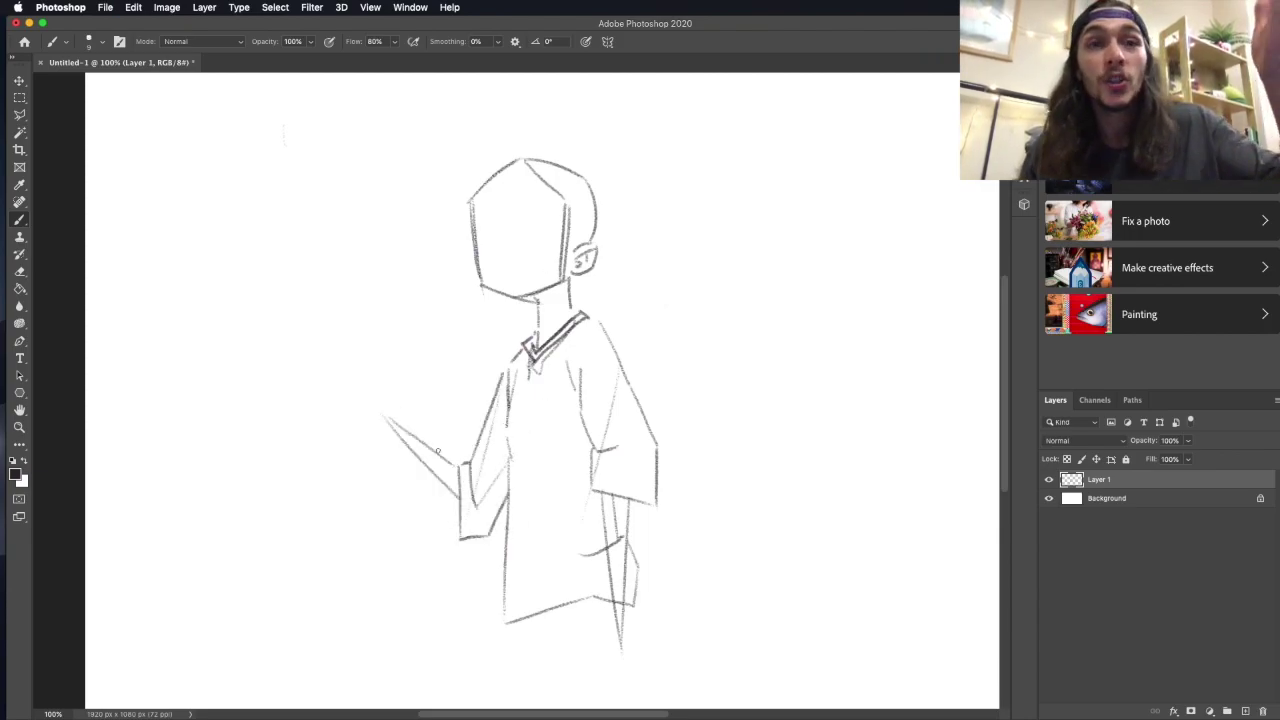
{"action": "scroll", "coordinate": [437, 451], "scroll_direction": "down", "scroll_amount": 4}
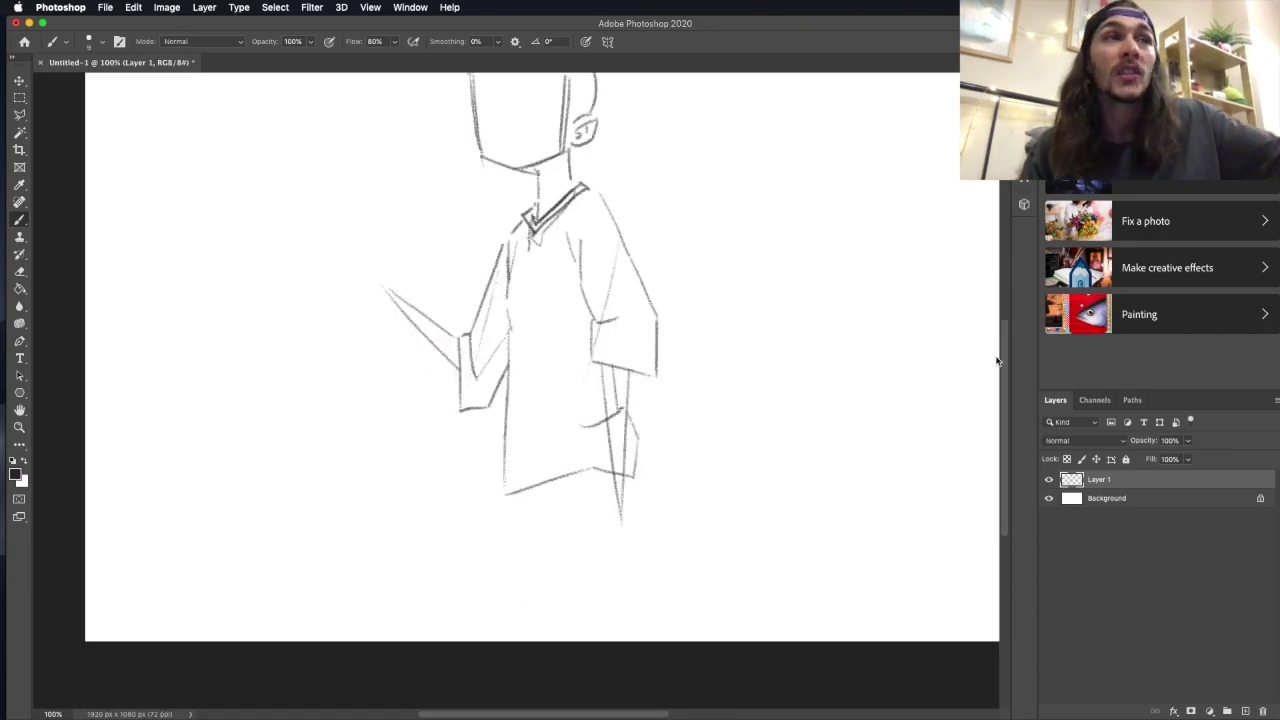
{"action": "scroll", "coordinate": [483, 195], "scroll_direction": "up", "scroll_amount": 2}
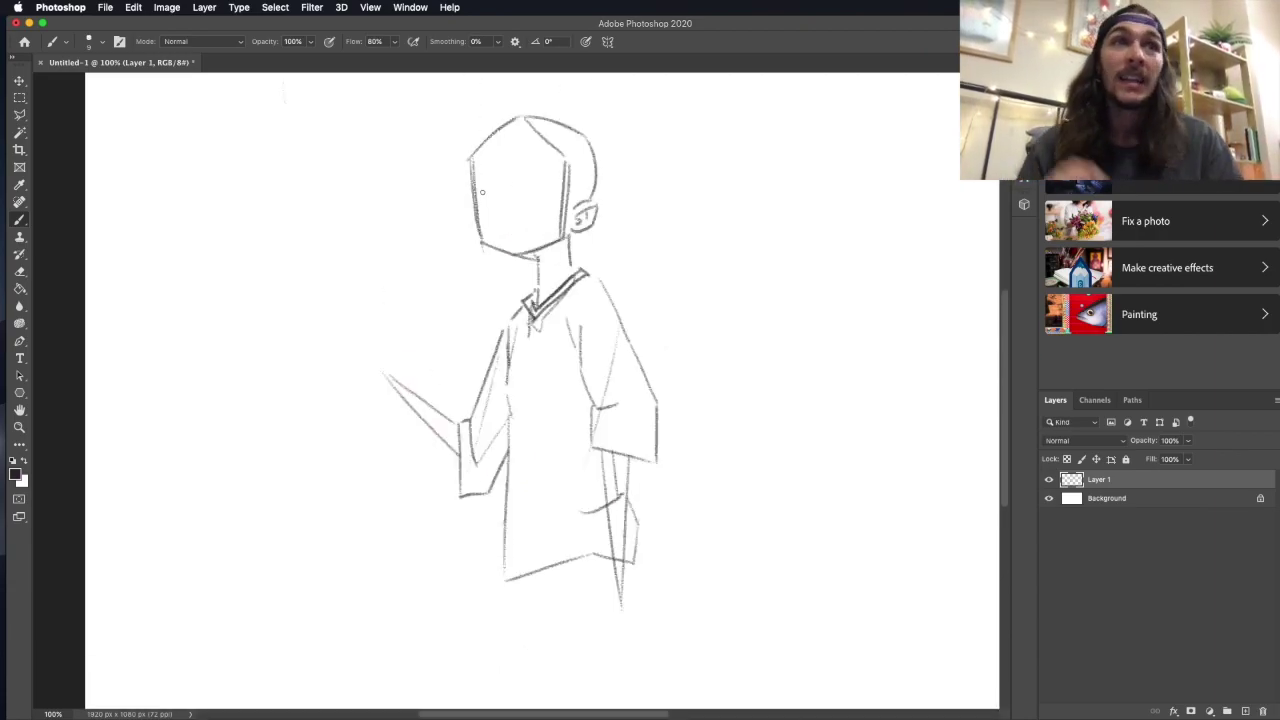
{"action": "scroll", "coordinate": [928, 175], "scroll_direction": "up", "scroll_amount": 2}
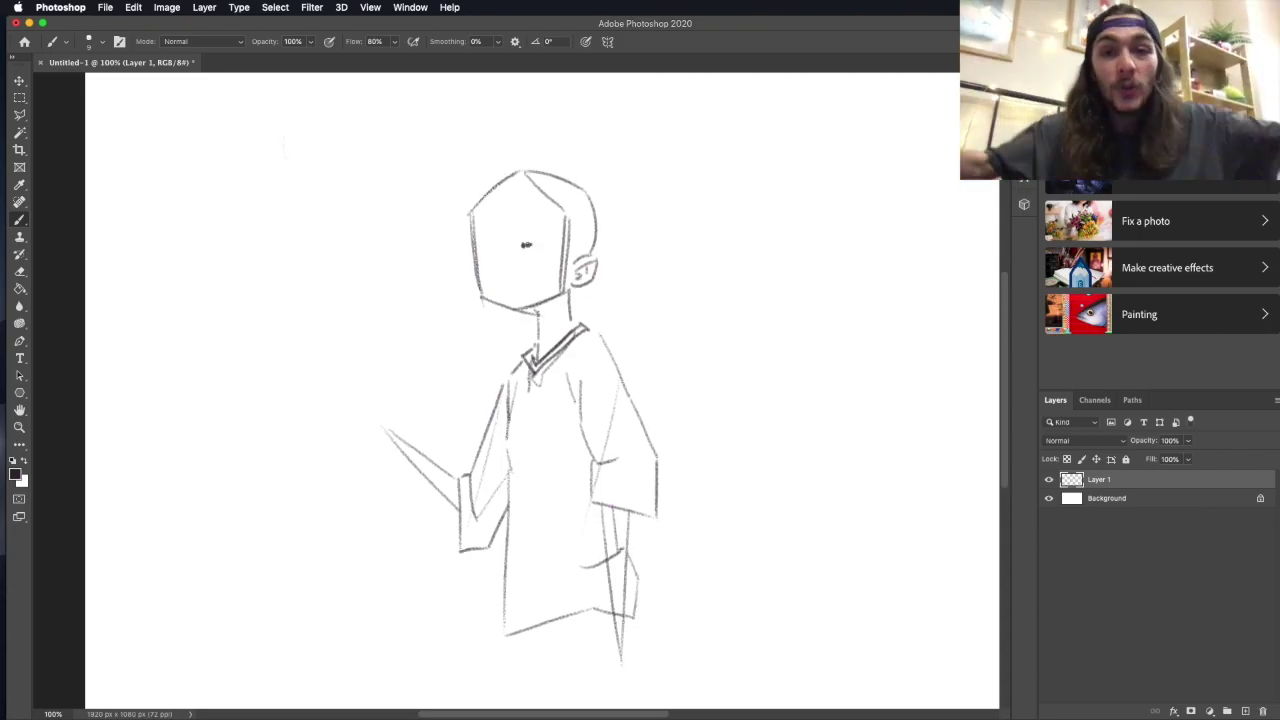
{"action": "left_click_drag", "start_coordinate": [522, 246], "coordinate": [552, 240]}
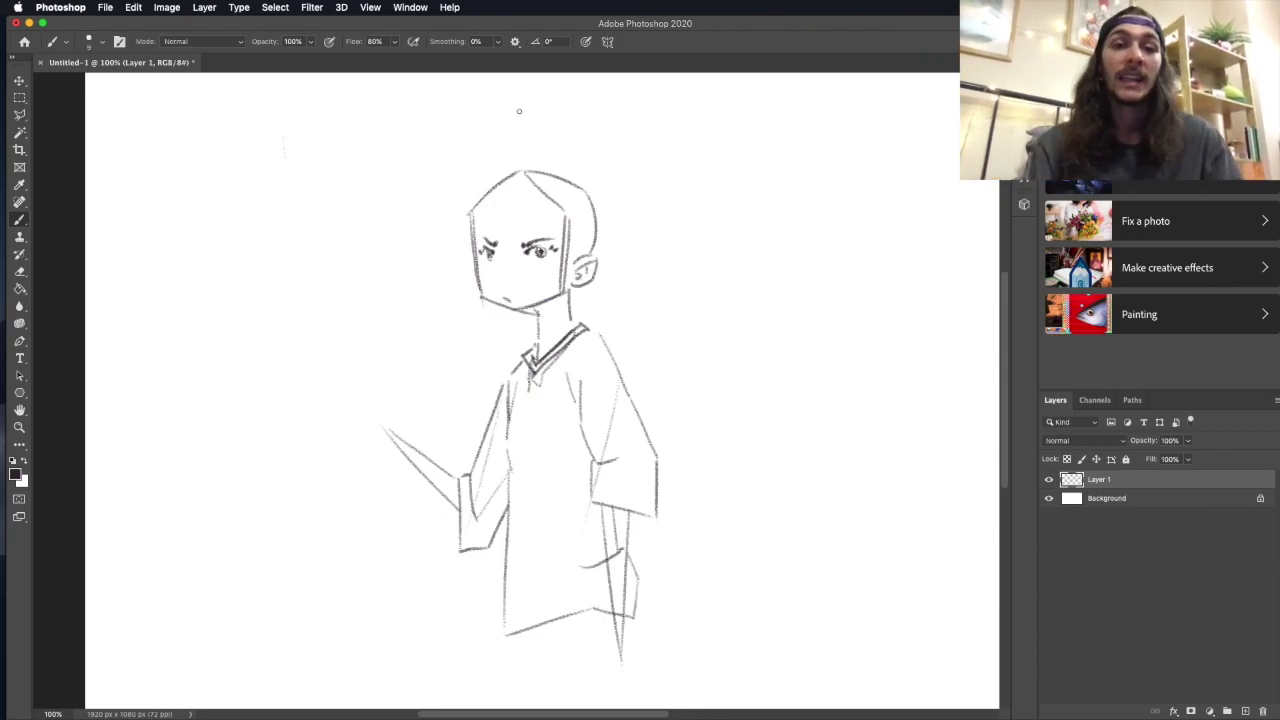
Draw the bangs, side hair, crown outline and a ponytail to the right of the head.
{"action": "mouse_move", "coordinate": [468, 214]}
{"action": "left_mouse_down"}
{"action": "mouse_move", "coordinate": [528, 242]}
{"action": "mouse_move", "coordinate": [494, 386]}
{"action": "left_mouse_up"}
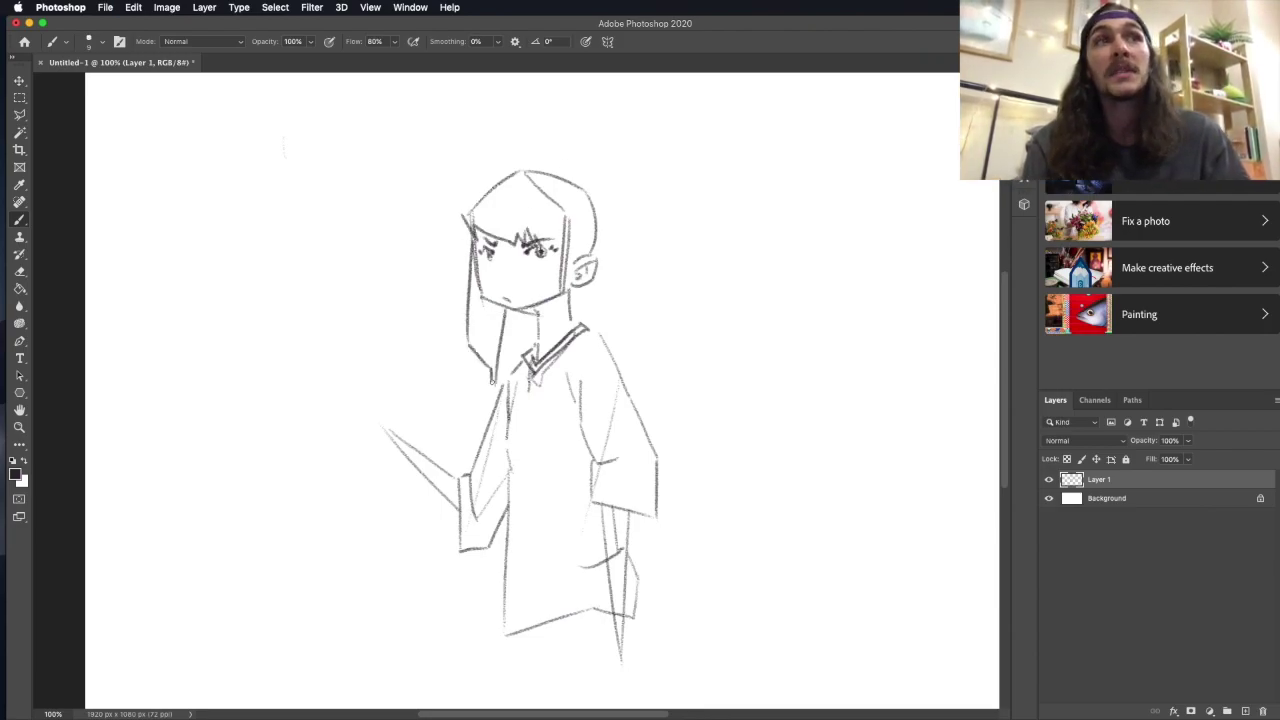
{"action": "mouse_move", "coordinate": [556, 278]}
{"action": "left_mouse_down"}
{"action": "mouse_move", "coordinate": [560, 344]}
{"action": "mouse_move", "coordinate": [582, 380]}
{"action": "left_mouse_up"}
{"action": "mouse_move", "coordinate": [463, 214]}
{"action": "left_mouse_down"}
{"action": "mouse_move", "coordinate": [525, 175]}
{"action": "mouse_move", "coordinate": [602, 226]}
{"action": "mouse_move", "coordinate": [612, 156]}
{"action": "left_mouse_up"}
{"action": "mouse_move", "coordinate": [630, 153]}
{"action": "left_mouse_down"}
{"action": "mouse_move", "coordinate": [674, 228]}
{"action": "mouse_move", "coordinate": [650, 332]}
{"action": "left_mouse_up"}
{"action": "left_click_drag", "start_coordinate": [650, 332], "coordinate": [604, 296]}
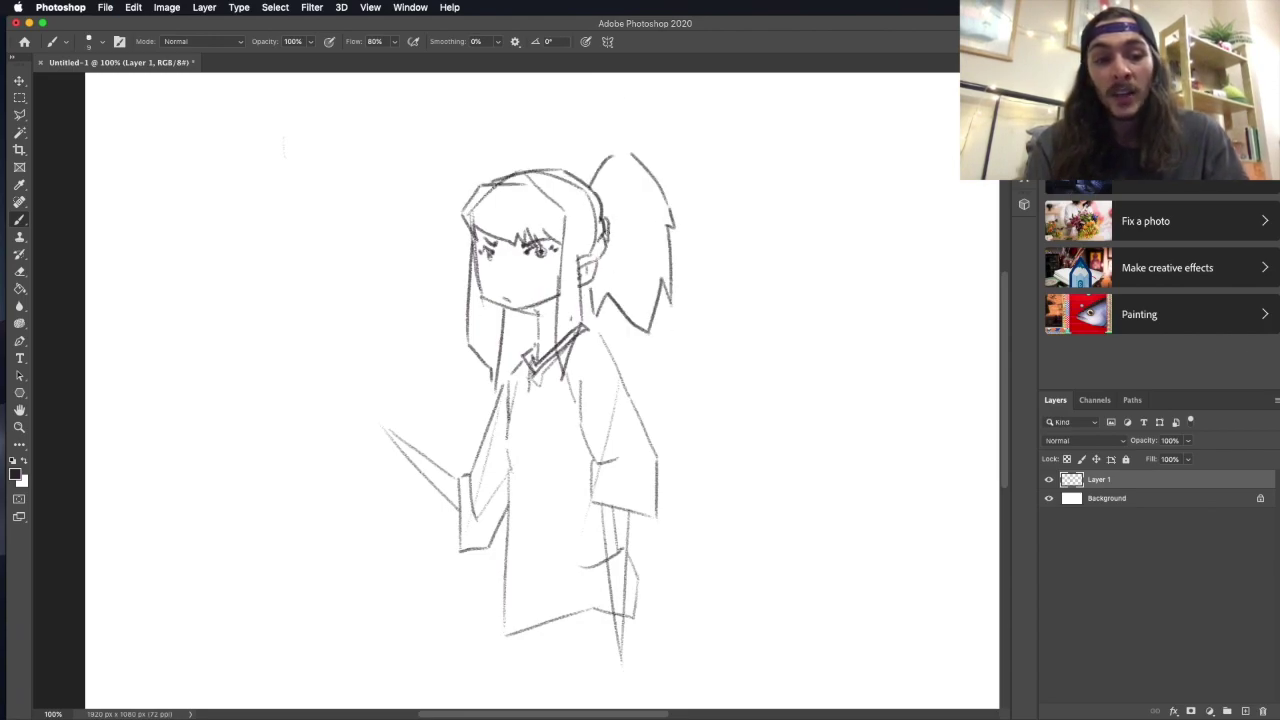
Shade the neck below the chin with the brush.
{"action": "key", "text": "e"}
{"action": "right_click", "coordinate": [97, 88]}
{"action": "key", "text": "Escape"}
{"action": "key", "text": "b"}
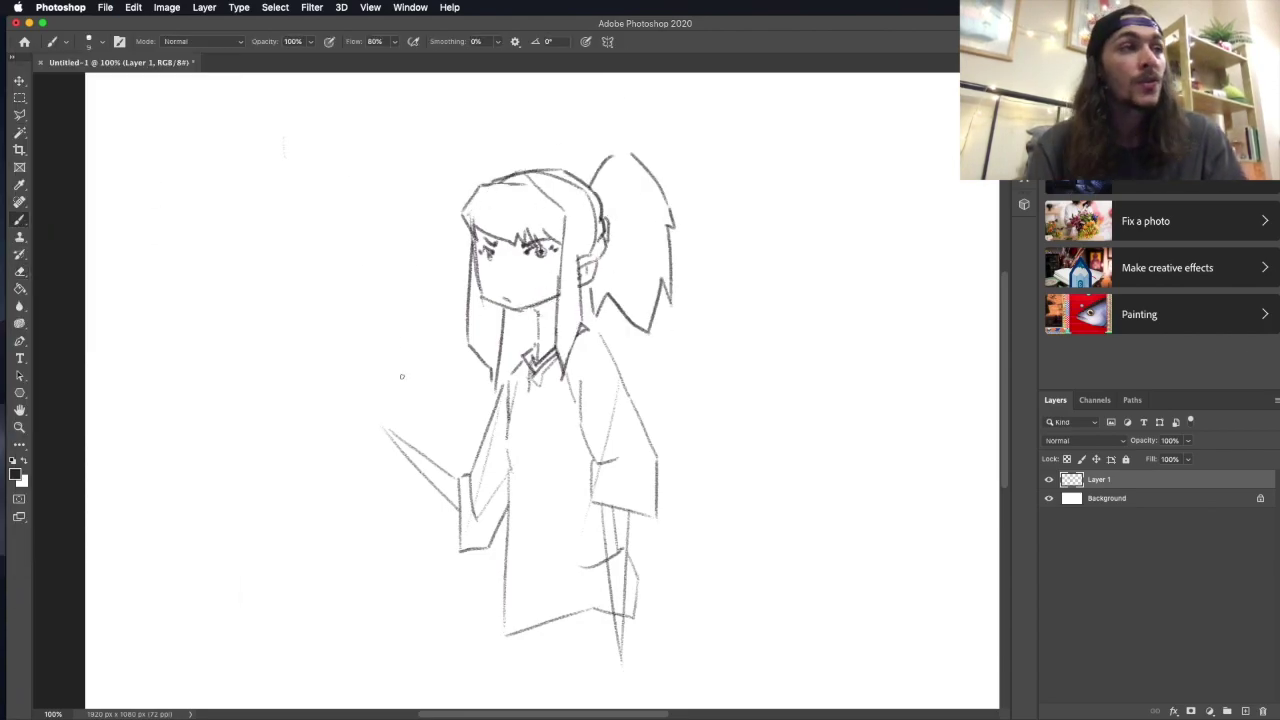
{"action": "left_click_drag", "start_coordinate": [540, 298], "coordinate": [558, 320]}
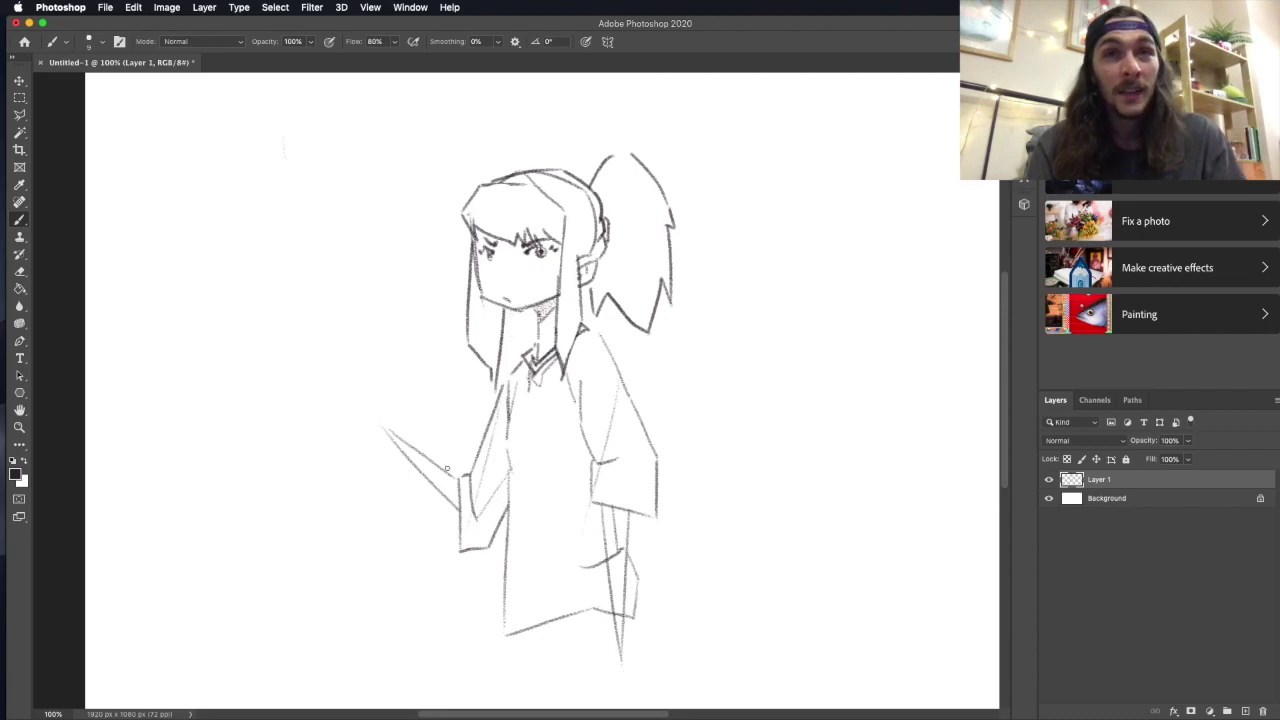
Extend the arm left into a small curved hand holding the hamster, undoing stray strokes.
{"action": "left_click_drag", "start_coordinate": [390, 428], "coordinate": [338, 437]}
{"action": "key", "text": "ctrl+z"}
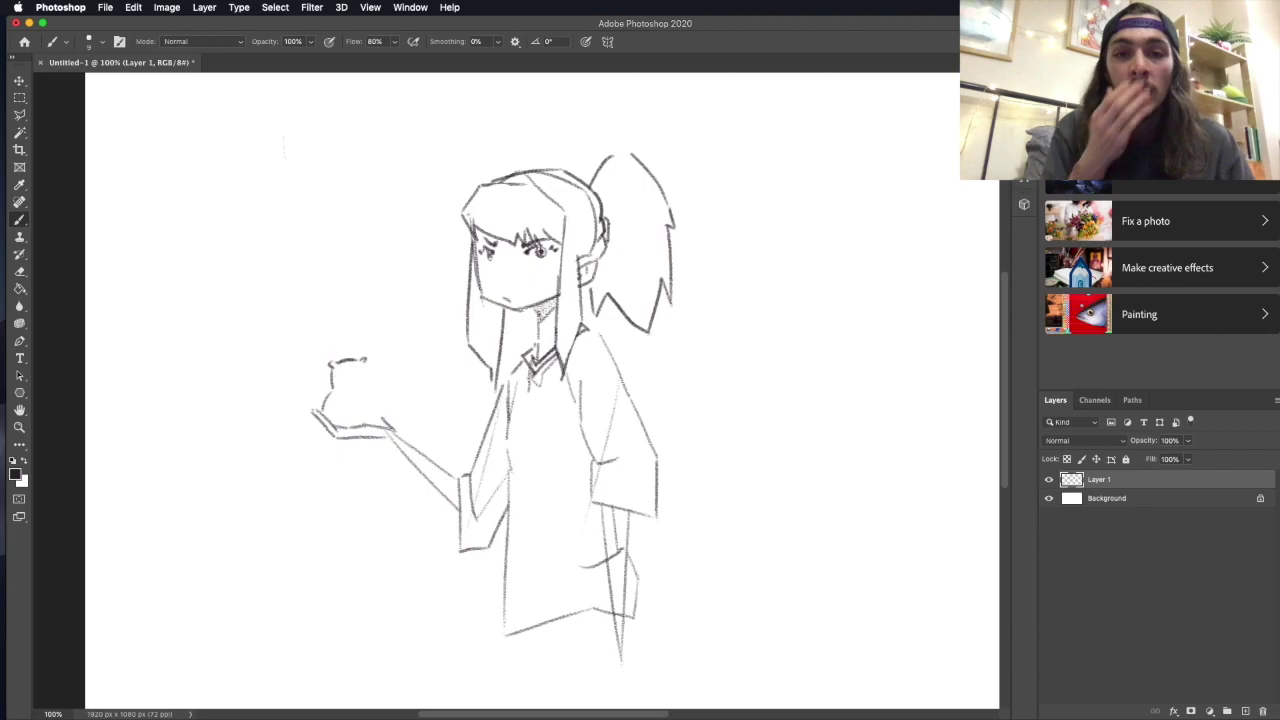
{"action": "key", "text": "ctrl+z"}
{"action": "mouse_move", "coordinate": [343, 393]}
{"action": "left_mouse_down"}
{"action": "mouse_move", "coordinate": [324, 400]}
{"action": "mouse_move", "coordinate": [346, 359]}
{"action": "mouse_move", "coordinate": [344, 326]}
{"action": "mouse_move", "coordinate": [358, 326]}
{"action": "mouse_move", "coordinate": [336, 344]}
{"action": "mouse_move", "coordinate": [350, 336]}
{"action": "left_mouse_up"}
{"action": "key", "text": "ctrl+z"}
{"action": "key", "text": "ctrl+z"}
{"action": "key", "text": "ctrl+z"}
{"action": "key", "text": "ctrl+z"}
{"action": "key", "text": "ctrl+z"}
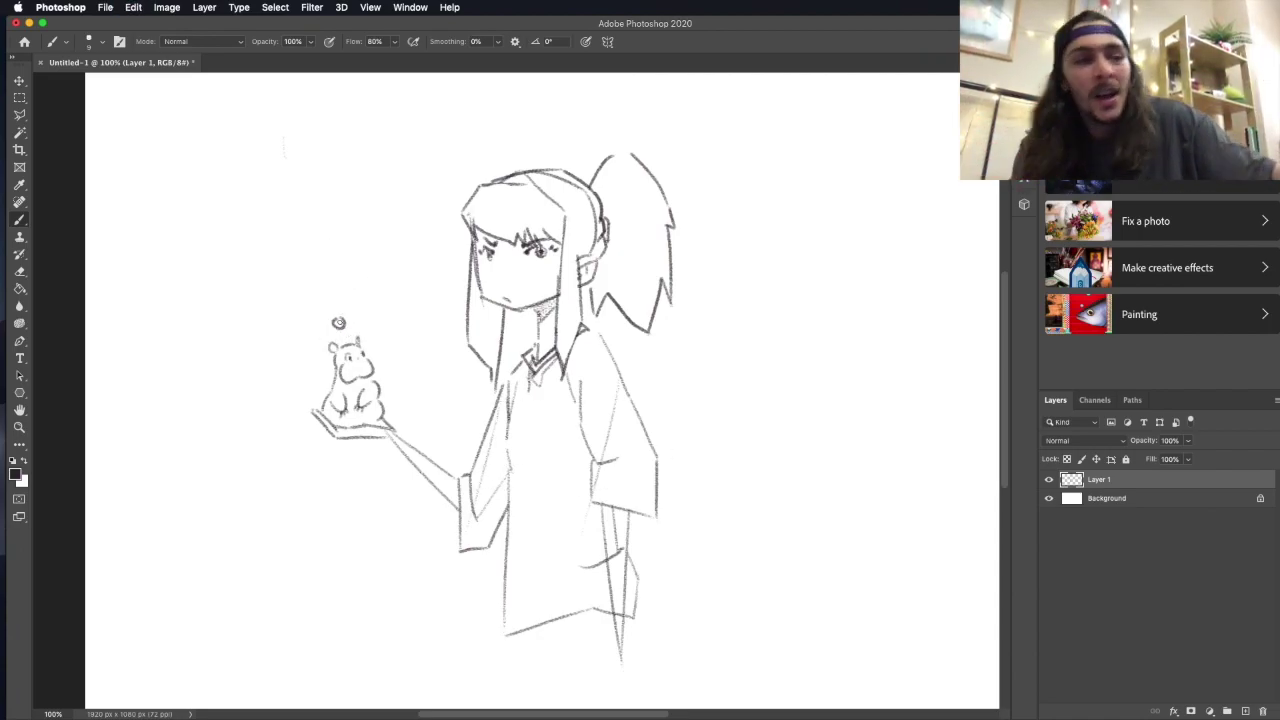
Draw the legs and feet, then zoom out to see the whole canvas.
{"action": "scroll", "coordinate": [540, 400], "scroll_direction": "down", "scroll_amount": 3}
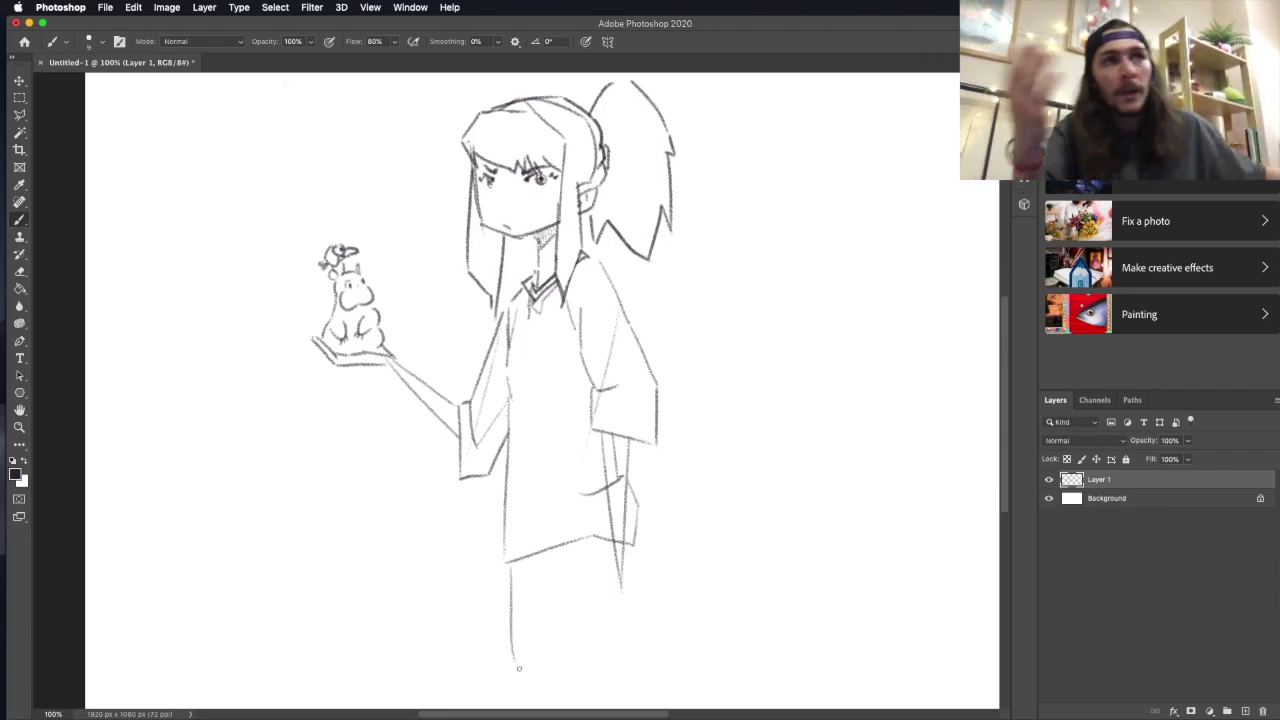
{"action": "left_click_drag", "start_coordinate": [510, 566], "coordinate": [521, 668]}
{"action": "left_click_drag", "start_coordinate": [610, 548], "coordinate": [628, 614]}
{"action": "left_click_drag", "start_coordinate": [618, 586], "coordinate": [649, 581]}
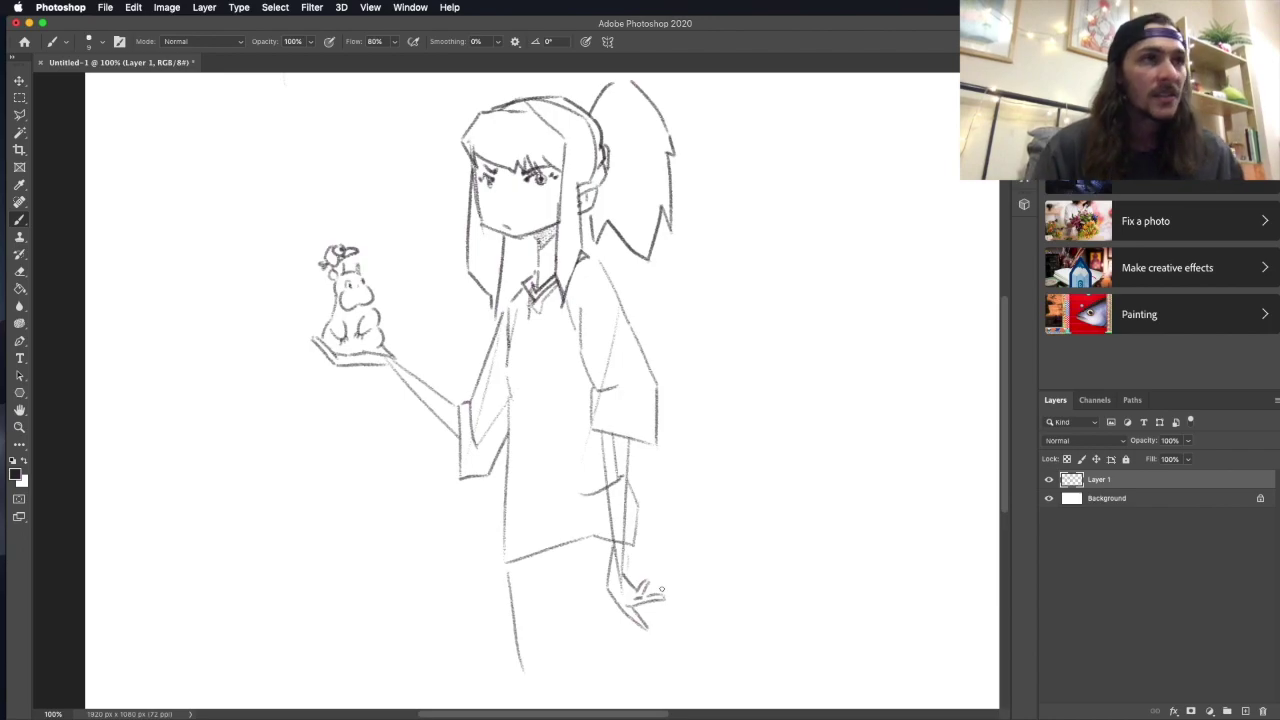
{"action": "scroll", "coordinate": [661, 590], "scroll_direction": "down", "scroll_amount": 3}
{"action": "key", "text": "e"}
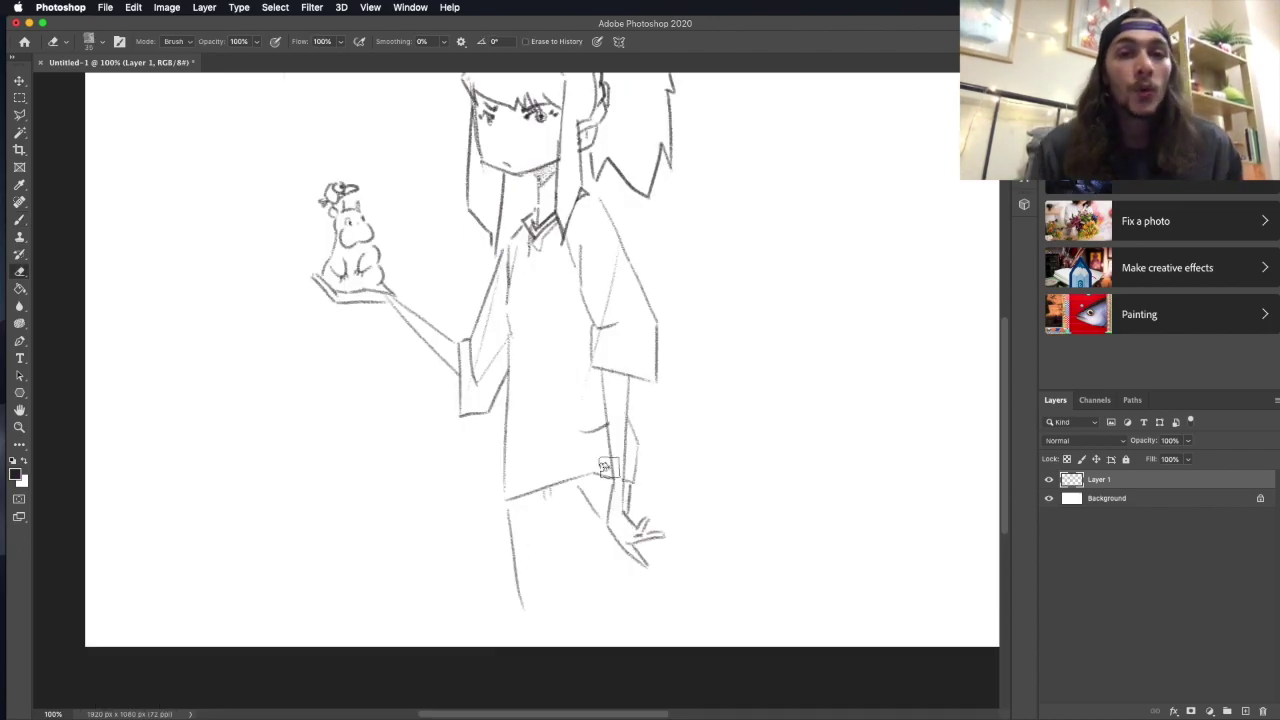
{"action": "scroll", "coordinate": [540, 185], "scroll_direction": "up", "scroll_amount": 5}
{"action": "key", "text": "super+minus"}
On a new layer, marquee a rectangle around the whole figure and fill it teal.
{"action": "key", "text": "m"}
{"action": "key", "text": "alt+super+shift+n"}
{"action": "left_click_drag", "start_coordinate": [113, 162], "coordinate": [305, 536]}
{"action": "left_click", "coordinate": [14, 475]}
{"action": "key", "text": "Return"}
{"action": "key", "text": "alt+BackSpace"}
{"action": "key", "text": "alt+BackSpace"}
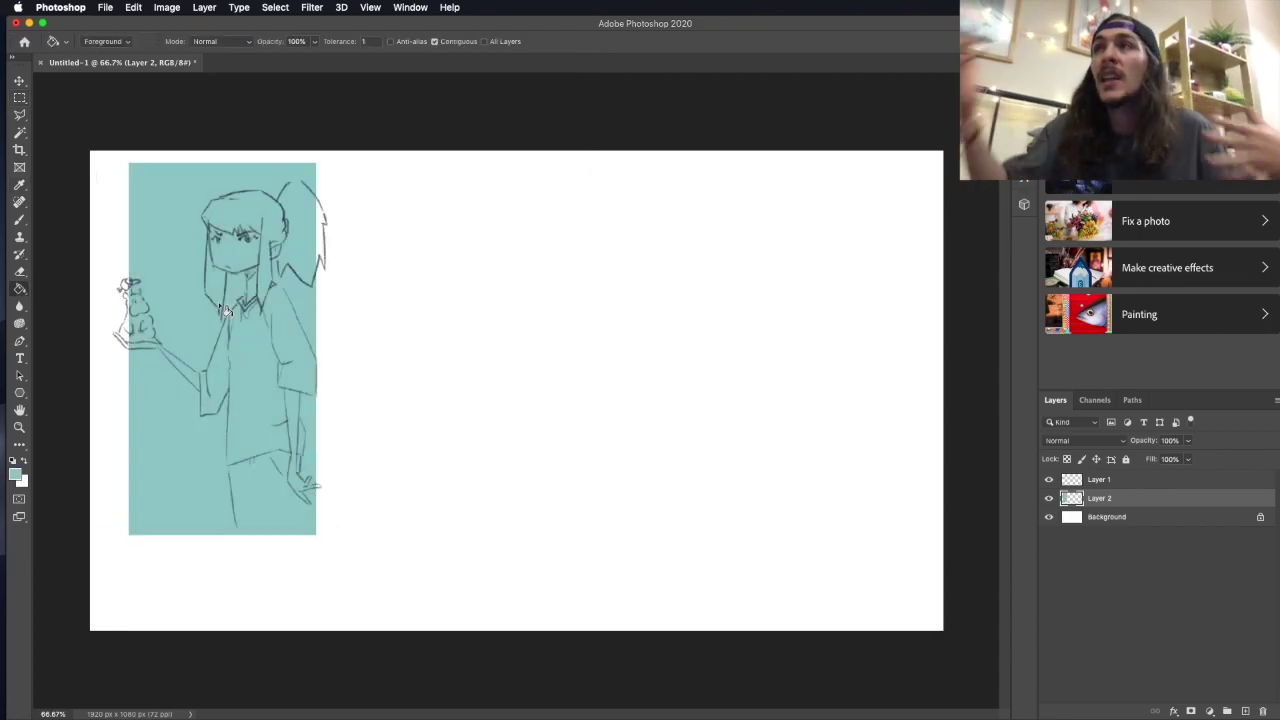
Narrow the teal rectangle with Free Transform, zoom to 100% and add empty Layer 3.
{"action": "key", "text": "super+t"}
{"action": "key", "text": "Return"}
{"action": "key", "text": "super+plus"}
{"action": "key", "text": "alt+super+shift+n"}
{"action": "left_click", "coordinate": [19, 219]}
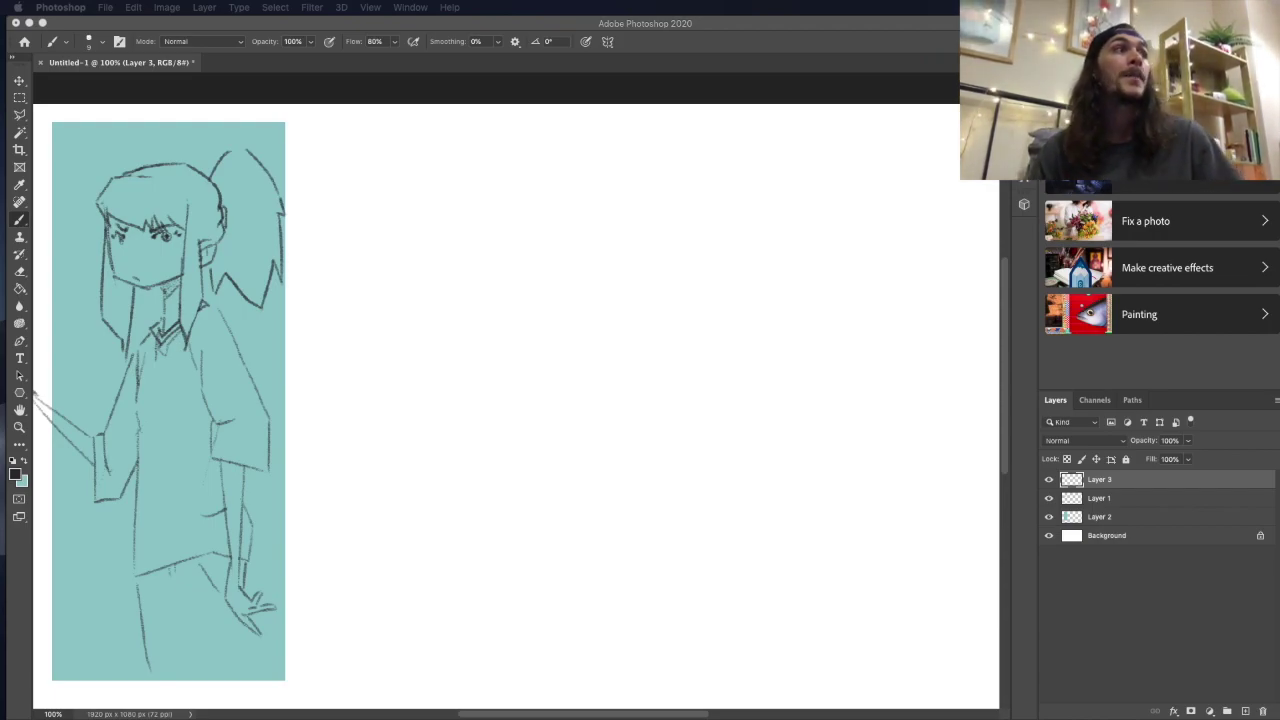
Start a new head on Layer 3 with a hairline and neck and shoulder lines, undoing beard hatching.
{"action": "left_click", "coordinate": [443, 409]}
{"action": "mouse_move", "coordinate": [441, 452]}
{"action": "left_mouse_down"}
{"action": "mouse_move", "coordinate": [518, 455]}
{"action": "mouse_move", "coordinate": [519, 399]}
{"action": "mouse_move", "coordinate": [478, 400]}
{"action": "mouse_move", "coordinate": [505, 345]}
{"action": "left_mouse_up"}
{"action": "left_click_drag", "start_coordinate": [418, 378], "coordinate": [402, 422]}
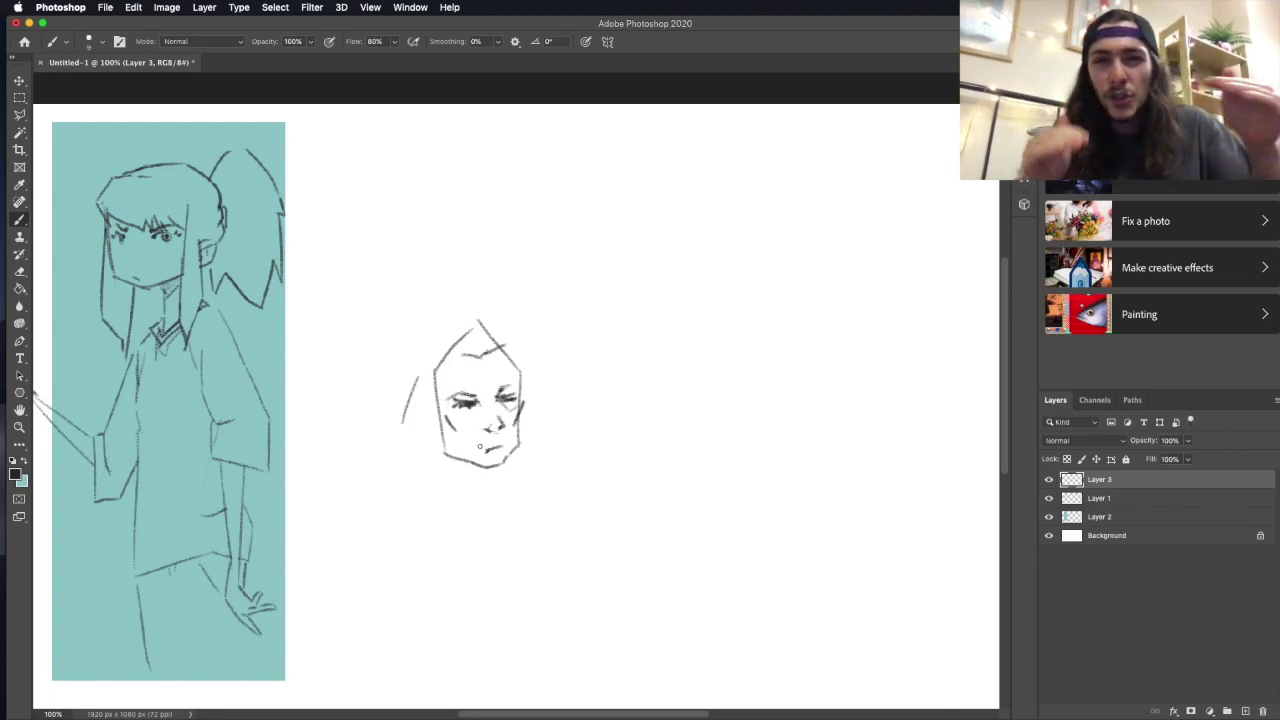
{"action": "mouse_move", "coordinate": [470, 450]}
{"action": "left_mouse_down"}
{"action": "mouse_move", "coordinate": [508, 460]}
{"action": "mouse_move", "coordinate": [515, 430]}
{"action": "left_mouse_up"}
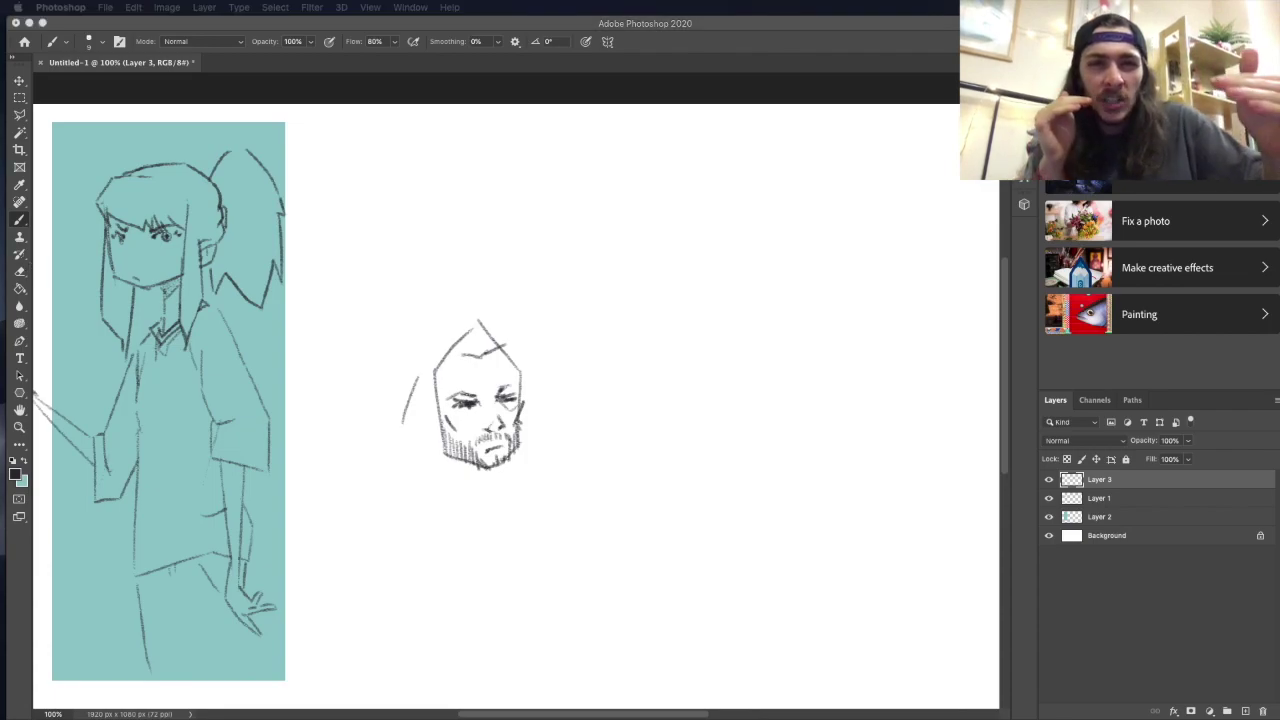
{"action": "key", "text": "super+z"}
{"action": "key", "text": "super+z"}
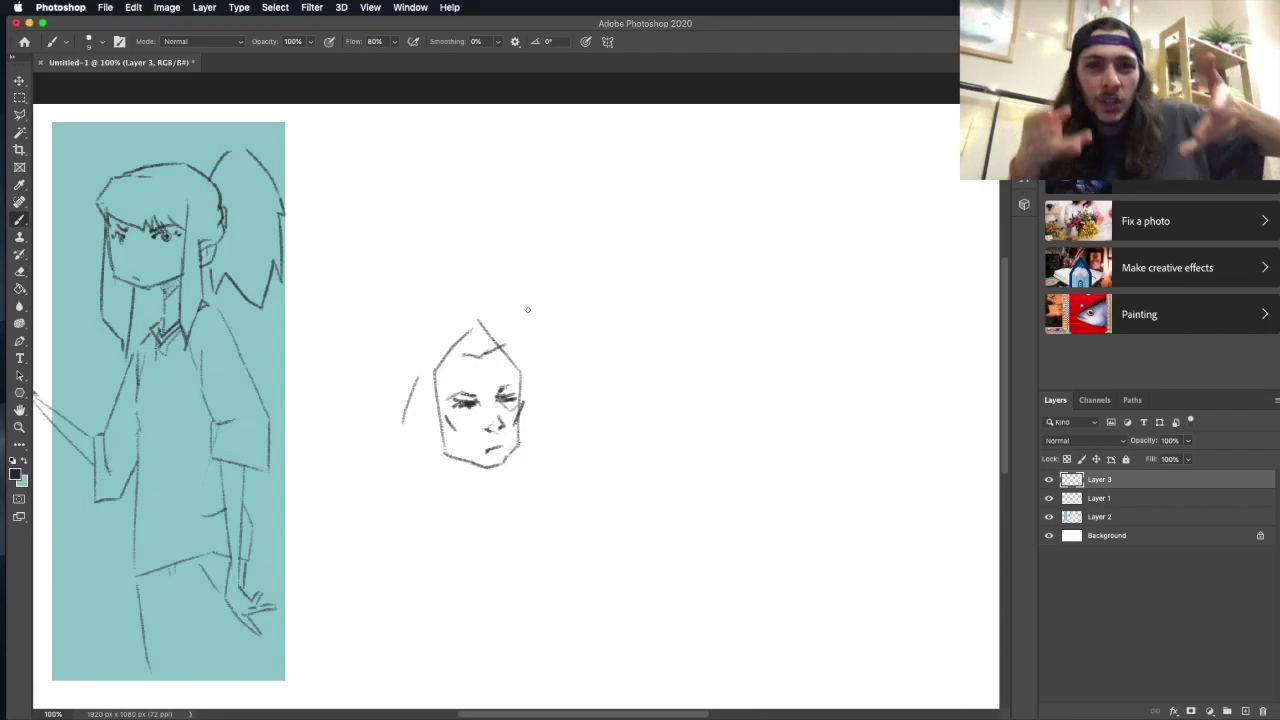
{"action": "key", "text": "super+z"}
{"action": "key", "text": "super+z"}
{"action": "key", "text": "super+z"}
{"action": "key", "text": "super+z"}
{"action": "key", "text": "super+z"}
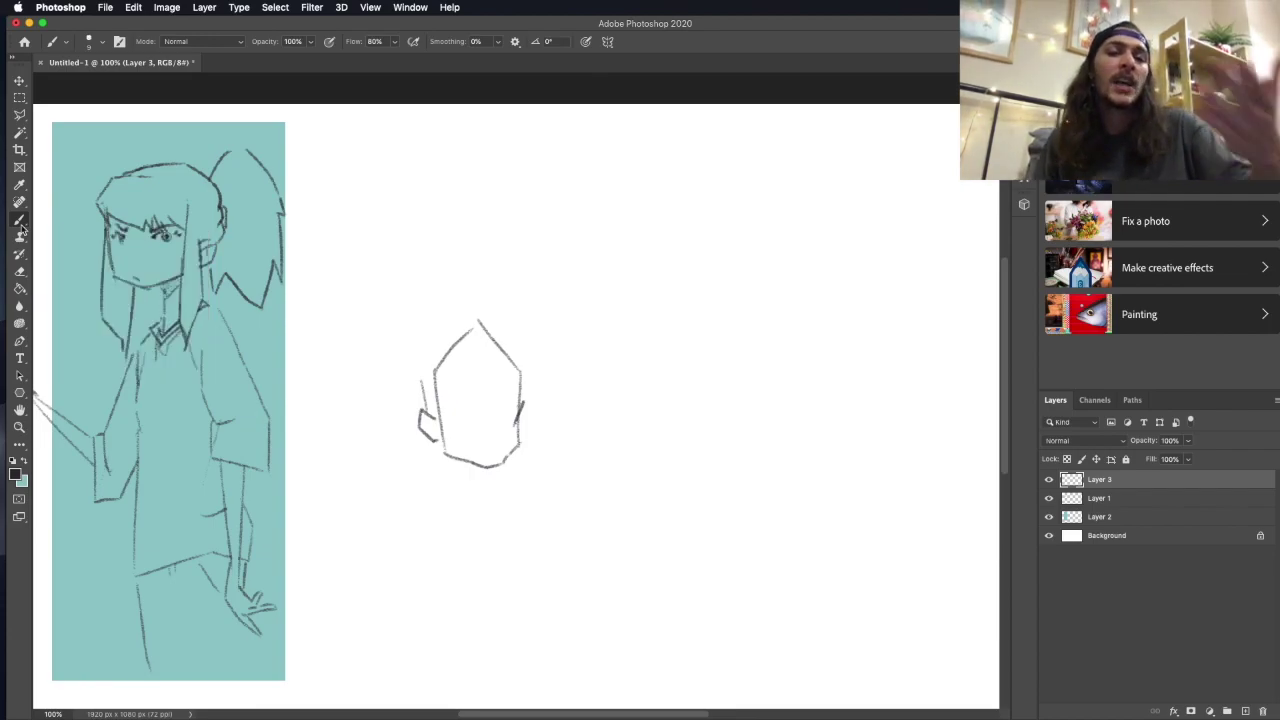
{"action": "mouse_move", "coordinate": [480, 472]}
{"action": "left_mouse_down"}
{"action": "mouse_move", "coordinate": [440, 504]}
{"action": "mouse_move", "coordinate": [514, 556]}
{"action": "left_mouse_up"}
Draw a larger head outline with eyes, brow line, right cheek and jaw.
{"action": "left_click_drag", "start_coordinate": [478, 350], "coordinate": [564, 474]}
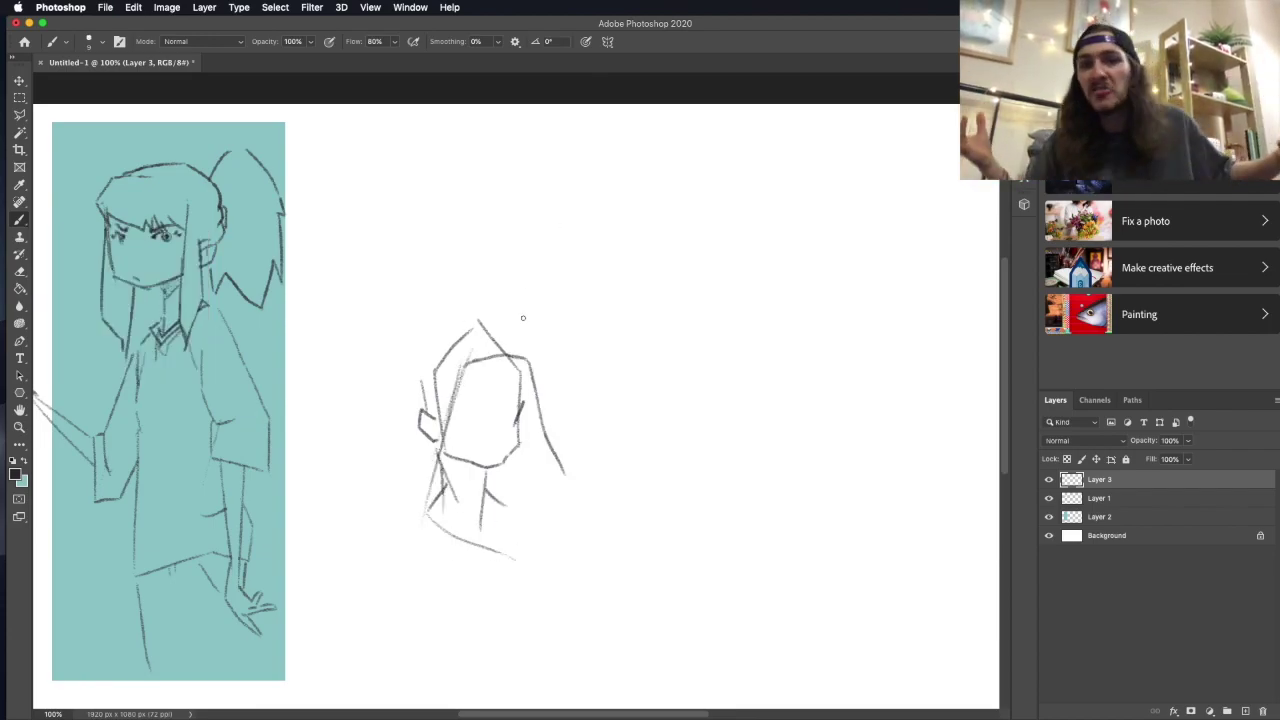
{"action": "mouse_move", "coordinate": [440, 366]}
{"action": "left_mouse_down"}
{"action": "mouse_move", "coordinate": [550, 527]}
{"action": "mouse_move", "coordinate": [494, 560]}
{"action": "left_mouse_up"}
{"action": "left_click_drag", "start_coordinate": [446, 458], "coordinate": [420, 510]}
{"action": "mouse_move", "coordinate": [506, 490]}
{"action": "left_mouse_down"}
{"action": "mouse_move", "coordinate": [490, 552]}
{"action": "mouse_move", "coordinate": [455, 550]}
{"action": "left_mouse_up"}
{"action": "mouse_move", "coordinate": [458, 404]}
{"action": "left_mouse_down"}
{"action": "mouse_move", "coordinate": [516, 394]}
{"action": "mouse_move", "coordinate": [502, 396]}
{"action": "left_mouse_up"}
{"action": "left_click_drag", "start_coordinate": [466, 406], "coordinate": [474, 414]}
{"action": "left_click_drag", "start_coordinate": [454, 418], "coordinate": [468, 430]}
{"action": "left_click_drag", "start_coordinate": [514, 398], "coordinate": [522, 422]}
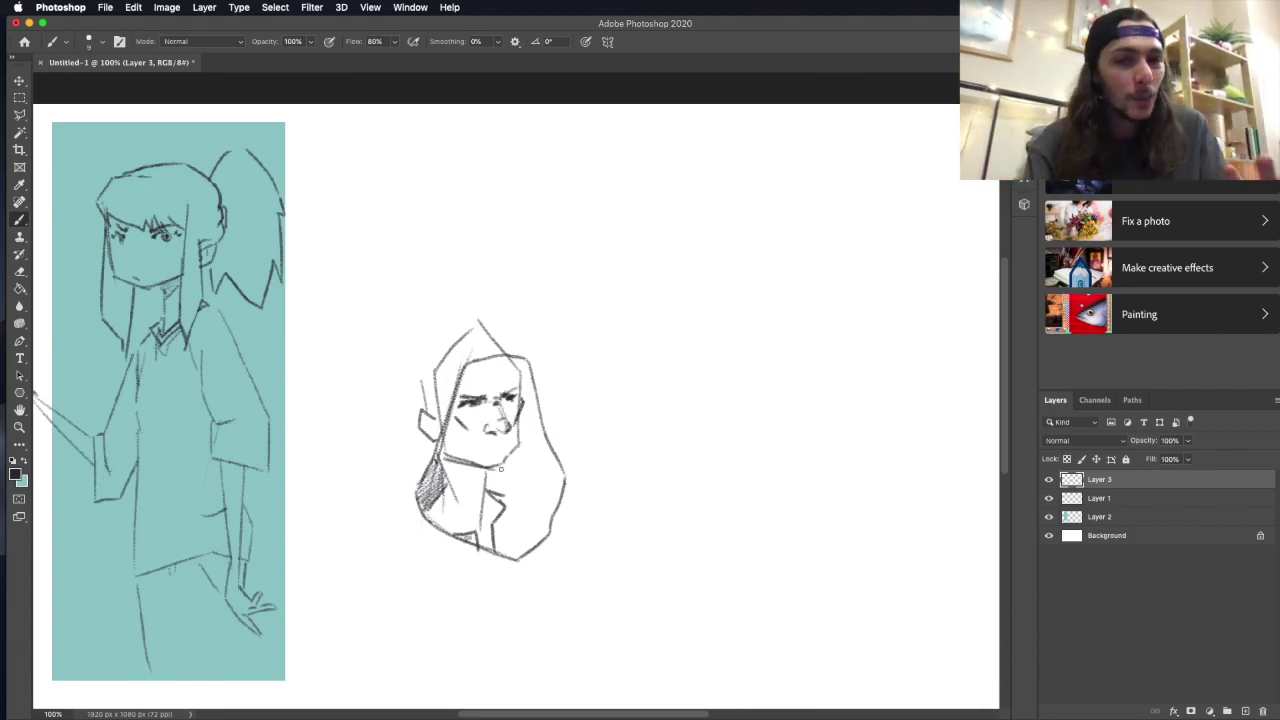
{"action": "left_click_drag", "start_coordinate": [501, 468], "coordinate": [508, 450]}
{"action": "key", "text": "ctrl+z"}
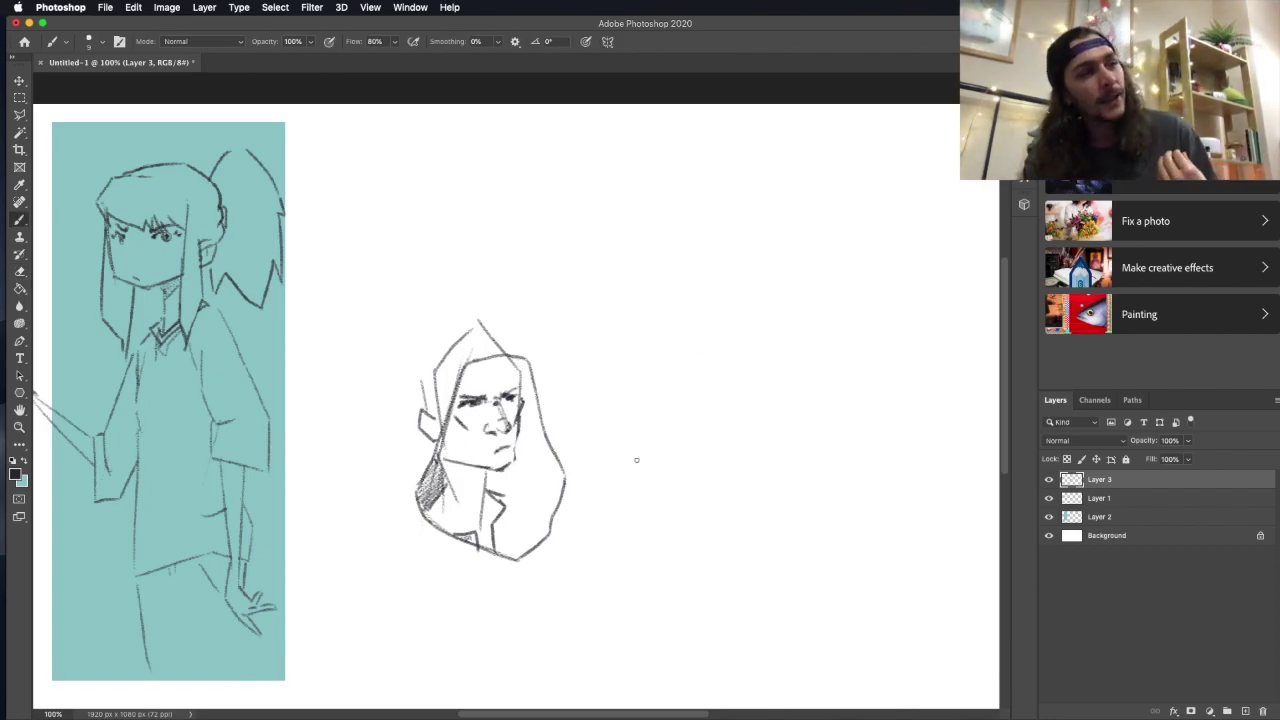
Outline the hood's top, sides and lower edges around the face.
{"action": "mouse_move", "coordinate": [400, 342]}
{"action": "left_mouse_down"}
{"action": "mouse_move", "coordinate": [486, 316]}
{"action": "mouse_move", "coordinate": [396, 468]}
{"action": "left_mouse_up"}
{"action": "key", "text": "ctrl+z"}
{"action": "left_click_drag", "start_coordinate": [488, 316], "coordinate": [534, 380]}
{"action": "left_click_drag", "start_coordinate": [398, 380], "coordinate": [416, 526]}
{"action": "left_click_drag", "start_coordinate": [412, 522], "coordinate": [456, 544]}
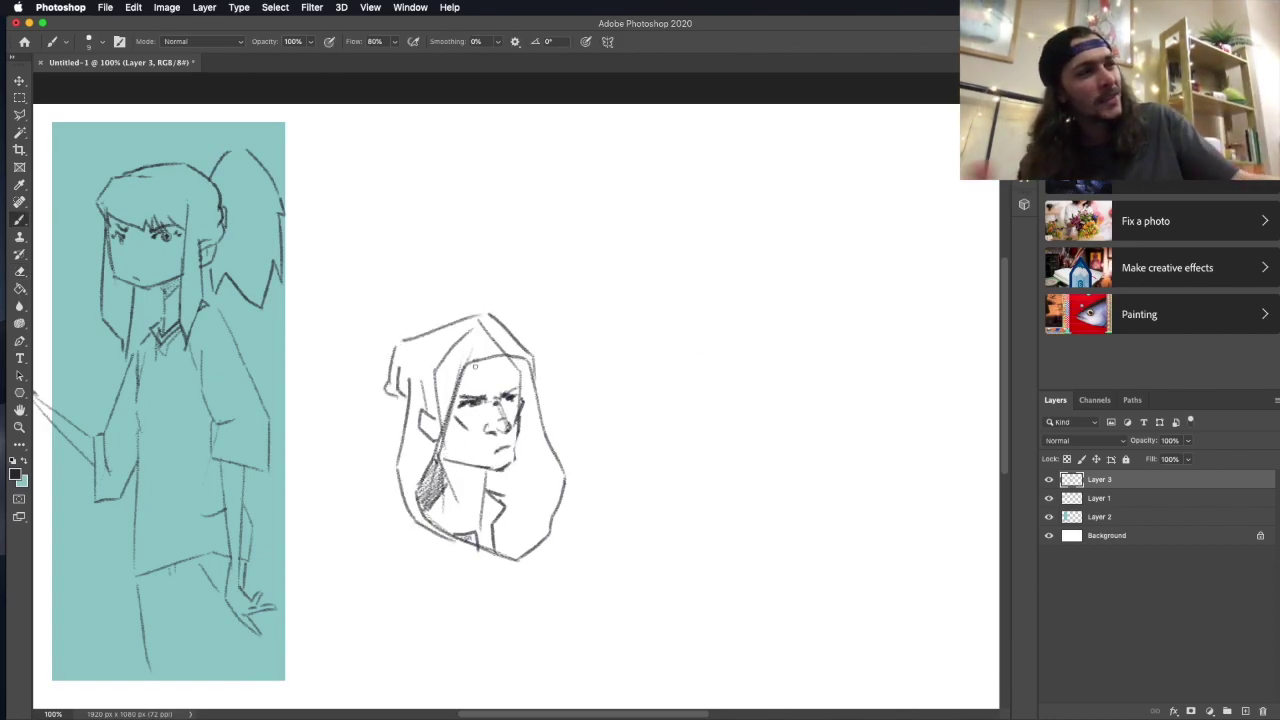
{"action": "left_click_drag", "start_coordinate": [476, 364], "coordinate": [446, 494]}
{"action": "left_click_drag", "start_coordinate": [464, 394], "coordinate": [420, 516]}
{"action": "key", "text": "ctrl+z"}
Hatch shading over the hair, the right and lower hood, left cheek, mouth and chin.
{"action": "left_click_drag", "start_coordinate": [462, 360], "coordinate": [470, 398]}
{"action": "left_click_drag", "start_coordinate": [514, 362], "coordinate": [518, 376]}
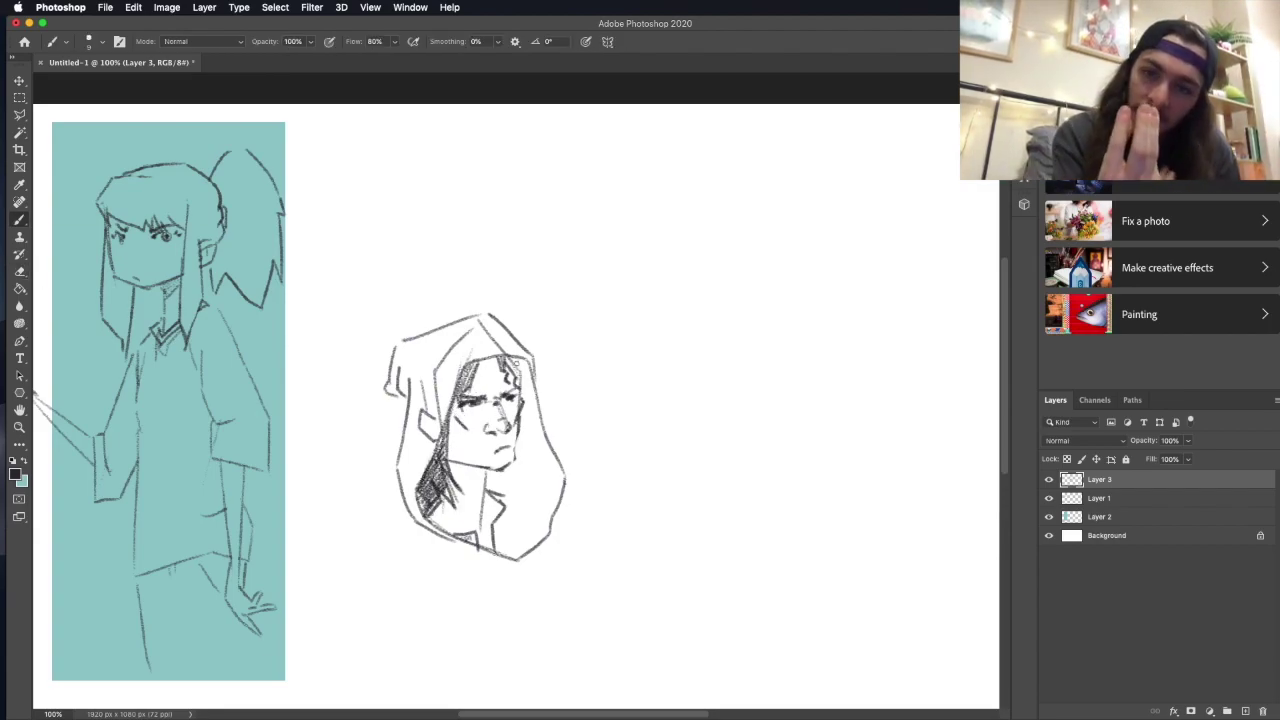
{"action": "left_click_drag", "start_coordinate": [530, 436], "coordinate": [534, 476]}
{"action": "left_click_drag", "start_coordinate": [520, 358], "coordinate": [540, 434]}
{"action": "left_click_drag", "start_coordinate": [552, 430], "coordinate": [488, 478]}
{"action": "left_click_drag", "start_coordinate": [562, 452], "coordinate": [488, 544]}
{"action": "left_click_drag", "start_coordinate": [546, 502], "coordinate": [504, 558]}
{"action": "left_click_drag", "start_coordinate": [518, 488], "coordinate": [500, 522]}
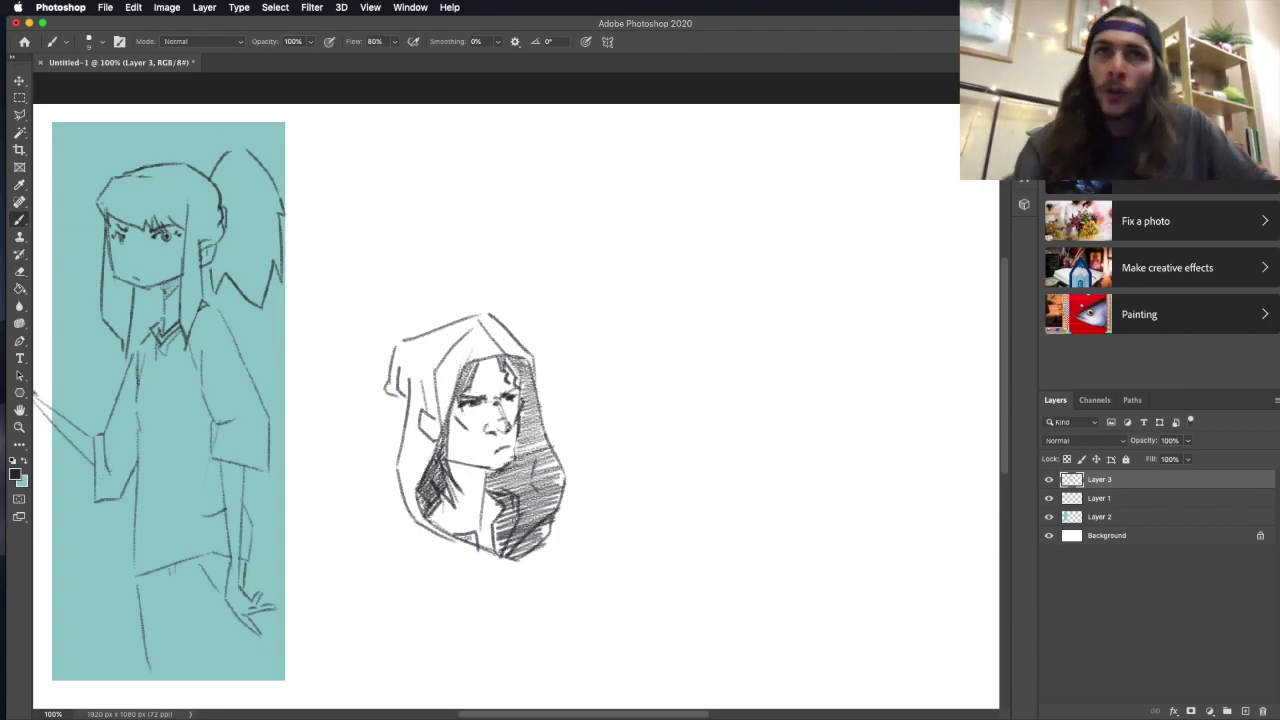
{"action": "left_click_drag", "start_coordinate": [502, 322], "coordinate": [482, 350]}
{"action": "mouse_move", "coordinate": [456, 416]}
{"action": "left_mouse_down"}
{"action": "mouse_move", "coordinate": [450, 464]}
{"action": "mouse_move", "coordinate": [466, 462]}
{"action": "left_mouse_up"}
{"action": "left_click_drag", "start_coordinate": [480, 450], "coordinate": [512, 470]}
{"action": "left_click_drag", "start_coordinate": [506, 434], "coordinate": [520, 450]}
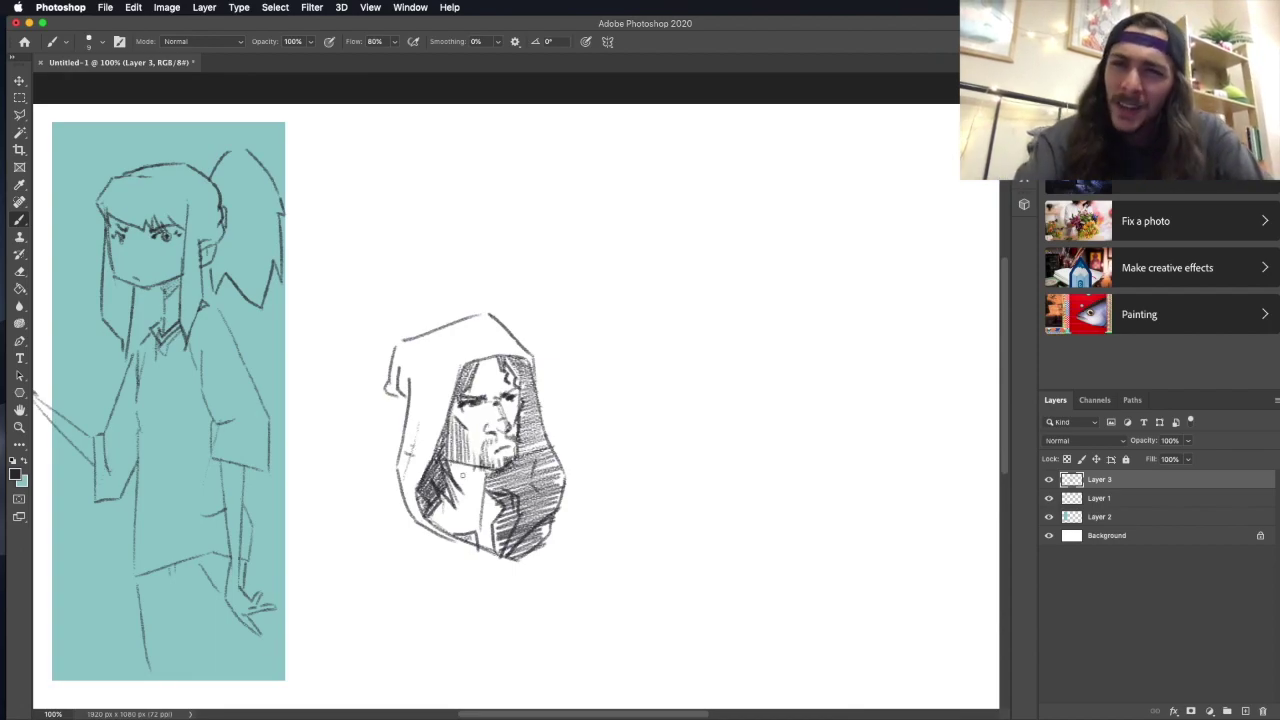
Draw long cloak lines falling from both shoulders.
{"action": "mouse_move", "coordinate": [446, 462]}
{"action": "left_mouse_down"}
{"action": "mouse_move", "coordinate": [486, 490]}
{"action": "mouse_move", "coordinate": [360, 522]}
{"action": "left_mouse_up"}
{"action": "left_click_drag", "start_coordinate": [356, 522], "coordinate": [322, 672]}
{"action": "scroll", "coordinate": [330, 660], "scroll_direction": "down", "scroll_amount": 3}
{"action": "mouse_move", "coordinate": [548, 378]}
{"action": "left_mouse_down"}
{"action": "mouse_move", "coordinate": [570, 392]}
{"action": "mouse_move", "coordinate": [646, 680]}
{"action": "left_mouse_up"}
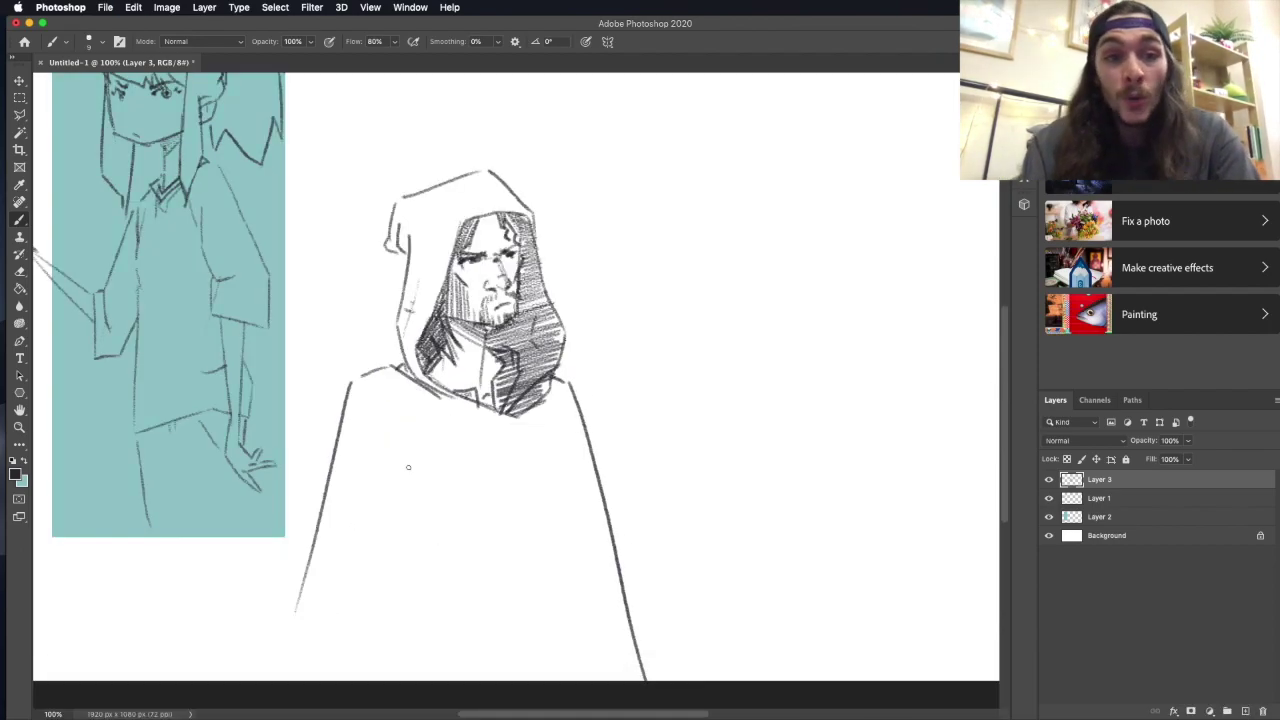
Sketch a fist on the cloak and enlarge it down-left with Free Transform.
{"action": "mouse_move", "coordinate": [394, 452]}
{"action": "left_mouse_down"}
{"action": "mouse_move", "coordinate": [426, 506]}
{"action": "mouse_move", "coordinate": [458, 506]}
{"action": "mouse_move", "coordinate": [376, 500]}
{"action": "mouse_move", "coordinate": [426, 438]}
{"action": "left_mouse_up"}
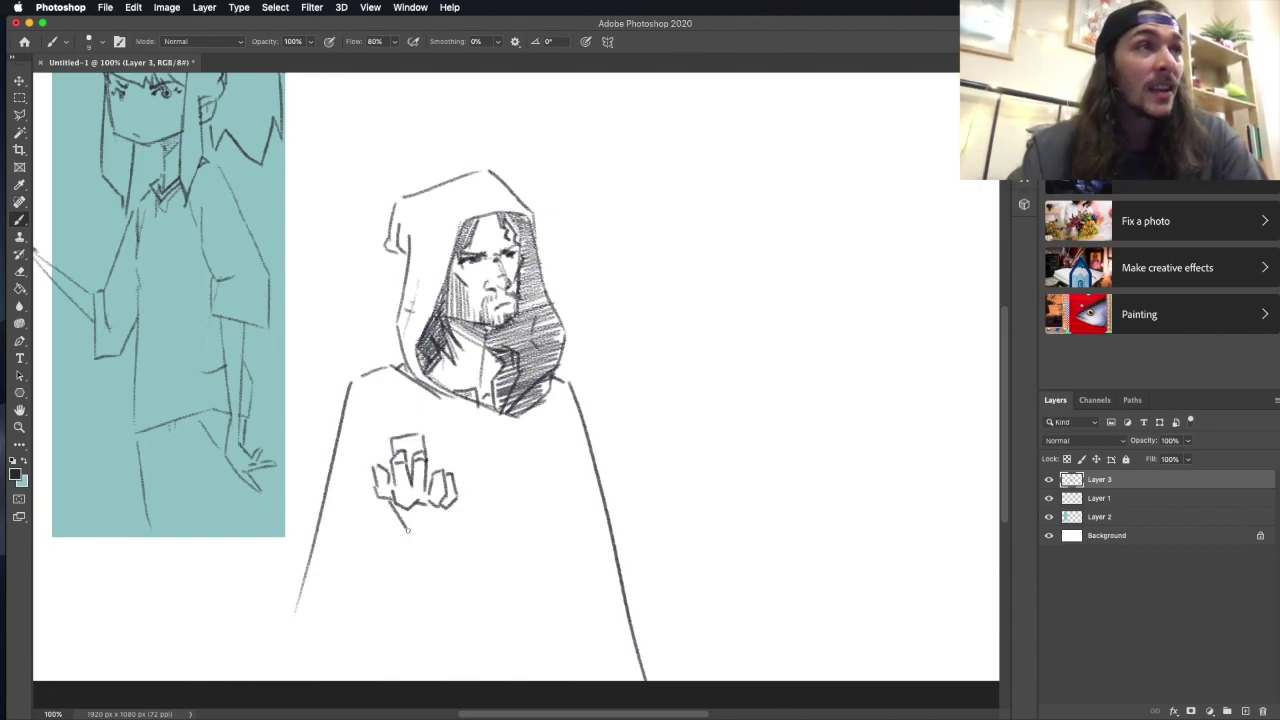
{"action": "mouse_move", "coordinate": [392, 502]}
{"action": "left_mouse_down"}
{"action": "mouse_move", "coordinate": [452, 512]}
{"action": "mouse_move", "coordinate": [445, 476]}
{"action": "mouse_move", "coordinate": [407, 460]}
{"action": "mouse_move", "coordinate": [446, 512]}
{"action": "mouse_move", "coordinate": [466, 507]}
{"action": "mouse_move", "coordinate": [456, 540]}
{"action": "mouse_move", "coordinate": [385, 560]}
{"action": "left_mouse_up"}
{"action": "key", "text": "super+z"}
{"action": "key", "text": "super+z"}
{"action": "key", "text": "super+z"}
{"action": "key", "text": "super+z"}
{"action": "key", "text": "super+z"}
{"action": "key", "text": "super+z"}
{"action": "key", "text": "super+z"}
{"action": "key", "text": "super+z"}
{"action": "key", "text": "super+z"}
{"action": "key", "text": "ctrl+t"}
{"action": "key", "text": "Return"}
{"action": "left_click_drag", "start_coordinate": [410, 470], "coordinate": [384, 532]}
Draw the arm and staff above the hand, plus cloak folds and the clasp.
{"action": "left_click_drag", "start_coordinate": [426, 426], "coordinate": [388, 536]}
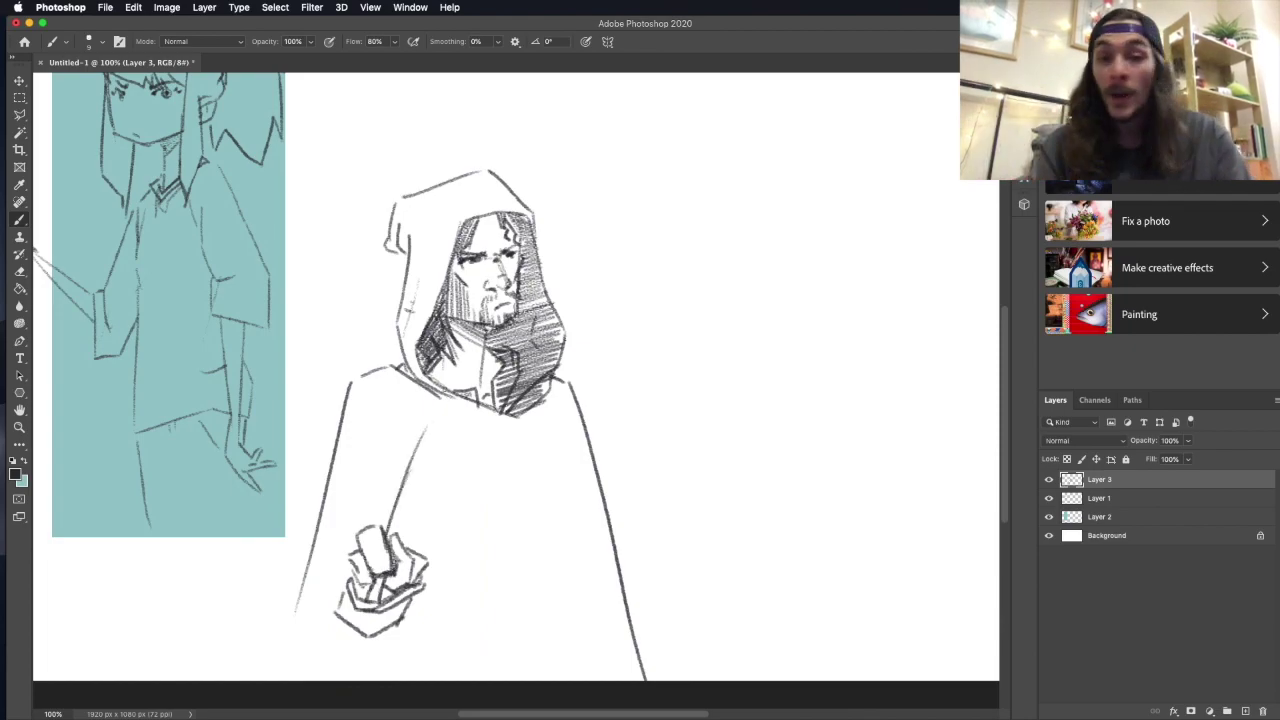
{"action": "left_click_drag", "start_coordinate": [430, 428], "coordinate": [394, 530]}
{"action": "key", "text": "ctrl+z"}
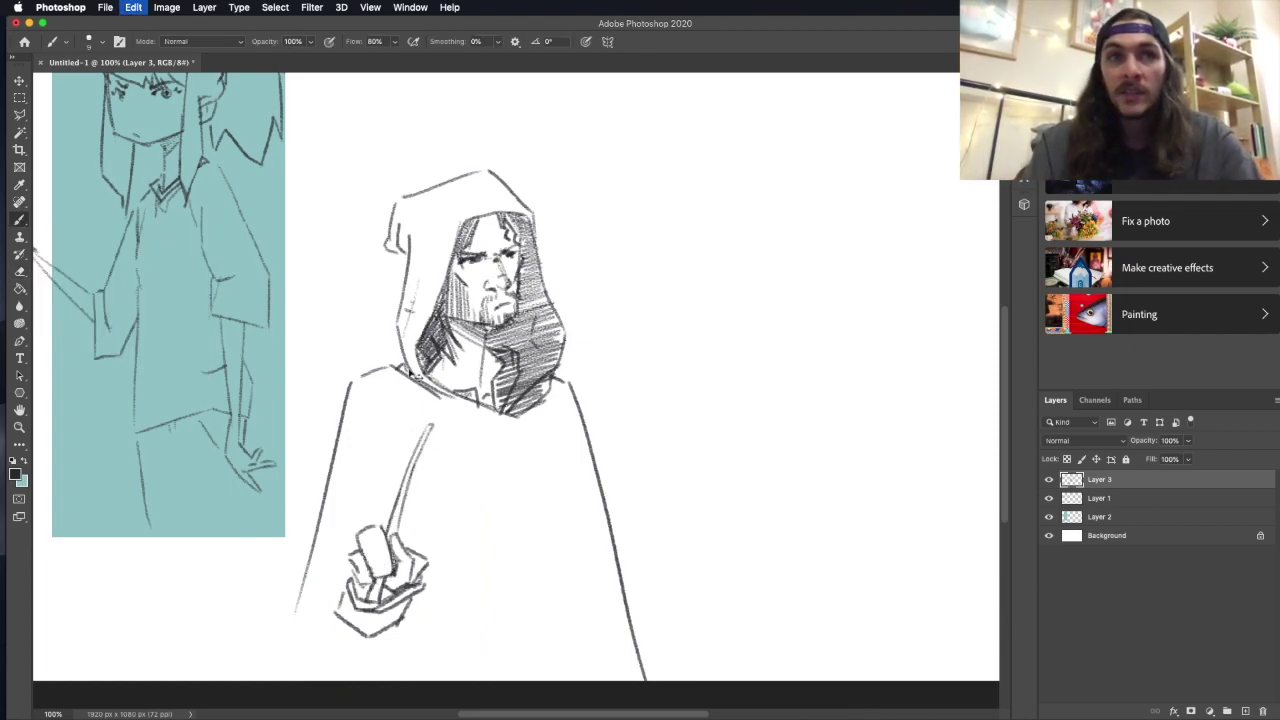
{"action": "scroll", "coordinate": [515, 400], "scroll_direction": "down", "scroll_amount": 2}
{"action": "left_click_drag", "start_coordinate": [512, 384], "coordinate": [516, 596]}
{"action": "mouse_move", "coordinate": [500, 370]}
{"action": "left_mouse_down"}
{"action": "mouse_move", "coordinate": [502, 448]}
{"action": "mouse_move", "coordinate": [524, 486]}
{"action": "left_mouse_up"}
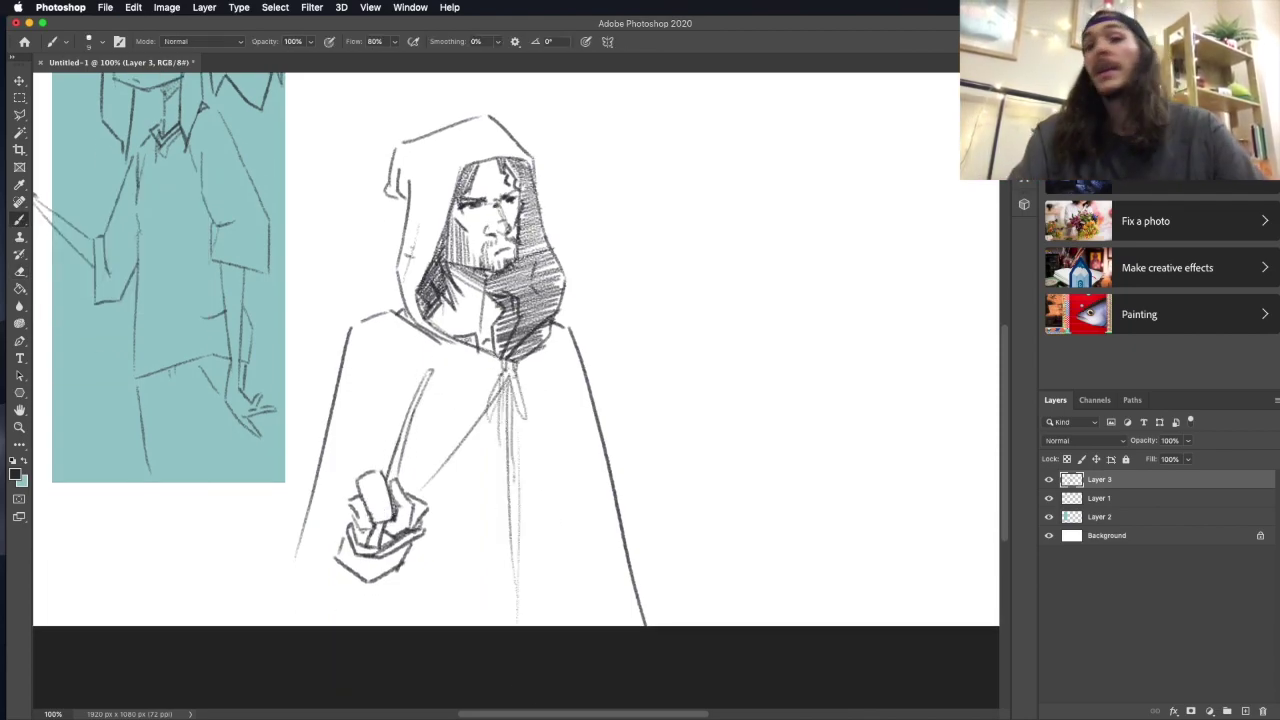
{"action": "left_click_drag", "start_coordinate": [462, 428], "coordinate": [394, 496]}
{"action": "scroll", "coordinate": [515, 400], "scroll_direction": "up", "scroll_amount": 2}
Shift the figure's layer to the left with the Move tool.
{"action": "key", "text": "v"}
{"action": "left_click_drag", "start_coordinate": [531, 266], "coordinate": [480, 270]}
{"action": "scroll", "coordinate": [480, 400], "scroll_direction": "up", "scroll_amount": 1}
{"action": "scroll", "coordinate": [480, 400], "scroll_direction": "down", "scroll_amount": 2}
On a new layer below the sketches, fill a rectangle behind the hooded figure muted green, then save.
{"action": "key", "text": "m"}
{"action": "left_click", "coordinate": [1099, 516]}
{"action": "left_click", "coordinate": [1227, 711]}
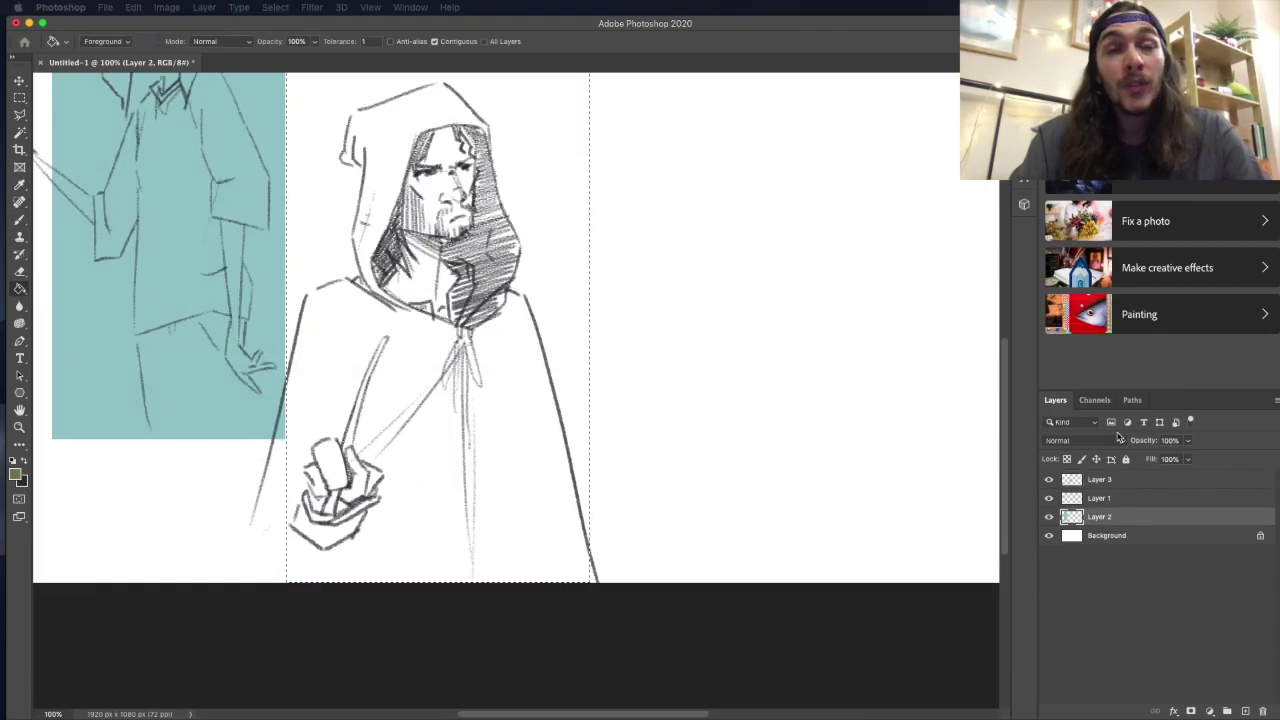
{"action": "left_click_drag", "start_coordinate": [286, 72], "coordinate": [590, 582]}
{"action": "key", "text": "alt+BackSpace"}
{"action": "key", "text": "v"}
{"action": "scroll", "coordinate": [516, 400], "scroll_direction": "up", "scroll_amount": 3}
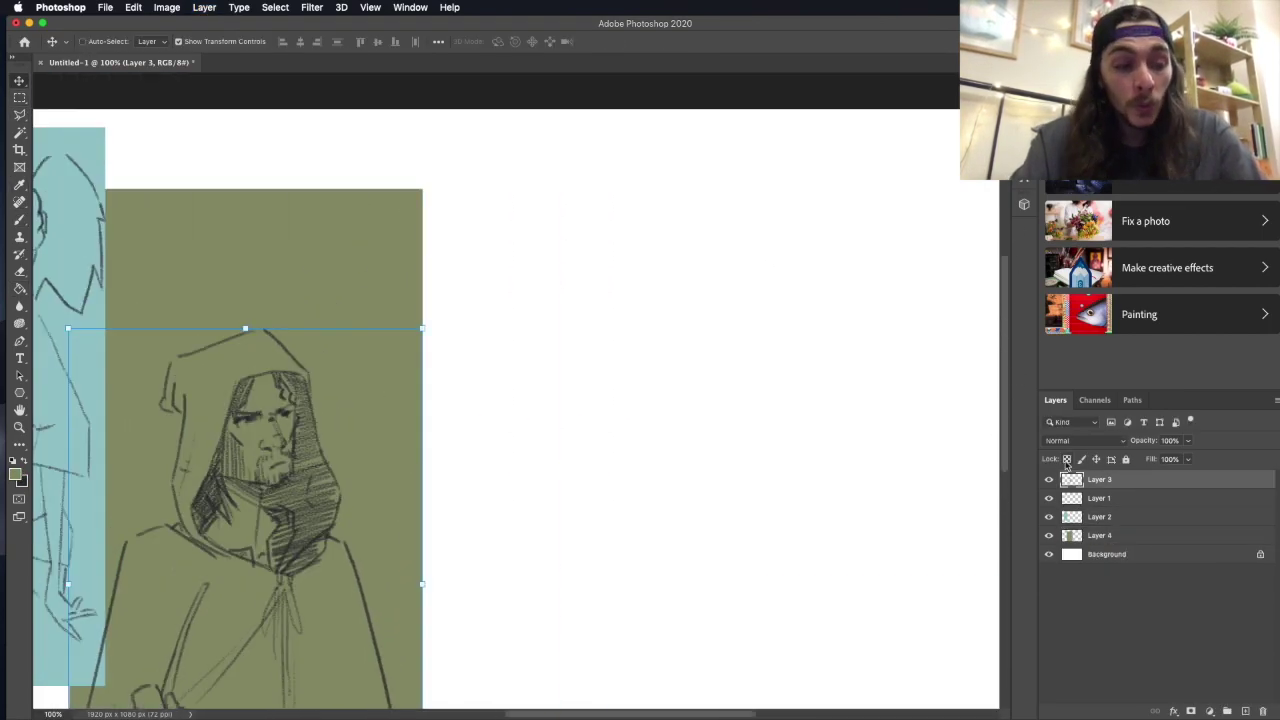
{"action": "key", "text": "super+s"}
Save the document as 6Characters.psd and return to the pencil brush.
{"action": "left_click", "coordinate": [900, 556]}
{"action": "key", "text": "b"}
{"action": "scroll", "coordinate": [516, 400], "scroll_direction": "up", "scroll_amount": 1}
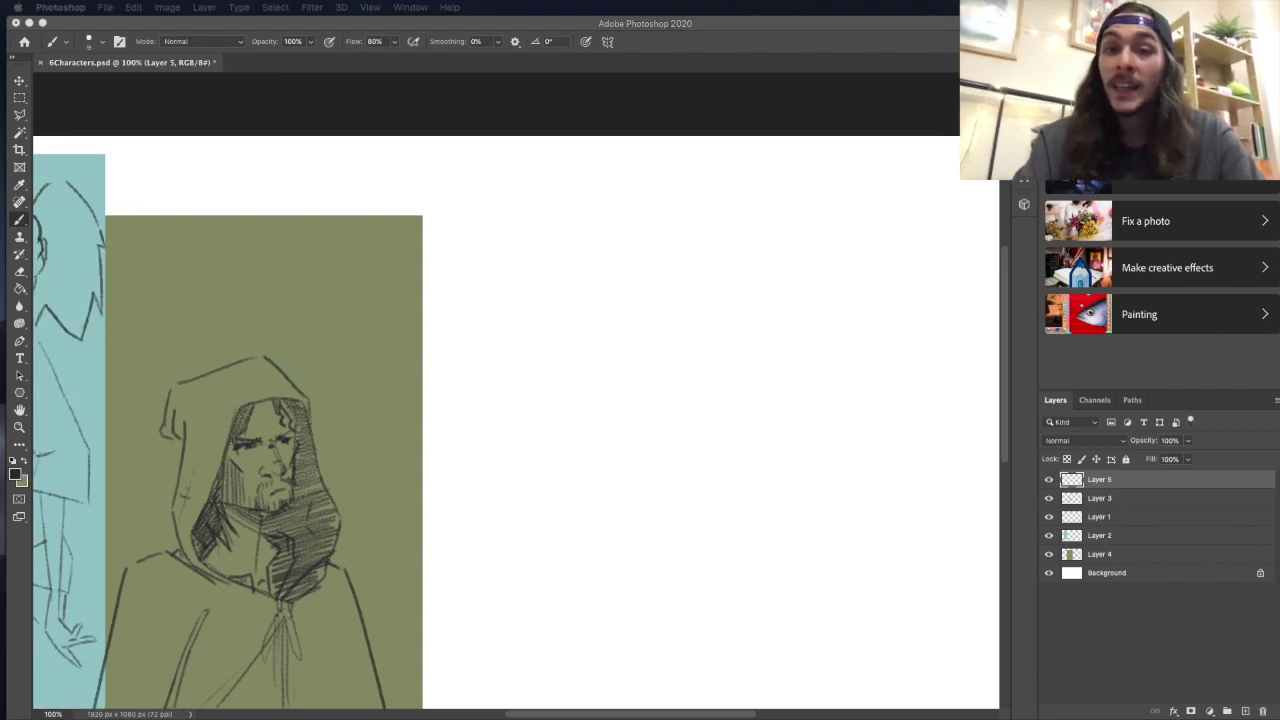
{"action": "scroll", "coordinate": [510, 400], "scroll_direction": "up", "scroll_amount": 2}
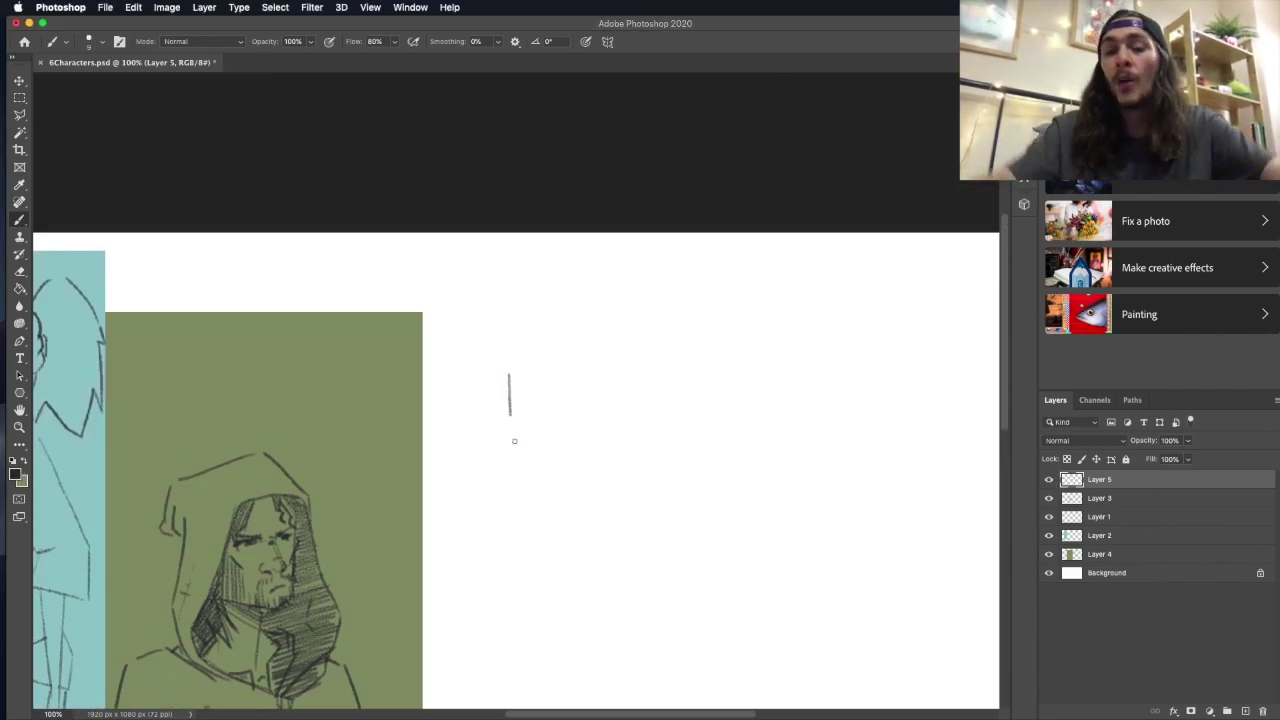
{"action": "scroll", "coordinate": [534, 237], "scroll_direction": "down", "scroll_amount": 2}
Rough in the third character's body strokes on Layer 5.
{"action": "left_click_drag", "start_coordinate": [540, 218], "coordinate": [510, 275]}
{"action": "left_click_drag", "start_coordinate": [645, 308], "coordinate": [520, 362]}
{"action": "left_click_drag", "start_coordinate": [450, 392], "coordinate": [620, 472]}
{"action": "left_click_drag", "start_coordinate": [485, 322], "coordinate": [530, 422]}
{"action": "left_click_drag", "start_coordinate": [600, 297], "coordinate": [555, 430]}
{"action": "scroll", "coordinate": [946, 268], "scroll_direction": "down", "scroll_amount": 1}
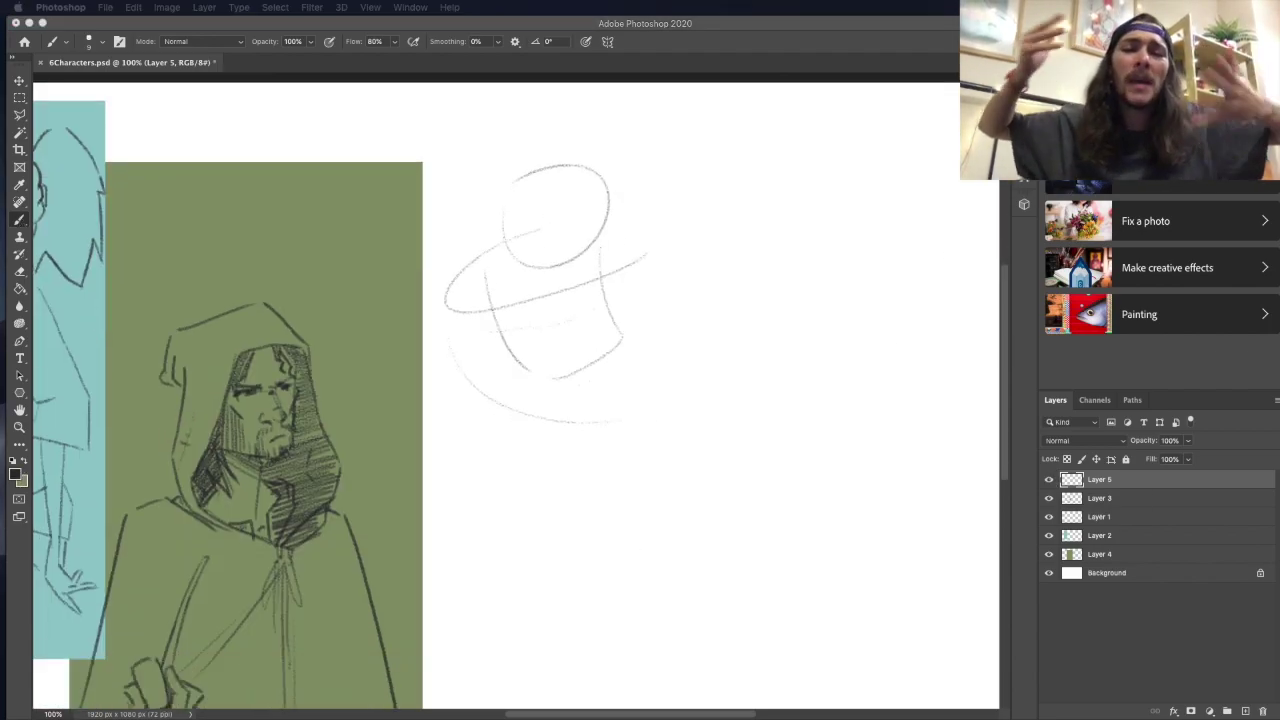
{"action": "left_click_drag", "start_coordinate": [445, 302], "coordinate": [518, 608]}
{"action": "left_click_drag", "start_coordinate": [622, 227], "coordinate": [648, 247]}
{"action": "scroll", "coordinate": [464, 430], "scroll_direction": "down", "scroll_amount": 1}
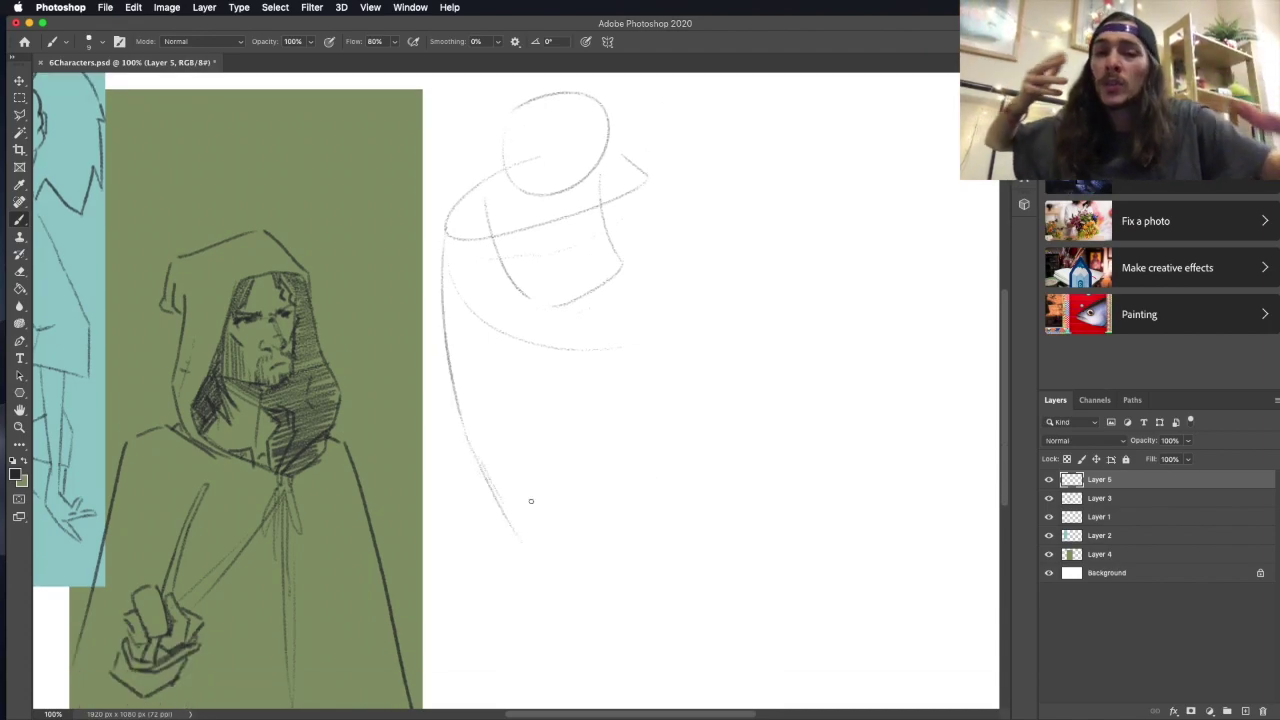
Sketch the shoulder line, a hat over the head and zigzag hair beneath it.
{"action": "left_click_drag", "start_coordinate": [656, 186], "coordinate": [818, 316]}
{"action": "left_click_drag", "start_coordinate": [506, 152], "coordinate": [530, 208]}
{"action": "mouse_move", "coordinate": [508, 200]}
{"action": "left_mouse_down"}
{"action": "mouse_move", "coordinate": [602, 156]}
{"action": "mouse_move", "coordinate": [596, 232]}
{"action": "left_mouse_up"}
{"action": "scroll", "coordinate": [560, 200], "scroll_direction": "up", "scroll_amount": 1}
{"action": "left_click_drag", "start_coordinate": [598, 184], "coordinate": [624, 234]}
{"action": "left_click_drag", "start_coordinate": [506, 176], "coordinate": [490, 236]}
{"action": "mouse_move", "coordinate": [506, 190]}
{"action": "left_mouse_down"}
{"action": "mouse_move", "coordinate": [526, 224]}
{"action": "mouse_move", "coordinate": [620, 198]}
{"action": "mouse_move", "coordinate": [622, 236]}
{"action": "left_mouse_up"}
{"action": "mouse_move", "coordinate": [506, 238]}
{"action": "left_mouse_down"}
{"action": "mouse_move", "coordinate": [522, 272]}
{"action": "mouse_move", "coordinate": [642, 262]}
{"action": "left_mouse_up"}
{"action": "mouse_move", "coordinate": [504, 170]}
{"action": "left_mouse_down"}
{"action": "mouse_move", "coordinate": [612, 146]}
{"action": "mouse_move", "coordinate": [630, 238]}
{"action": "mouse_move", "coordinate": [516, 128]}
{"action": "mouse_move", "coordinate": [528, 160]}
{"action": "left_mouse_up"}
Draw antlers rising from the hat.
{"action": "key", "text": "super+z"}
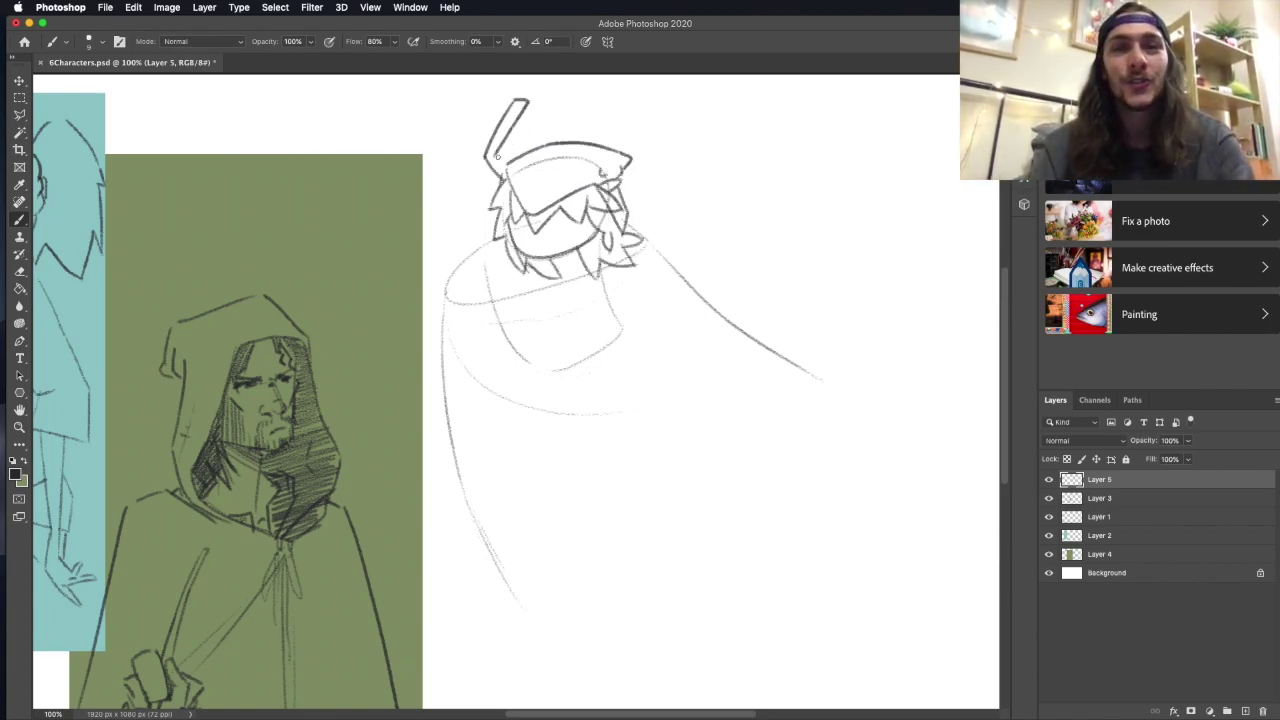
{"action": "key", "text": "super+shift+z"}
{"action": "key", "text": "super+shift+z"}
{"action": "mouse_move", "coordinate": [600, 176]}
{"action": "left_mouse_down"}
{"action": "mouse_move", "coordinate": [632, 114]}
{"action": "mouse_move", "coordinate": [644, 128]}
{"action": "left_mouse_up"}
{"action": "mouse_move", "coordinate": [608, 118]}
{"action": "left_mouse_down"}
{"action": "mouse_move", "coordinate": [624, 140]}
{"action": "mouse_move", "coordinate": [664, 126]}
{"action": "mouse_move", "coordinate": [618, 140]}
{"action": "left_mouse_up"}
{"action": "key", "text": "e"}
{"action": "key", "text": "b"}
Try a raised arm with a small hand, then undo it.
{"action": "scroll", "coordinate": [500, 242], "scroll_direction": "down", "scroll_amount": 2}
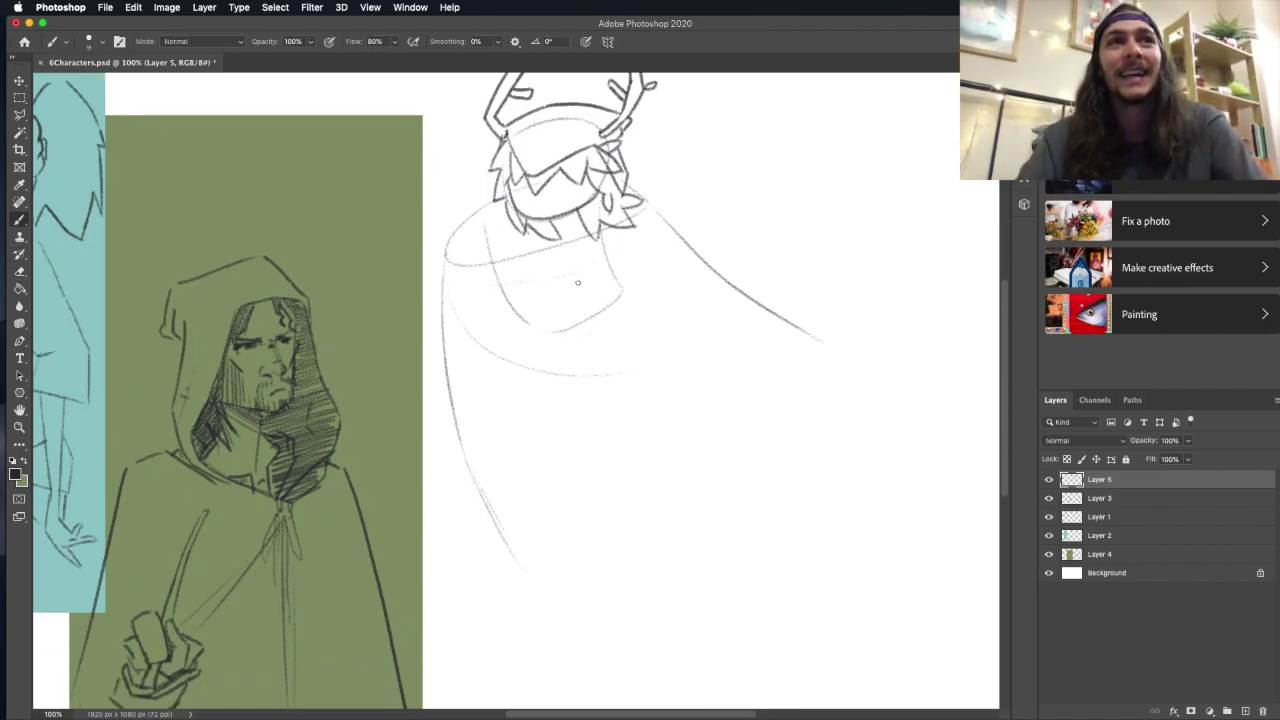
{"action": "left_click_drag", "start_coordinate": [612, 230], "coordinate": [656, 334]}
{"action": "mouse_move", "coordinate": [634, 226]}
{"action": "left_mouse_down"}
{"action": "mouse_move", "coordinate": [666, 320]}
{"action": "mouse_move", "coordinate": [748, 340]}
{"action": "left_mouse_up"}
{"action": "left_click_drag", "start_coordinate": [656, 336], "coordinate": [756, 366]}
{"action": "key", "text": "super+z"}
{"action": "key", "text": "super+z"}
{"action": "key", "text": "super+z"}
{"action": "key", "text": "super+z"}
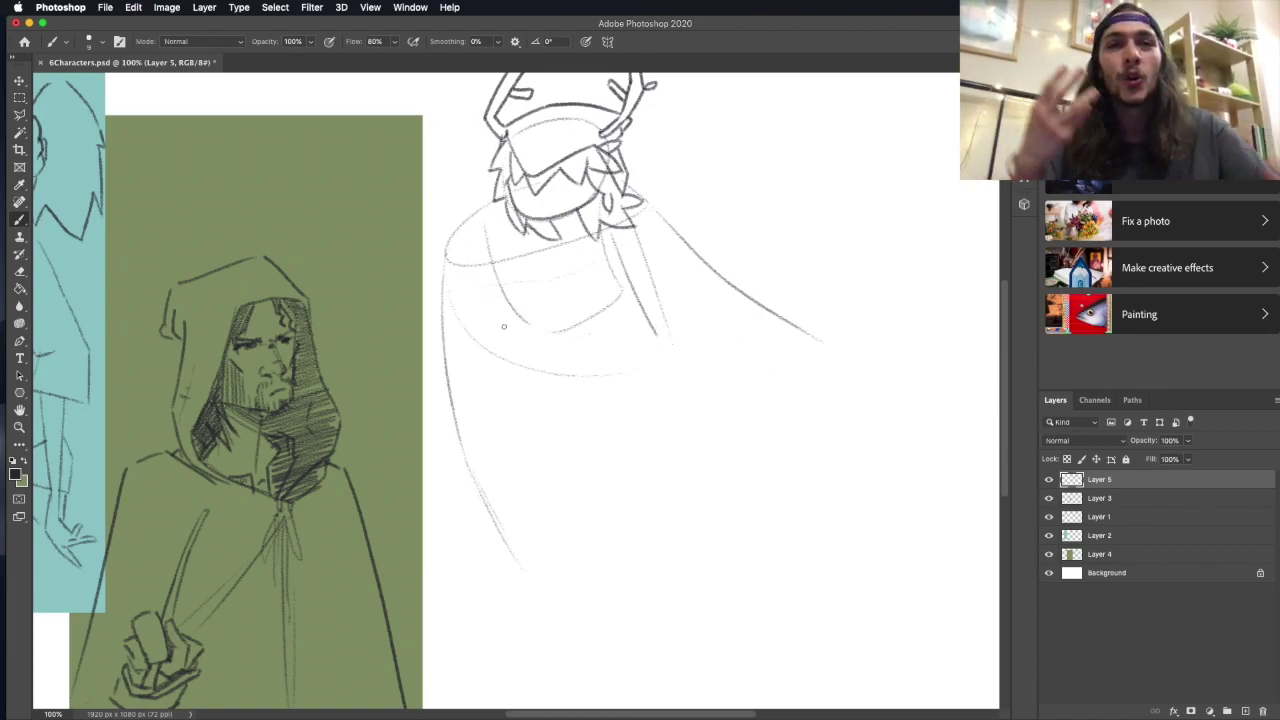
Sketch cloak folds, a hanging arm and a hand gripping a bow beside the figure.
{"action": "left_click_drag", "start_coordinate": [481, 272], "coordinate": [555, 350]}
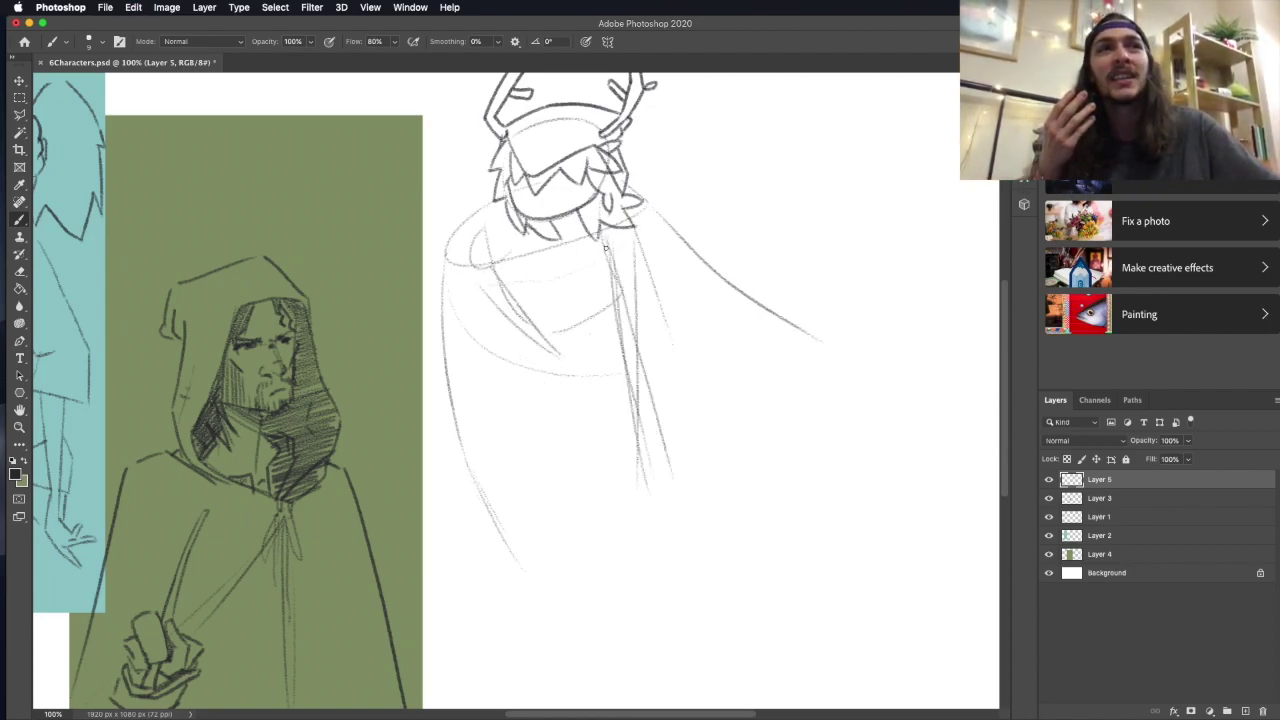
{"action": "mouse_move", "coordinate": [610, 236]}
{"action": "left_mouse_down"}
{"action": "mouse_move", "coordinate": [650, 480]}
{"action": "mouse_move", "coordinate": [685, 455]}
{"action": "left_mouse_up"}
{"action": "left_click_drag", "start_coordinate": [708, 330], "coordinate": [695, 420]}
{"action": "mouse_move", "coordinate": [692, 262]}
{"action": "left_mouse_down"}
{"action": "mouse_move", "coordinate": [688, 436]}
{"action": "mouse_move", "coordinate": [490, 477]}
{"action": "mouse_move", "coordinate": [652, 462]}
{"action": "left_mouse_up"}
{"action": "left_click_drag", "start_coordinate": [625, 230], "coordinate": [668, 452]}
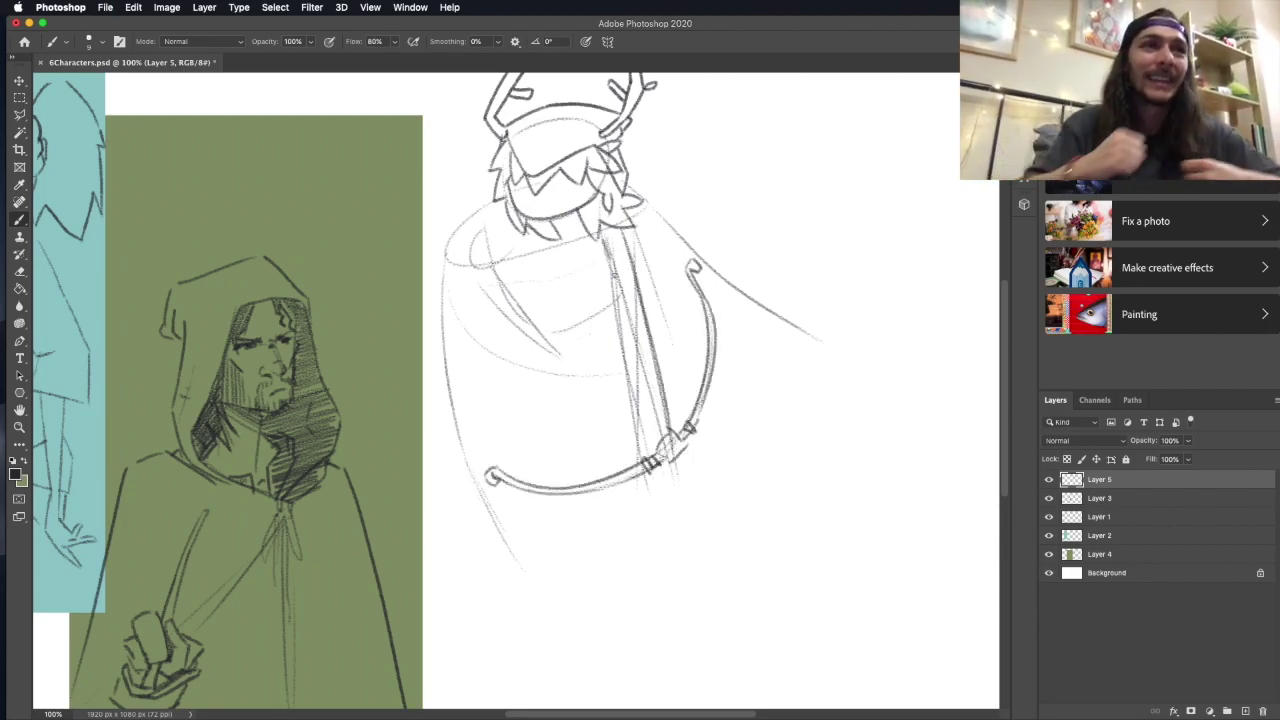
{"action": "mouse_move", "coordinate": [610, 258]}
{"action": "left_mouse_down"}
{"action": "mouse_move", "coordinate": [662, 450]}
{"action": "mouse_move", "coordinate": [688, 458]}
{"action": "left_mouse_up"}
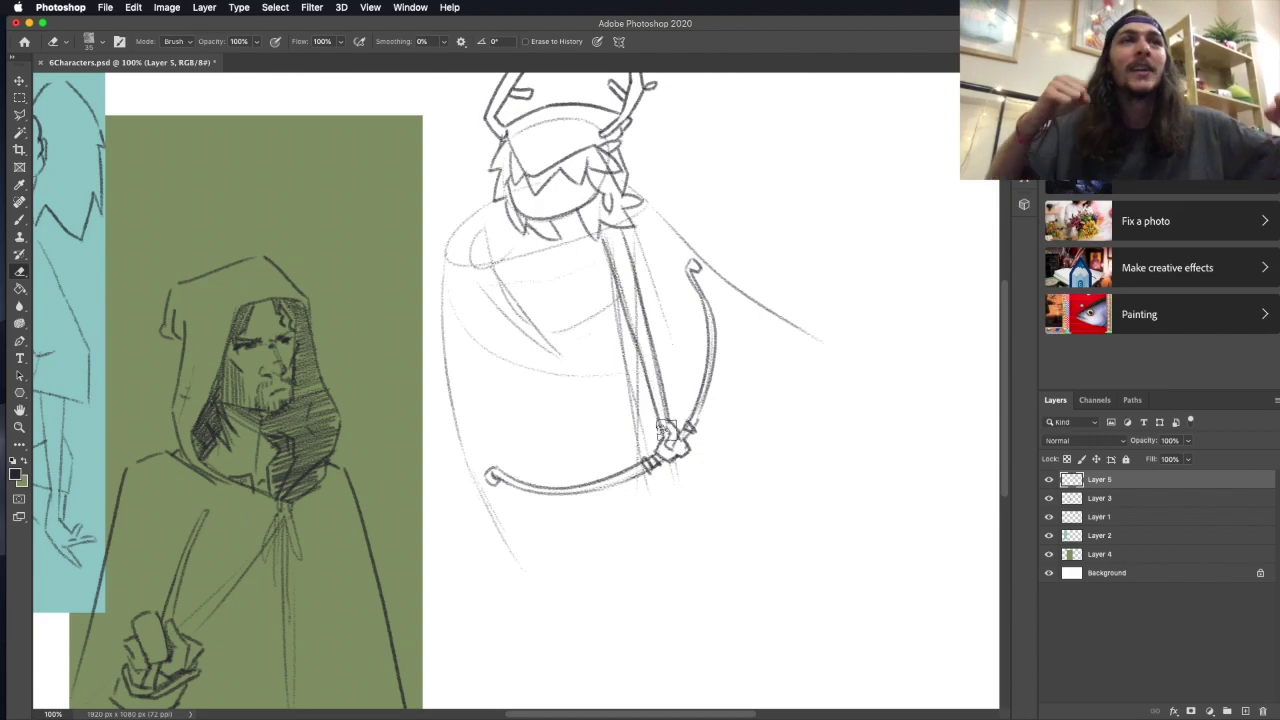
Lasso the bow and rotate it clockwise with Free Transform.
{"action": "key", "text": "l"}
{"action": "left_click", "coordinate": [498, 422]}
{"action": "left_click", "coordinate": [481, 468]}
{"action": "left_click", "coordinate": [510, 508]}
{"action": "left_click", "coordinate": [686, 530]}
{"action": "left_click", "coordinate": [731, 432]}
{"action": "left_click", "coordinate": [688, 250]}
{"action": "left_click", "coordinate": [668, 282]}
{"action": "key", "text": "Return"}
{"action": "key", "text": "ctrl+t"}
{"action": "left_click_drag", "start_coordinate": [790, 262], "coordinate": [798, 297]}
{"action": "key", "text": "Return"}
{"action": "key", "text": "ctrl+d"}
Draw an arrow shaft across the bow and clean up its strokes.
{"action": "key", "text": "b"}
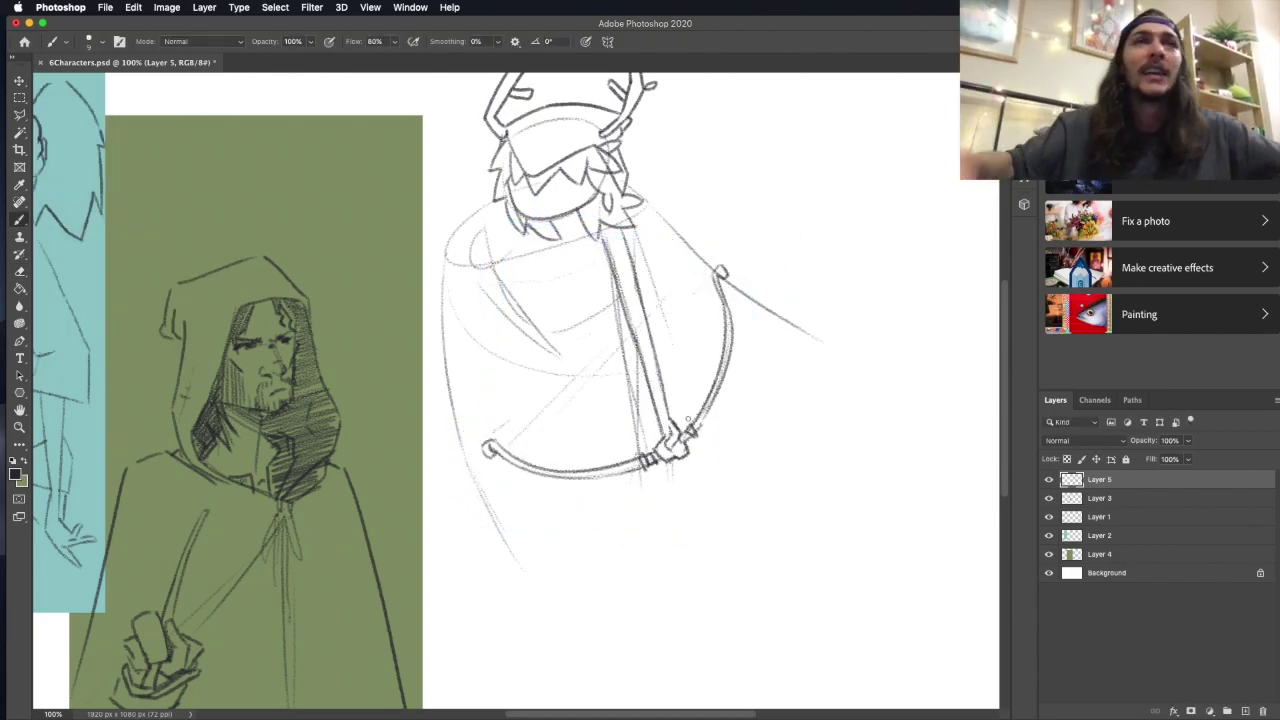
{"action": "mouse_move", "coordinate": [472, 285]}
{"action": "left_mouse_down"}
{"action": "mouse_move", "coordinate": [590, 358]}
{"action": "mouse_move", "coordinate": [578, 372]}
{"action": "left_mouse_up"}
{"action": "key", "text": "e"}
{"action": "left_click_drag", "start_coordinate": [505, 298], "coordinate": [592, 366]}
{"action": "key", "text": "b"}
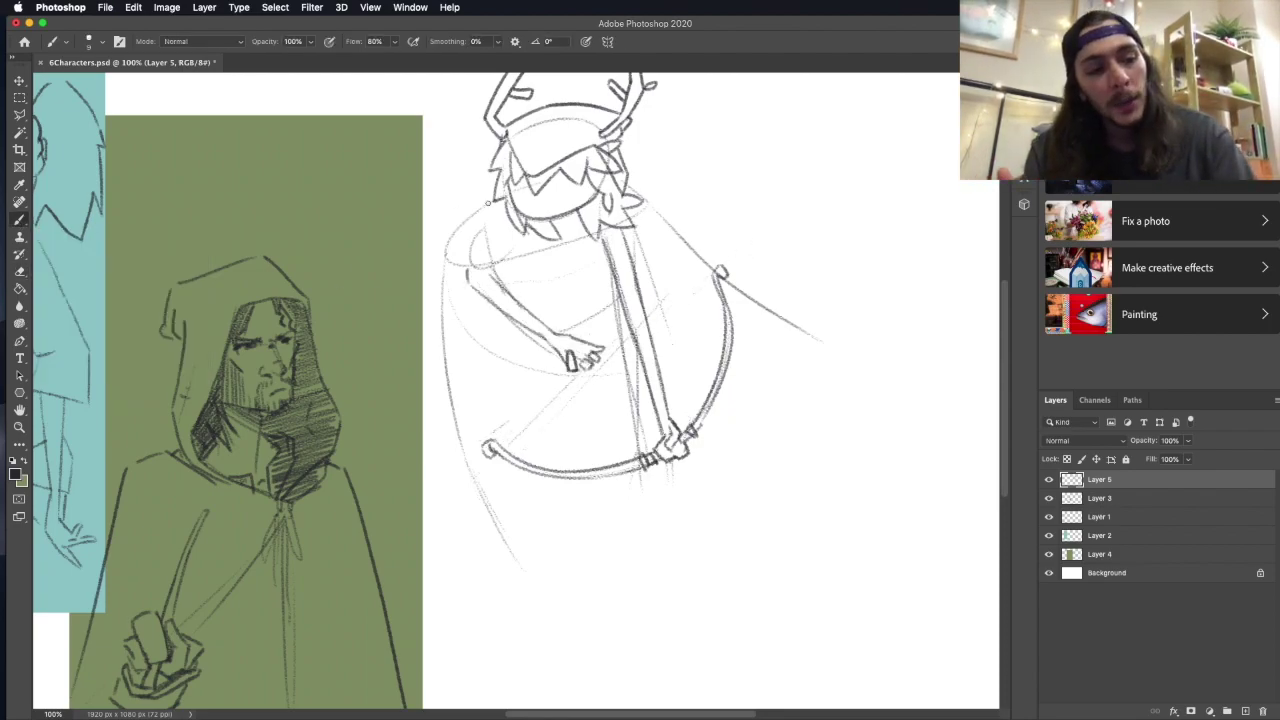
Sketch a long cloak outline down the figure and a line across the chest.
{"action": "left_click_drag", "start_coordinate": [490, 203], "coordinate": [552, 612]}
{"action": "mouse_move", "coordinate": [622, 182]}
{"action": "left_mouse_down"}
{"action": "mouse_move", "coordinate": [710, 264]}
{"action": "mouse_move", "coordinate": [935, 362]}
{"action": "left_mouse_up"}
{"action": "scroll", "coordinate": [935, 362], "scroll_direction": "up", "scroll_amount": 2}
{"action": "mouse_move", "coordinate": [502, 258]}
{"action": "left_mouse_down"}
{"action": "mouse_move", "coordinate": [566, 292]}
{"action": "mouse_move", "coordinate": [594, 290]}
{"action": "left_mouse_up"}
{"action": "left_click_drag", "start_coordinate": [556, 258], "coordinate": [606, 284]}
{"action": "left_click_drag", "start_coordinate": [455, 312], "coordinate": [710, 306]}
{"action": "key", "text": "e"}
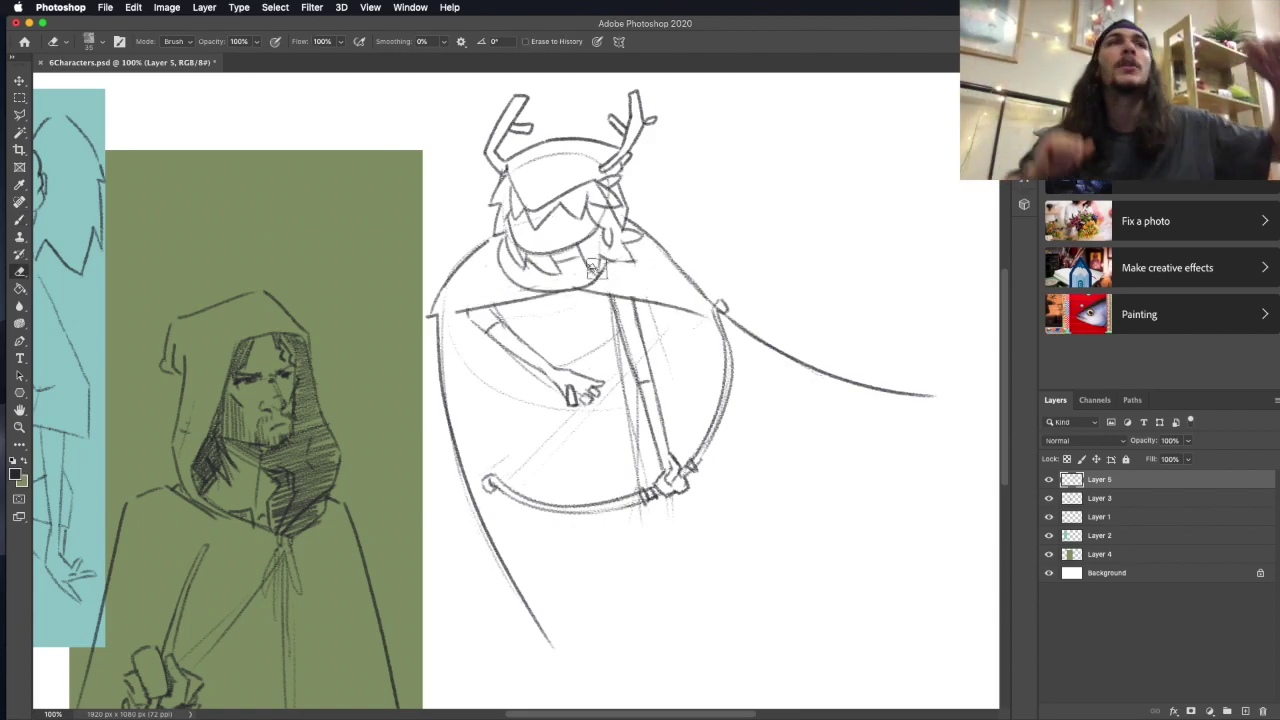
{"action": "key", "text": "b"}
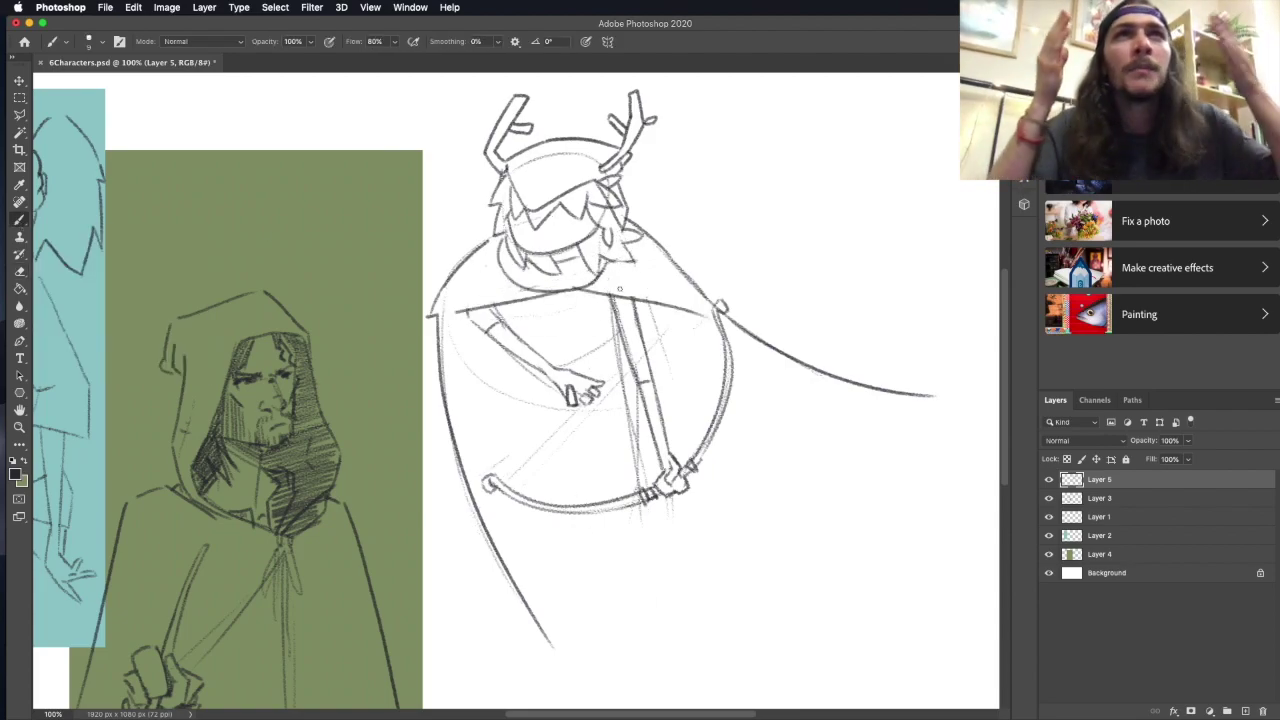
Sketch the drawing arm pulling the arrow, chest curves and a long diagonal leg.
{"action": "left_click_drag", "start_coordinate": [494, 326], "coordinate": [608, 300]}
{"action": "left_click_drag", "start_coordinate": [542, 328], "coordinate": [596, 314]}
{"action": "left_click_drag", "start_coordinate": [488, 348], "coordinate": [540, 384]}
{"action": "left_click_drag", "start_coordinate": [576, 356], "coordinate": [618, 372]}
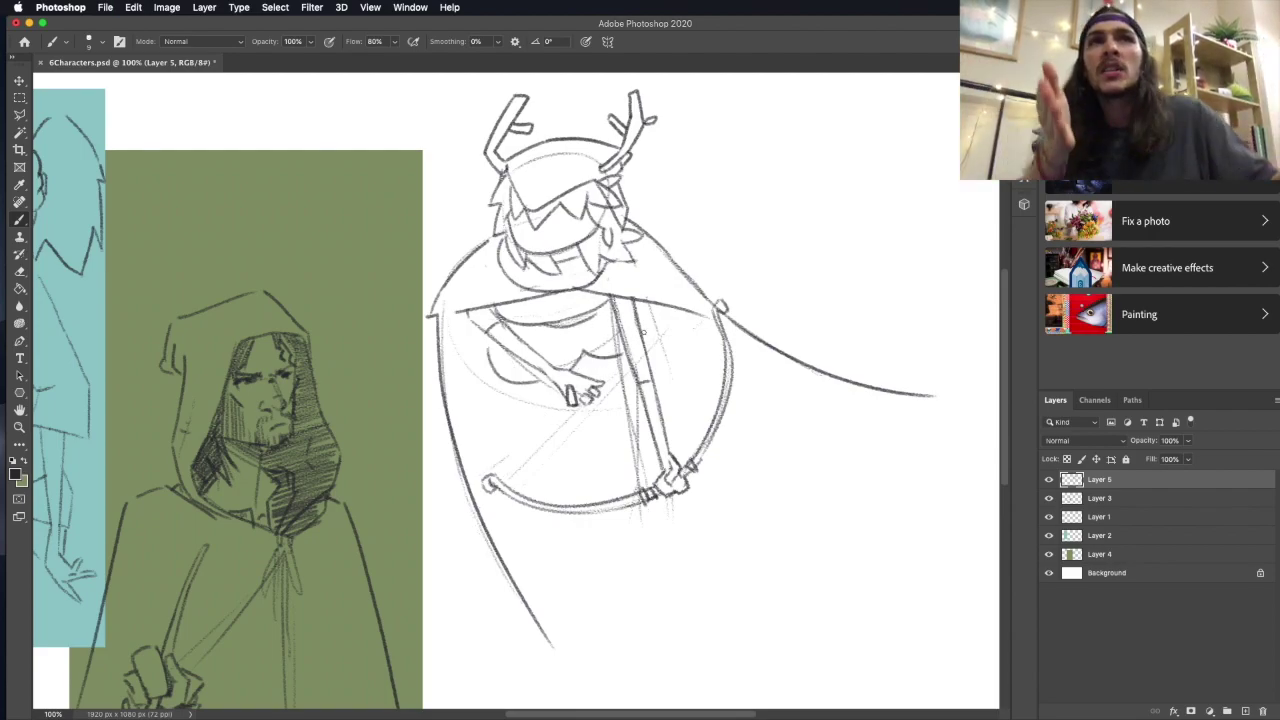
{"action": "left_click_drag", "start_coordinate": [644, 300], "coordinate": [646, 338]}
{"action": "left_click_drag", "start_coordinate": [654, 332], "coordinate": [840, 630]}
Add the remaining leg lines and a pointed boot tip.
{"action": "left_click_drag", "start_coordinate": [506, 386], "coordinate": [594, 506]}
{"action": "left_click_drag", "start_coordinate": [598, 408], "coordinate": [600, 550]}
{"action": "left_click_drag", "start_coordinate": [732, 494], "coordinate": [760, 518]}
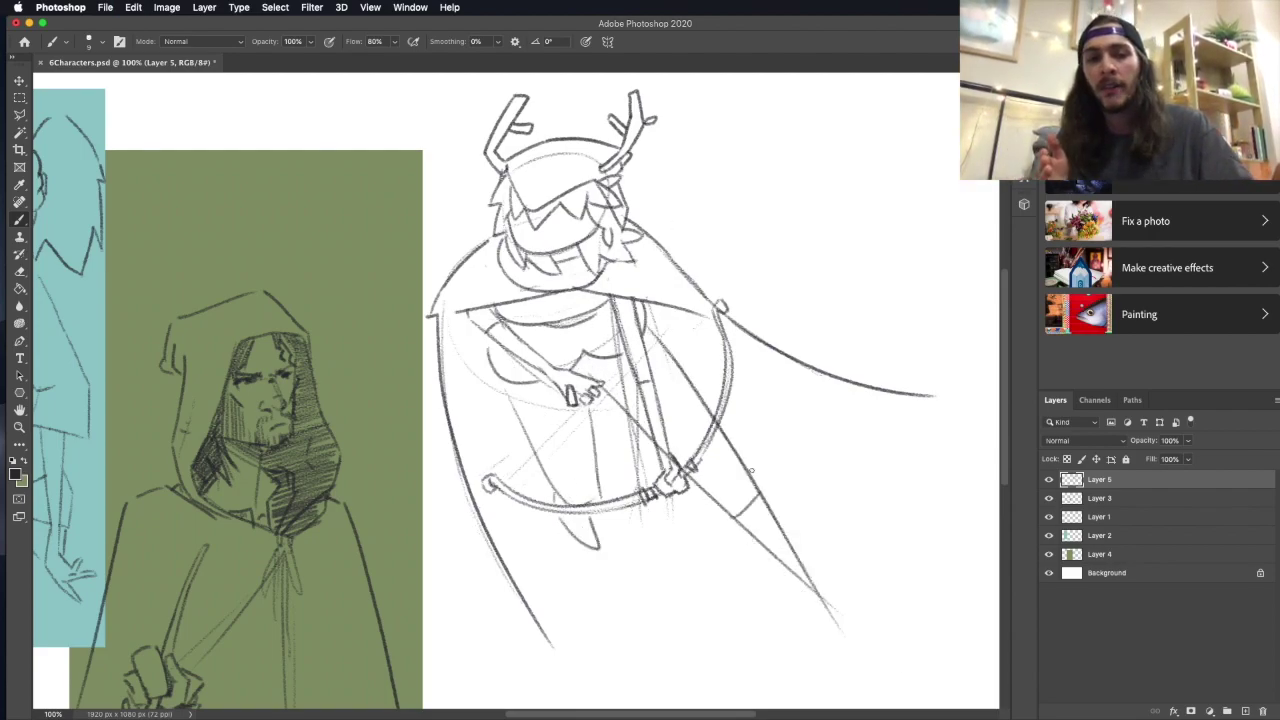
{"action": "scroll", "coordinate": [840, 520], "scroll_direction": "down", "scroll_amount": 3}
{"action": "left_click_drag", "start_coordinate": [818, 486], "coordinate": [857, 531]}
{"action": "left_click_drag", "start_coordinate": [776, 400], "coordinate": [876, 526]}
{"action": "left_click_drag", "start_coordinate": [856, 530], "coordinate": [880, 510]}
Erase the old antlers, redraw both antlers and zoom out to view the lineup.
{"action": "scroll", "coordinate": [860, 520], "scroll_direction": "up", "scroll_amount": 3}
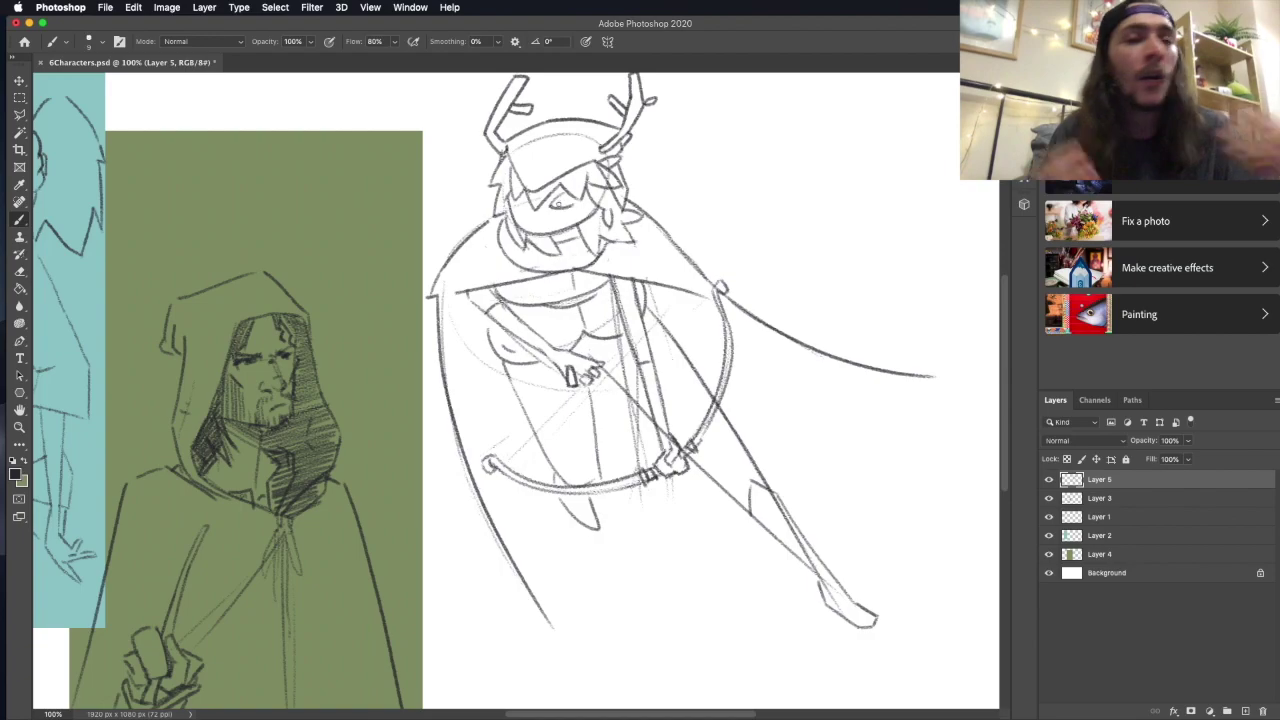
{"action": "scroll", "coordinate": [600, 350], "scroll_direction": "up", "scroll_amount": 2}
{"action": "mouse_move", "coordinate": [495, 135]}
{"action": "left_mouse_down"}
{"action": "mouse_move", "coordinate": [540, 195]}
{"action": "mouse_move", "coordinate": [545, 150]}
{"action": "left_mouse_up"}
{"action": "mouse_move", "coordinate": [610, 120]}
{"action": "left_mouse_down"}
{"action": "mouse_move", "coordinate": [615, 205]}
{"action": "mouse_move", "coordinate": [684, 198]}
{"action": "left_mouse_up"}
{"action": "mouse_move", "coordinate": [676, 198]}
{"action": "left_mouse_down"}
{"action": "mouse_move", "coordinate": [678, 168]}
{"action": "mouse_move", "coordinate": [713, 148]}
{"action": "left_mouse_up"}
{"action": "mouse_move", "coordinate": [512, 188]}
{"action": "left_mouse_down"}
{"action": "mouse_move", "coordinate": [484, 121]}
{"action": "mouse_move", "coordinate": [480, 147]}
{"action": "mouse_move", "coordinate": [507, 118]}
{"action": "left_mouse_up"}
{"action": "key", "text": "ctrl+z"}
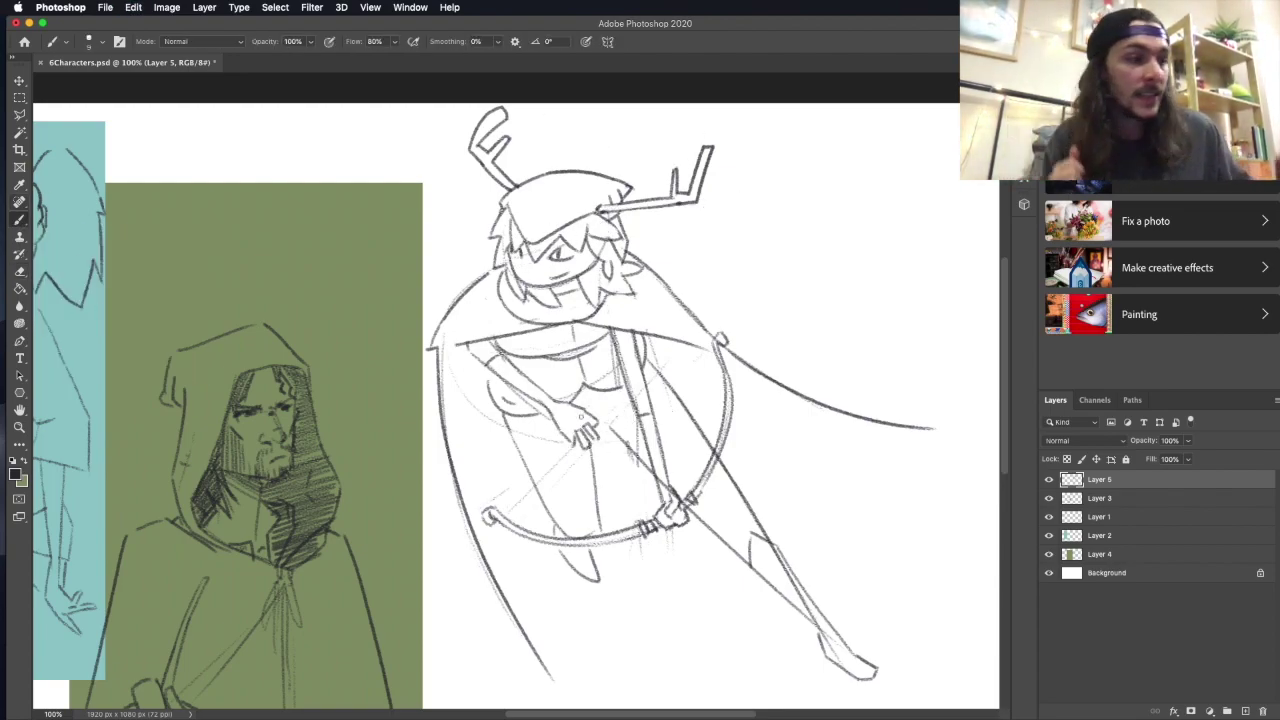
{"action": "key", "text": "super+minus"}
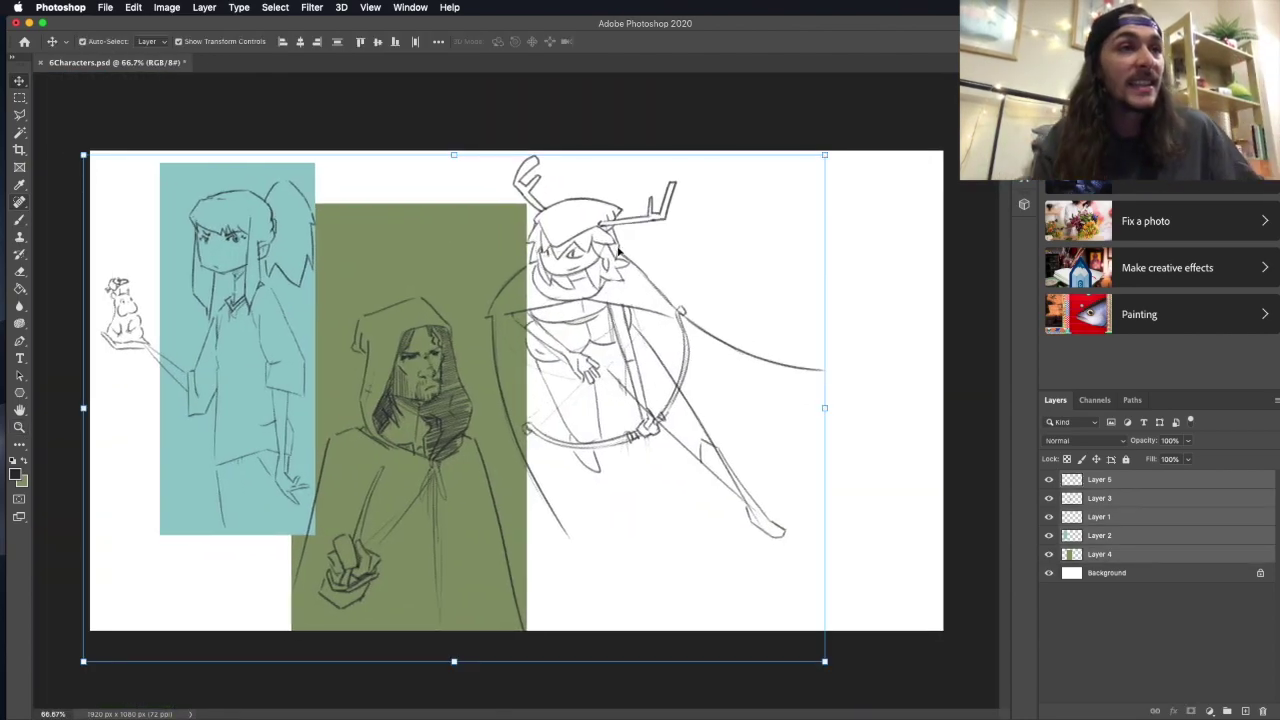
On new Layer 6, fill a rectangle behind the archer with muted blue and send it back.
{"action": "key", "text": "super+shift+alt+n"}
{"action": "key", "text": "m"}
{"action": "mouse_move", "coordinate": [489, 151]}
{"action": "left_mouse_down"}
{"action": "mouse_move", "coordinate": [700, 441]}
{"action": "mouse_move", "coordinate": [762, 477]}
{"action": "left_mouse_up"}
{"action": "key", "text": "alt+BackSpace"}
{"action": "key", "text": "v"}
{"action": "key", "text": "shift+Left"}
{"action": "left_click", "coordinate": [1099, 479]}
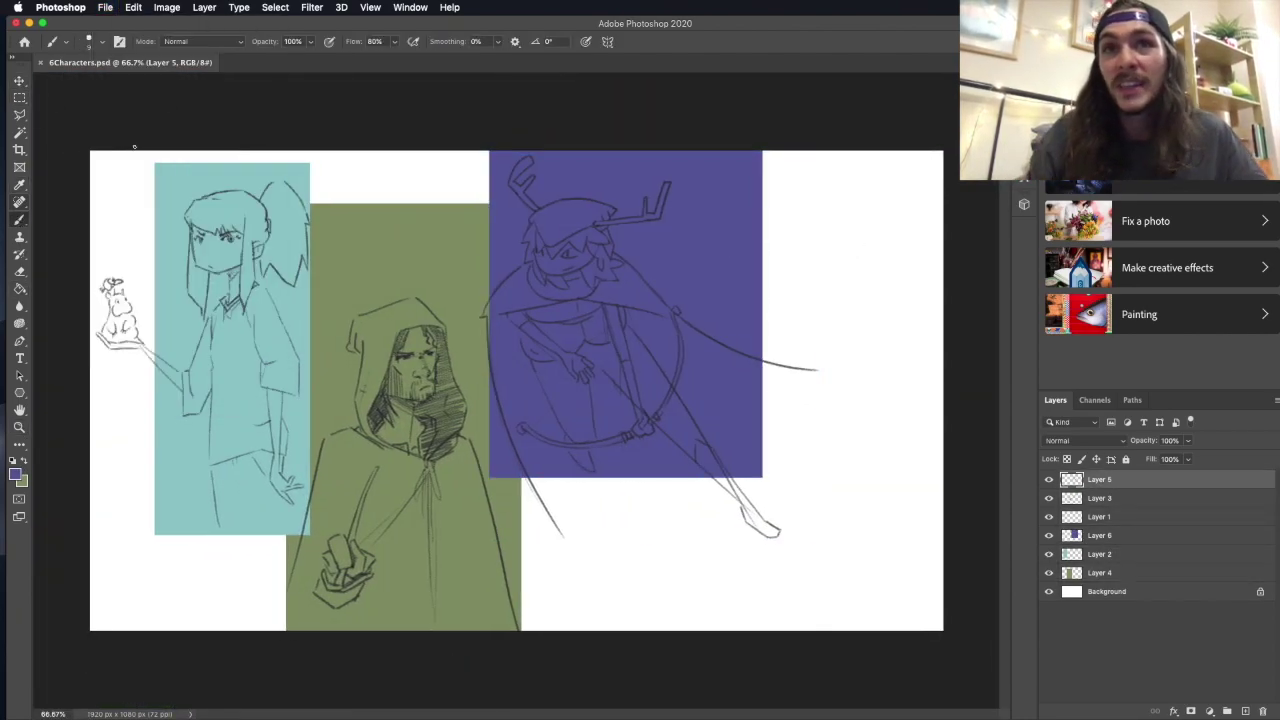
{"action": "key", "text": "e"}
{"action": "key", "text": "b"}
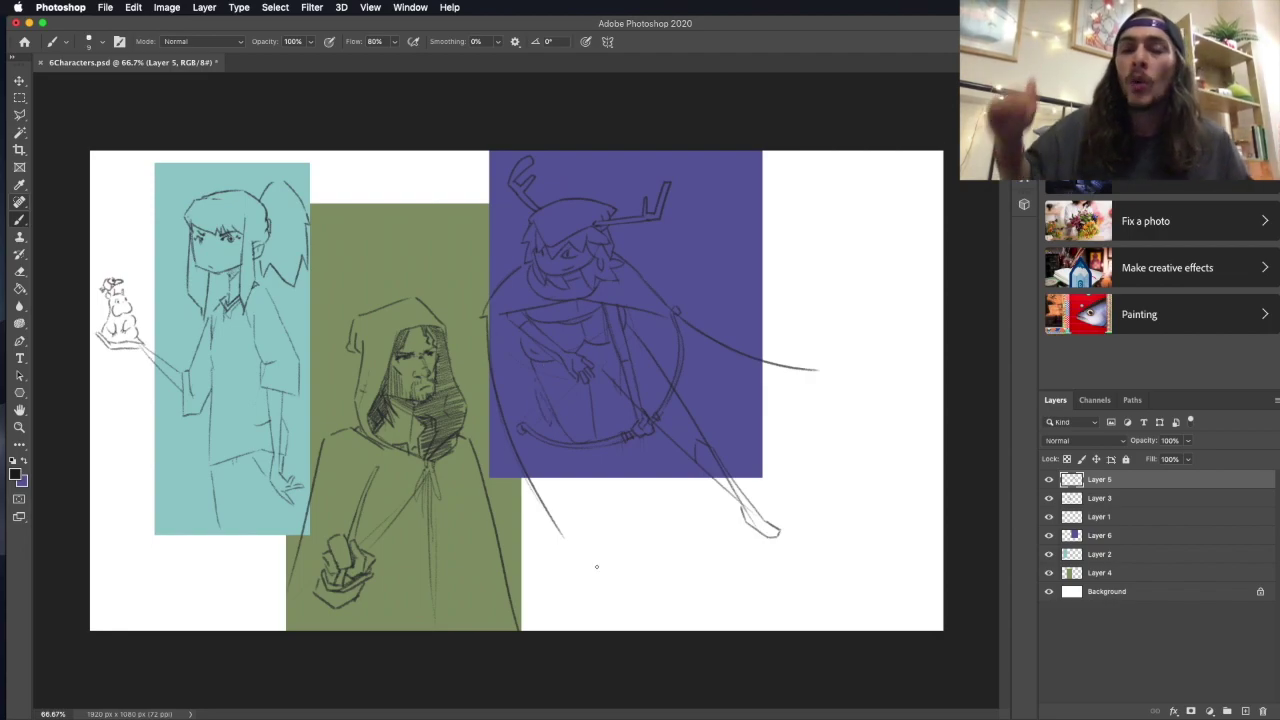
Add Layer 7 and sketch a quiver beside the archer's head.
{"action": "key", "text": "super+shift+alt+n"}
{"action": "key", "text": "super+equal"}
{"action": "mouse_move", "coordinate": [396, 390]}
{"action": "left_mouse_down"}
{"action": "mouse_move", "coordinate": [452, 352]}
{"action": "mouse_move", "coordinate": [380, 322]}
{"action": "mouse_move", "coordinate": [376, 370]}
{"action": "left_mouse_up"}
{"action": "scroll", "coordinate": [400, 340], "scroll_direction": "down", "scroll_amount": 3}
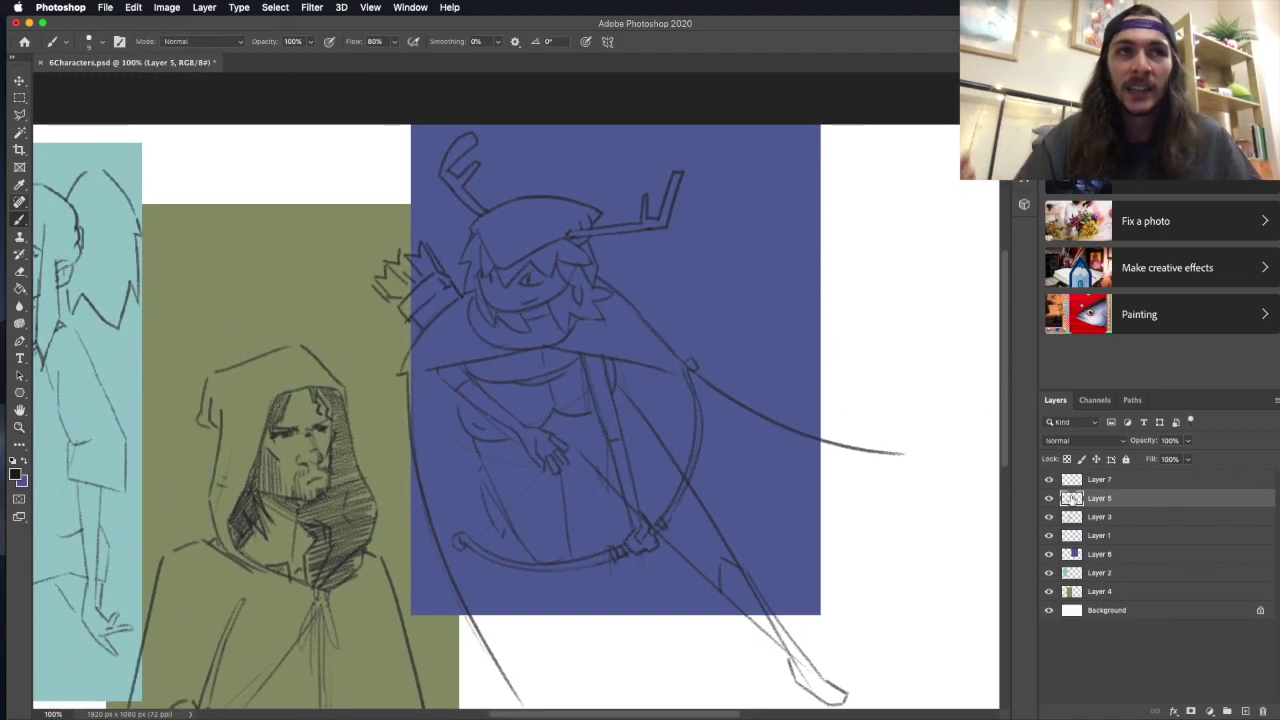
{"action": "left_click", "coordinate": [1099, 479]}
{"action": "scroll", "coordinate": [985, 420], "scroll_direction": "right", "scroll_amount": 5}
Sketch the cat head's arc, pupils, snout, cheek fur and goggles over the eyes.
{"action": "mouse_move", "coordinate": [590, 252]}
{"action": "left_mouse_down"}
{"action": "mouse_move", "coordinate": [607, 260]}
{"action": "mouse_move", "coordinate": [510, 320]}
{"action": "left_mouse_up"}
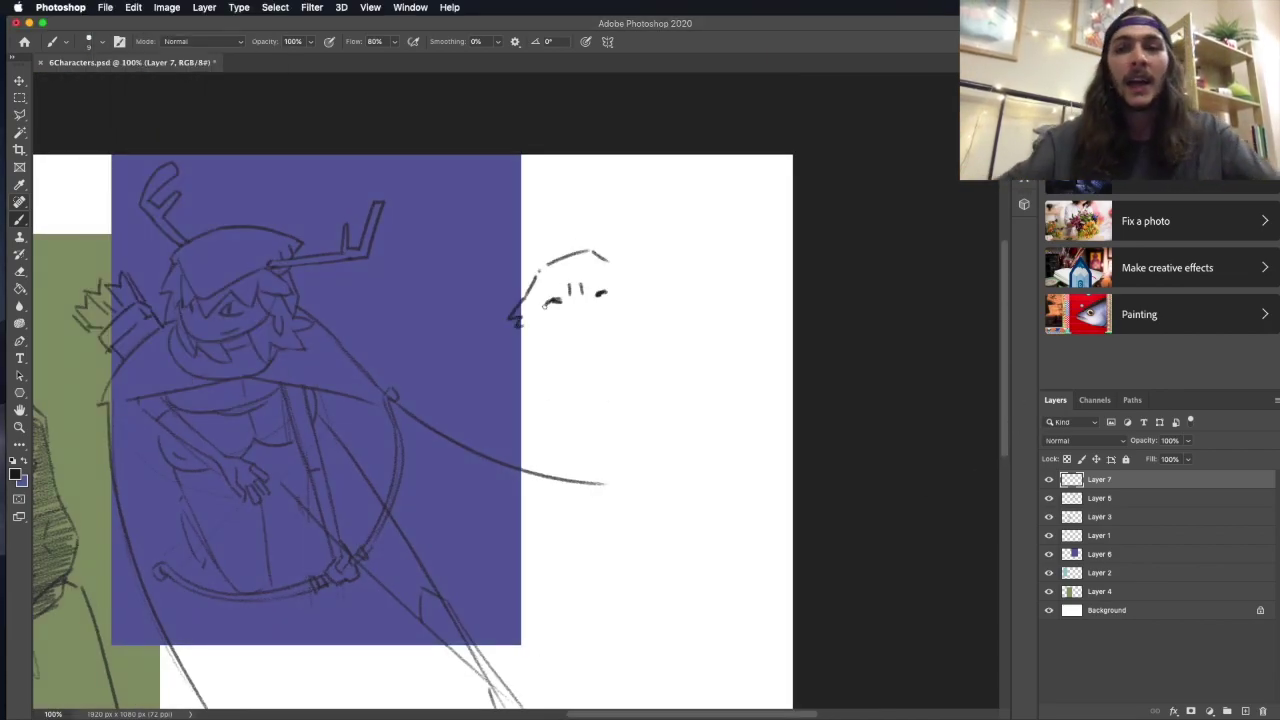
{"action": "mouse_move", "coordinate": [558, 300]}
{"action": "left_mouse_down"}
{"action": "mouse_move", "coordinate": [604, 300]}
{"action": "mouse_move", "coordinate": [558, 308]}
{"action": "mouse_move", "coordinate": [590, 328]}
{"action": "left_mouse_up"}
{"action": "left_click_drag", "start_coordinate": [522, 348], "coordinate": [560, 342]}
{"action": "mouse_move", "coordinate": [640, 288]}
{"action": "left_mouse_down"}
{"action": "mouse_move", "coordinate": [656, 300]}
{"action": "mouse_move", "coordinate": [622, 328]}
{"action": "mouse_move", "coordinate": [586, 332]}
{"action": "left_mouse_up"}
{"action": "left_click_drag", "start_coordinate": [548, 273], "coordinate": [532, 292]}
{"action": "left_click_drag", "start_coordinate": [580, 270], "coordinate": [622, 280]}
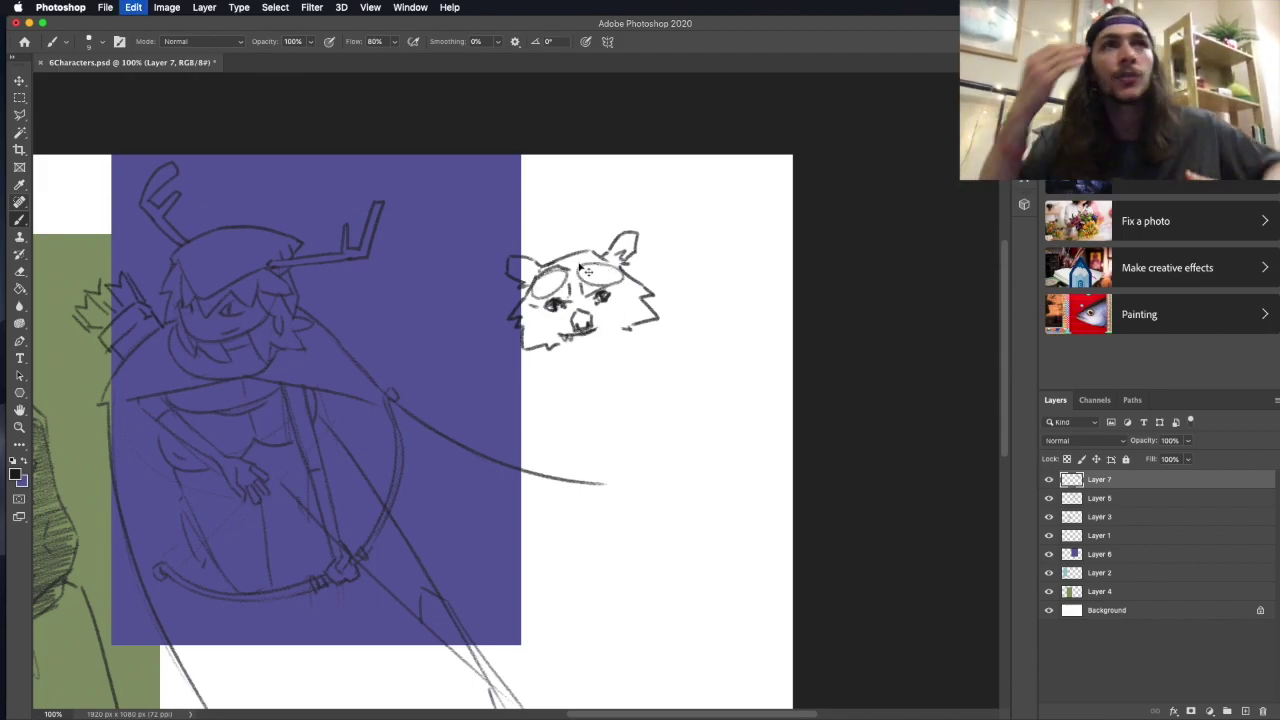
{"action": "left_click_drag", "start_coordinate": [540, 266], "coordinate": [572, 280]}
{"action": "left_click_drag", "start_coordinate": [526, 296], "coordinate": [548, 302]}
Clear the head strokes and redraw the cat head with goggles on top.
{"action": "key", "text": "super+a"}
{"action": "key", "text": "BackSpace"}
{"action": "key", "text": "super+d"}
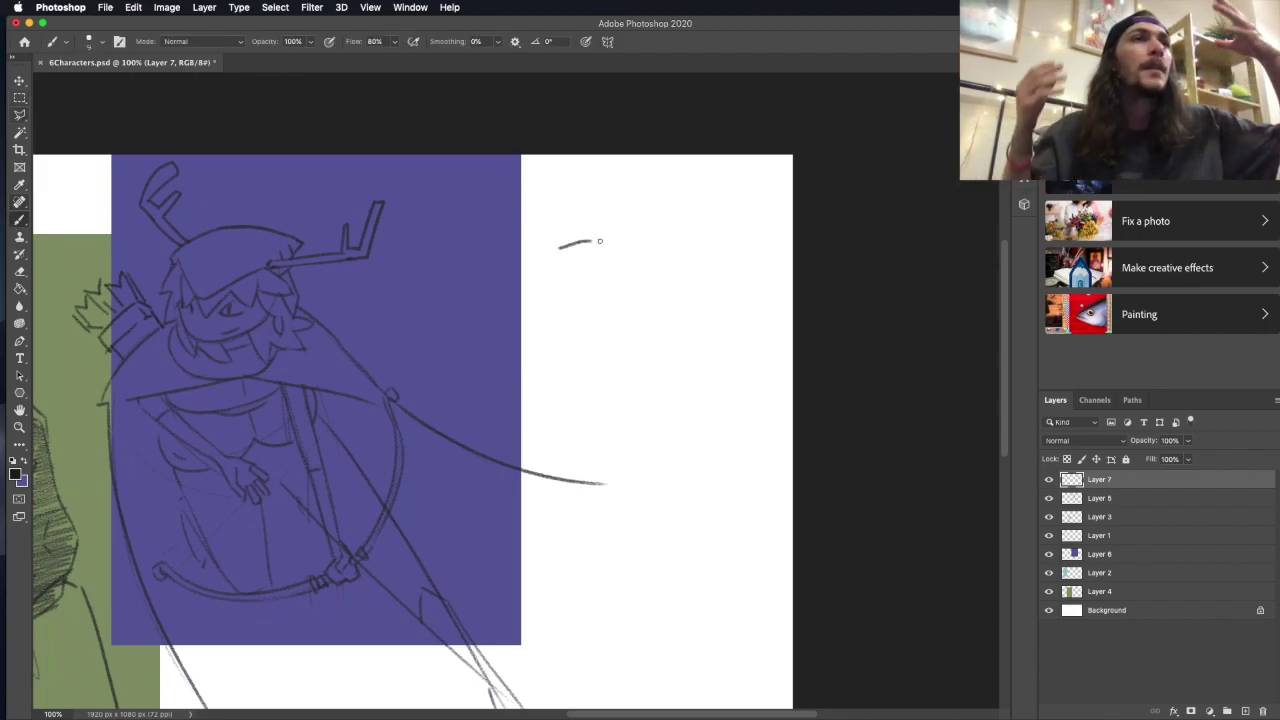
{"action": "left_click_drag", "start_coordinate": [600, 241], "coordinate": [654, 272]}
{"action": "left_click_drag", "start_coordinate": [558, 250], "coordinate": [550, 282]}
{"action": "mouse_move", "coordinate": [596, 234]}
{"action": "left_mouse_down"}
{"action": "mouse_move", "coordinate": [610, 258]}
{"action": "mouse_move", "coordinate": [534, 268]}
{"action": "left_mouse_up"}
{"action": "left_click_drag", "start_coordinate": [580, 236], "coordinate": [612, 258]}
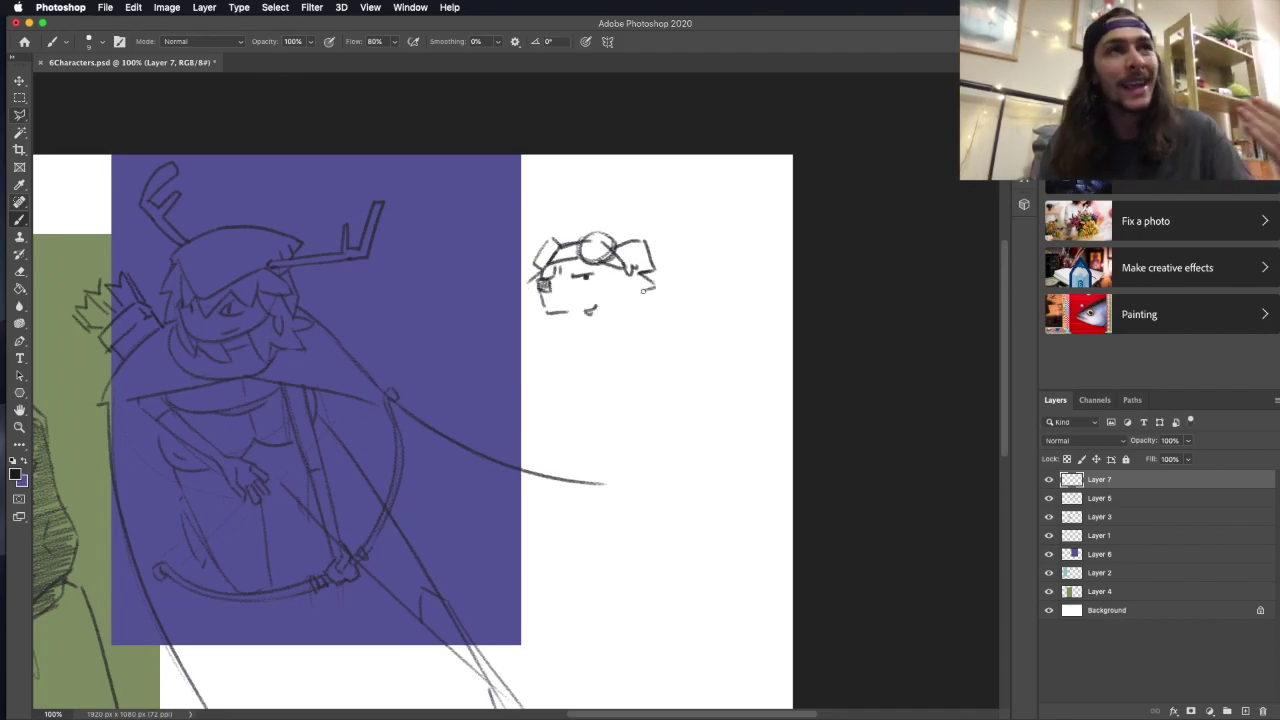
Add jagged fur, rework and hatch the goggle band, and rough in an oval body.
{"action": "left_click_drag", "start_coordinate": [634, 290], "coordinate": [654, 312]}
{"action": "mouse_move", "coordinate": [532, 284]}
{"action": "left_mouse_down"}
{"action": "mouse_move", "coordinate": [526, 316]}
{"action": "mouse_move", "coordinate": [630, 312]}
{"action": "left_mouse_up"}
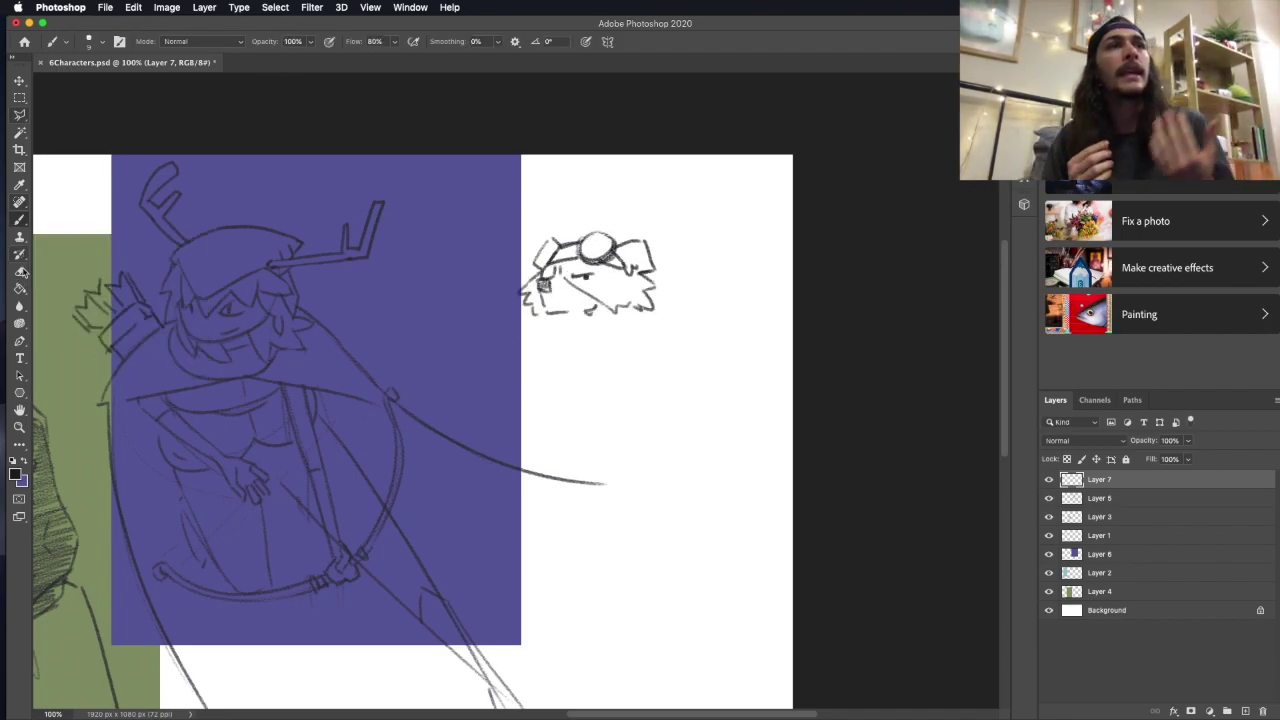
{"action": "left_click", "coordinate": [20, 271]}
{"action": "left_click_drag", "start_coordinate": [588, 240], "coordinate": [650, 272]}
{"action": "key", "text": "b"}
{"action": "left_click_drag", "start_coordinate": [554, 262], "coordinate": [582, 242]}
{"action": "left_click_drag", "start_coordinate": [586, 258], "coordinate": [614, 234]}
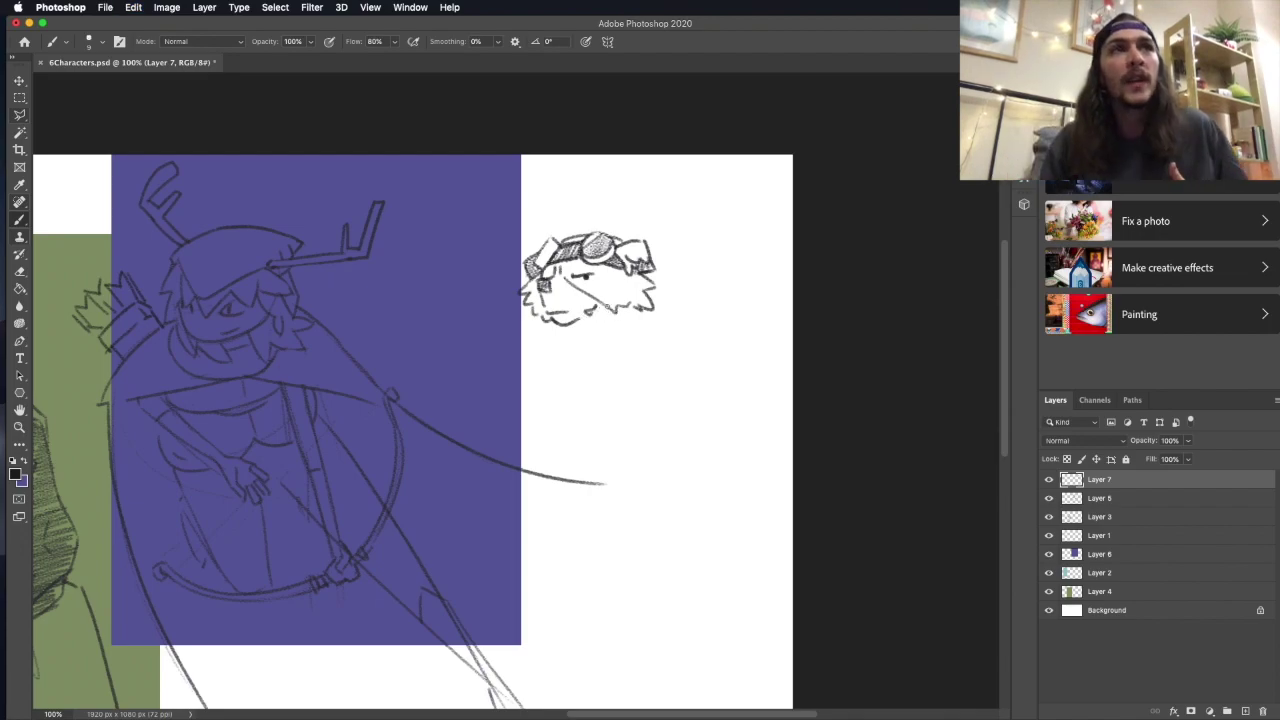
{"action": "mouse_move", "coordinate": [612, 324]}
{"action": "left_mouse_down"}
{"action": "mouse_move", "coordinate": [557, 408]}
{"action": "mouse_move", "coordinate": [558, 348]}
{"action": "mouse_move", "coordinate": [570, 402]}
{"action": "mouse_move", "coordinate": [644, 336]}
{"action": "left_mouse_up"}
{"action": "left_click_drag", "start_coordinate": [552, 340], "coordinate": [580, 322]}
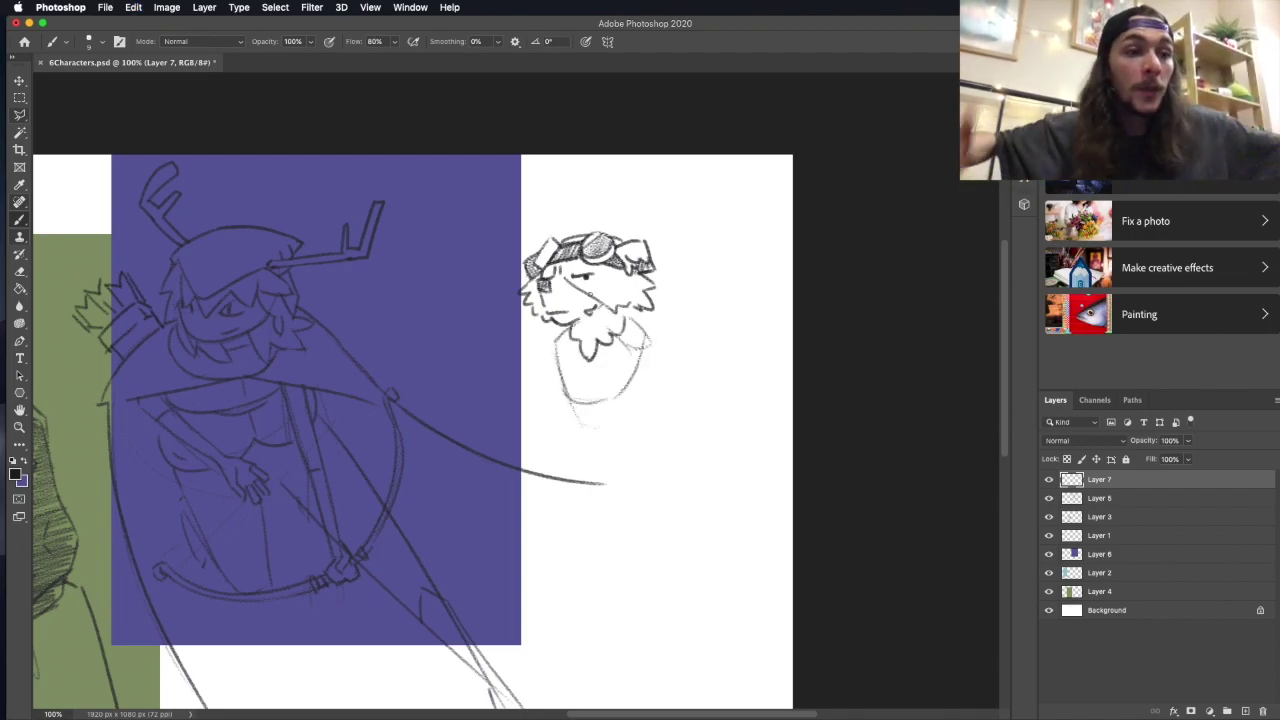
Sketch the cat's paw as a longer arm holding a box, with straps across the body.
{"action": "mouse_move", "coordinate": [626, 316]}
{"action": "left_mouse_down"}
{"action": "mouse_move", "coordinate": [662, 352]}
{"action": "mouse_move", "coordinate": [630, 342]}
{"action": "mouse_move", "coordinate": [565, 395]}
{"action": "left_mouse_up"}
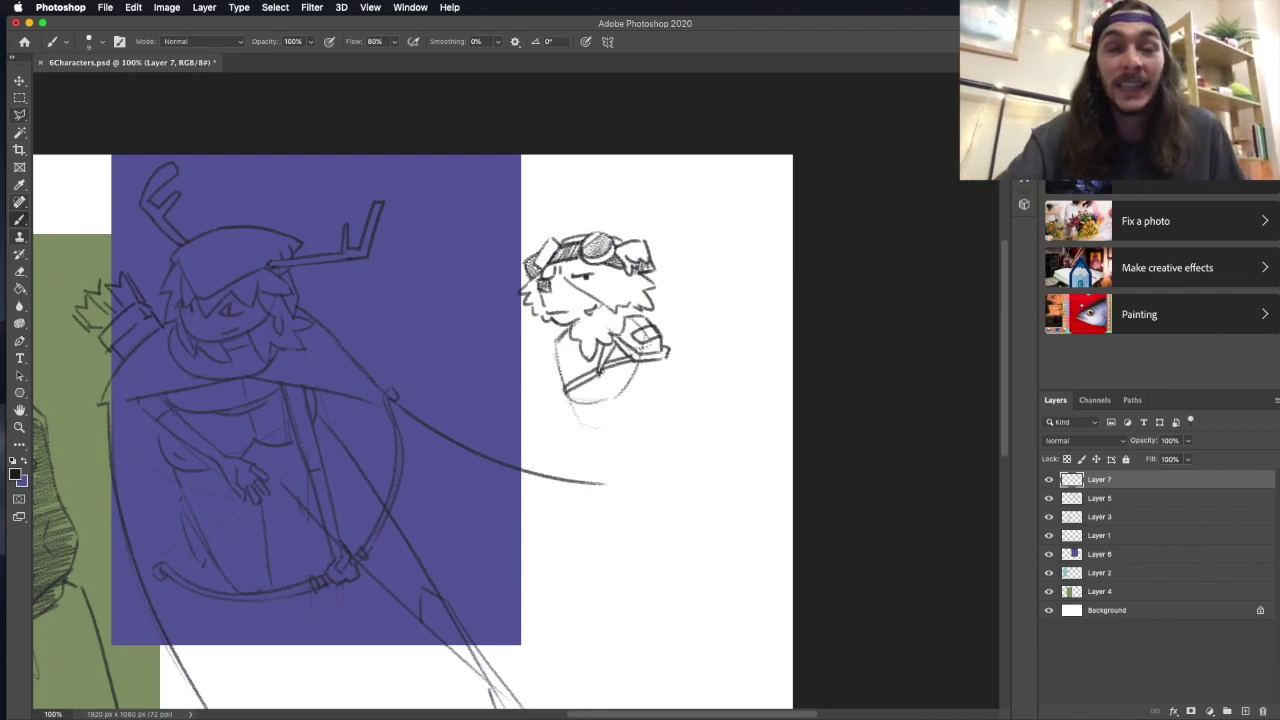
{"action": "left_click_drag", "start_coordinate": [645, 348], "coordinate": [562, 398]}
{"action": "left_click_drag", "start_coordinate": [508, 342], "coordinate": [545, 390]}
{"action": "left_click_drag", "start_coordinate": [650, 300], "coordinate": [700, 332]}
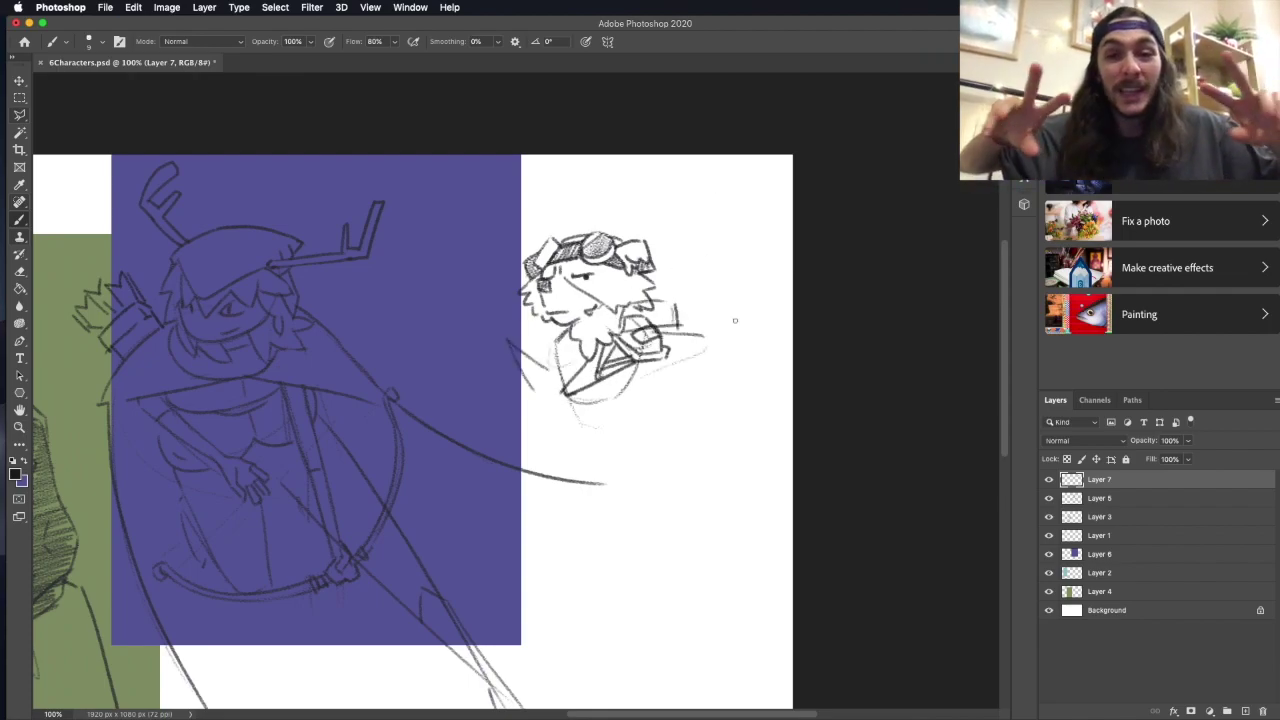
{"action": "key", "text": "e"}
{"action": "key", "text": "b"}
{"action": "mouse_move", "coordinate": [625, 345]}
{"action": "left_mouse_down"}
{"action": "mouse_move", "coordinate": [700, 390]}
{"action": "mouse_move", "coordinate": [645, 352]}
{"action": "left_mouse_up"}
{"action": "mouse_move", "coordinate": [692, 318]}
{"action": "left_mouse_down"}
{"action": "mouse_move", "coordinate": [634, 328]}
{"action": "mouse_move", "coordinate": [674, 300]}
{"action": "mouse_move", "coordinate": [606, 376]}
{"action": "left_mouse_up"}
{"action": "left_click_drag", "start_coordinate": [622, 330], "coordinate": [598, 380]}
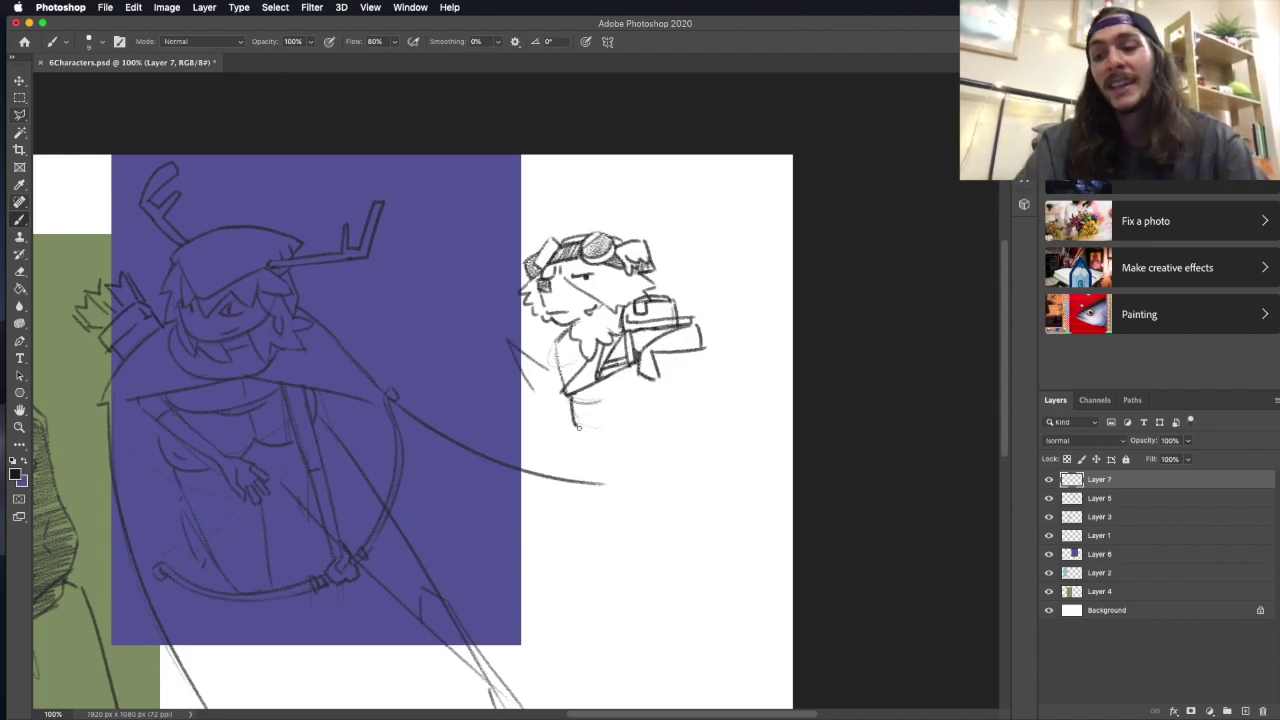
Draw the body's bottom curve and a tall lantern container with base, inner lines and side box.
{"action": "mouse_move", "coordinate": [578, 427]}
{"action": "left_mouse_down"}
{"action": "mouse_move", "coordinate": [628, 414]}
{"action": "mouse_move", "coordinate": [577, 395]}
{"action": "mouse_move", "coordinate": [672, 452]}
{"action": "left_mouse_up"}
{"action": "left_click_drag", "start_coordinate": [712, 348], "coordinate": [700, 440]}
{"action": "left_click_drag", "start_coordinate": [670, 370], "coordinate": [660, 437]}
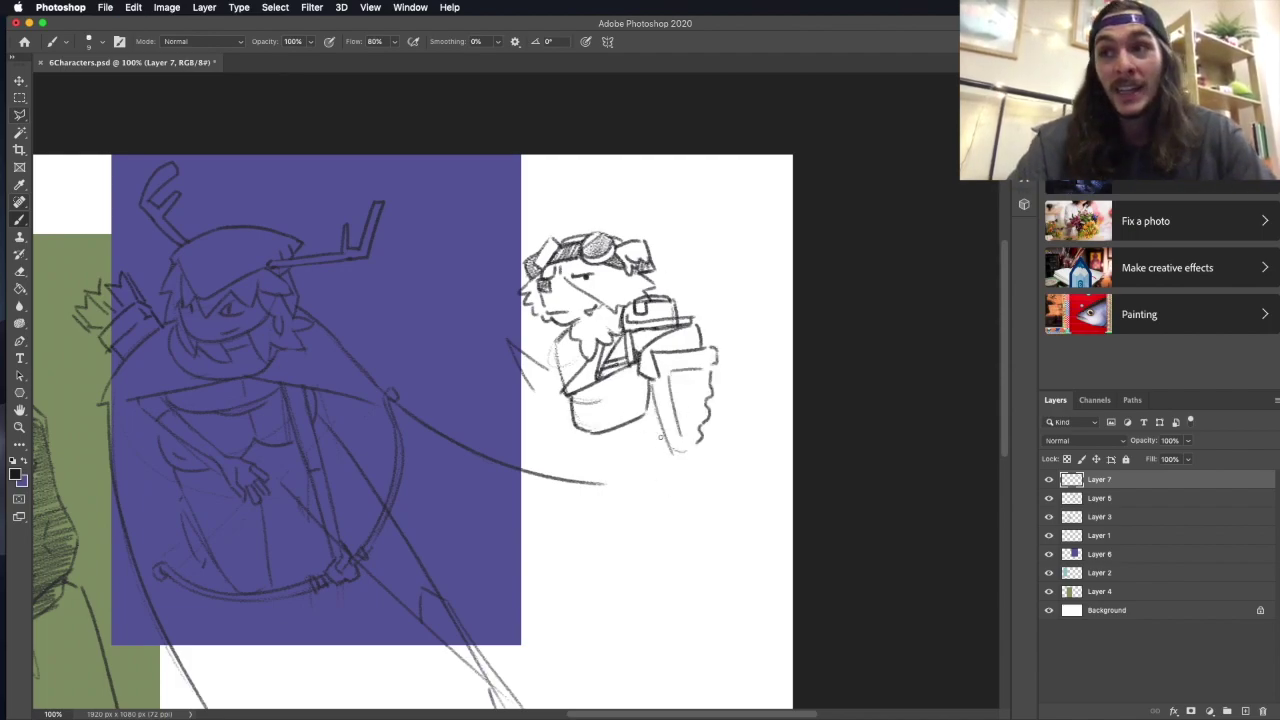
{"action": "scroll", "coordinate": [699, 453], "scroll_direction": "down", "scroll_amount": 3}
{"action": "left_click_drag", "start_coordinate": [656, 372], "coordinate": [660, 446]}
{"action": "left_click_drag", "start_coordinate": [682, 366], "coordinate": [724, 412]}
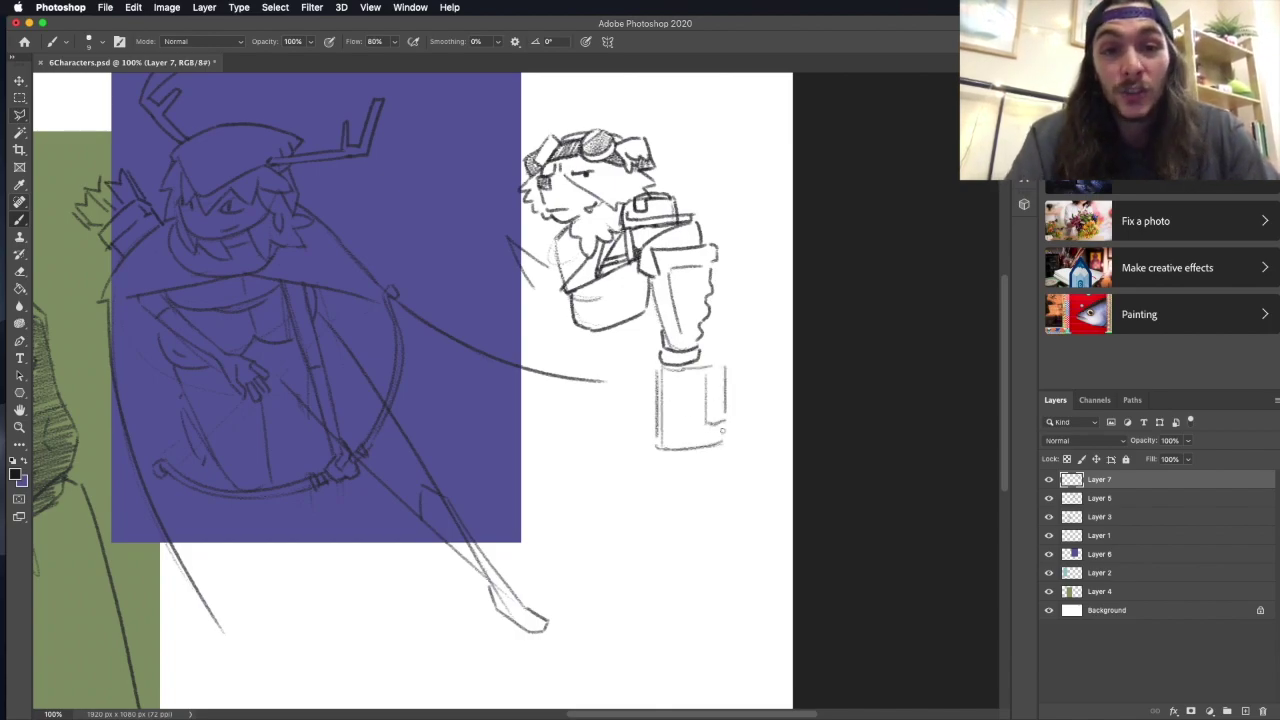
{"action": "left_click_drag", "start_coordinate": [658, 452], "coordinate": [650, 486]}
{"action": "mouse_move", "coordinate": [652, 486]}
{"action": "left_mouse_down"}
{"action": "mouse_move", "coordinate": [729, 443]}
{"action": "mouse_move", "coordinate": [676, 472]}
{"action": "left_mouse_up"}
{"action": "left_click_drag", "start_coordinate": [679, 390], "coordinate": [678, 436]}
{"action": "left_click_drag", "start_coordinate": [692, 388], "coordinate": [691, 437]}
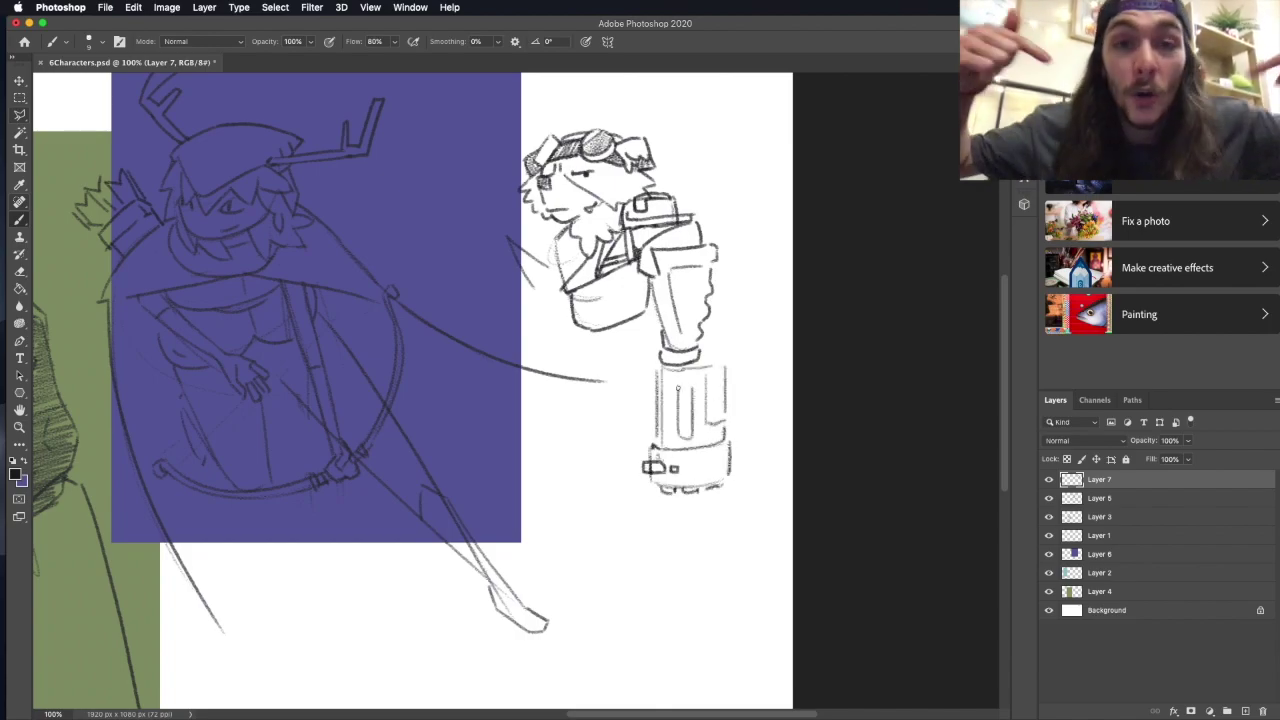
{"action": "left_click_drag", "start_coordinate": [712, 374], "coordinate": [738, 368]}
{"action": "left_click_drag", "start_coordinate": [738, 368], "coordinate": [737, 419]}
{"action": "left_click_drag", "start_coordinate": [718, 384], "coordinate": [719, 410]}
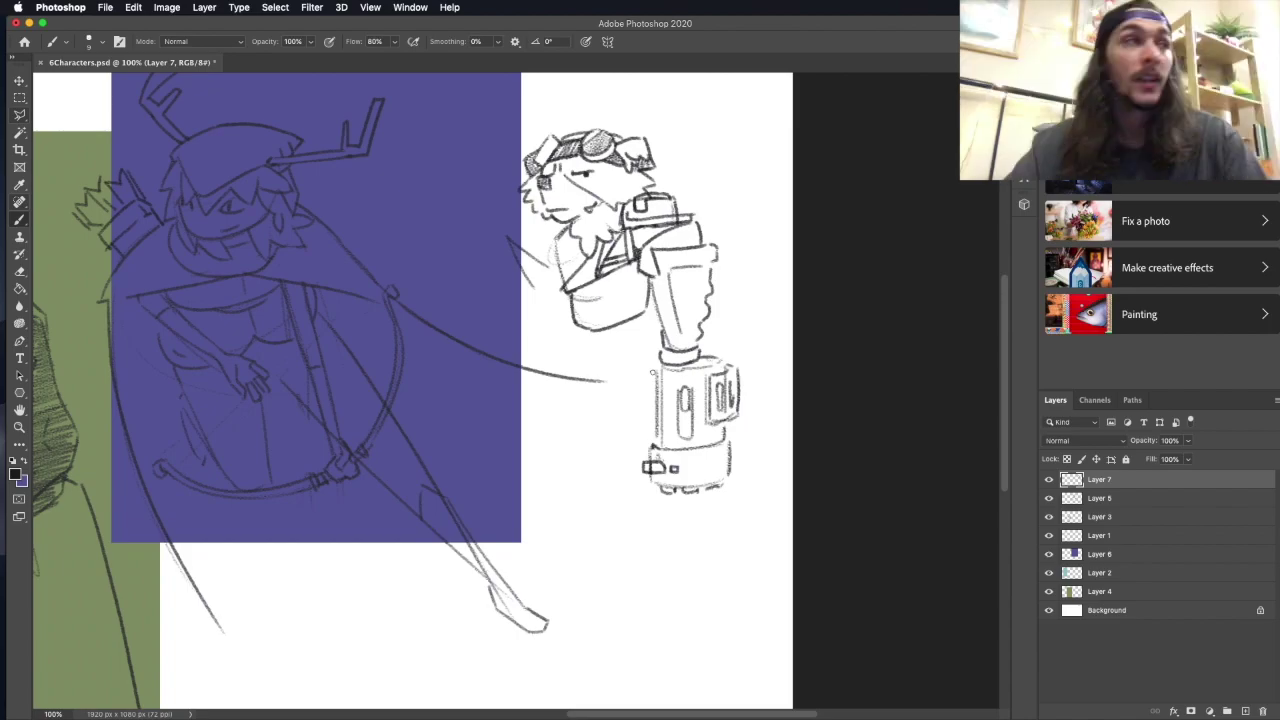
Sketch a flowing skirt, a left-reaching arm and a foot under the skirt.
{"action": "left_click_drag", "start_coordinate": [570, 352], "coordinate": [590, 448]}
{"action": "left_click_drag", "start_coordinate": [655, 342], "coordinate": [575, 482]}
{"action": "left_click_drag", "start_coordinate": [598, 434], "coordinate": [550, 492]}
{"action": "left_click_drag", "start_coordinate": [570, 330], "coordinate": [522, 428]}
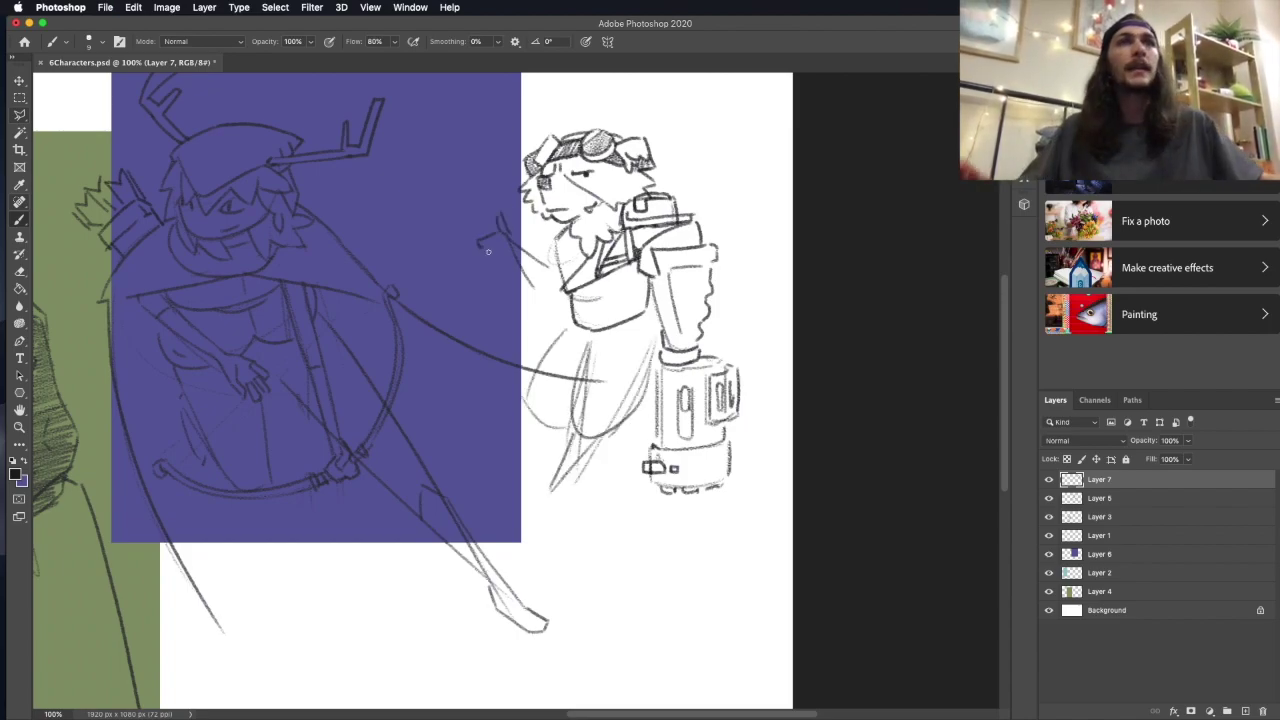
{"action": "left_click_drag", "start_coordinate": [556, 244], "coordinate": [538, 266]}
{"action": "mouse_move", "coordinate": [576, 238]}
{"action": "left_mouse_down"}
{"action": "mouse_move", "coordinate": [556, 308]}
{"action": "mouse_move", "coordinate": [548, 296]}
{"action": "left_mouse_up"}
{"action": "left_click_drag", "start_coordinate": [532, 242], "coordinate": [508, 270]}
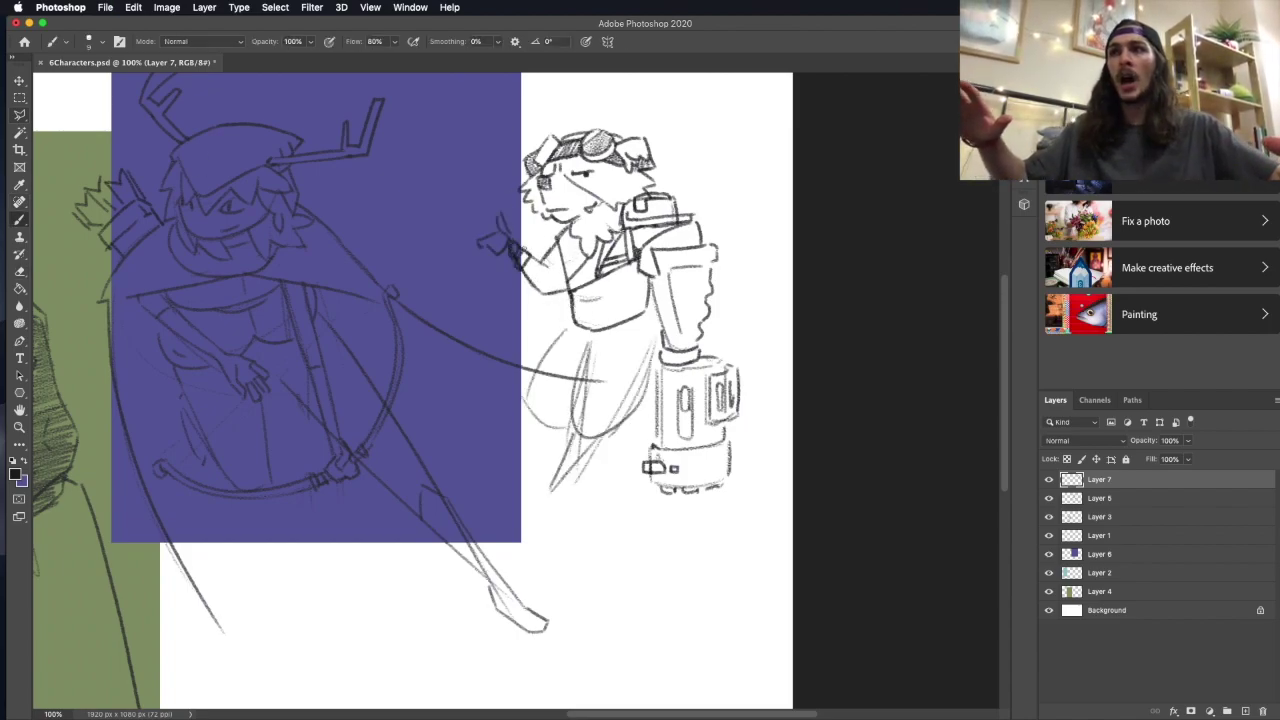
{"action": "left_click_drag", "start_coordinate": [537, 488], "coordinate": [560, 480]}
{"action": "left_click_drag", "start_coordinate": [612, 444], "coordinate": [600, 462]}
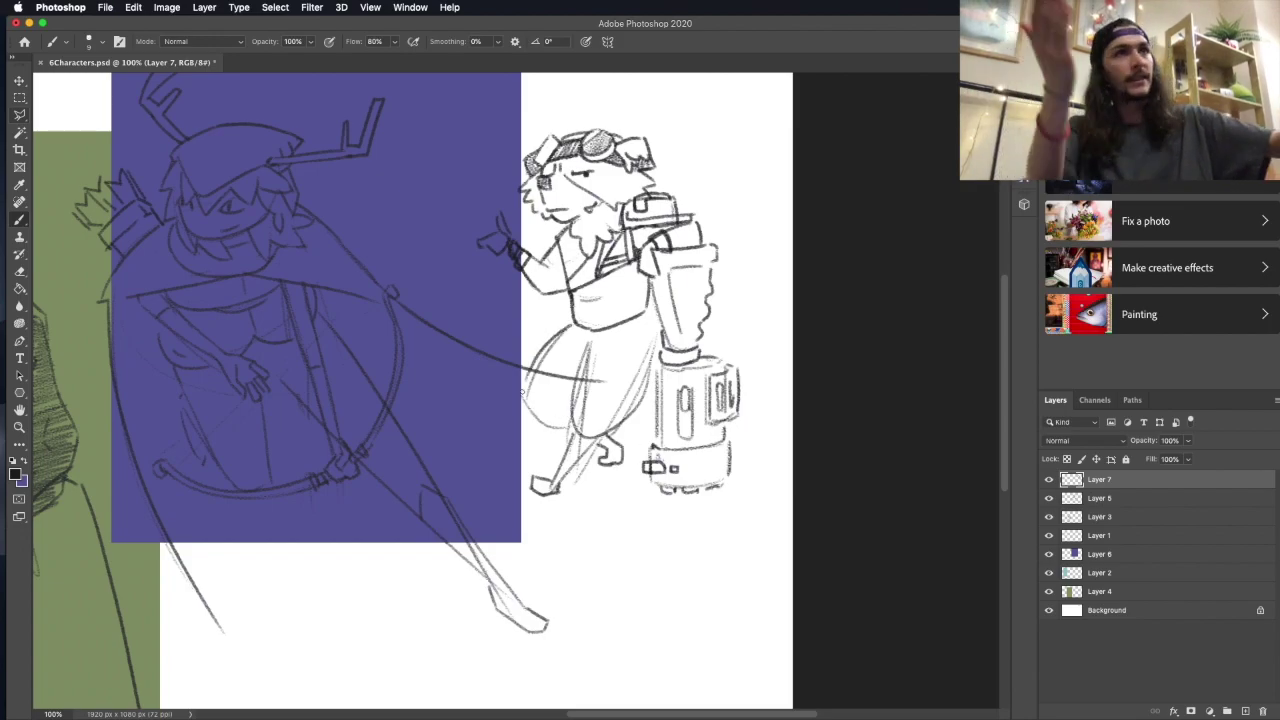
Move the lantern slightly down using a rectangular marquee selection.
{"action": "key", "text": "m"}
{"action": "mouse_move", "coordinate": [663, 529]}
{"action": "left_mouse_down"}
{"action": "mouse_move", "coordinate": [789, 337]}
{"action": "mouse_move", "coordinate": [736, 355]}
{"action": "left_mouse_up"}
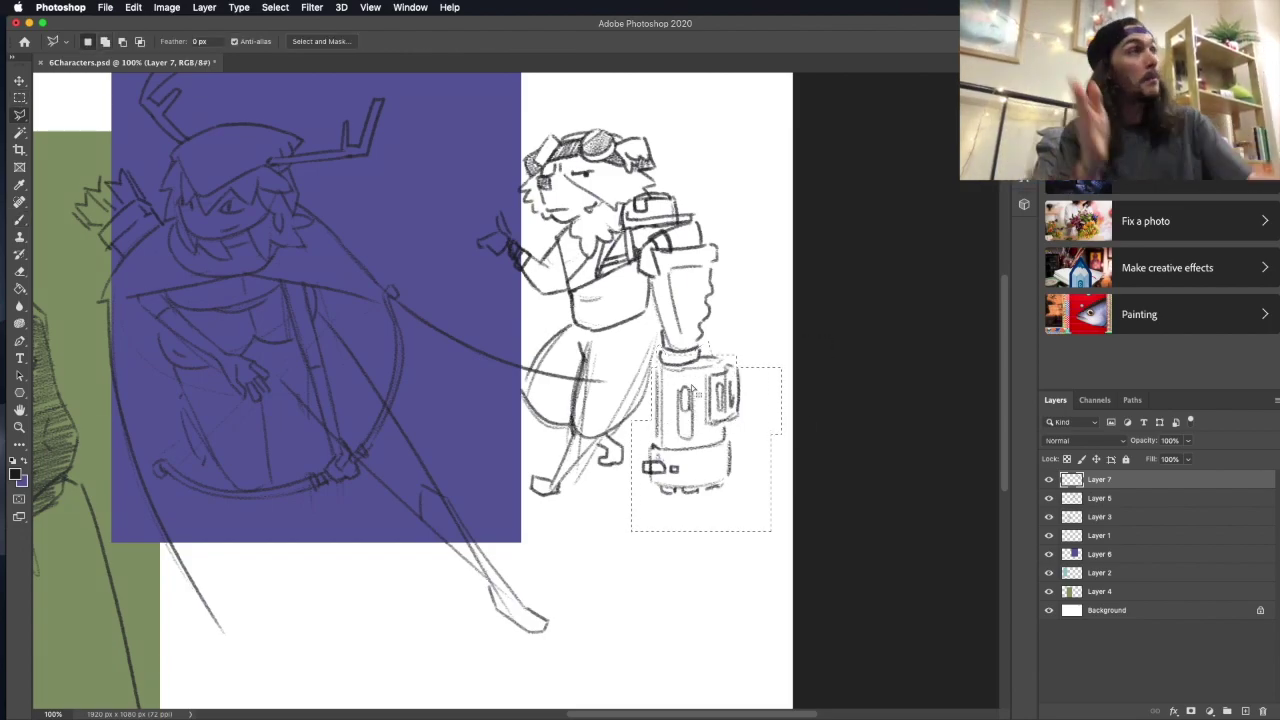
{"action": "left_click_drag", "start_coordinate": [700, 440], "coordinate": [700, 460]}
{"action": "key", "text": "ctrl+d"}
{"action": "key", "text": "b"}
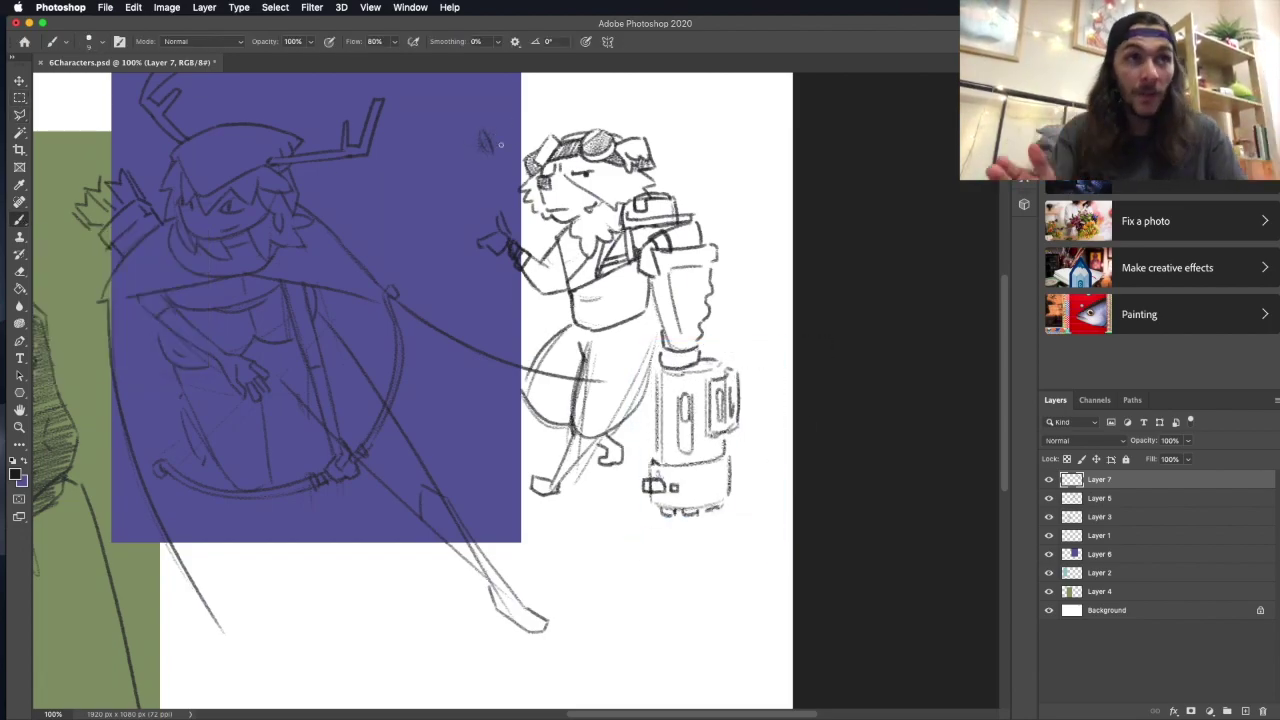
Fill a muted blue rectangle on Layer 8 behind the goggled character.
{"action": "key", "text": "super+minus"}
{"action": "left_click_drag", "start_coordinate": [850, 160], "coordinate": [810, 310]}
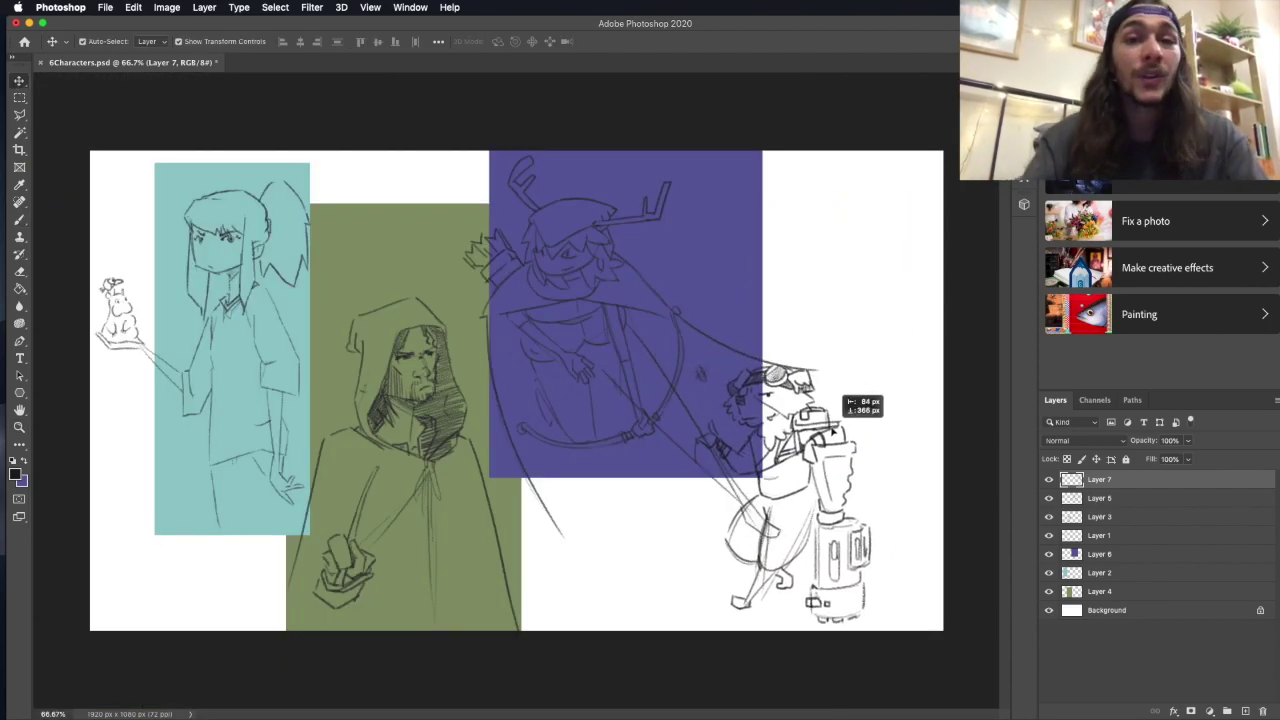
{"action": "left_click", "coordinate": [1095, 498]}
{"action": "key", "text": "m"}
{"action": "mouse_move", "coordinate": [672, 272]}
{"action": "left_mouse_down"}
{"action": "mouse_move", "coordinate": [857, 560]}
{"action": "mouse_move", "coordinate": [830, 590]}
{"action": "left_mouse_up"}
{"action": "left_click", "coordinate": [15, 475]}
{"action": "left_click", "coordinate": [494, 117]}
{"action": "key", "text": "alt+BackSpace"}
{"action": "key", "text": "v"}
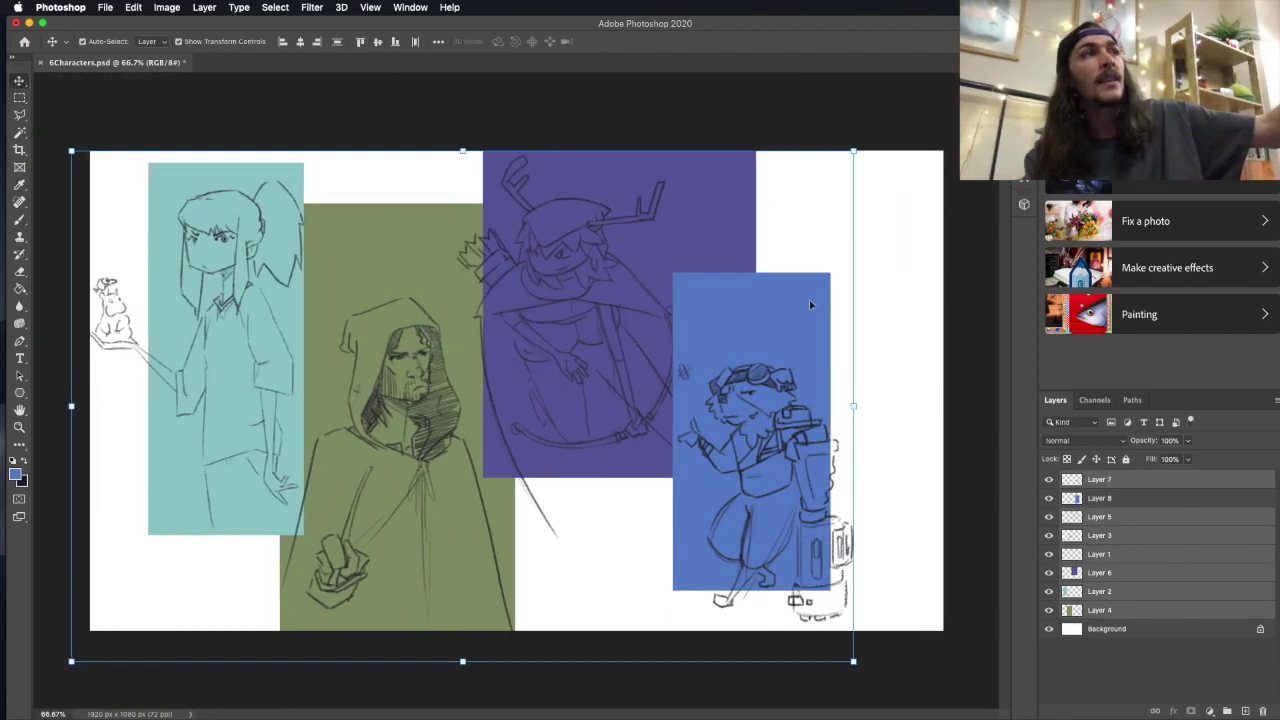
Zoom back in and add an empty Layer 9.
{"action": "key", "text": "z"}
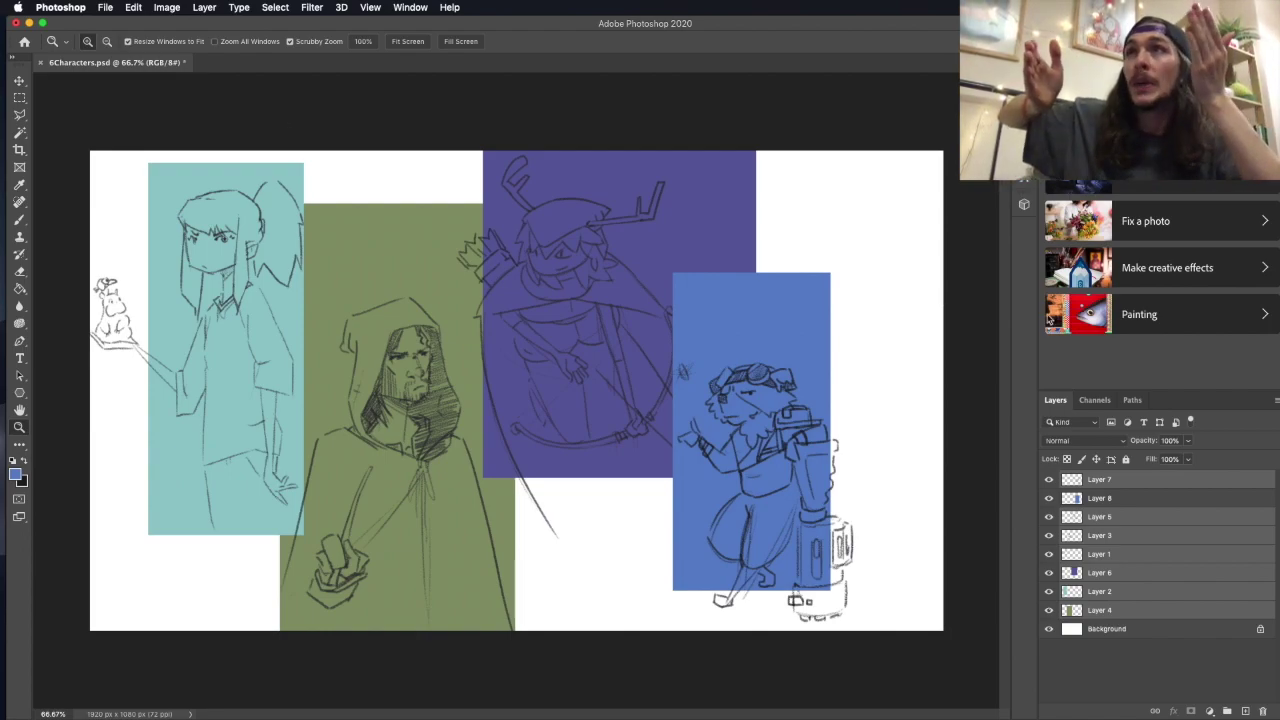
{"action": "key", "text": "super+1"}
{"action": "key", "text": "super+shift+alt+n"}
Rough in the head and body of the next figure on Layer 9.
{"action": "left_click", "coordinate": [19, 219]}
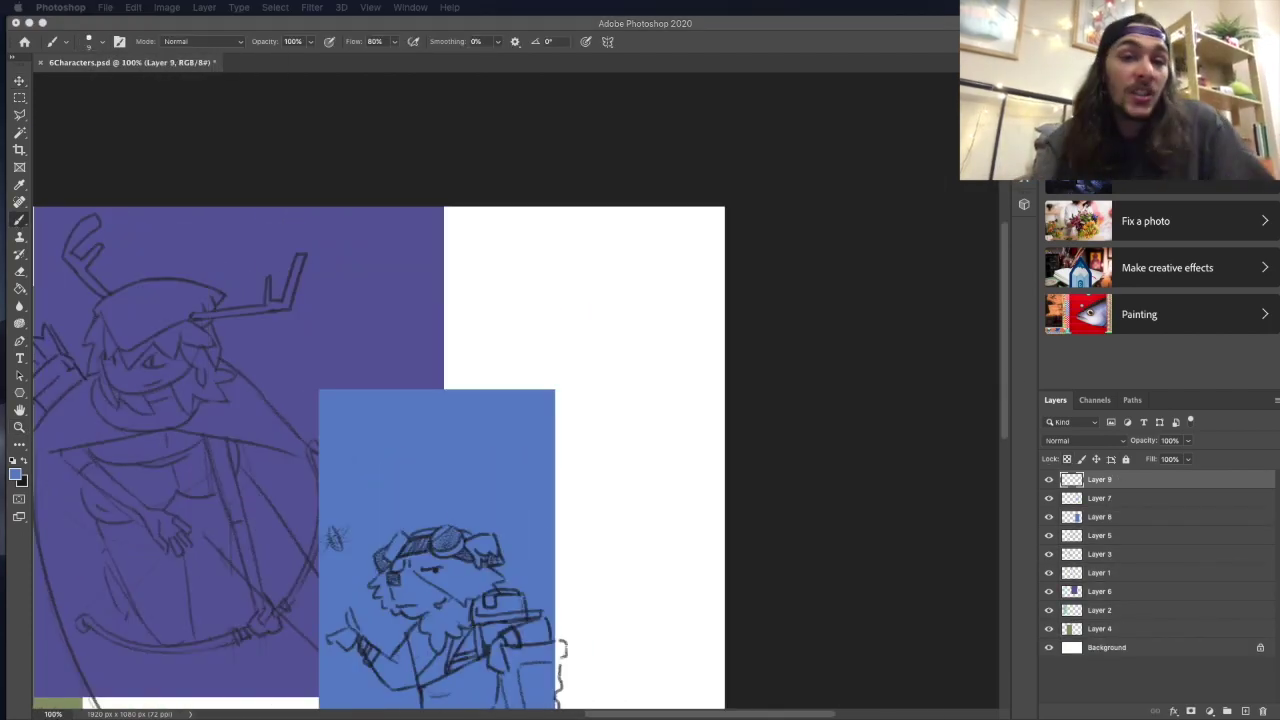
{"action": "scroll", "coordinate": [598, 259], "scroll_direction": "down", "scroll_amount": 1}
{"action": "mouse_move", "coordinate": [619, 294]}
{"action": "left_mouse_down"}
{"action": "mouse_move", "coordinate": [597, 371]}
{"action": "mouse_move", "coordinate": [628, 300]}
{"action": "left_mouse_up"}
{"action": "left_click_drag", "start_coordinate": [556, 248], "coordinate": [632, 295]}
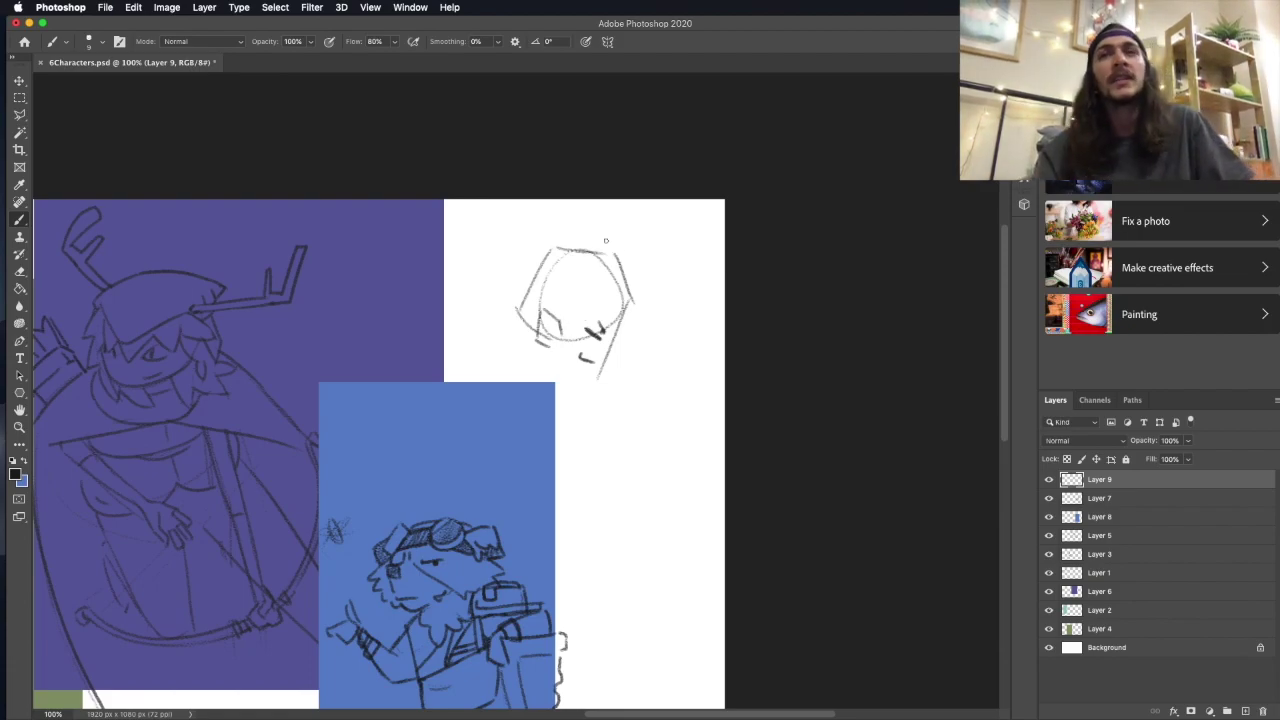
{"action": "left_click_drag", "start_coordinate": [505, 362], "coordinate": [458, 440]}
{"action": "left_click_drag", "start_coordinate": [560, 380], "coordinate": [590, 458]}
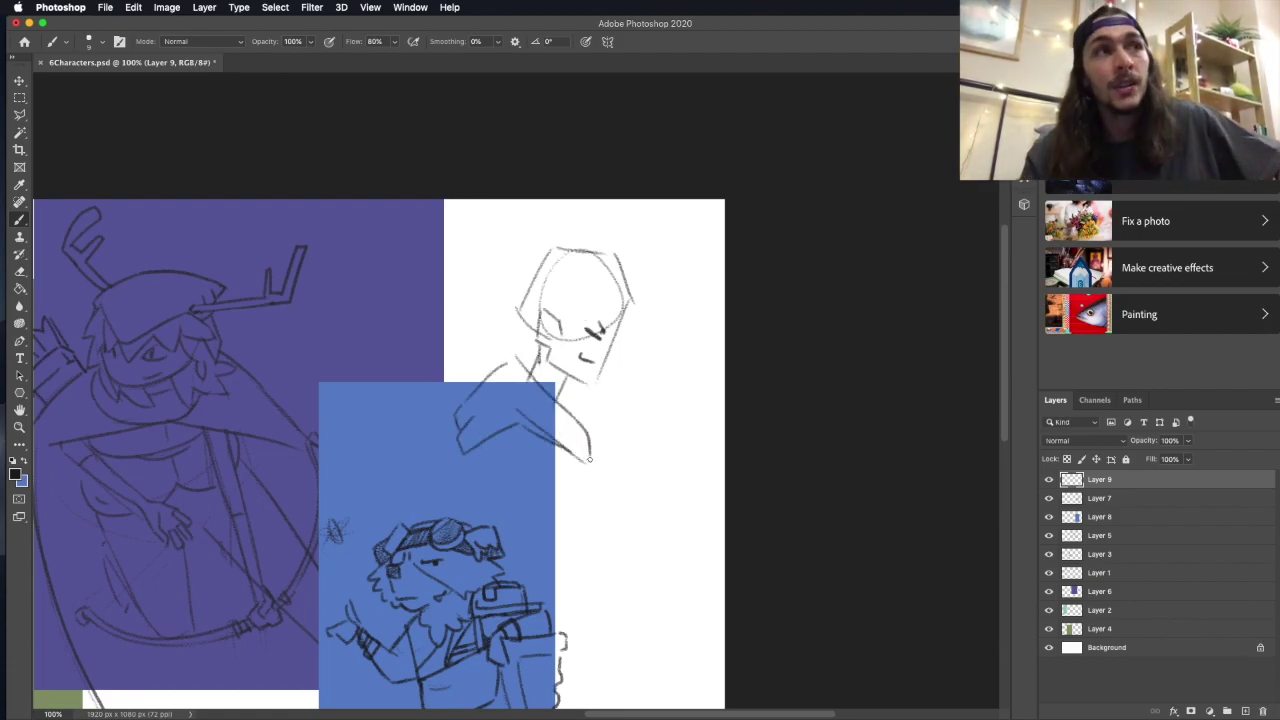
{"action": "scroll", "coordinate": [520, 420], "scroll_direction": "down", "scroll_amount": 5}
{"action": "mouse_move", "coordinate": [463, 361]}
{"action": "left_mouse_down"}
{"action": "mouse_move", "coordinate": [513, 331]}
{"action": "mouse_move", "coordinate": [470, 520]}
{"action": "mouse_move", "coordinate": [578, 500]}
{"action": "mouse_move", "coordinate": [584, 486]}
{"action": "left_mouse_up"}
Widen the canvas to 2250 px with Image > Canvas Size.
{"action": "key", "text": "ctrl+t"}
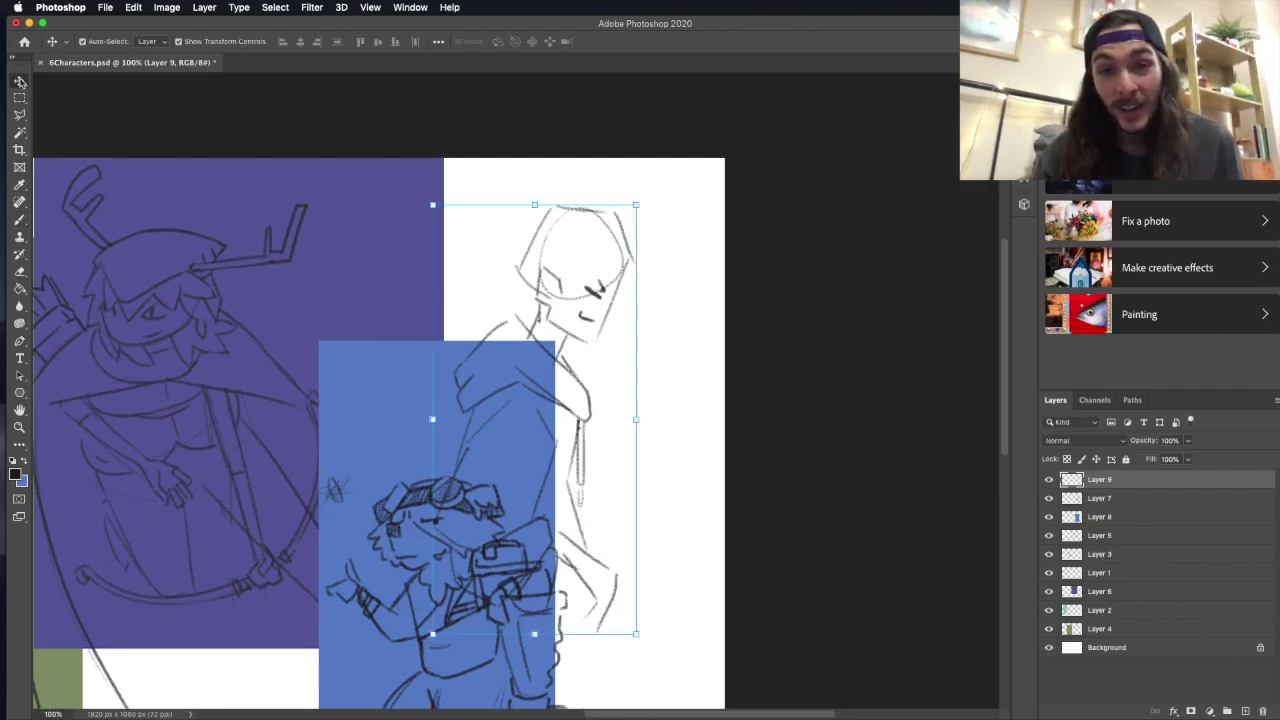
{"action": "left_click", "coordinate": [166, 7]}
{"action": "left_click", "coordinate": [227, 128]}
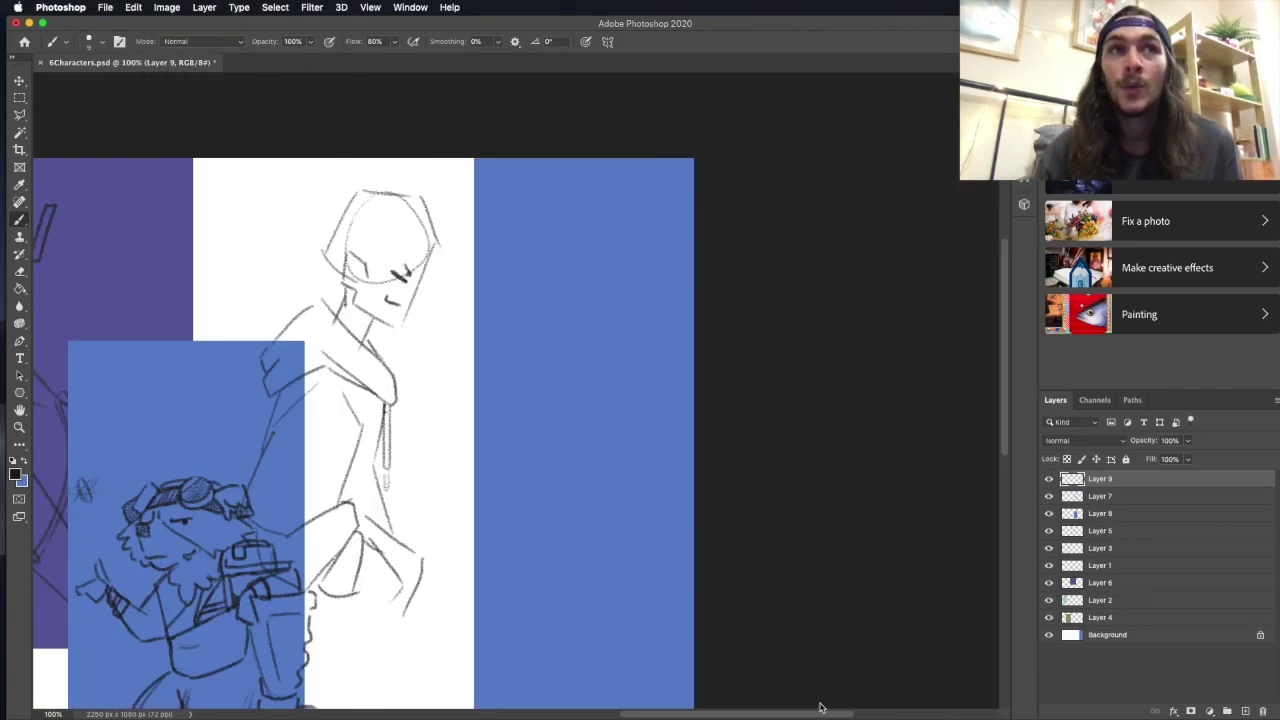
{"action": "key", "text": "v"}
{"action": "key", "text": "b"}
{"action": "scroll", "coordinate": [998, 410], "scroll_direction": "up", "scroll_amount": 5}
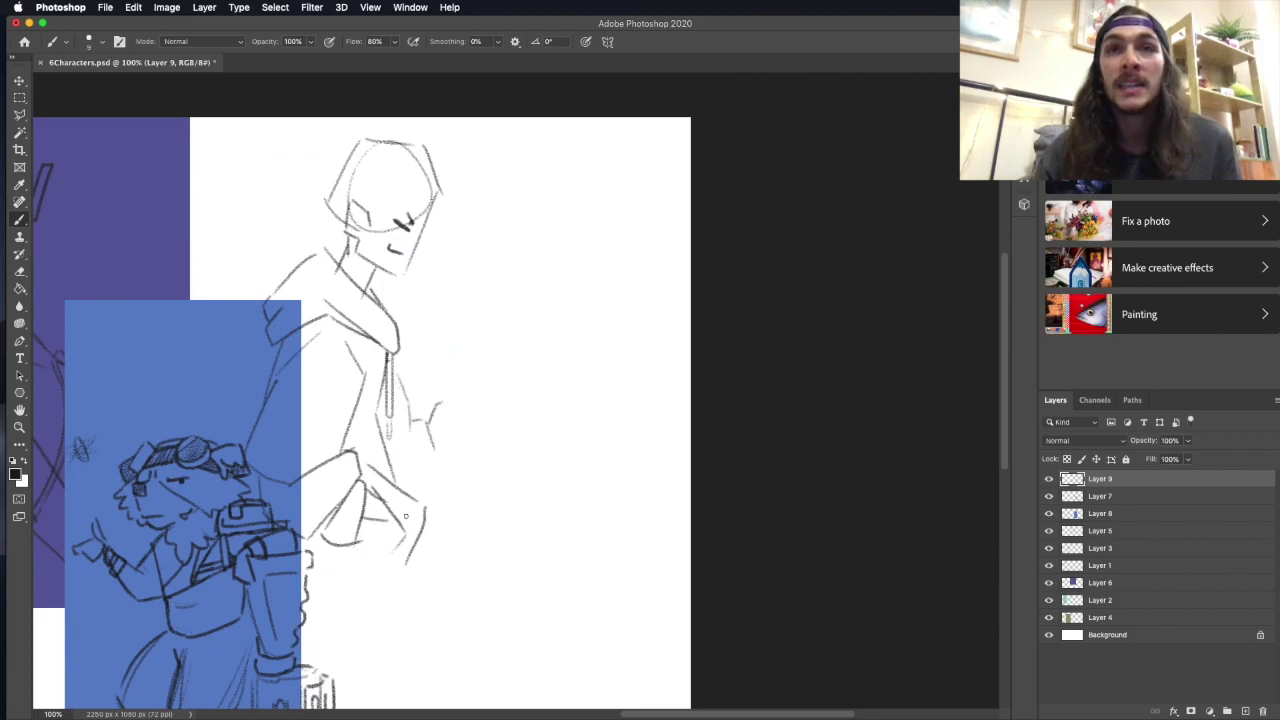
Draw the figure's arm, forearm and hand plus a long staff across the body, erasing strays.
{"action": "left_click_drag", "start_coordinate": [436, 450], "coordinate": [428, 497]}
{"action": "mouse_move", "coordinate": [430, 430]}
{"action": "left_mouse_down"}
{"action": "mouse_move", "coordinate": [465, 455]}
{"action": "mouse_move", "coordinate": [425, 535]}
{"action": "left_mouse_up"}
{"action": "left_click_drag", "start_coordinate": [490, 405], "coordinate": [485, 378]}
{"action": "left_click_drag", "start_coordinate": [486, 385], "coordinate": [545, 335]}
{"action": "left_click_drag", "start_coordinate": [505, 388], "coordinate": [545, 372]}
{"action": "left_click_drag", "start_coordinate": [262, 240], "coordinate": [624, 420]}
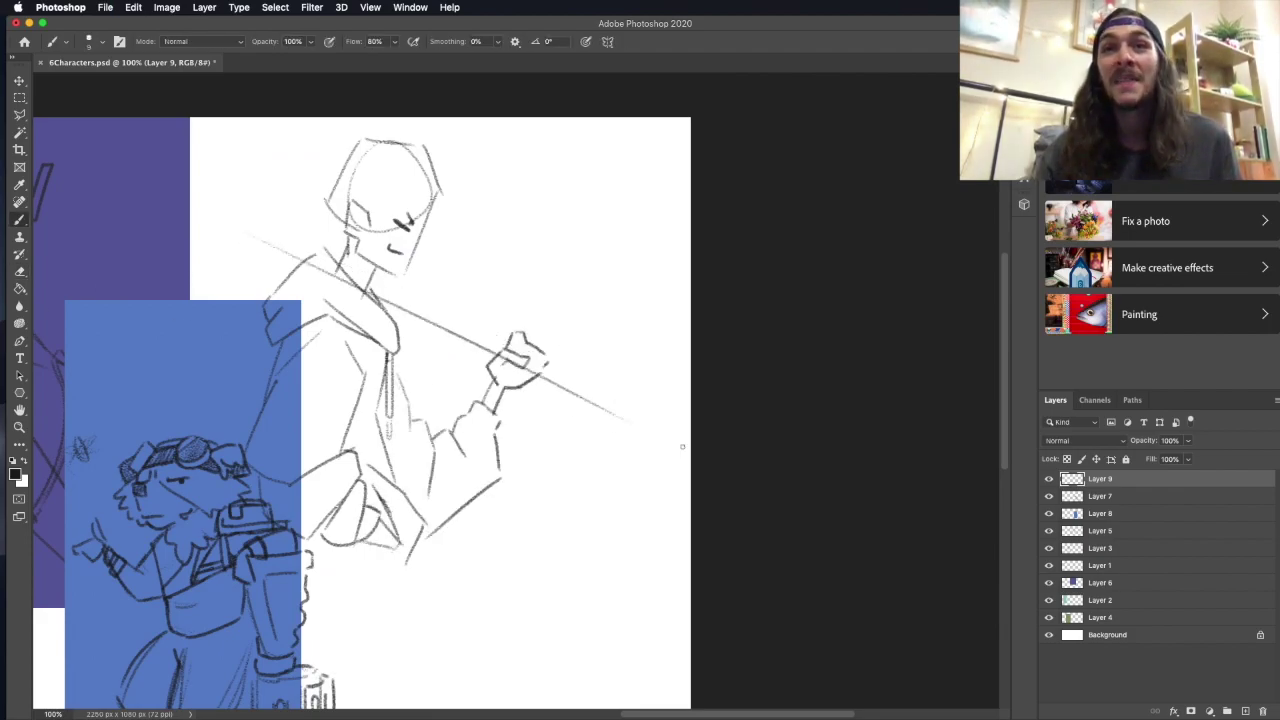
{"action": "left_click_drag", "start_coordinate": [232, 222], "coordinate": [662, 440]}
{"action": "left_click_drag", "start_coordinate": [400, 315], "coordinate": [685, 442]}
{"action": "key", "text": "e"}
{"action": "left_click_drag", "start_coordinate": [368, 284], "coordinate": [662, 434]}
{"action": "key", "text": "b"}
{"action": "mouse_move", "coordinate": [505, 360]}
{"action": "left_mouse_down"}
{"action": "mouse_move", "coordinate": [525, 382]}
{"action": "mouse_move", "coordinate": [550, 382]}
{"action": "left_mouse_up"}
{"action": "mouse_move", "coordinate": [240, 226]}
{"action": "left_mouse_down"}
{"action": "mouse_move", "coordinate": [106, 269]}
{"action": "mouse_move", "coordinate": [240, 232]}
{"action": "left_mouse_up"}
Add an axe head at the staff's end and redraw the spiky hair, erasing the old head circle.
{"action": "scroll", "coordinate": [988, 264], "scroll_direction": "up", "scroll_amount": 3}
{"action": "left_click_drag", "start_coordinate": [153, 243], "coordinate": [80, 285]}
{"action": "mouse_move", "coordinate": [93, 285]}
{"action": "left_mouse_down"}
{"action": "mouse_move", "coordinate": [185, 380]}
{"action": "mouse_move", "coordinate": [232, 322]}
{"action": "mouse_move", "coordinate": [175, 380]}
{"action": "left_mouse_up"}
{"action": "key", "text": "e"}
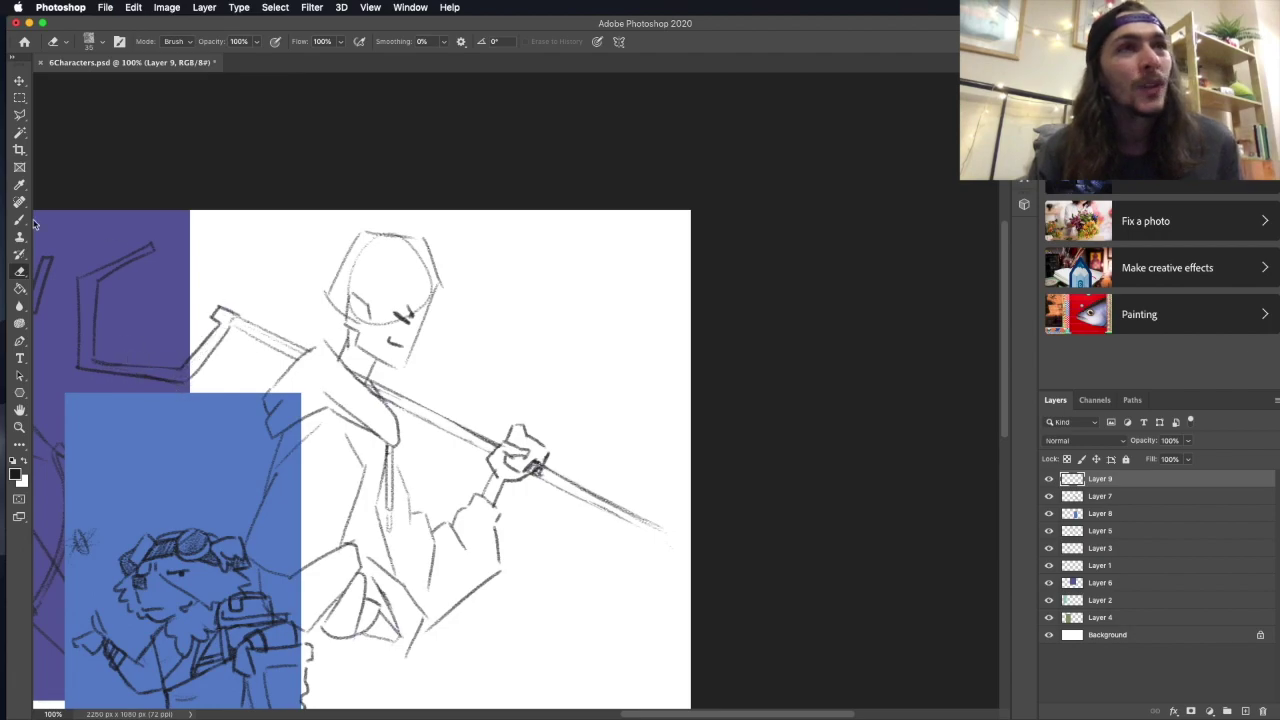
{"action": "key", "text": "b"}
{"action": "mouse_move", "coordinate": [365, 233]}
{"action": "left_mouse_down"}
{"action": "mouse_move", "coordinate": [468, 243]}
{"action": "mouse_move", "coordinate": [458, 300]}
{"action": "left_mouse_up"}
{"action": "left_click_drag", "start_coordinate": [368, 322], "coordinate": [392, 306]}
{"action": "left_click_drag", "start_coordinate": [400, 240], "coordinate": [458, 228]}
{"action": "left_click_drag", "start_coordinate": [382, 306], "coordinate": [400, 298]}
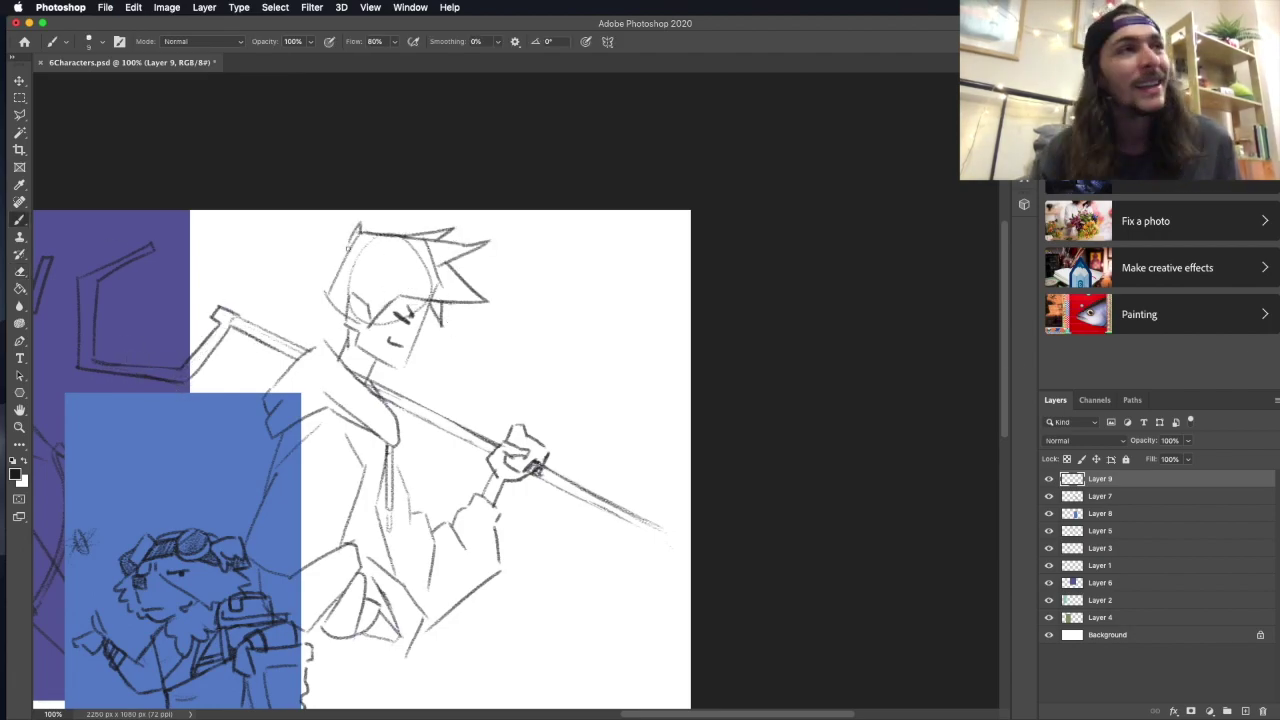
{"action": "mouse_move", "coordinate": [352, 242]}
{"action": "left_mouse_down"}
{"action": "mouse_move", "coordinate": [338, 340]}
{"action": "mouse_move", "coordinate": [345, 322]}
{"action": "left_mouse_up"}
{"action": "key", "text": "e"}
{"action": "left_click_drag", "start_coordinate": [430, 240], "coordinate": [375, 325]}
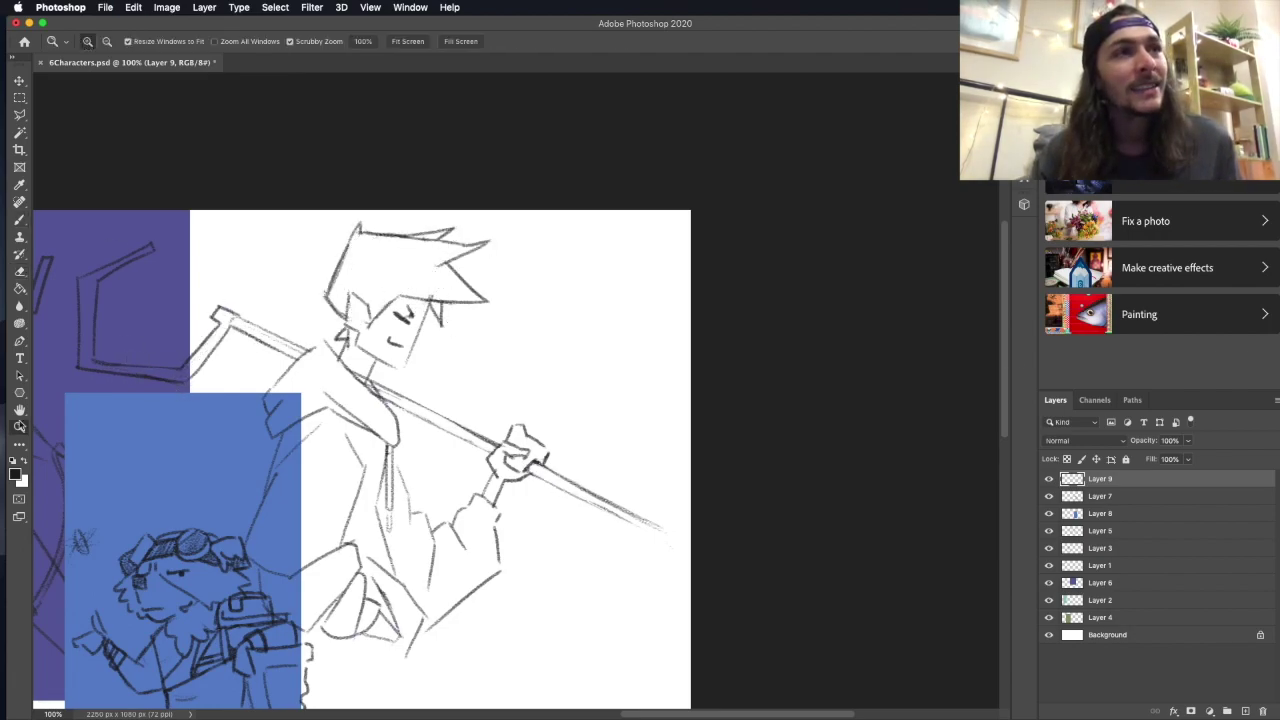
{"action": "key", "text": "super+minus"}
{"action": "key", "text": "super+minus"}
Fill a cyan rectangle on a new layer around the right character.
{"action": "key", "text": "m"}
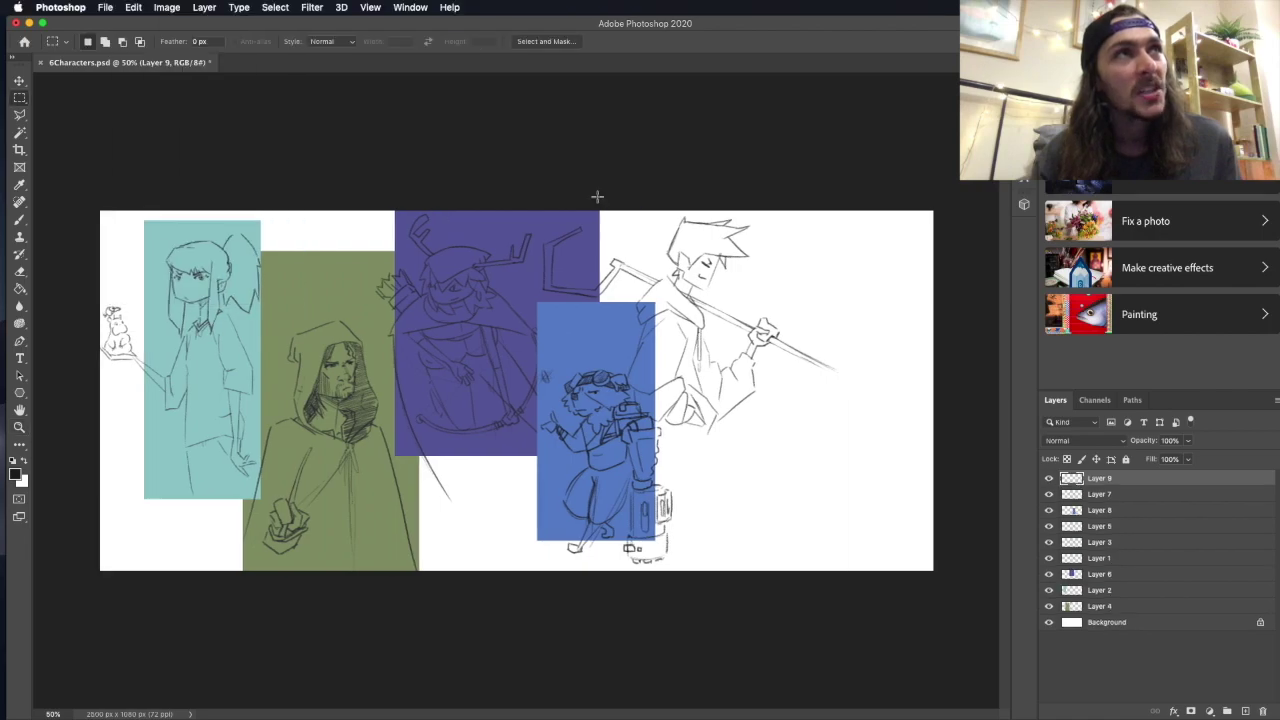
{"action": "left_click_drag", "start_coordinate": [600, 210], "coordinate": [812, 436]}
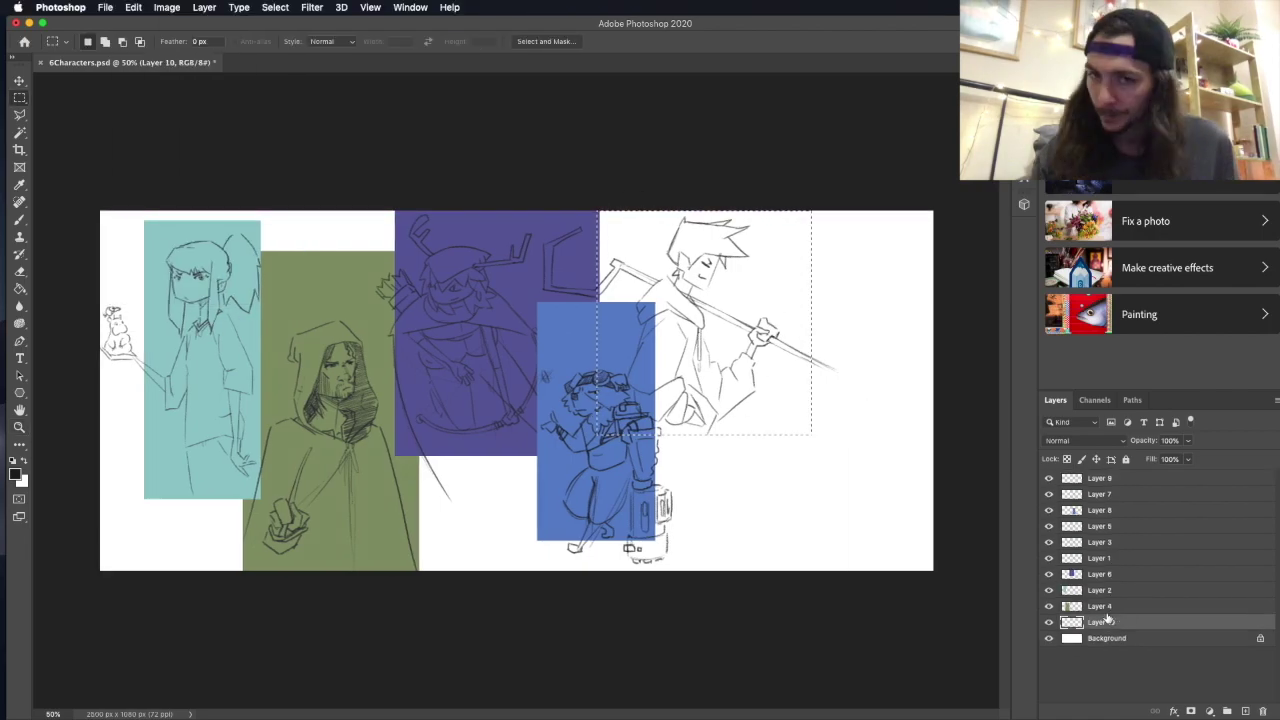
{"action": "left_click", "coordinate": [14, 475]}
{"action": "left_click", "coordinate": [480, 118]}
{"action": "key", "text": "alt+BackSpace"}
Refill the leftmost block with orange.
{"action": "left_click", "coordinate": [14, 475]}
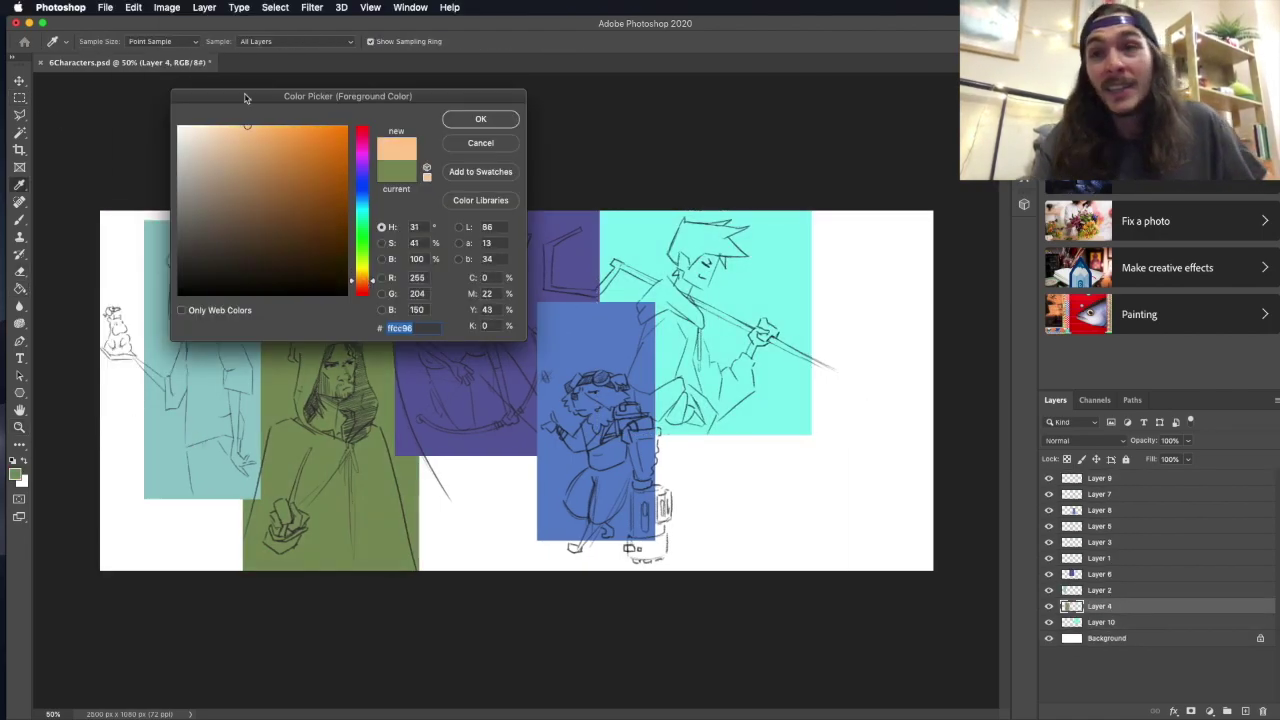
{"action": "left_click", "coordinate": [480, 118]}
{"action": "key", "text": "alt+BackSpace"}
Zoom in and add an empty Layer 11 above Layer 9 with the Brush selected.
{"action": "key", "text": "super+plus"}
{"action": "left_click", "coordinate": [1099, 478]}
{"action": "key", "text": "b"}
{"action": "key", "text": "super+shift+alt+n"}
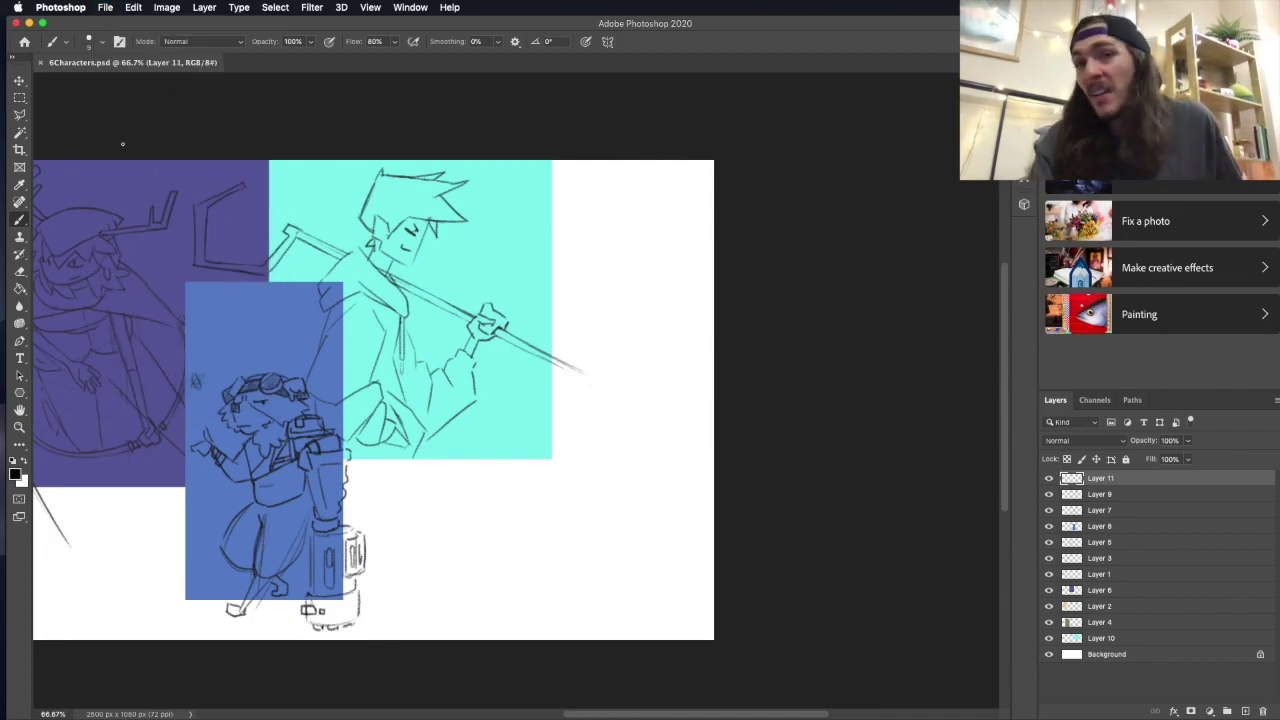
Sketch the sixth character's round head with jaw, ear and spiky hair right of the cyan block.
{"action": "scroll", "coordinate": [286, 494], "scroll_direction": "left", "scroll_amount": 3}
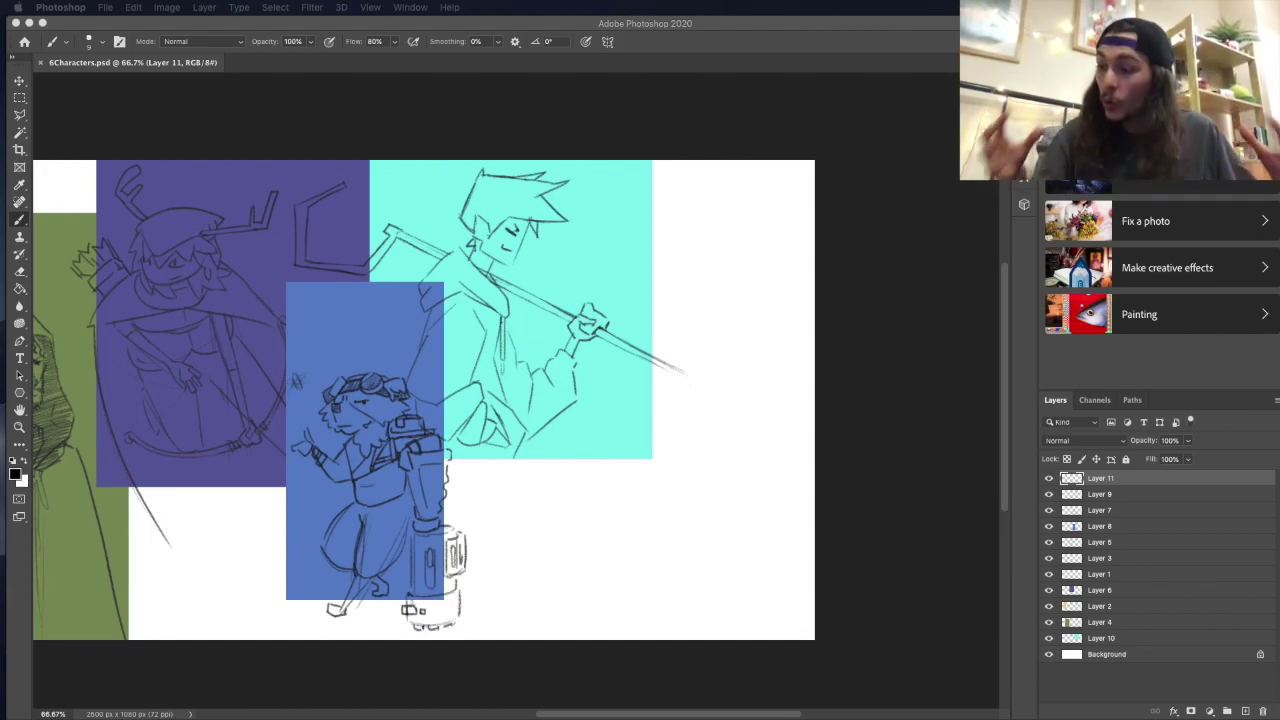
{"action": "left_click_drag", "start_coordinate": [665, 366], "coordinate": [662, 374]}
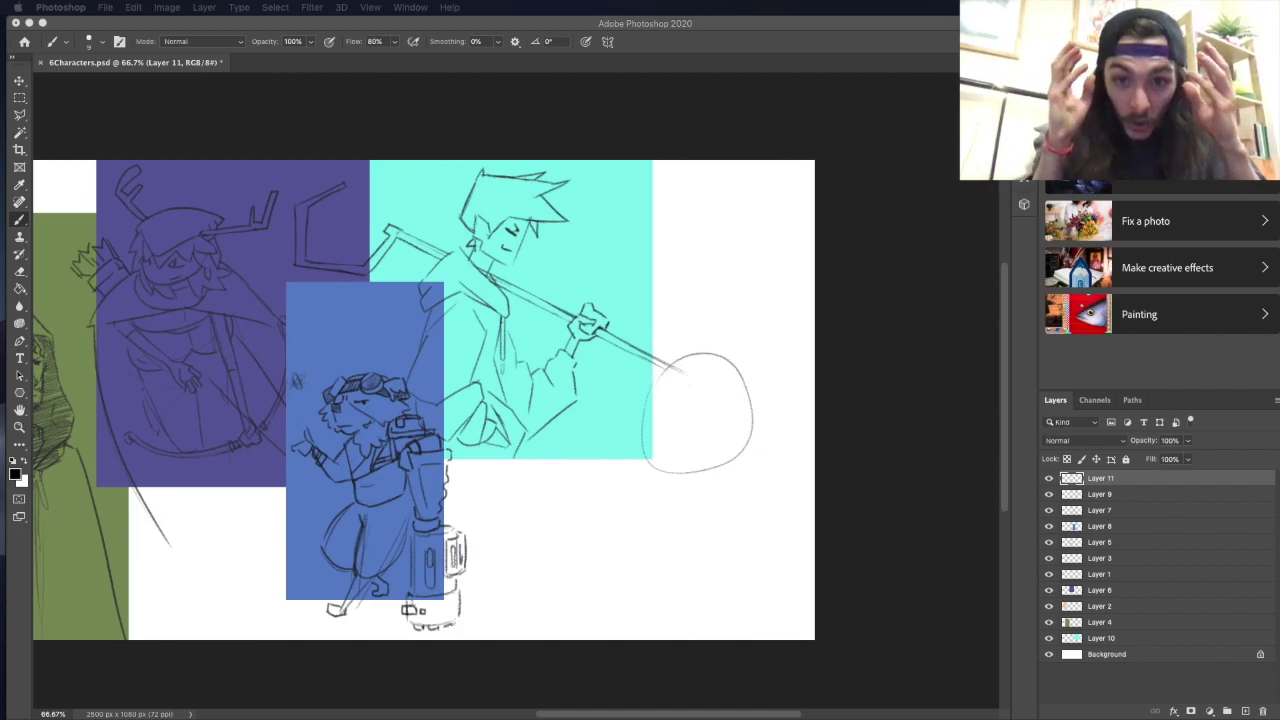
{"action": "mouse_move", "coordinate": [648, 452]}
{"action": "left_mouse_down"}
{"action": "mouse_move", "coordinate": [692, 535]}
{"action": "mouse_move", "coordinate": [740, 490]}
{"action": "left_mouse_up"}
{"action": "mouse_move", "coordinate": [690, 440]}
{"action": "left_mouse_down"}
{"action": "mouse_move", "coordinate": [575, 436]}
{"action": "mouse_move", "coordinate": [735, 347]}
{"action": "mouse_move", "coordinate": [769, 385]}
{"action": "left_mouse_up"}
{"action": "left_click_drag", "start_coordinate": [690, 442], "coordinate": [716, 431]}
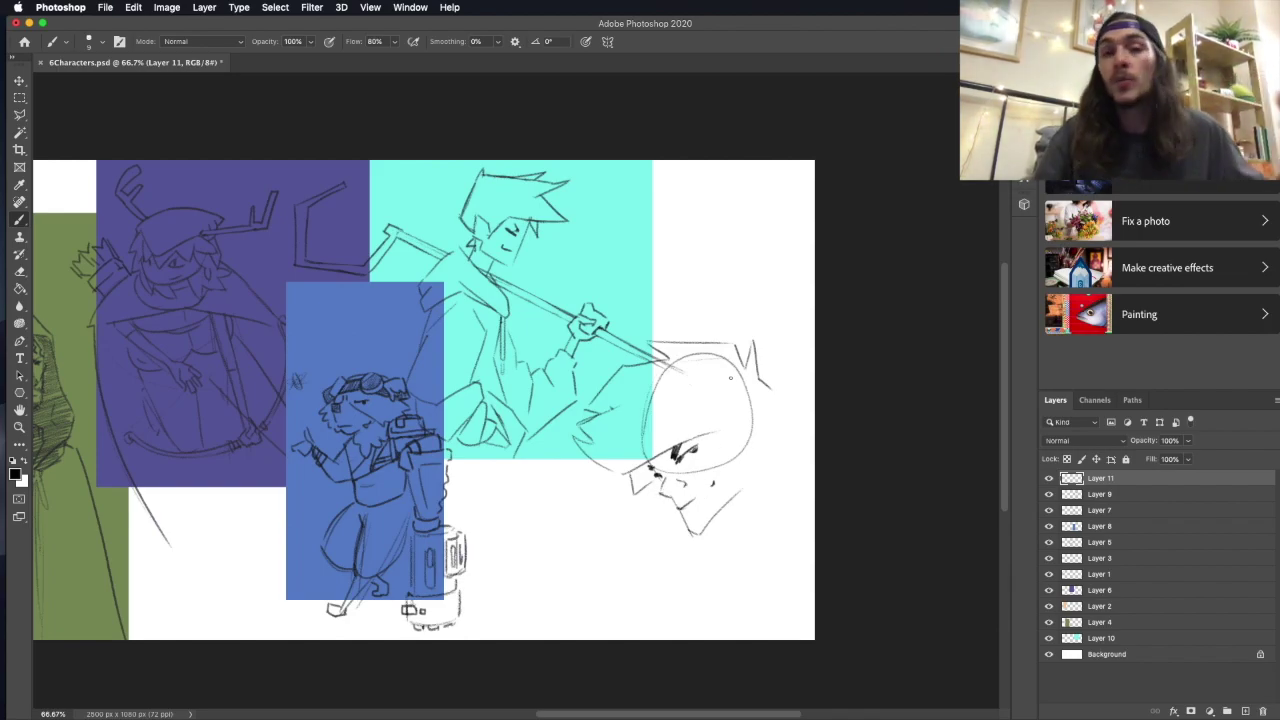
{"action": "left_click_drag", "start_coordinate": [690, 535], "coordinate": [750, 480]}
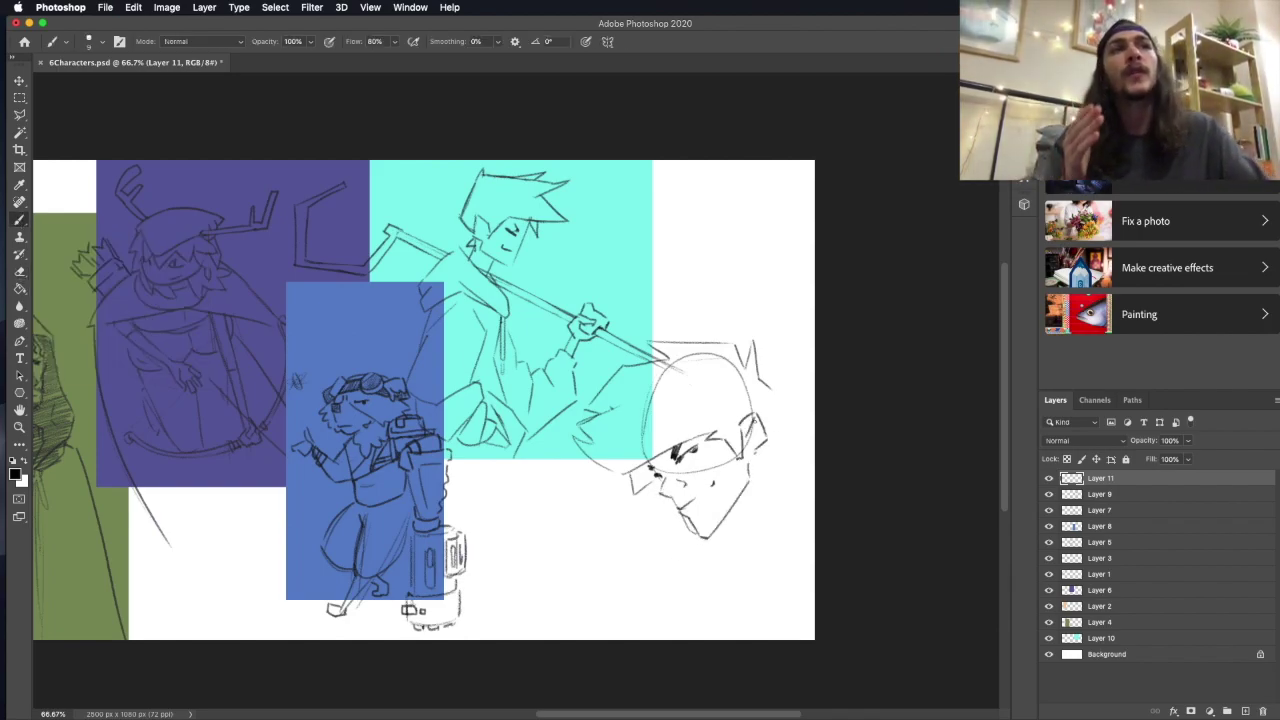
{"action": "left_click_drag", "start_coordinate": [745, 418], "coordinate": [760, 448]}
{"action": "key", "text": "e"}
{"action": "key", "text": "b"}
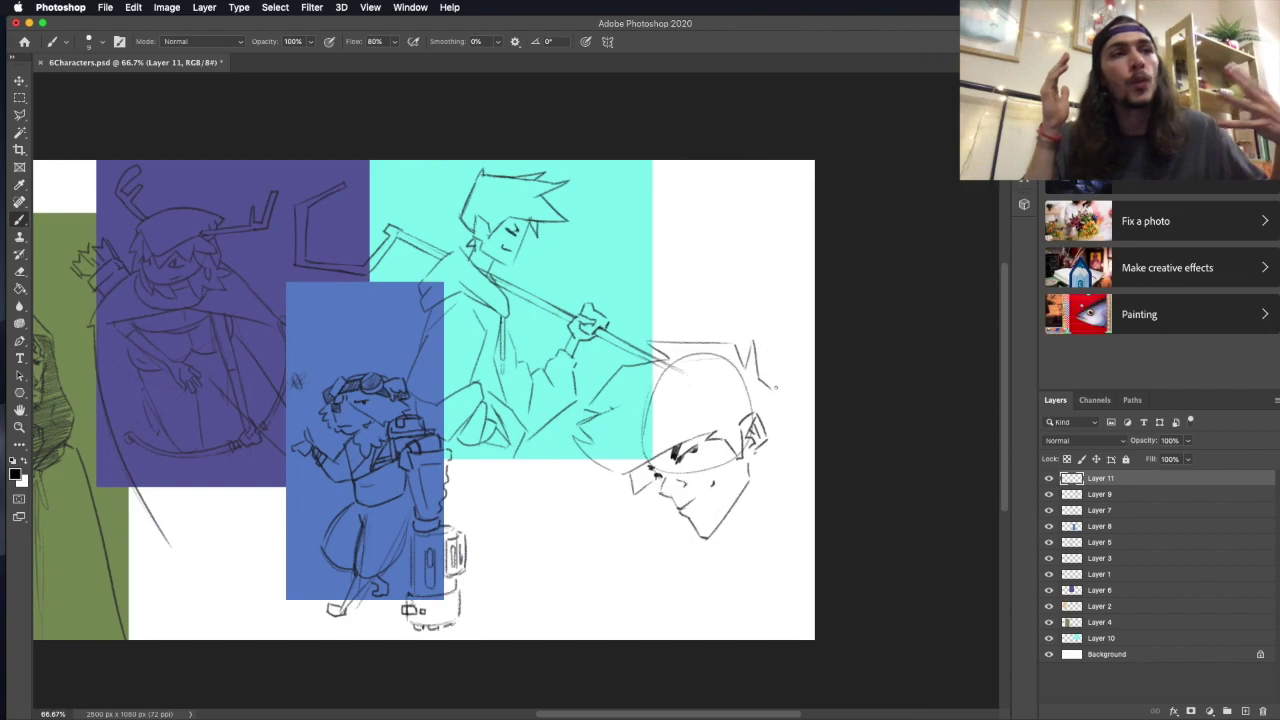
Add zigzag hair at the lower left plus neck, collar and jacket lines.
{"action": "left_click_drag", "start_coordinate": [598, 402], "coordinate": [618, 472]}
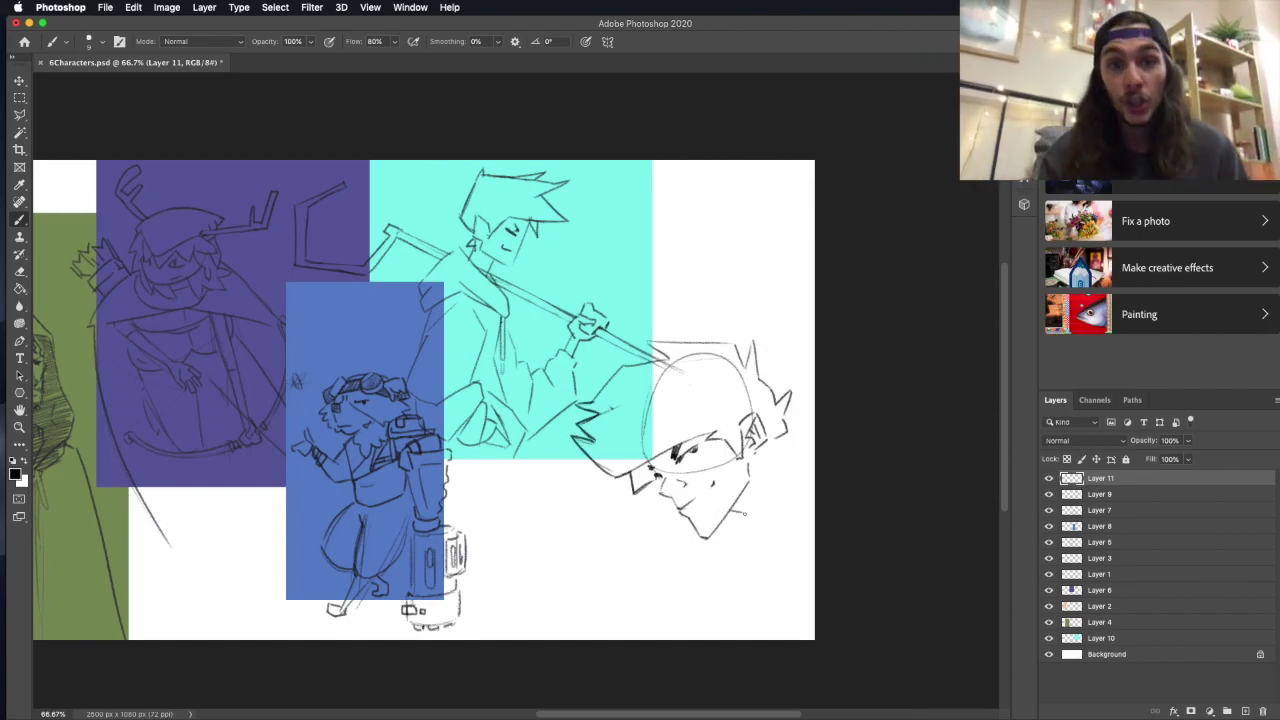
{"action": "mouse_move", "coordinate": [765, 478]}
{"action": "left_mouse_down"}
{"action": "mouse_move", "coordinate": [792, 538]}
{"action": "mouse_move", "coordinate": [786, 585]}
{"action": "left_mouse_up"}
{"action": "left_click_drag", "start_coordinate": [778, 450], "coordinate": [814, 490]}
{"action": "left_click_drag", "start_coordinate": [746, 515], "coordinate": [705, 556]}
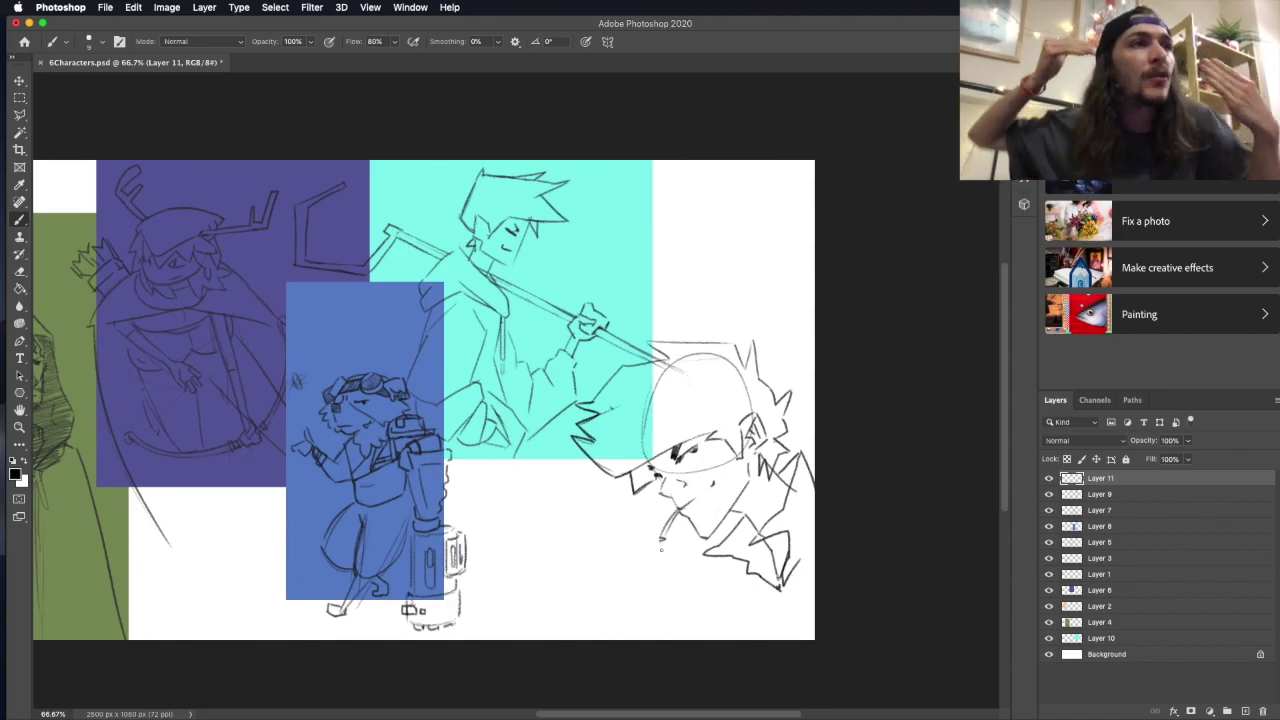
Sketch the raised arm with a peace-sign hand, undoing and erasing misplaced strokes.
{"action": "mouse_move", "coordinate": [532, 482]}
{"action": "left_mouse_down"}
{"action": "mouse_move", "coordinate": [594, 565]}
{"action": "mouse_move", "coordinate": [648, 526]}
{"action": "left_mouse_up"}
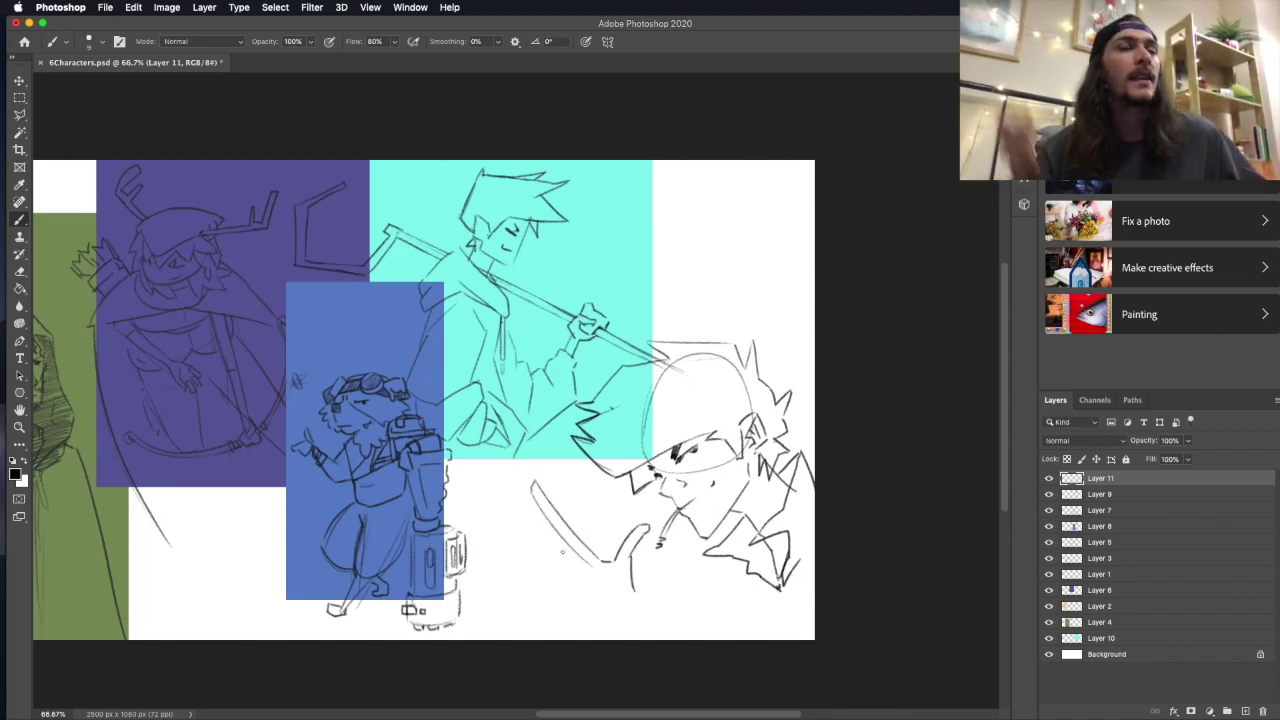
{"action": "key", "text": "super+z"}
{"action": "key", "text": "super+z"}
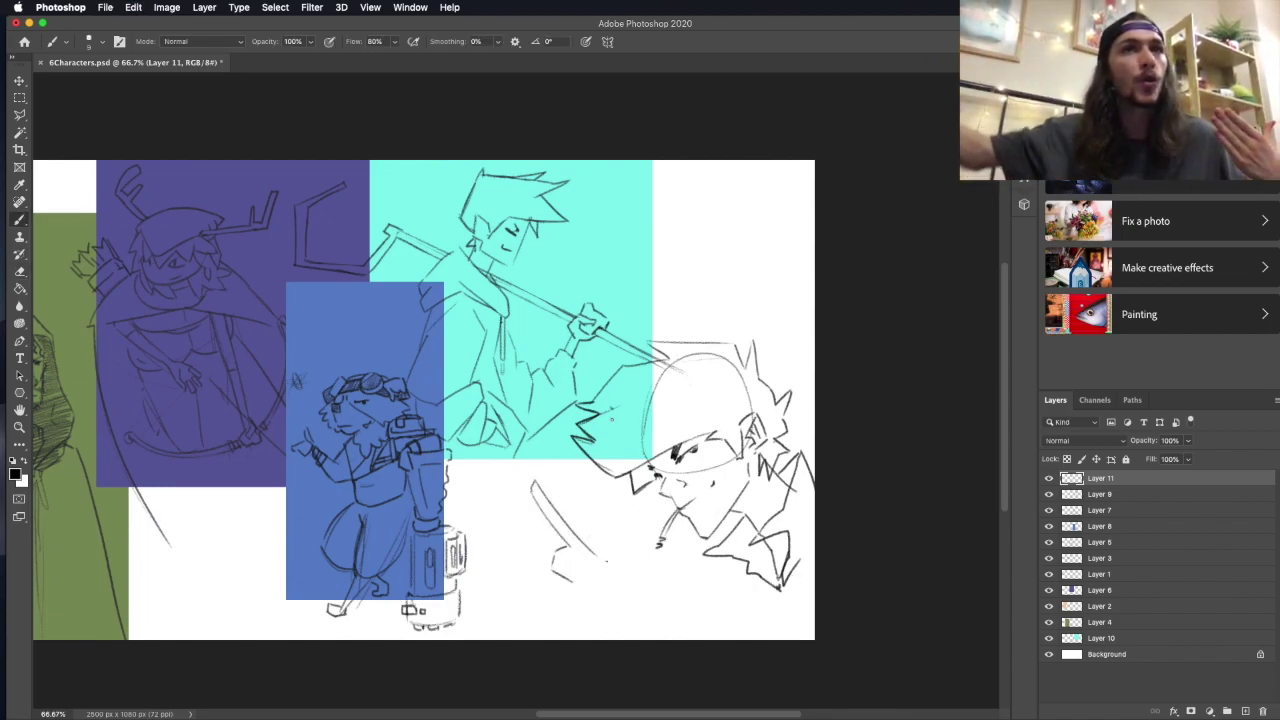
{"action": "left_click_drag", "start_coordinate": [588, 553], "coordinate": [558, 584]}
{"action": "mouse_move", "coordinate": [553, 574]}
{"action": "left_mouse_down"}
{"action": "mouse_move", "coordinate": [590, 588]}
{"action": "mouse_move", "coordinate": [588, 606]}
{"action": "left_mouse_up"}
{"action": "key", "text": "super+z"}
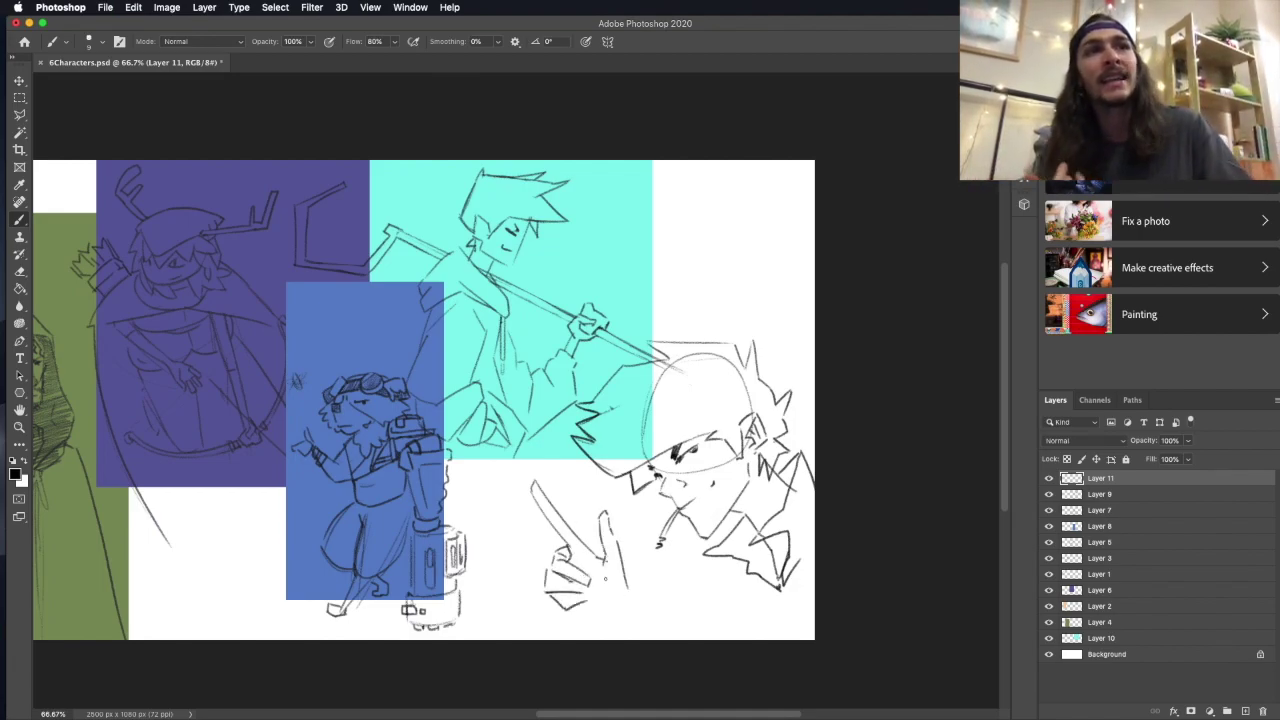
{"action": "left_click_drag", "start_coordinate": [555, 558], "coordinate": [527, 502]}
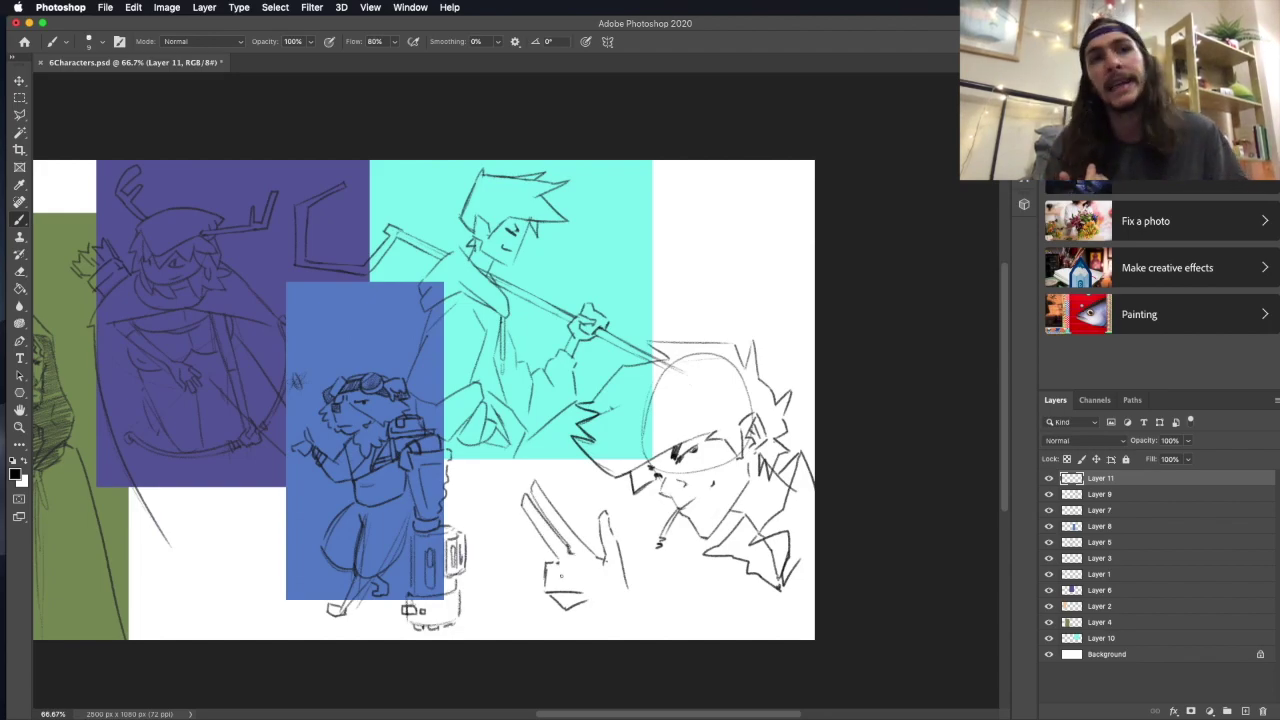
{"action": "key", "text": "e"}
{"action": "left_click_drag", "start_coordinate": [585, 575], "coordinate": [550, 600]}
{"action": "key", "text": "b"}
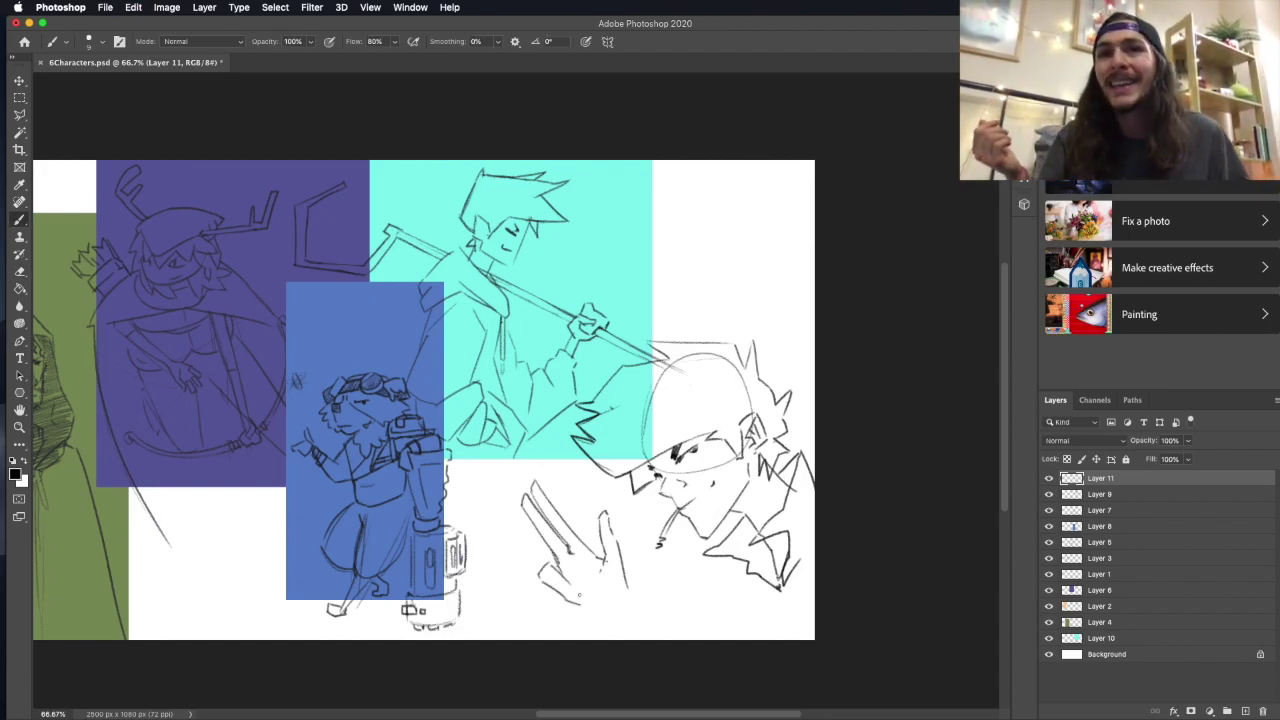
{"action": "key", "text": "e"}
{"action": "mouse_move", "coordinate": [605, 515]}
{"action": "left_mouse_down"}
{"action": "mouse_move", "coordinate": [610, 545]}
{"action": "mouse_move", "coordinate": [597, 551]}
{"action": "mouse_move", "coordinate": [628, 585]}
{"action": "mouse_move", "coordinate": [600, 632]}
{"action": "left_mouse_up"}
{"action": "key", "text": "b"}
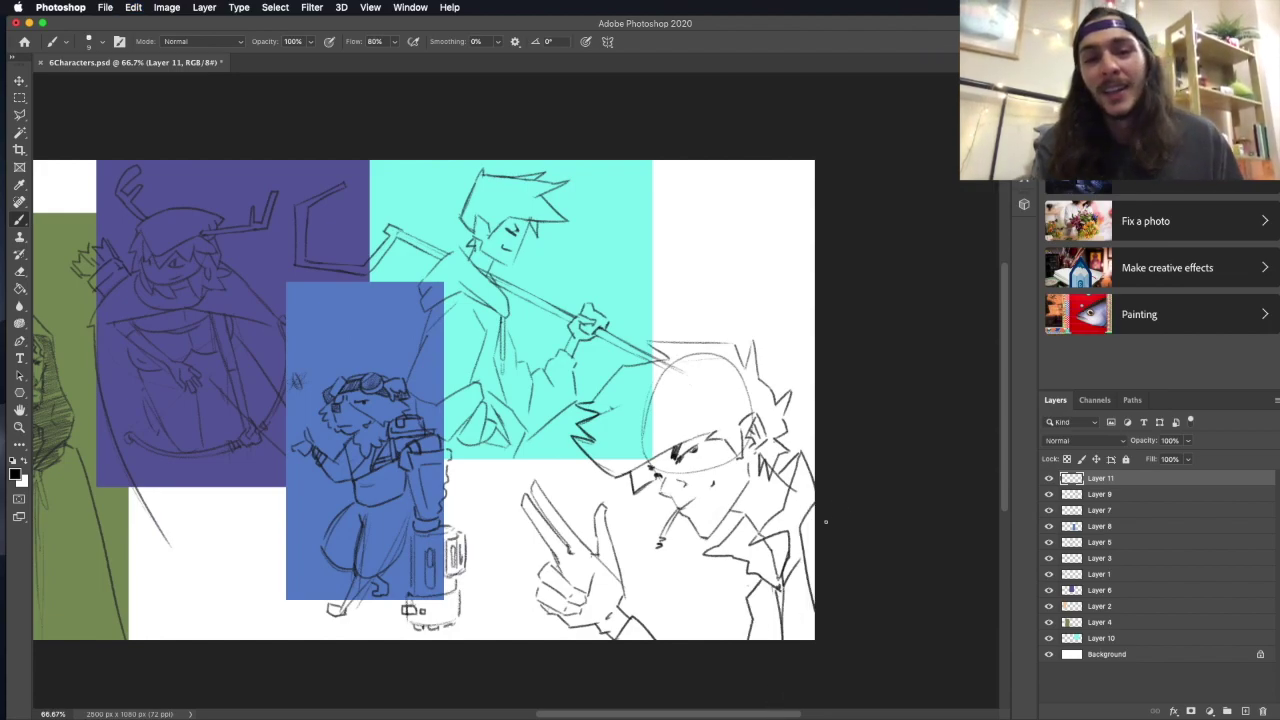
Rework the spiky hair along the top and left of the head with bolder strokes.
{"action": "key", "text": "e"}
{"action": "left_click_drag", "start_coordinate": [695, 352], "coordinate": [720, 470]}
{"action": "mouse_move", "coordinate": [620, 440]}
{"action": "left_mouse_down"}
{"action": "mouse_move", "coordinate": [608, 471]}
{"action": "mouse_move", "coordinate": [585, 438]}
{"action": "left_mouse_up"}
{"action": "key", "text": "b"}
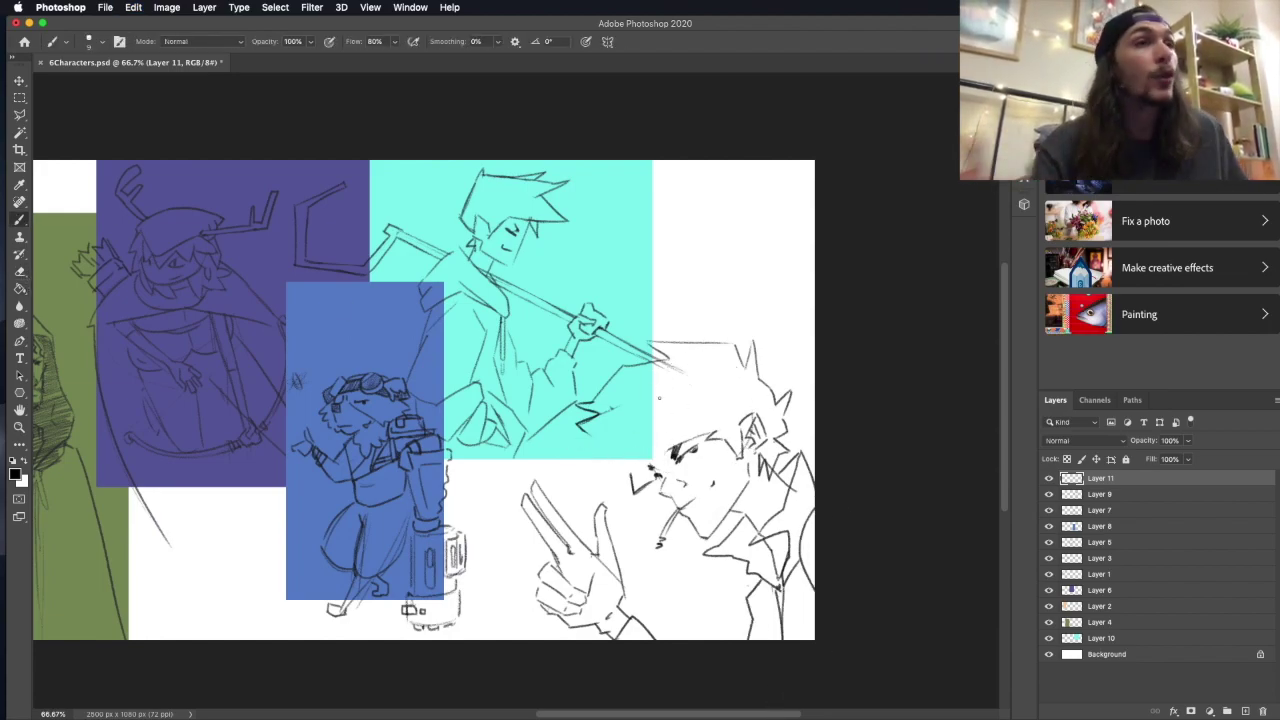
{"action": "left_click_drag", "start_coordinate": [668, 445], "coordinate": [625, 470]}
{"action": "mouse_move", "coordinate": [570, 435]}
{"action": "left_mouse_down"}
{"action": "mouse_move", "coordinate": [590, 436]}
{"action": "mouse_move", "coordinate": [570, 440]}
{"action": "left_mouse_up"}
{"action": "key", "text": "e"}
{"action": "key", "text": "b"}
{"action": "left_click_drag", "start_coordinate": [648, 345], "coordinate": [736, 332]}
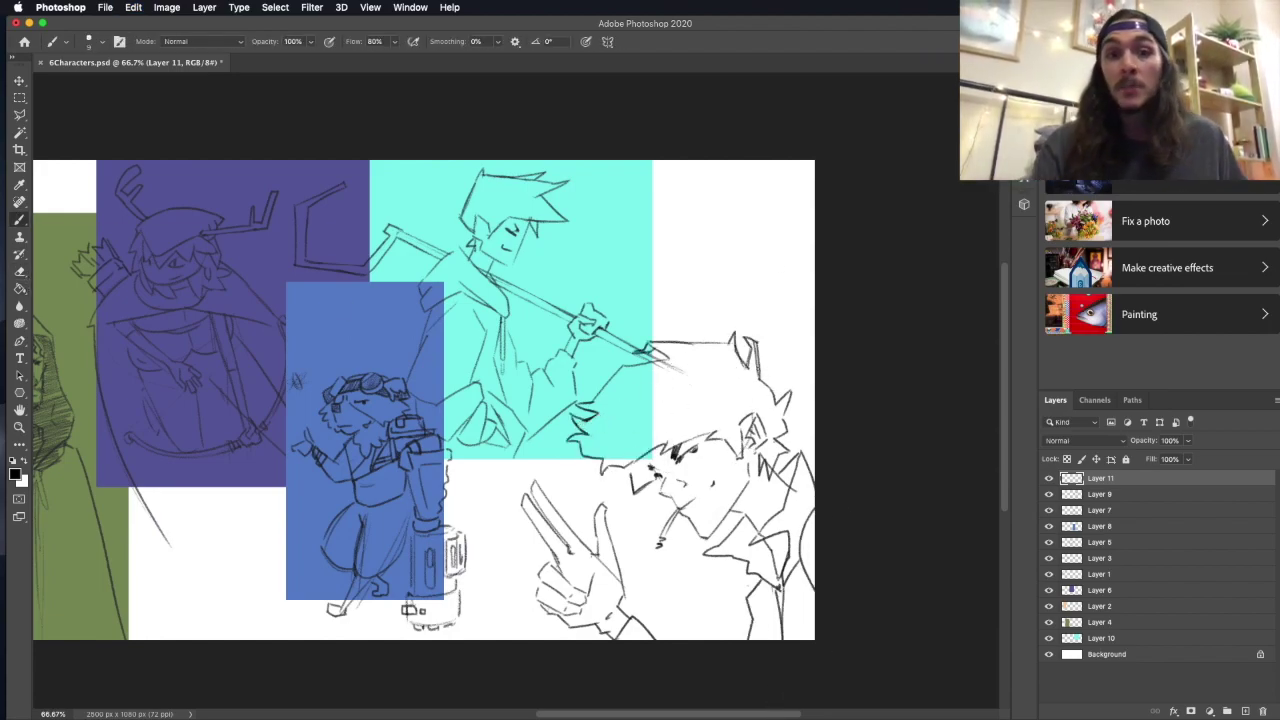
Fill a red rectangle on new Layer 12 behind the sixth character.
{"action": "left_click", "coordinate": [1100, 526]}
{"action": "key", "text": "ctrl+shift+n"}
{"action": "key", "text": "Return"}
{"action": "left_click_drag", "start_coordinate": [588, 350], "coordinate": [816, 640]}
Reposition the orange block, the green hooded sketch and the purple archer sketch in the lineup.
{"action": "key", "text": "z"}
{"action": "left_click", "coordinate": [337, 323], "text": "alt"}
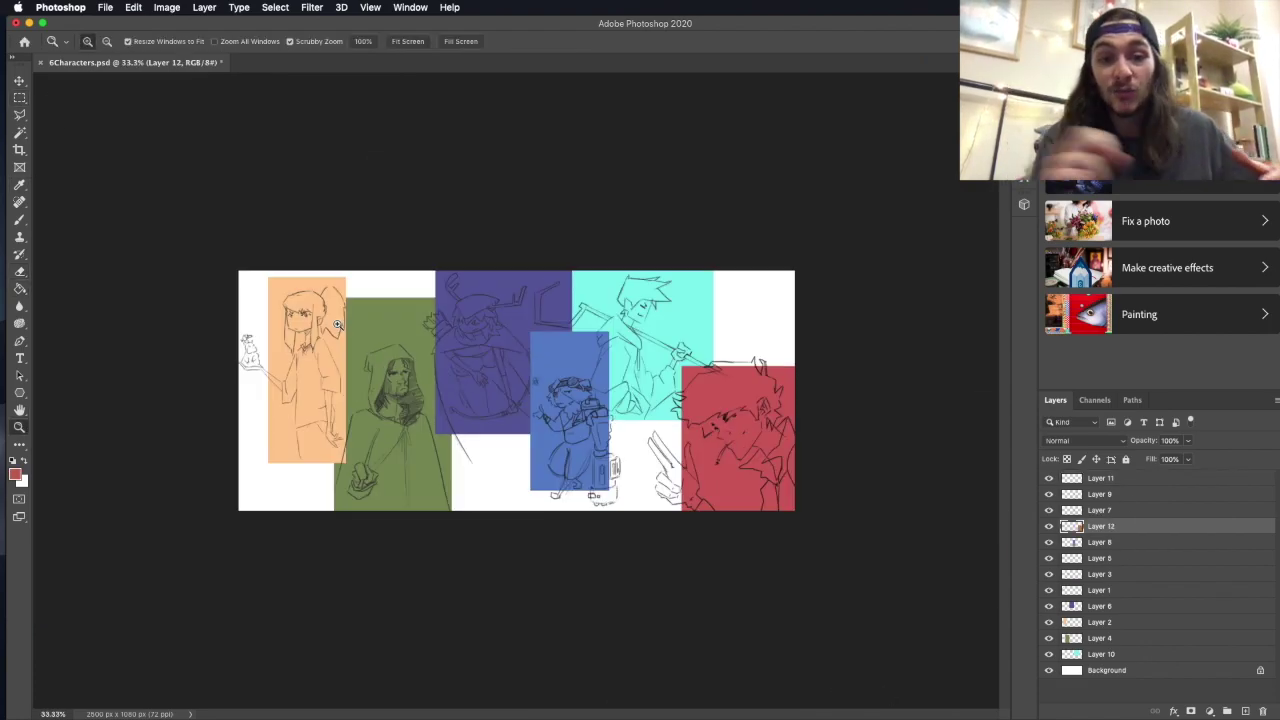
{"action": "left_click", "coordinate": [337, 323]}
{"action": "left_click", "coordinate": [19, 80]}
{"action": "left_click_drag", "start_coordinate": [200, 360], "coordinate": [205, 396]}
{"action": "left_click_drag", "start_coordinate": [420, 560], "coordinate": [420, 530]}
{"action": "mouse_move", "coordinate": [474, 247]}
{"action": "left_mouse_down"}
{"action": "mouse_move", "coordinate": [534, 366]}
{"action": "mouse_move", "coordinate": [837, 414]}
{"action": "mouse_move", "coordinate": [697, 363]}
{"action": "mouse_move", "coordinate": [712, 333]}
{"action": "mouse_move", "coordinate": [652, 469]}
{"action": "mouse_move", "coordinate": [866, 400]}
{"action": "mouse_move", "coordinate": [741, 377]}
{"action": "left_mouse_up"}
Centre the blue sketch, shift the cyan block left, and place the goggled creature on the red block.
{"action": "key", "text": "Return"}
{"action": "left_click_drag", "start_coordinate": [590, 400], "coordinate": [610, 525]}
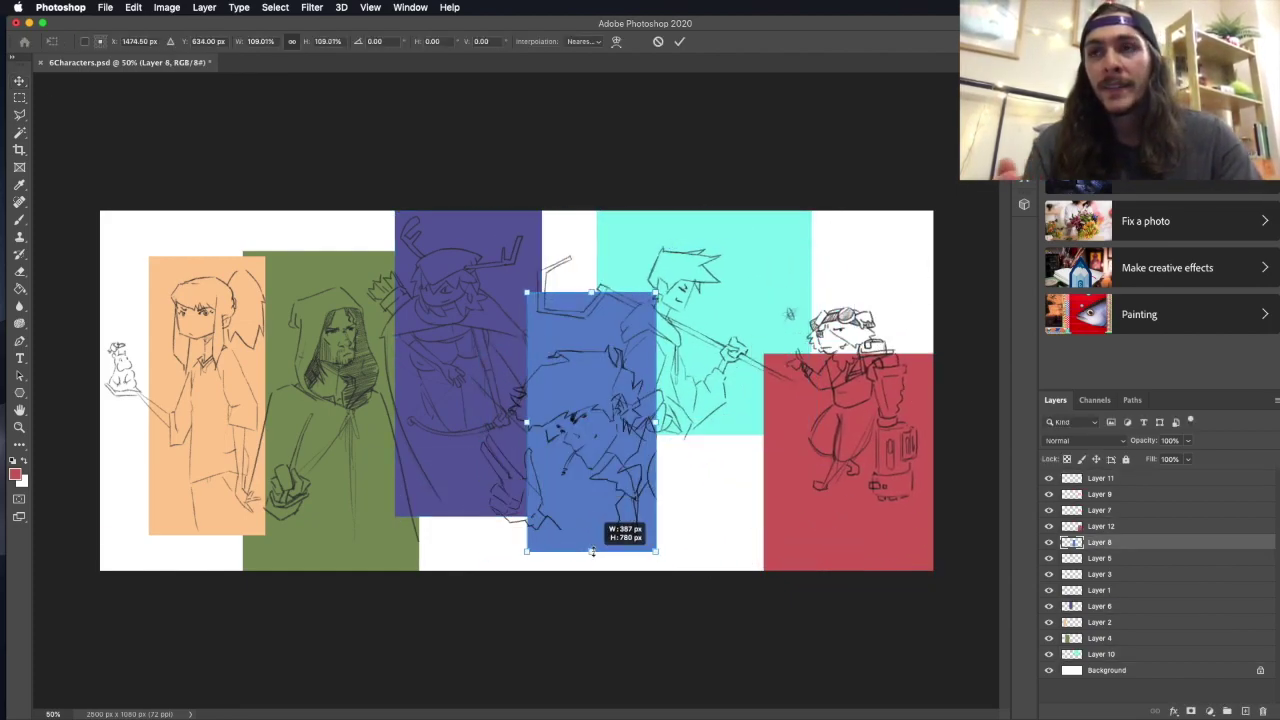
{"action": "left_click_drag", "start_coordinate": [700, 330], "coordinate": [665, 330]}
{"action": "mouse_move", "coordinate": [812, 373]}
{"action": "left_mouse_down"}
{"action": "mouse_move", "coordinate": [840, 405]}
{"action": "mouse_move", "coordinate": [877, 406]}
{"action": "mouse_move", "coordinate": [869, 334]}
{"action": "mouse_move", "coordinate": [130, 155]}
{"action": "left_mouse_up"}
{"action": "key", "text": "super+bracketleft"}
{"action": "key", "text": "super+bracketleft"}
{"action": "key", "text": "super+bracketleft"}
{"action": "key", "text": "super+bracketleft"}
On a new layer, paint the girl's hair grey and her body and arm brown.
{"action": "key", "text": "super+1"}
{"action": "key", "text": "b"}
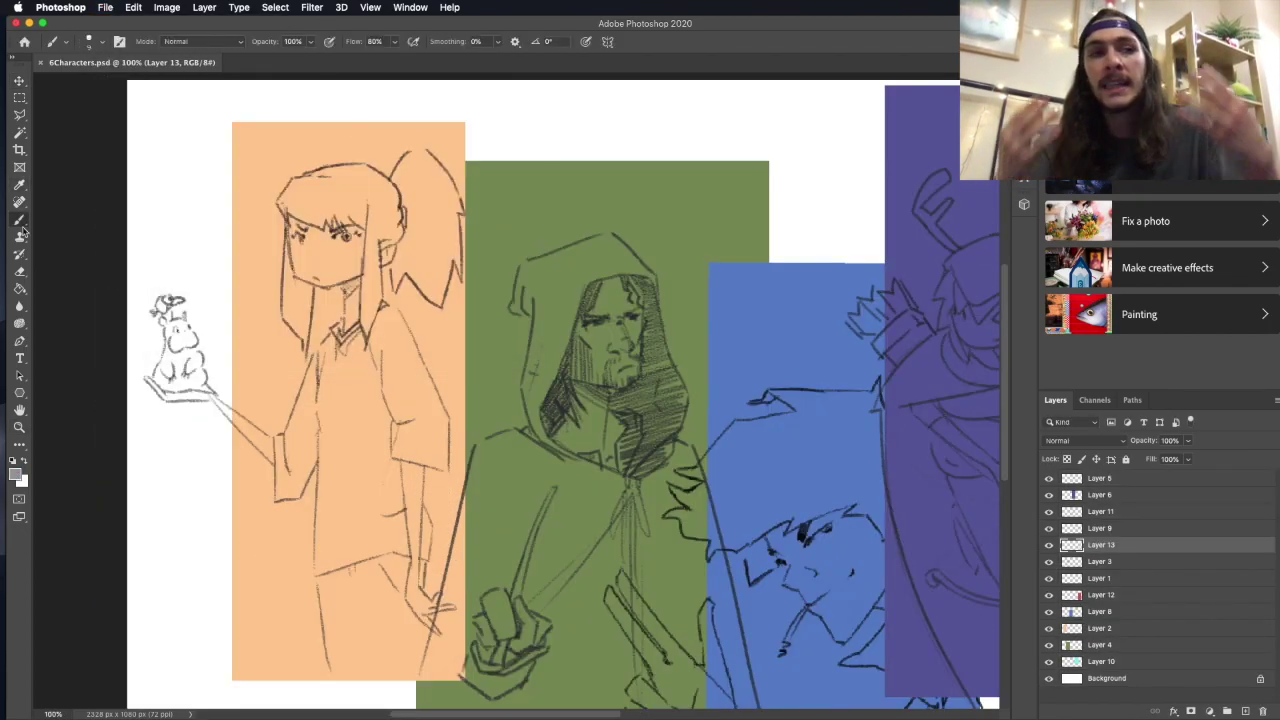
{"action": "key", "text": "super+shift+alt+n"}
{"action": "mouse_move", "coordinate": [300, 200]}
{"action": "left_mouse_down"}
{"action": "mouse_move", "coordinate": [443, 240]}
{"action": "mouse_move", "coordinate": [330, 500]}
{"action": "left_mouse_up"}
{"action": "left_click_drag", "start_coordinate": [320, 400], "coordinate": [380, 560]}
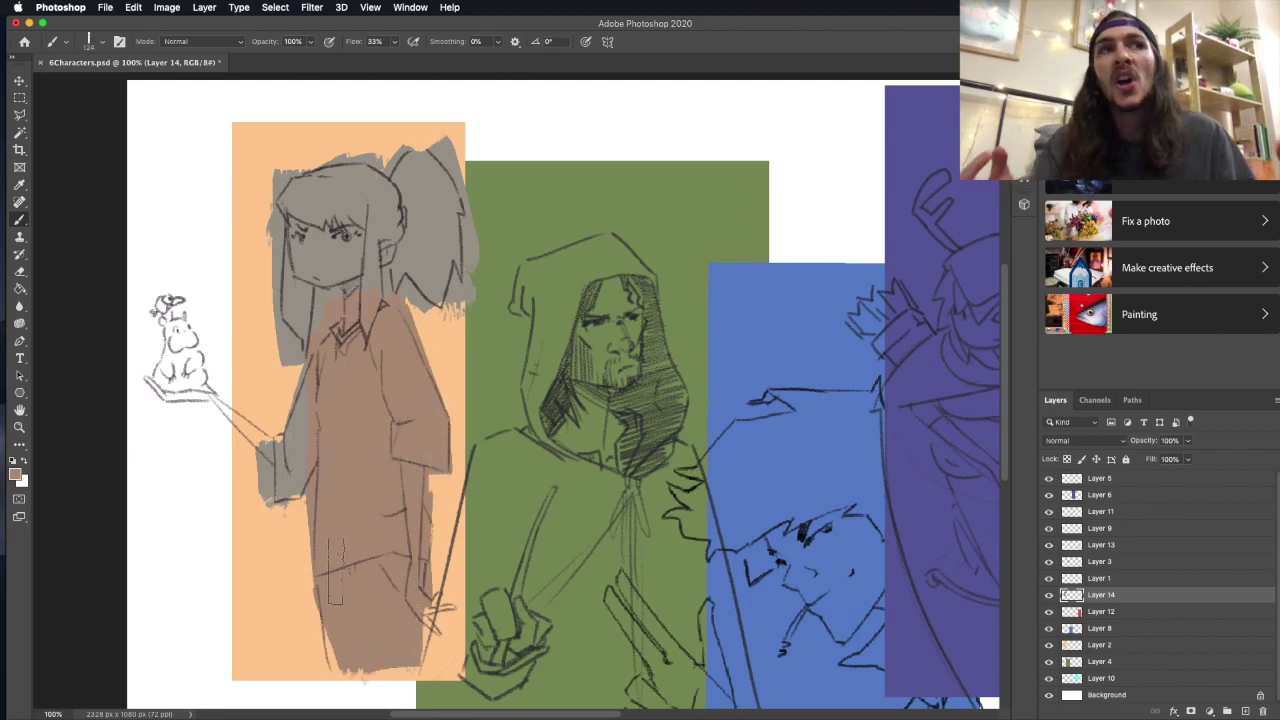
Paint the held creature brown and recolour the girl's hair brown.
{"action": "left_click", "coordinate": [60, 41]}
{"action": "mouse_move", "coordinate": [160, 300]}
{"action": "left_mouse_down"}
{"action": "mouse_move", "coordinate": [280, 470]}
{"action": "mouse_move", "coordinate": [198, 395]}
{"action": "left_mouse_up"}
{"action": "left_click_drag", "start_coordinate": [300, 180], "coordinate": [440, 300]}
{"action": "left_click_drag", "start_coordinate": [340, 160], "coordinate": [300, 260]}
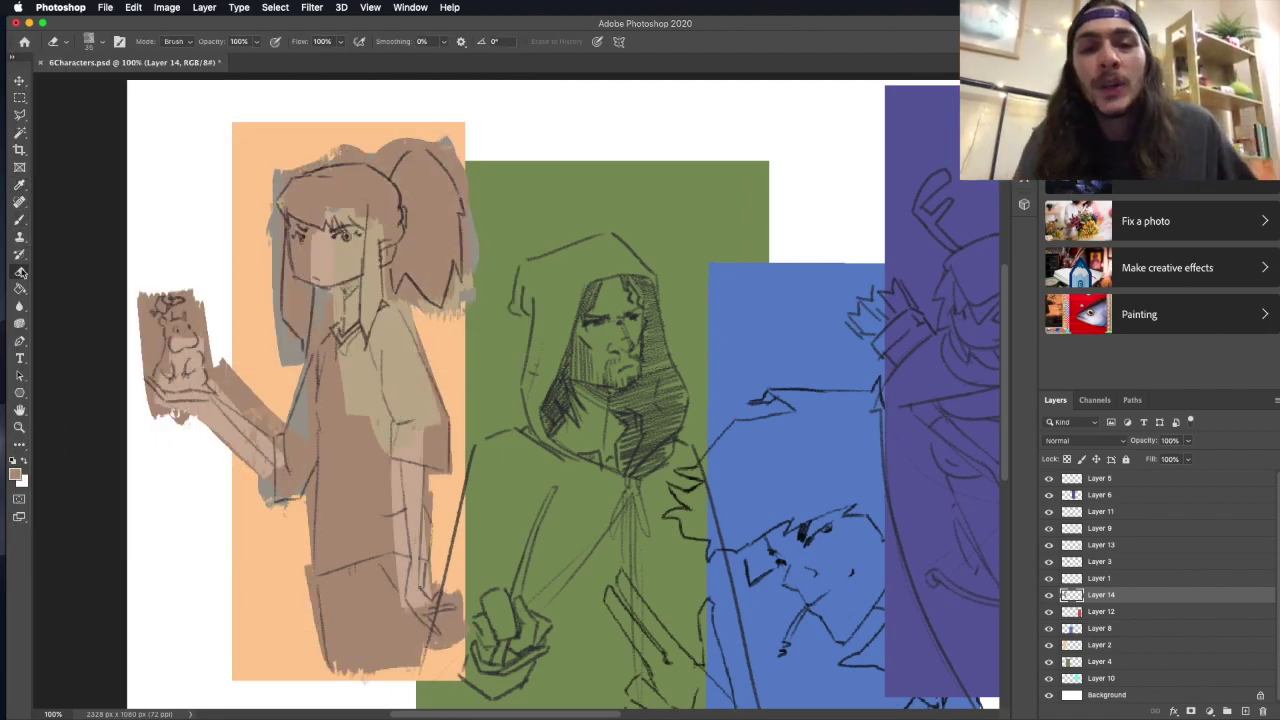
Erase stray paint around the creature and arm, and hide the coloured background blocks.
{"action": "key", "text": "e"}
{"action": "mouse_move", "coordinate": [150, 370]}
{"action": "left_mouse_down"}
{"action": "mouse_move", "coordinate": [190, 290]}
{"action": "mouse_move", "coordinate": [200, 311]}
{"action": "mouse_move", "coordinate": [175, 422]}
{"action": "left_mouse_up"}
{"action": "left_click_drag", "start_coordinate": [170, 400], "coordinate": [258, 466]}
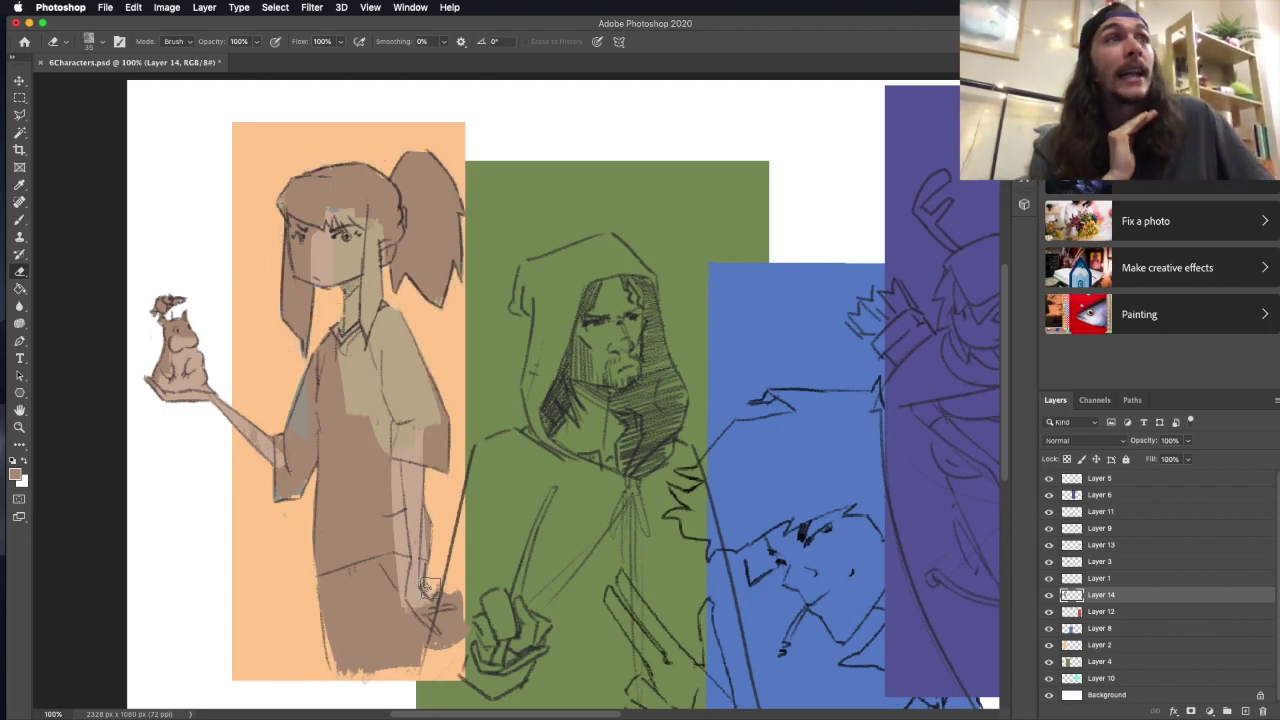
{"action": "left_click", "coordinate": [15, 475]}
{"action": "left_click", "coordinate": [480, 119]}
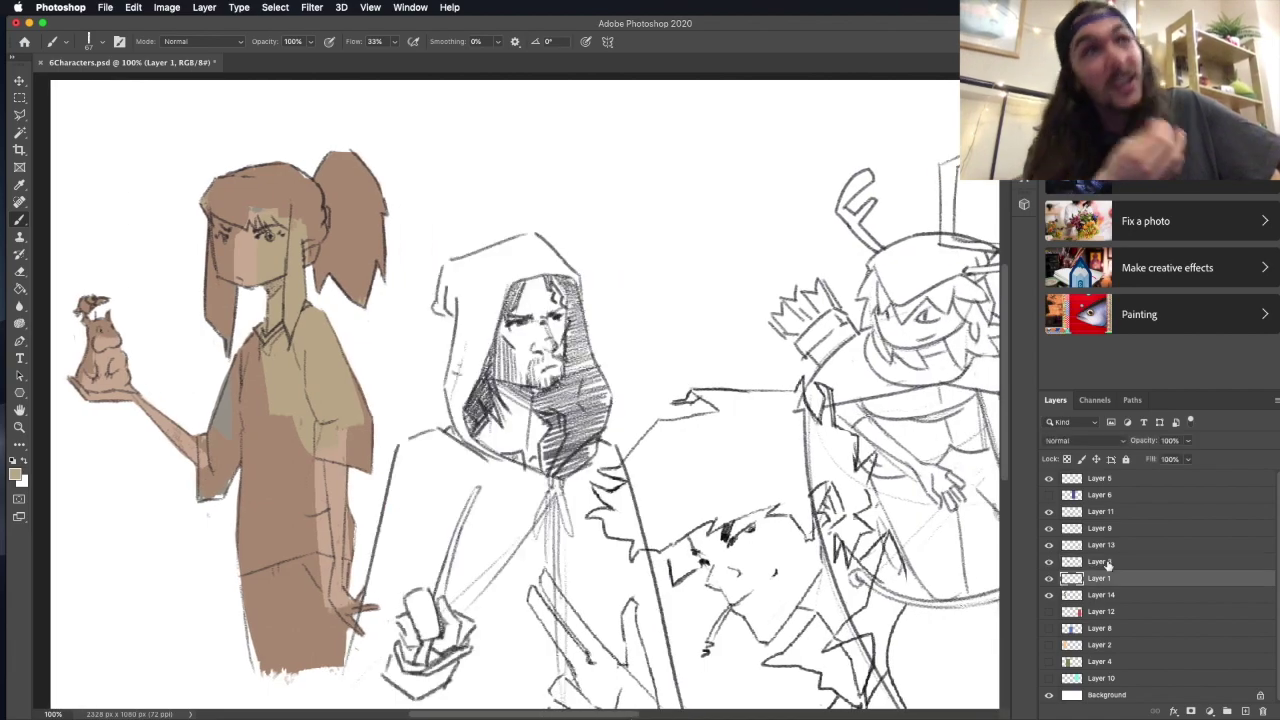
Paint the hooded figure's cloak grey-green and erase its bottom edge clean.
{"action": "left_click", "coordinate": [15, 475]}
{"action": "left_click", "coordinate": [480, 119]}
{"action": "left_click_drag", "start_coordinate": [450, 250], "coordinate": [600, 420]}
{"action": "mouse_move", "coordinate": [380, 380]}
{"action": "left_mouse_down"}
{"action": "mouse_move", "coordinate": [620, 600]}
{"action": "mouse_move", "coordinate": [560, 250]}
{"action": "mouse_move", "coordinate": [470, 460]}
{"action": "mouse_move", "coordinate": [582, 630]}
{"action": "left_mouse_up"}
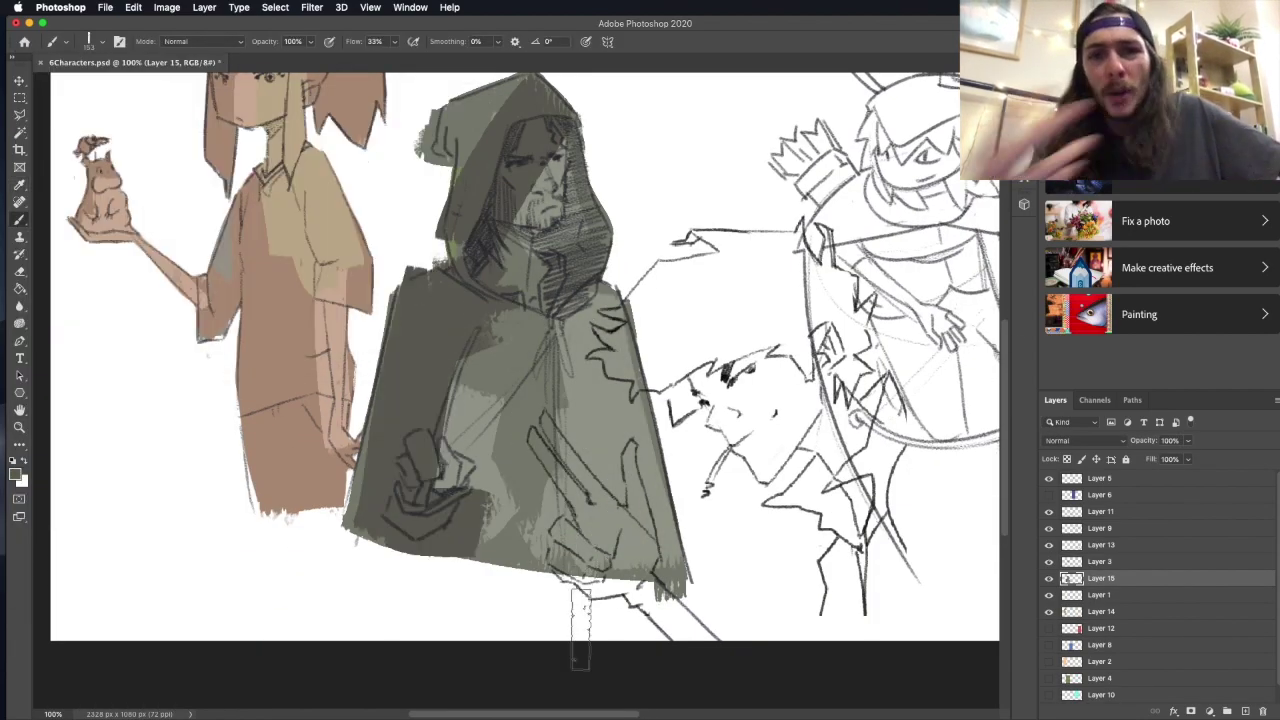
{"action": "scroll", "coordinate": [500, 350], "scroll_direction": "right", "scroll_amount": 3}
{"action": "key", "text": "e"}
{"action": "left_click_drag", "start_coordinate": [258, 533], "coordinate": [600, 580]}
{"action": "scroll", "coordinate": [500, 380], "scroll_direction": "right", "scroll_amount": 3}
{"action": "scroll", "coordinate": [500, 380], "scroll_direction": "up", "scroll_amount": 1}
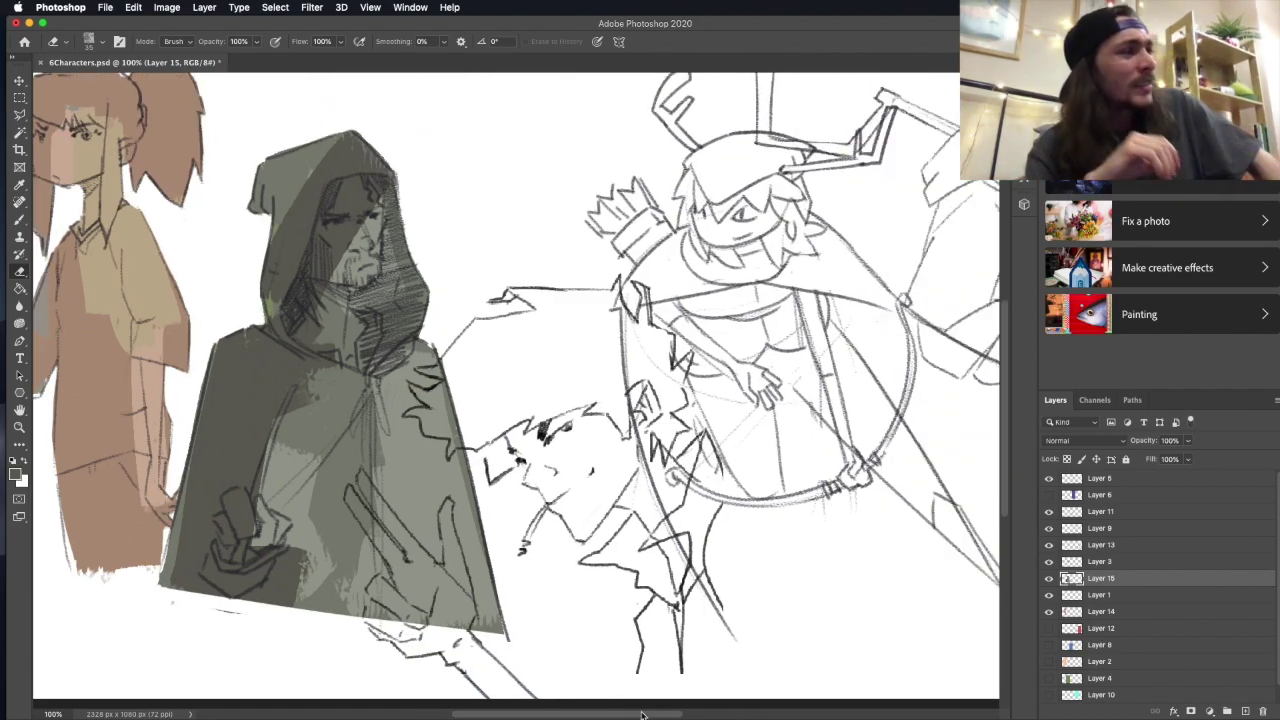
Add a new layer for the smoker, brush in colour and erase the excess.
{"action": "key", "text": "ctrl+shift+alt+n"}
{"action": "key", "text": "b"}
{"action": "scroll", "coordinate": [500, 380], "scroll_direction": "down", "scroll_amount": 2}
{"action": "mouse_move", "coordinate": [458, 385]}
{"action": "left_mouse_down"}
{"action": "mouse_move", "coordinate": [560, 330]}
{"action": "mouse_move", "coordinate": [650, 560]}
{"action": "mouse_move", "coordinate": [470, 330]}
{"action": "mouse_move", "coordinate": [452, 263]}
{"action": "left_mouse_up"}
{"action": "key", "text": "e"}
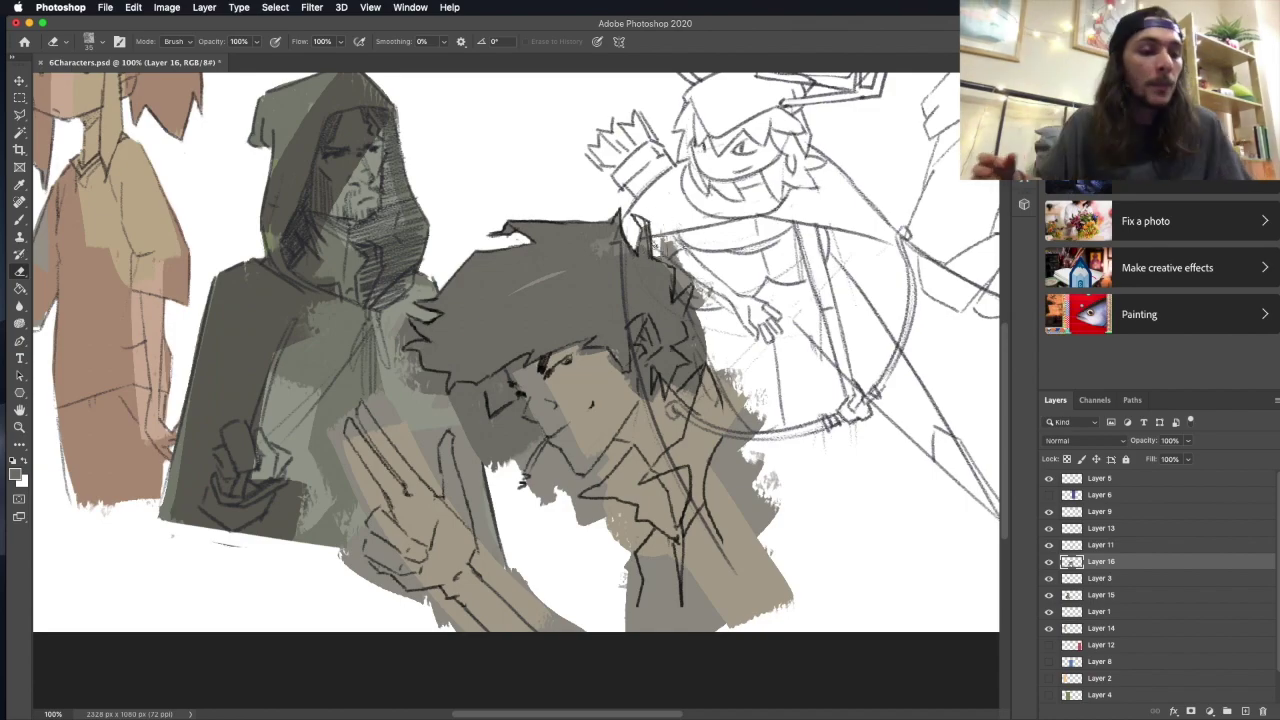
{"action": "left_click_drag", "start_coordinate": [770, 405], "coordinate": [765, 610]}
{"action": "scroll", "coordinate": [393, 289], "scroll_direction": "down", "scroll_amount": 2}
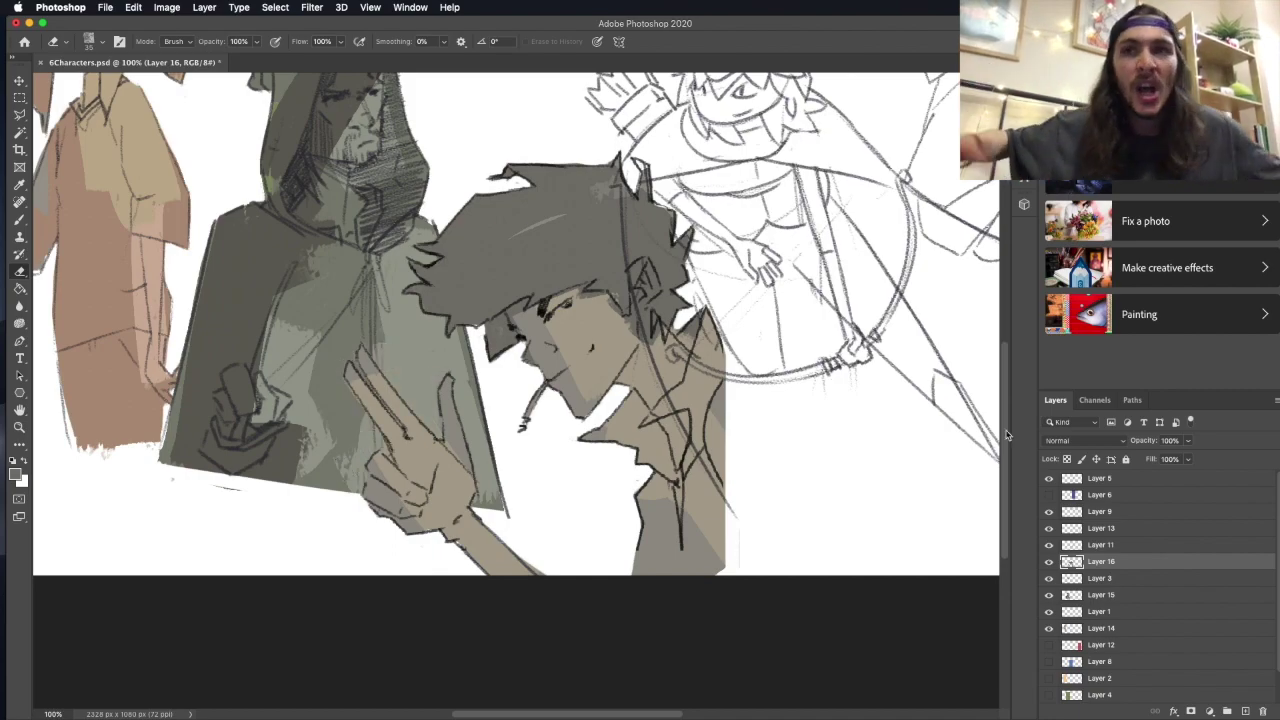
{"action": "scroll", "coordinate": [500, 380], "scroll_direction": "up", "scroll_amount": 4}
Pick a dark cloak colour and block in the archer's cloak.
{"action": "key", "text": "b"}
{"action": "left_click", "coordinate": [1227, 711]}
{"action": "left_click", "coordinate": [15, 475]}
{"action": "left_click", "coordinate": [486, 117]}
{"action": "mouse_move", "coordinate": [470, 330]}
{"action": "left_mouse_down"}
{"action": "mouse_move", "coordinate": [866, 445]}
{"action": "mouse_move", "coordinate": [500, 620]}
{"action": "left_mouse_up"}
Extend the archer's dark cloak, paint his hair green, and erase the cloak's top edge.
{"action": "scroll", "coordinate": [500, 400], "scroll_direction": "up", "scroll_amount": 2}
{"action": "left_click_drag", "start_coordinate": [420, 260], "coordinate": [560, 300]}
{"action": "left_click_drag", "start_coordinate": [560, 450], "coordinate": [692, 628]}
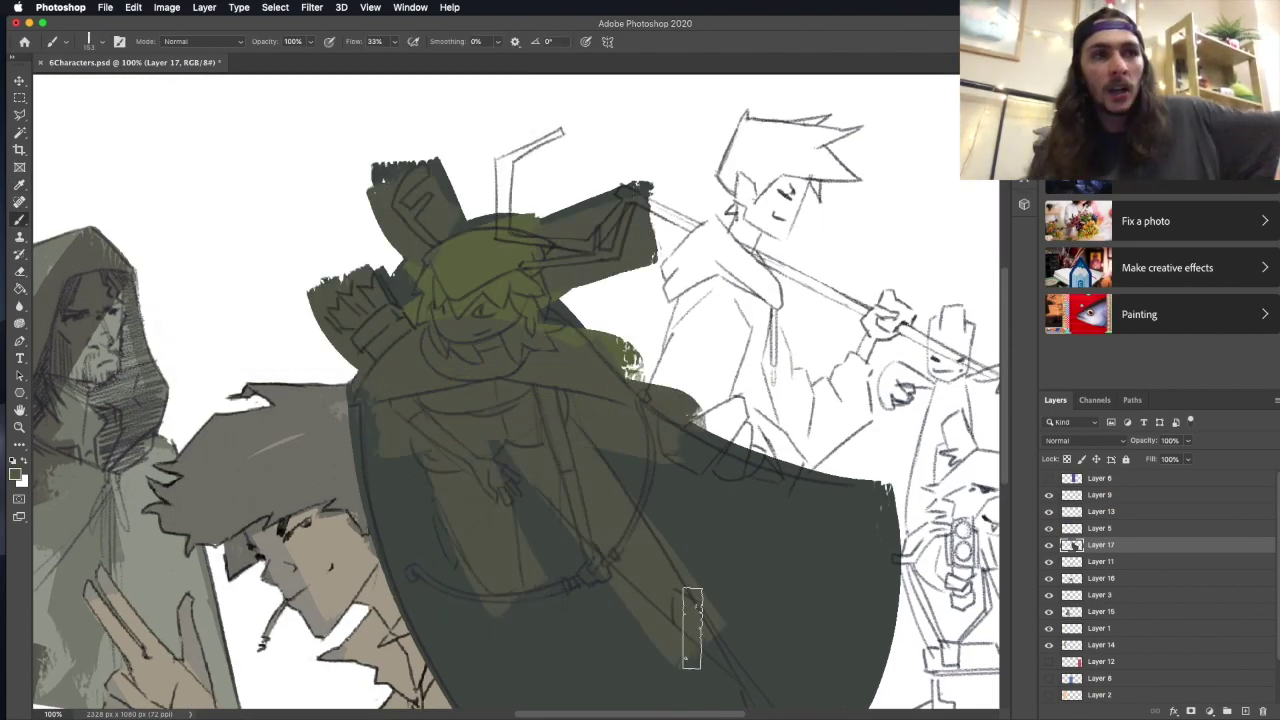
{"action": "scroll", "coordinate": [500, 400], "scroll_direction": "down", "scroll_amount": 3}
{"action": "left_click_drag", "start_coordinate": [400, 300], "coordinate": [557, 443]}
{"action": "key", "text": "e"}
{"action": "left_click_drag", "start_coordinate": [345, 270], "coordinate": [515, 662]}
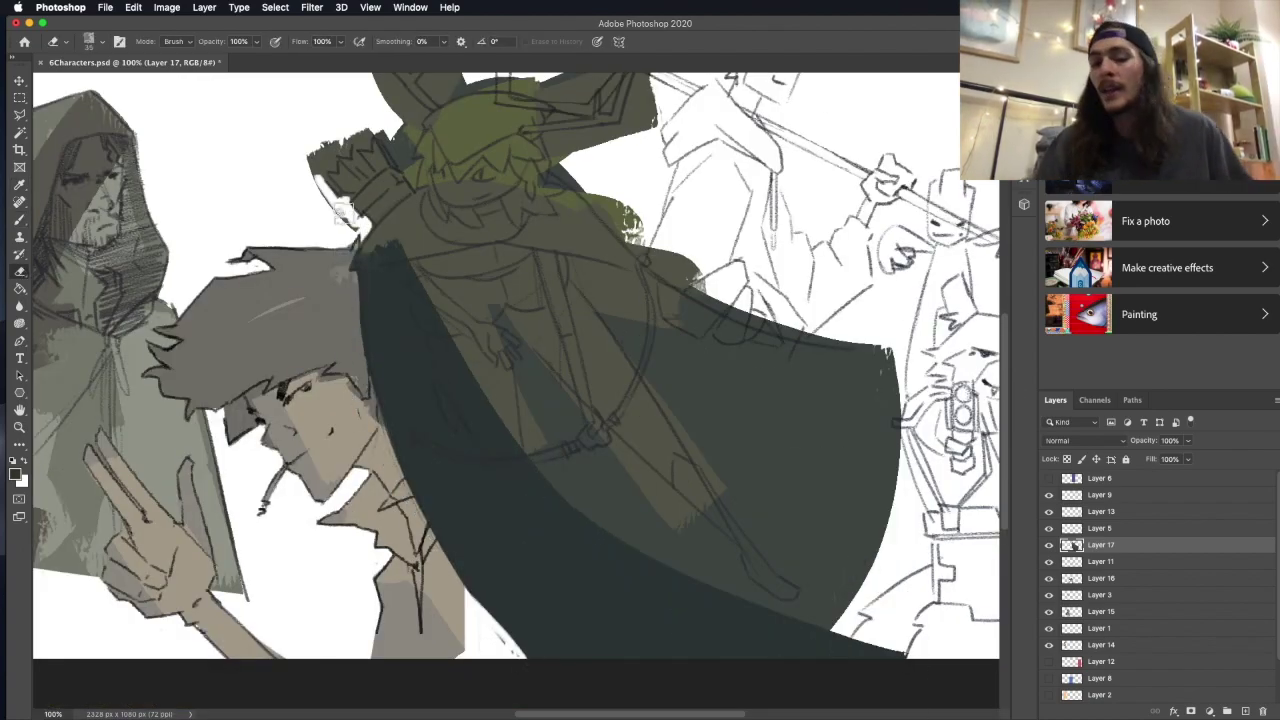
{"action": "scroll", "coordinate": [378, 280], "scroll_direction": "up", "scroll_amount": 5}
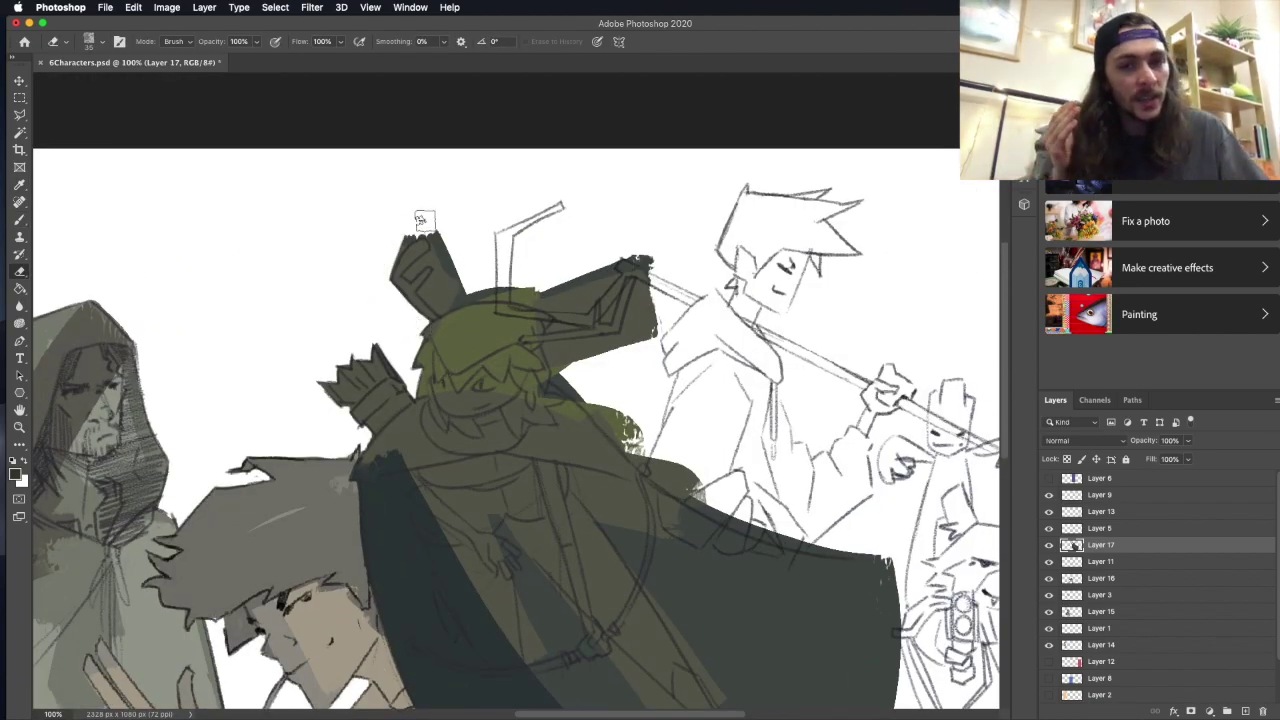
{"action": "left_click_drag", "start_coordinate": [489, 282], "coordinate": [530, 292]}
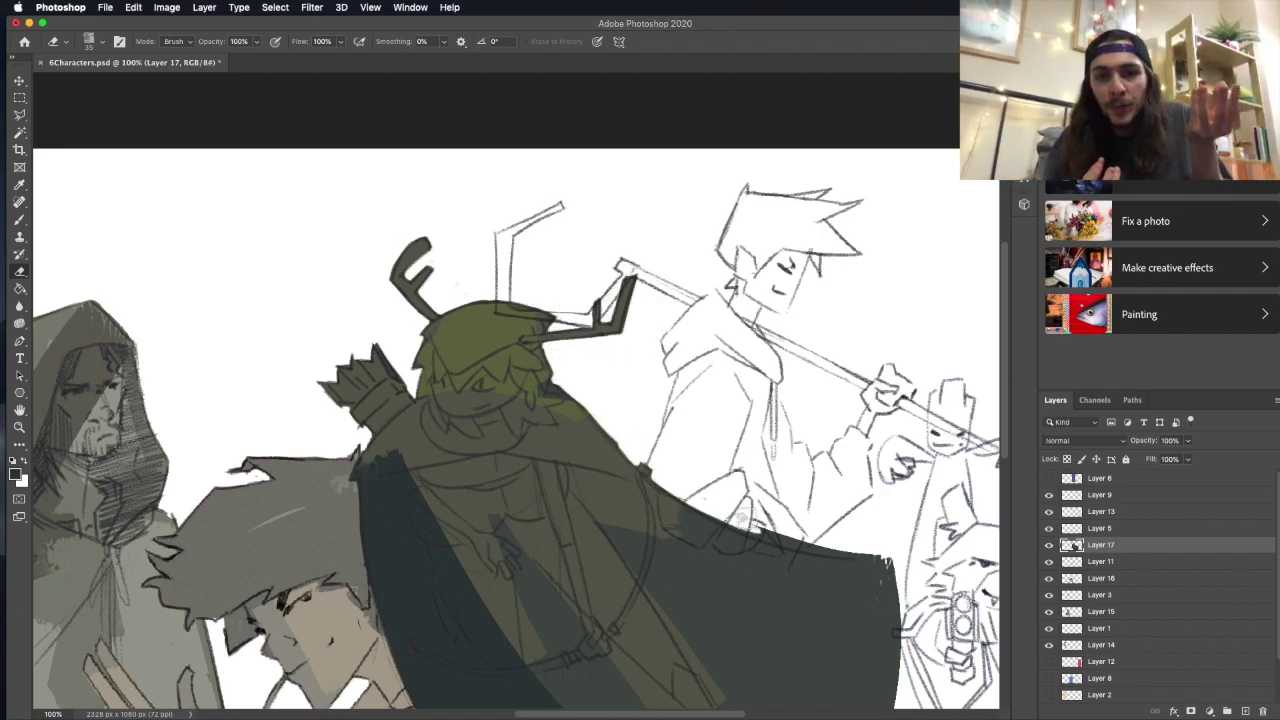
Move the staff carrier's sketch up and to the left.
{"action": "scroll", "coordinate": [930, 412], "scroll_direction": "down", "scroll_amount": 5}
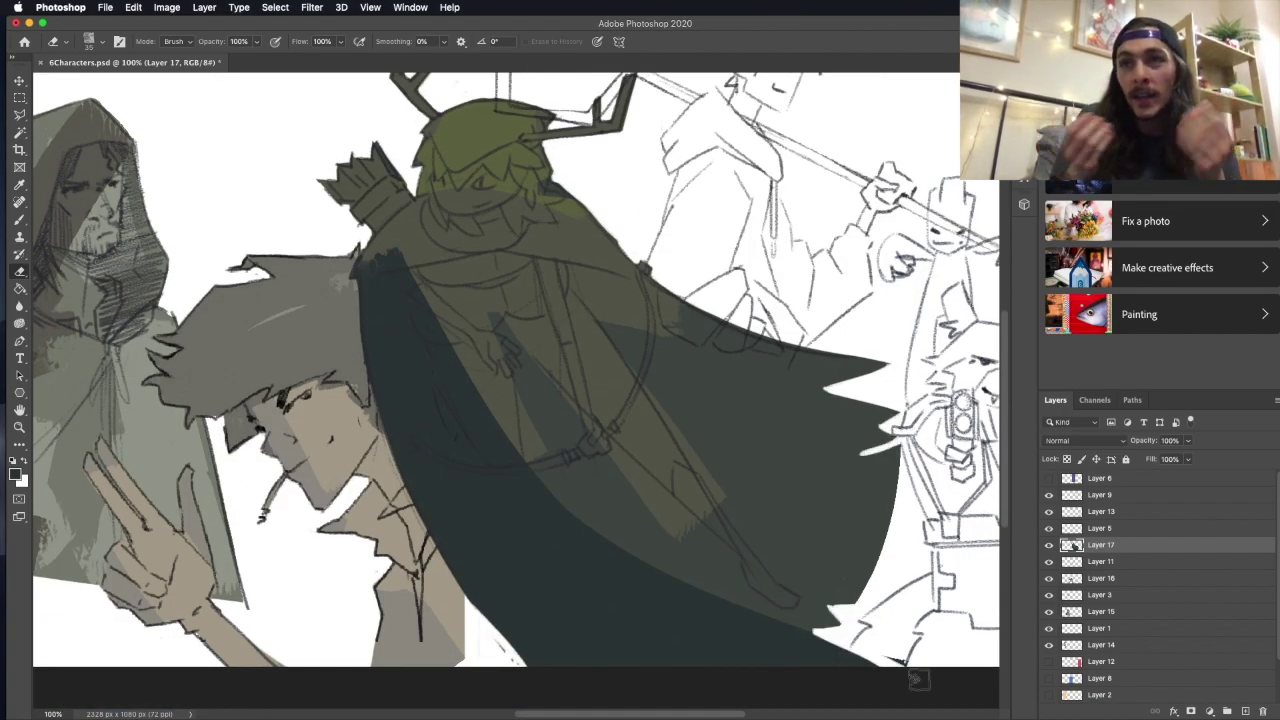
{"action": "scroll", "coordinate": [500, 380], "scroll_direction": "up", "scroll_amount": 4}
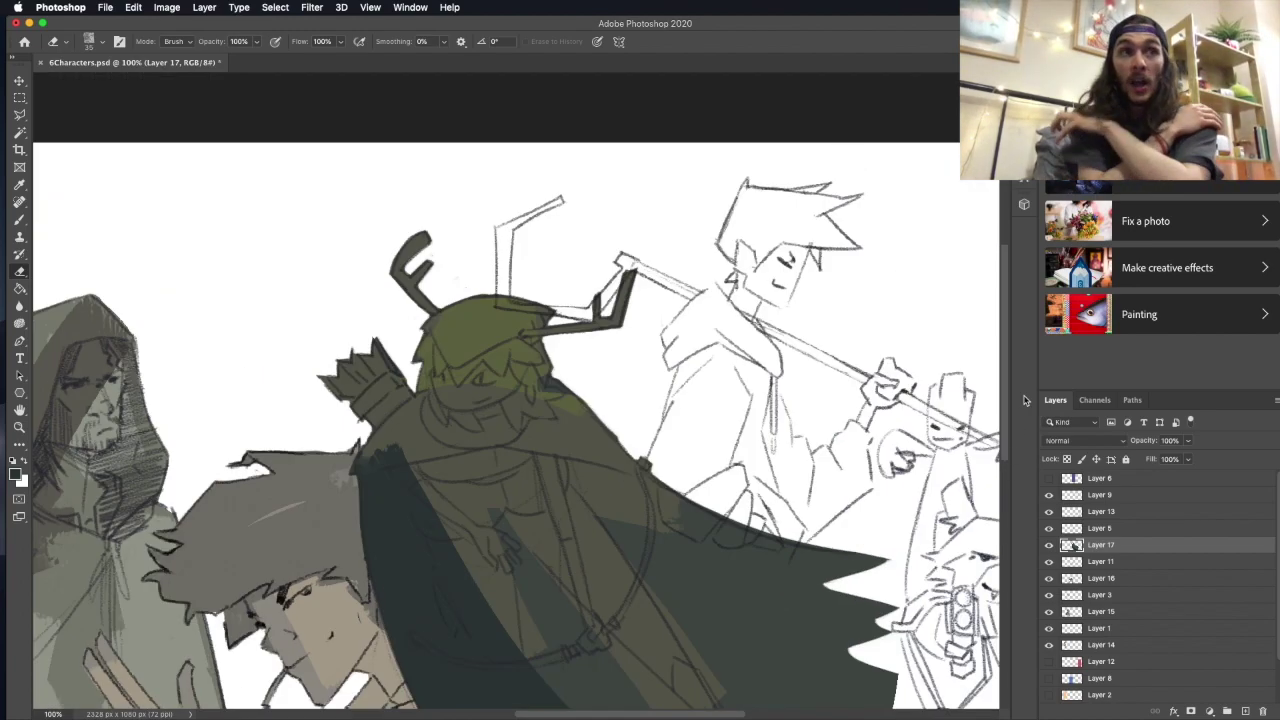
{"action": "scroll", "coordinate": [500, 380], "scroll_direction": "right", "scroll_amount": 3}
{"action": "key", "text": "v"}
{"action": "mouse_move", "coordinate": [640, 300]}
{"action": "left_mouse_down"}
{"action": "mouse_move", "coordinate": [600, 245]}
{"action": "mouse_move", "coordinate": [513, 247]}
{"action": "left_mouse_up"}
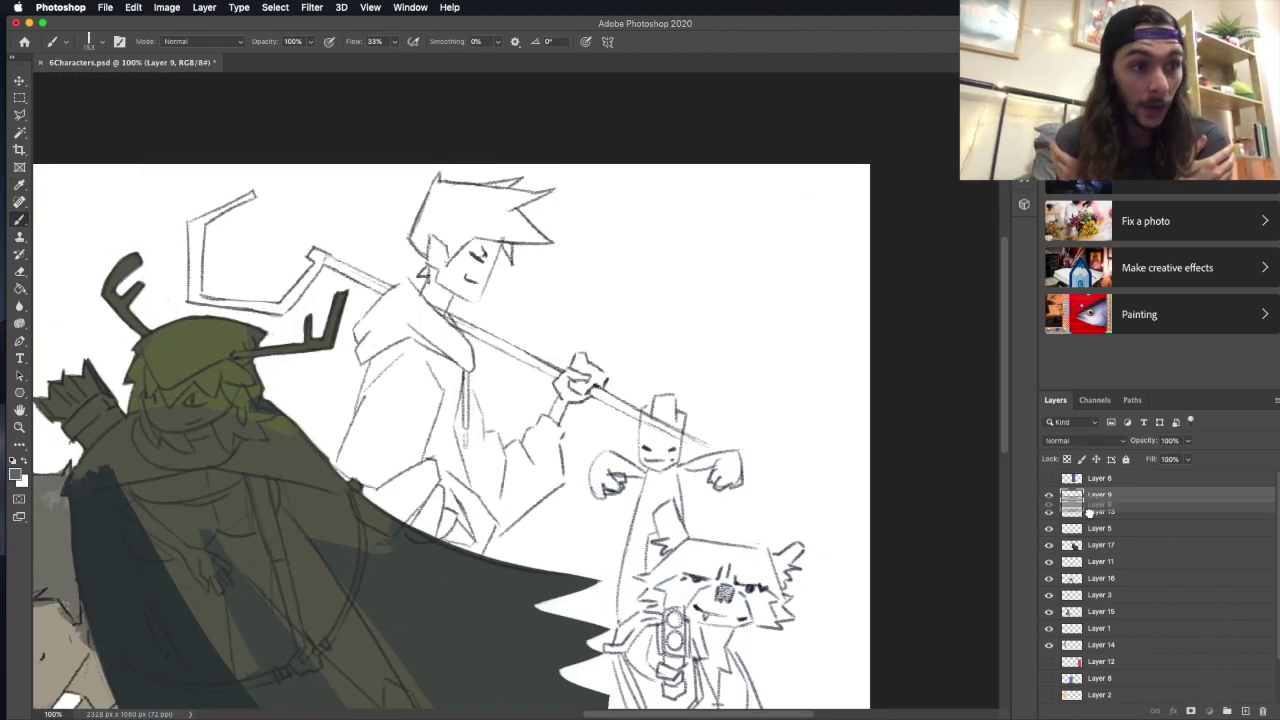
Fill the staff carrier flat blue, darken his left side, and stack the archer's layers above him.
{"action": "mouse_move", "coordinate": [360, 500]}
{"action": "left_mouse_down"}
{"action": "mouse_move", "coordinate": [470, 330]}
{"action": "mouse_move", "coordinate": [480, 200]}
{"action": "mouse_move", "coordinate": [315, 262]}
{"action": "mouse_move", "coordinate": [860, 515]}
{"action": "mouse_move", "coordinate": [300, 260]}
{"action": "mouse_move", "coordinate": [405, 288]}
{"action": "mouse_move", "coordinate": [465, 450]}
{"action": "left_mouse_up"}
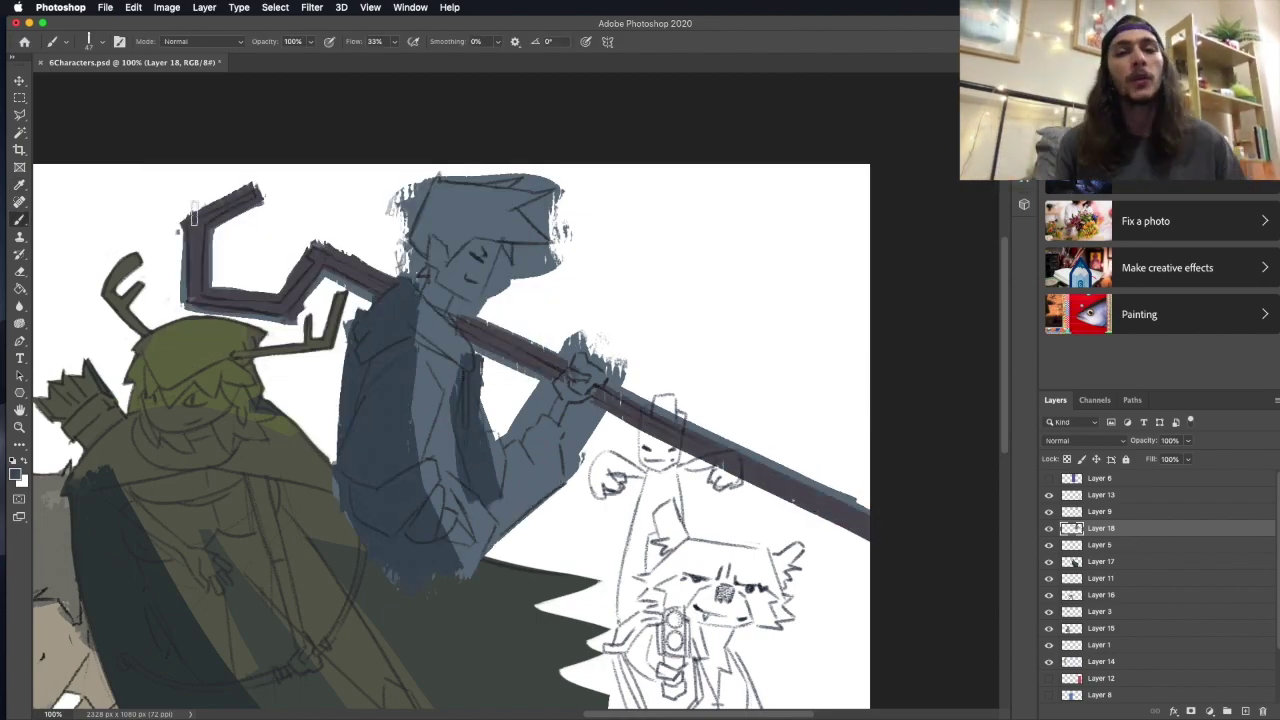
{"action": "key", "text": "e"}
{"action": "left_click_drag", "start_coordinate": [255, 195], "coordinate": [207, 283]}
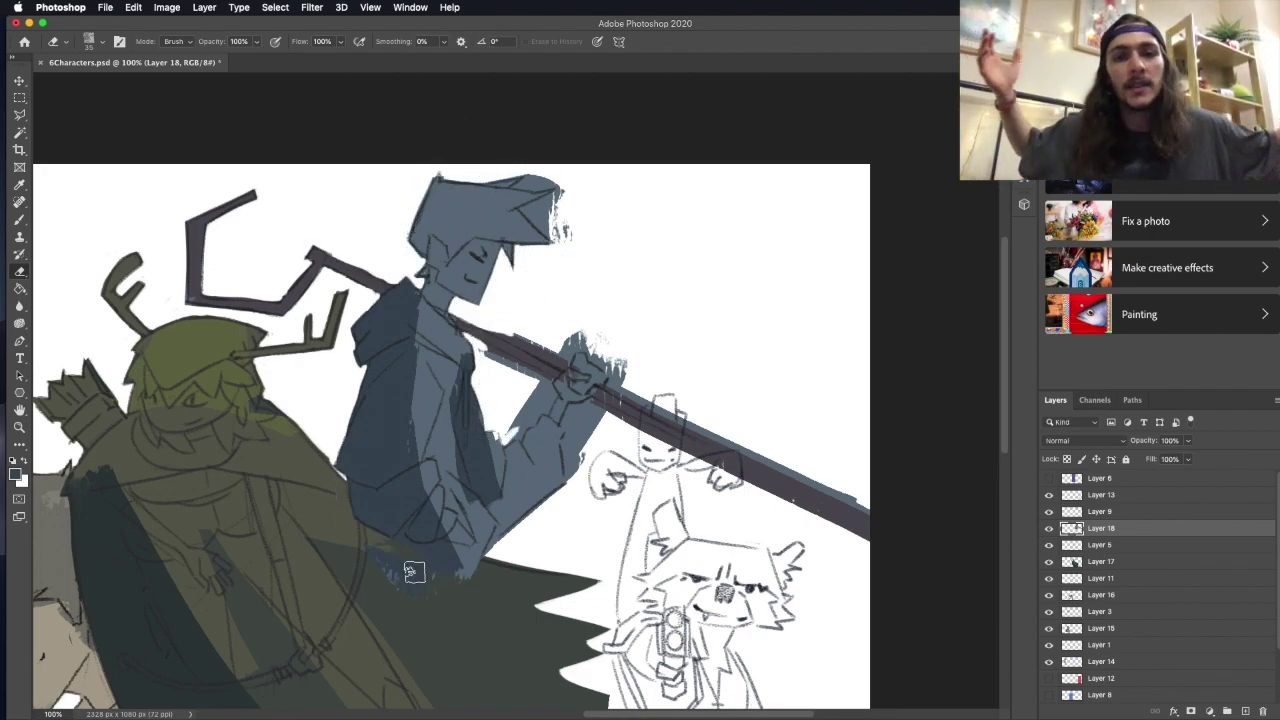
{"action": "left_click_drag", "start_coordinate": [1100, 528], "coordinate": [1100, 568]}
{"action": "left_click_drag", "start_coordinate": [520, 182], "coordinate": [563, 176]}
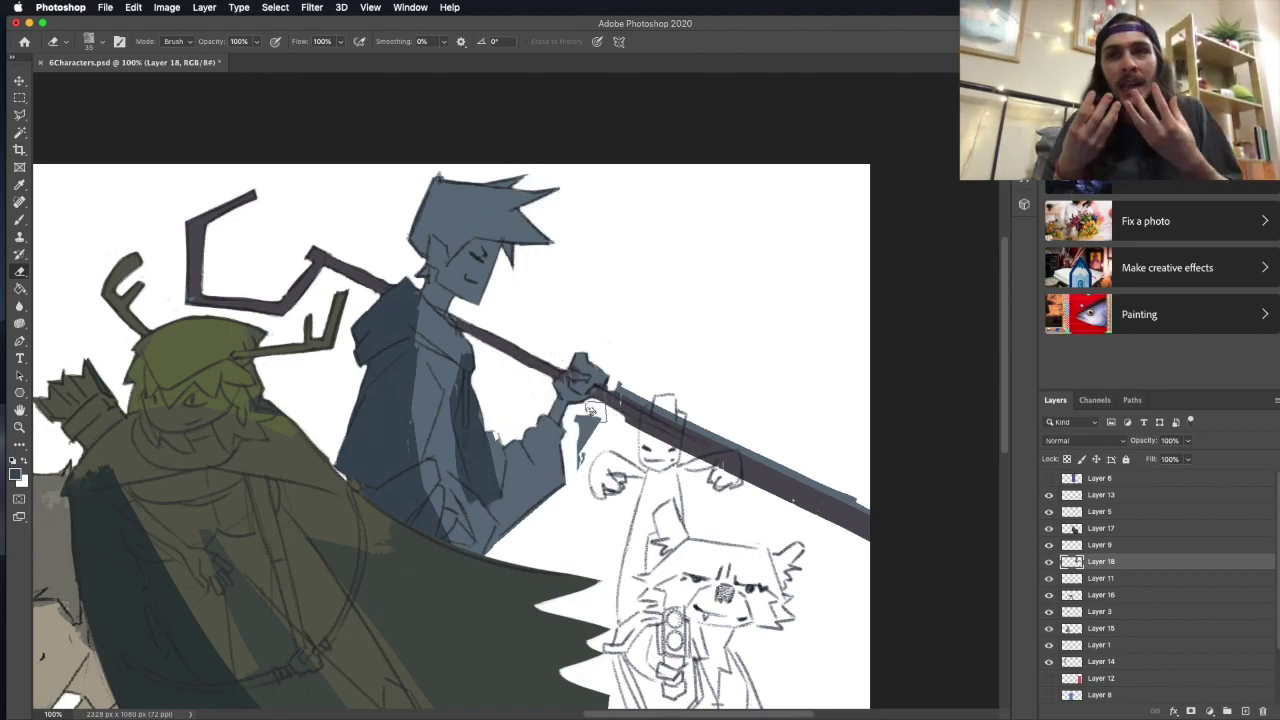
On a new layer, block in the raccoon and small tree in greyish tan.
{"action": "key", "text": "ctrl+shift+alt+n"}
{"action": "key", "text": "b"}
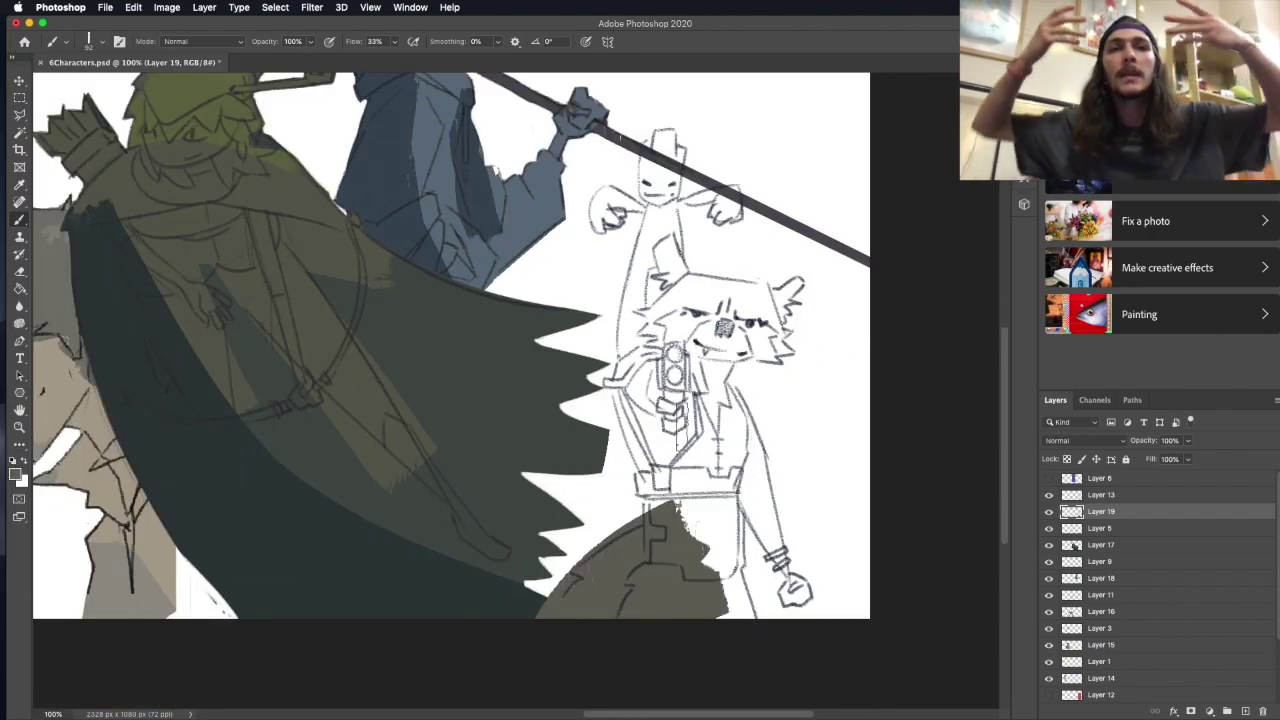
{"action": "mouse_move", "coordinate": [600, 560]}
{"action": "left_mouse_down"}
{"action": "mouse_move", "coordinate": [794, 614]}
{"action": "mouse_move", "coordinate": [700, 200]}
{"action": "mouse_move", "coordinate": [763, 642]}
{"action": "mouse_move", "coordinate": [620, 250]}
{"action": "left_mouse_up"}
Erase stray tan paint around the raccoon and tree edges, then view the whole lineup.
{"action": "key", "text": "e"}
{"action": "left_click_drag", "start_coordinate": [720, 300], "coordinate": [760, 360]}
{"action": "scroll", "coordinate": [600, 300], "scroll_direction": "up", "scroll_amount": 3}
{"action": "left_click_drag", "start_coordinate": [690, 200], "coordinate": [628, 204]}
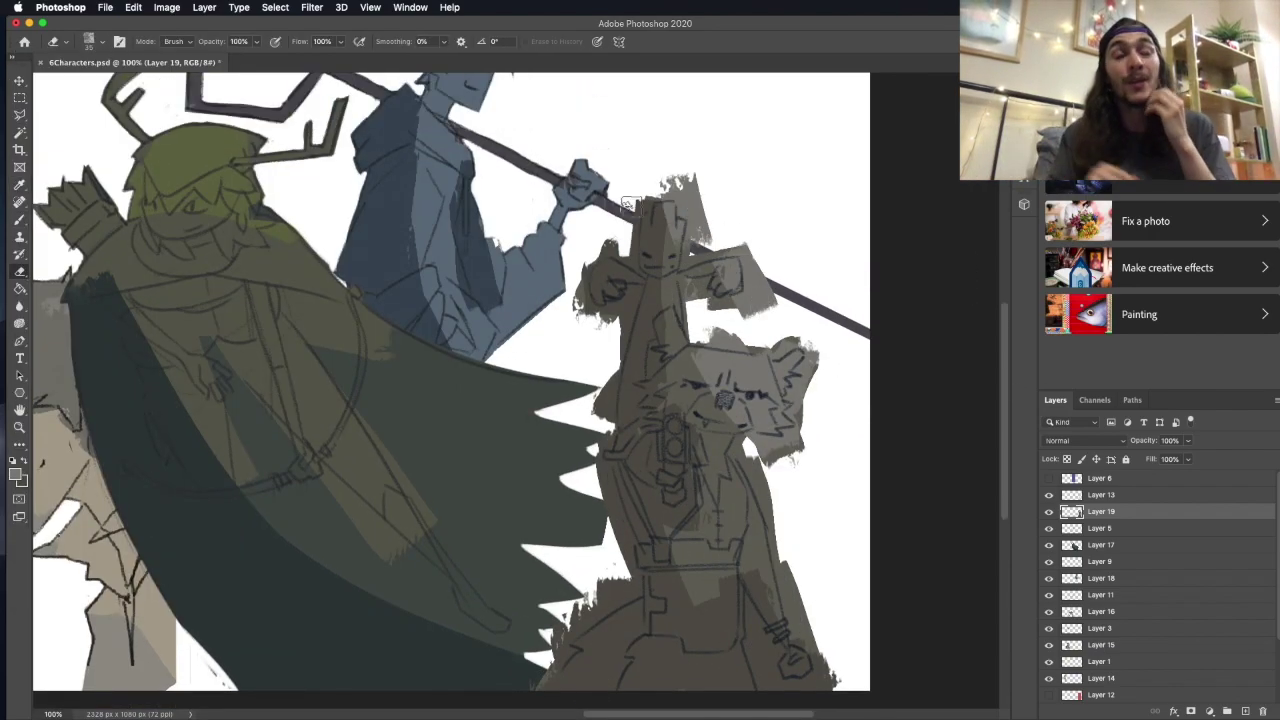
{"action": "left_click_drag", "start_coordinate": [620, 455], "coordinate": [605, 540]}
{"action": "scroll", "coordinate": [605, 540], "scroll_direction": "down", "scroll_amount": 3}
{"action": "scroll", "coordinate": [685, 130], "scroll_direction": "up", "scroll_amount": 2}
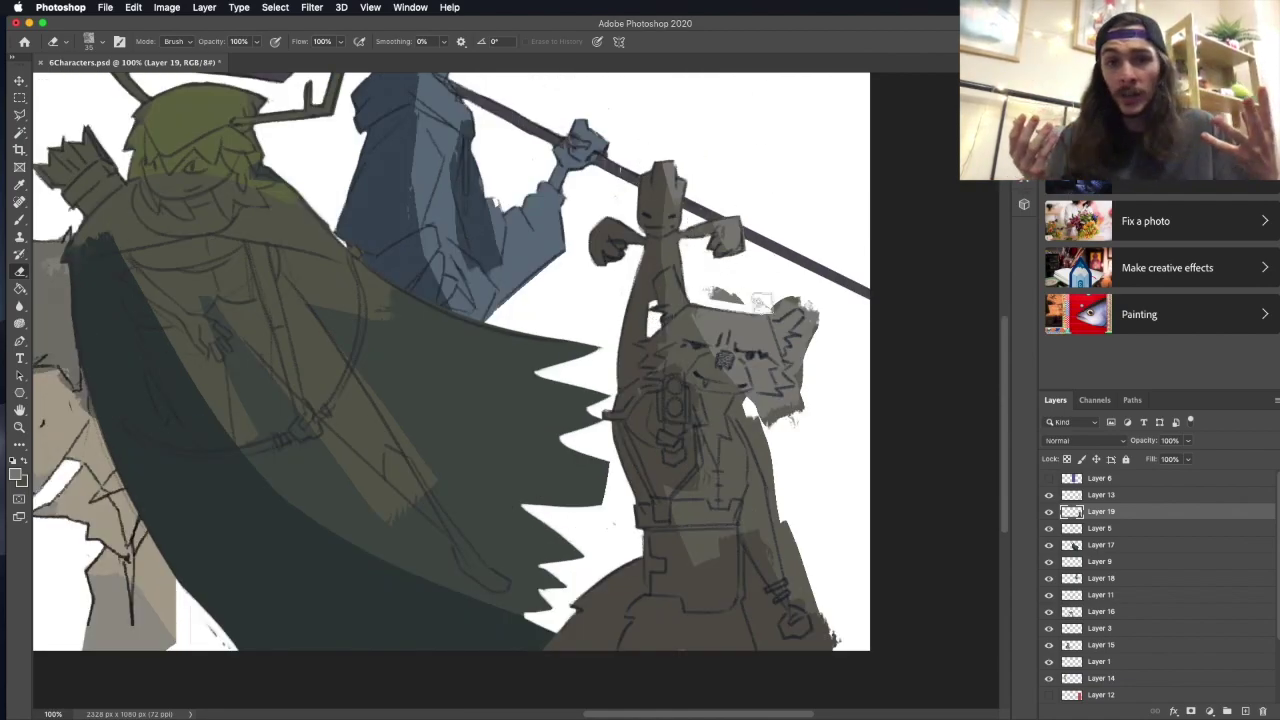
{"action": "scroll", "coordinate": [760, 450], "scroll_direction": "down", "scroll_amount": 3}
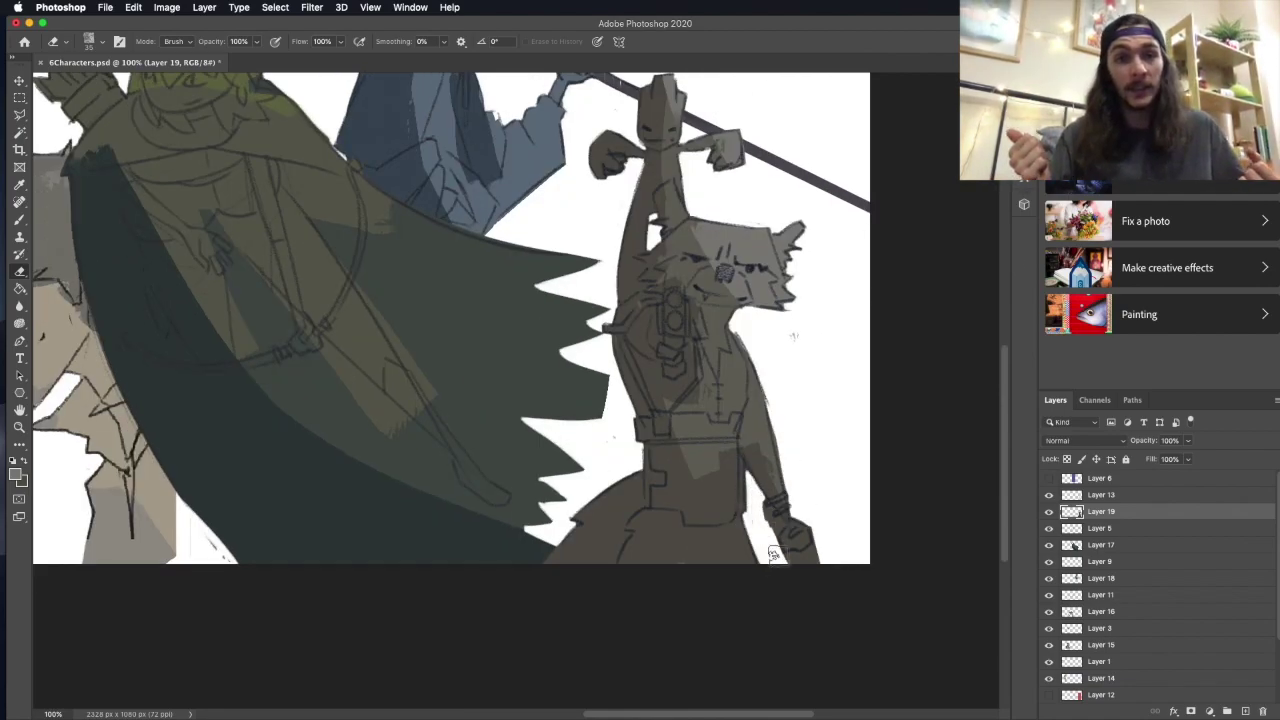
{"action": "key", "text": "super+minus"}
{"action": "key", "text": "super+minus"}
{"action": "key", "text": "v"}
{"action": "left_click", "coordinate": [230, 350]}
Reposition the antlered archer, the blue staff carrier and the raccoon figure.
{"action": "left_click", "coordinate": [320, 420]}
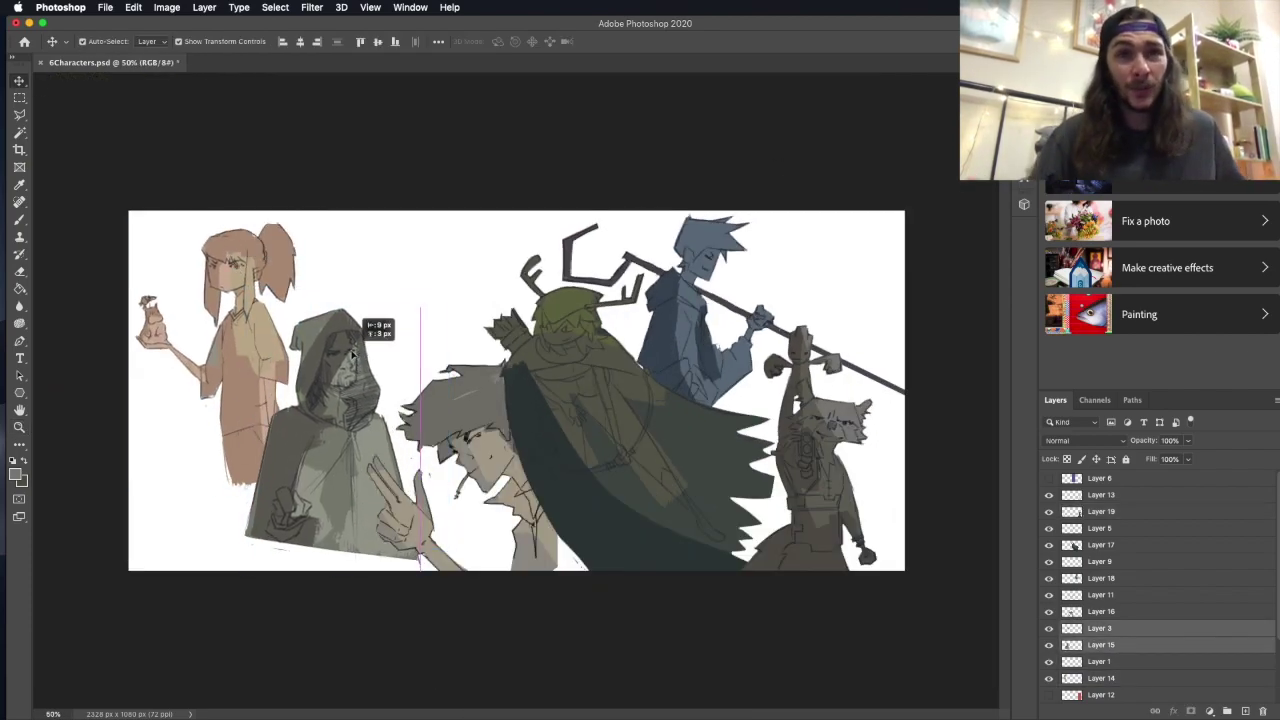
{"action": "left_click", "coordinate": [473, 418]}
{"action": "left_click_drag", "start_coordinate": [669, 390], "coordinate": [660, 427]}
{"action": "left_click_drag", "start_coordinate": [700, 300], "coordinate": [676, 327]}
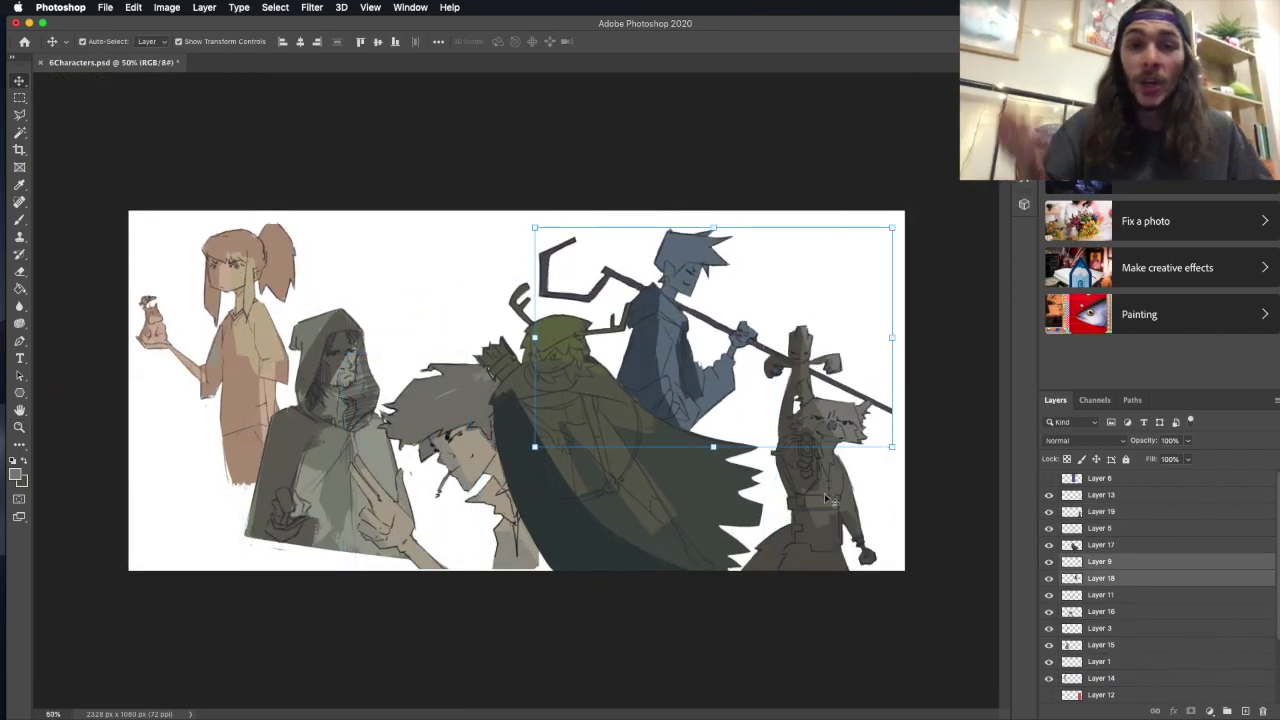
{"action": "mouse_move", "coordinate": [756, 334]}
{"action": "left_mouse_down"}
{"action": "mouse_move", "coordinate": [704, 332]}
{"action": "mouse_move", "coordinate": [710, 352]}
{"action": "left_mouse_up"}
{"action": "left_click", "coordinate": [300, 420]}
{"action": "scroll", "coordinate": [300, 420], "scroll_direction": "up", "scroll_amount": 1}
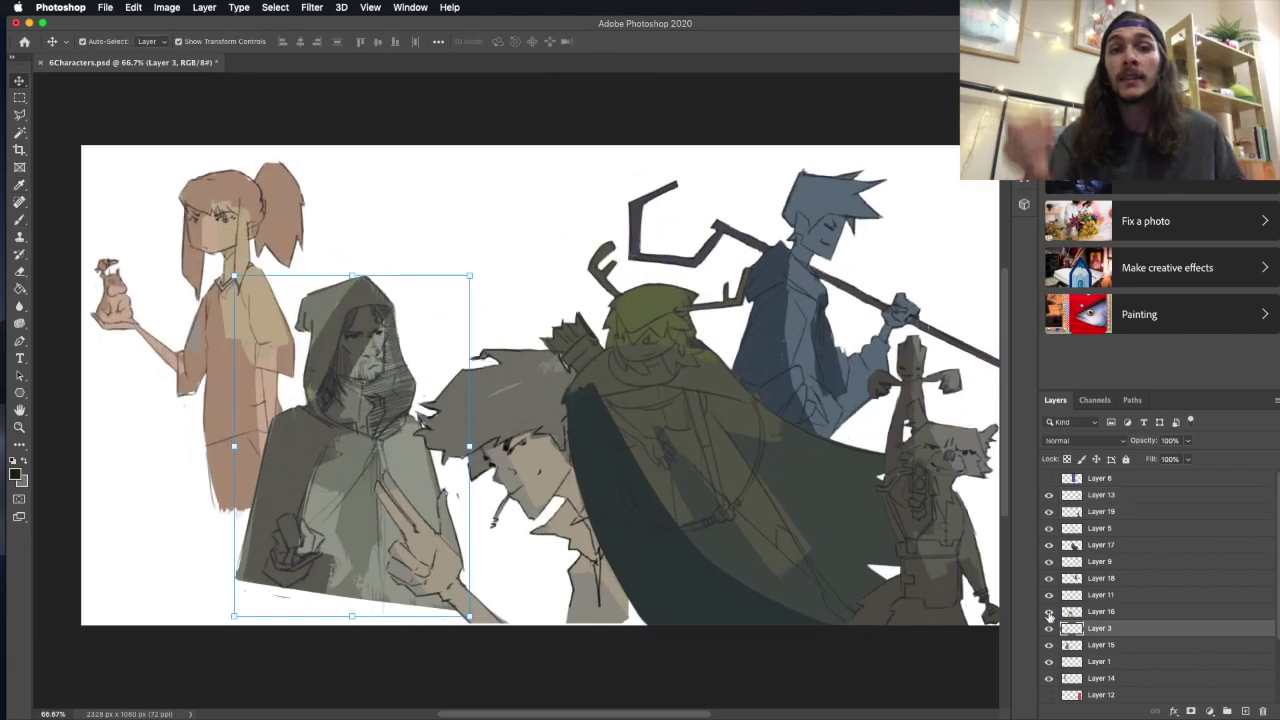
{"action": "key", "text": "b"}
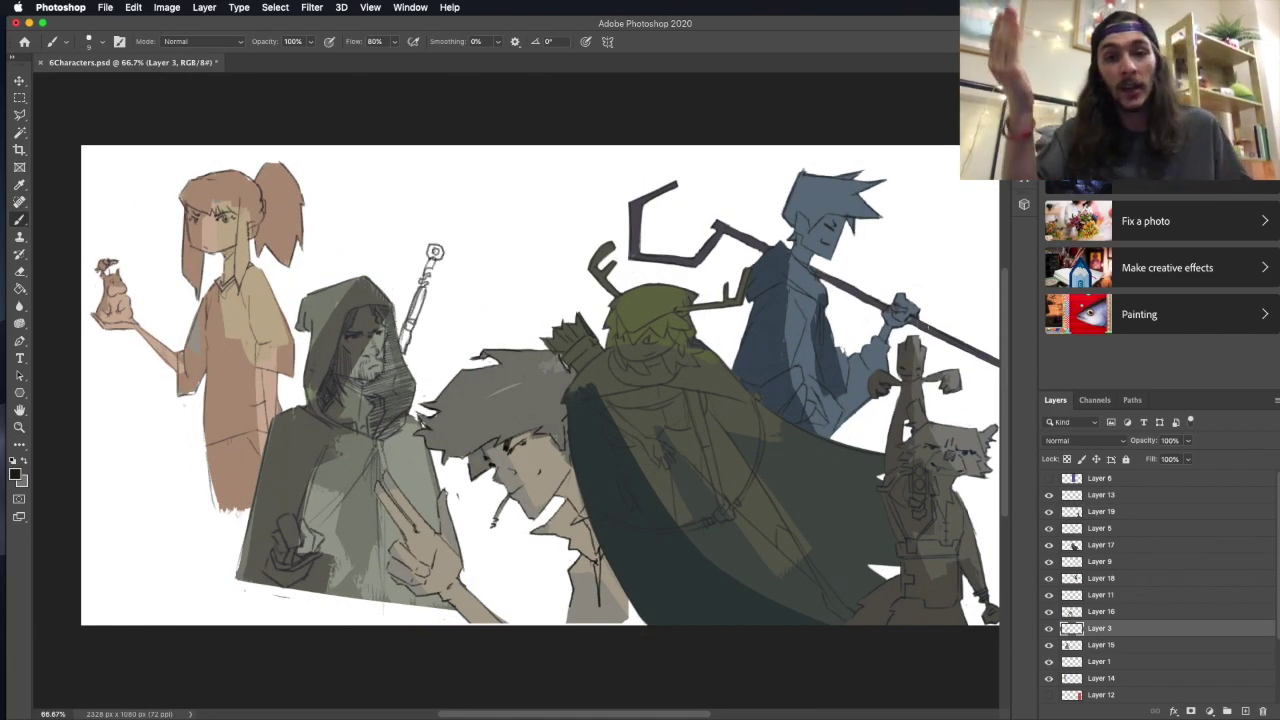
Crop away the empty right strip, leaving a 2164 × 1080 px canvas.
{"action": "key", "text": "super+minus"}
{"action": "key", "text": "m"}
{"action": "left_click_drag", "start_coordinate": [120, 195], "coordinate": [846, 606]}
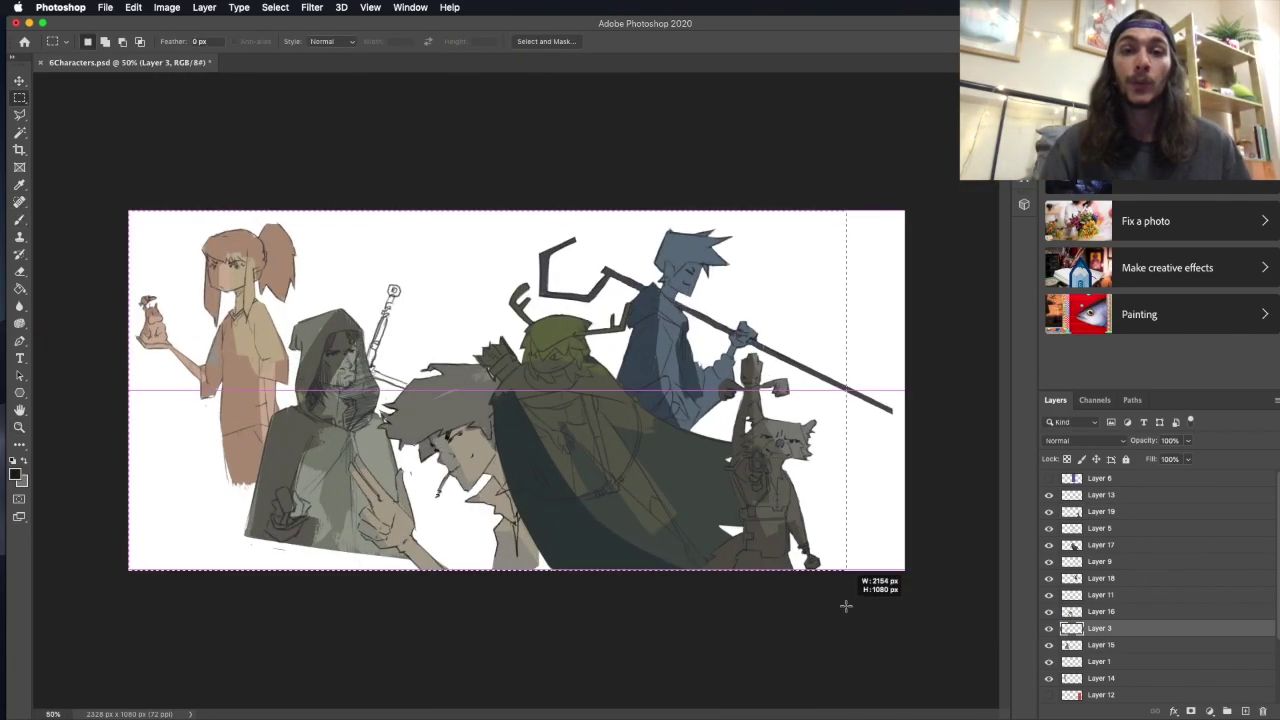
{"action": "left_click", "coordinate": [166, 7]}
{"action": "left_click", "coordinate": [202, 125]}
Choose a drawing brush preset for the hooded figure's sword.
{"action": "scroll", "coordinate": [424, 491], "scroll_direction": "up", "scroll_amount": 2}
{"action": "key", "text": "b"}
{"action": "left_click", "coordinate": [44, 41]}
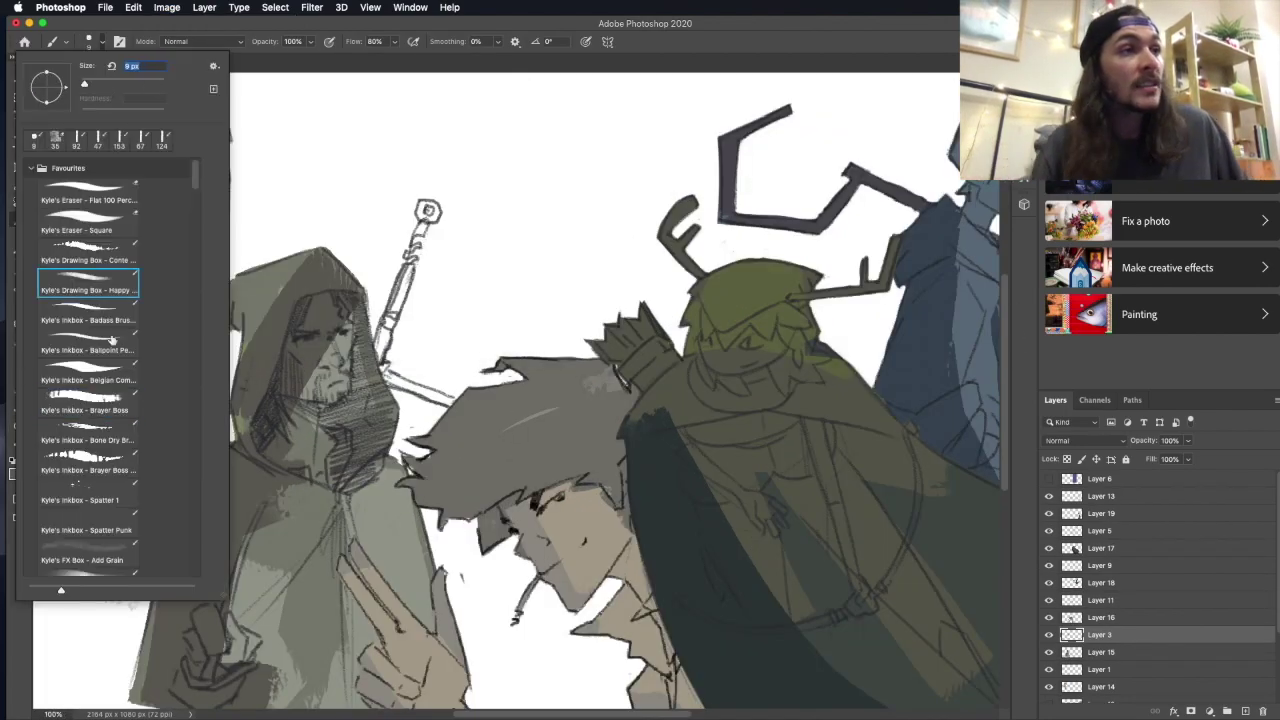
{"action": "left_click", "coordinate": [1100, 652]}
{"action": "key", "text": "super+minus"}
Move the smoking figure up-left and enlarge the girl with Free Transform.
{"action": "key", "text": "z"}
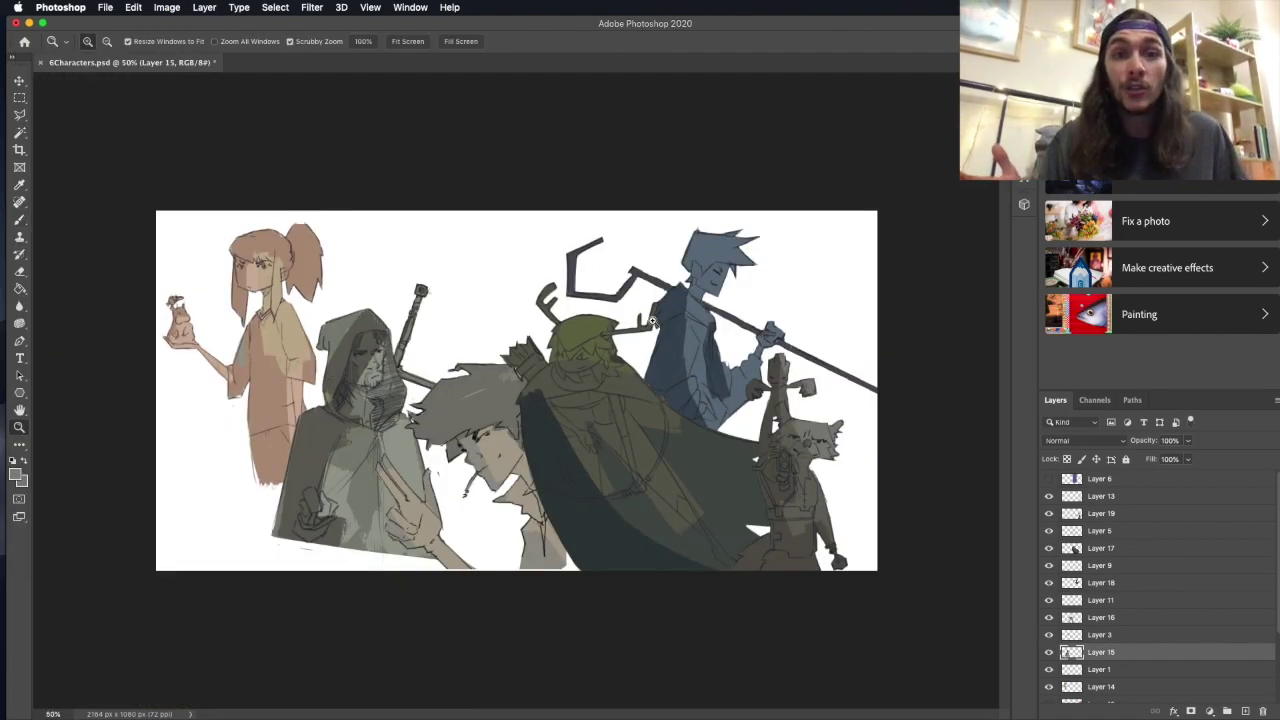
{"action": "left_click_drag", "start_coordinate": [652, 322], "coordinate": [551, 486]}
{"action": "key", "text": "super+t"}
{"action": "left_click_drag", "start_coordinate": [326, 432], "coordinate": [362, 470]}
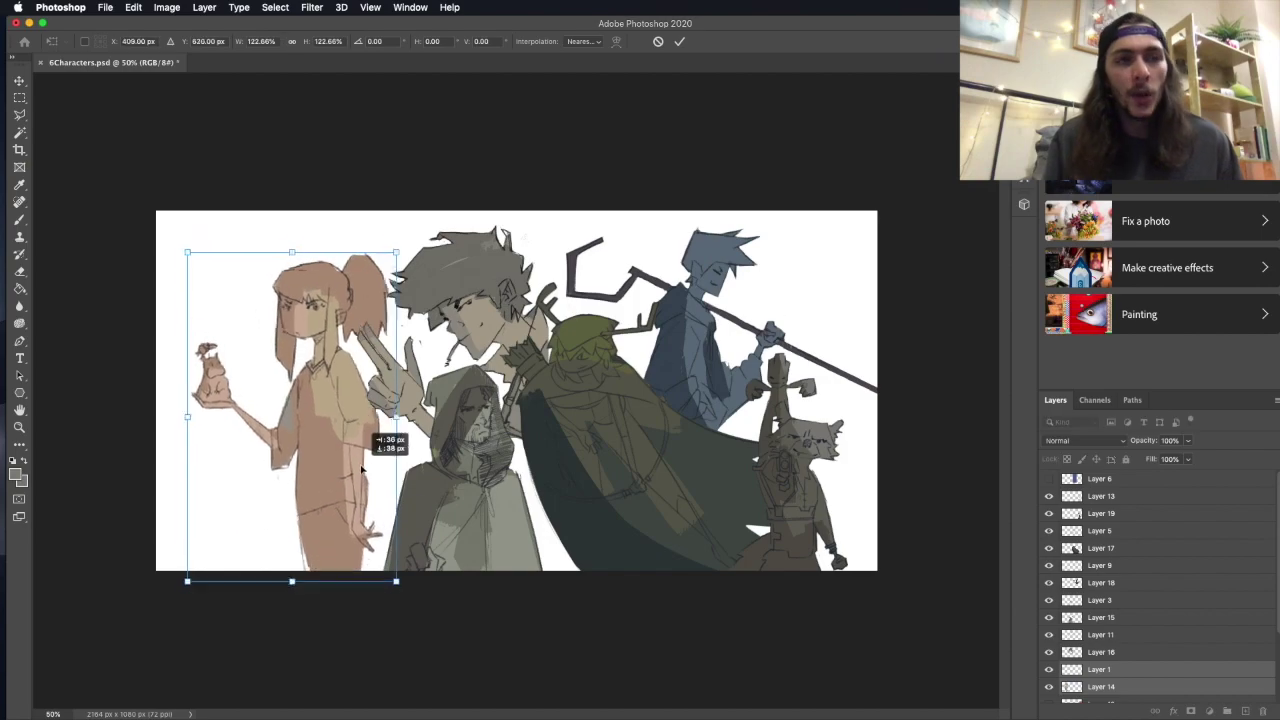
{"action": "key", "text": "Return"}
Shift the hooded figure left and move the antlered archer left and down.
{"action": "left_click", "coordinate": [19, 80]}
{"action": "left_click_drag", "start_coordinate": [490, 380], "coordinate": [470, 362]}
{"action": "left_click", "coordinate": [503, 278]}
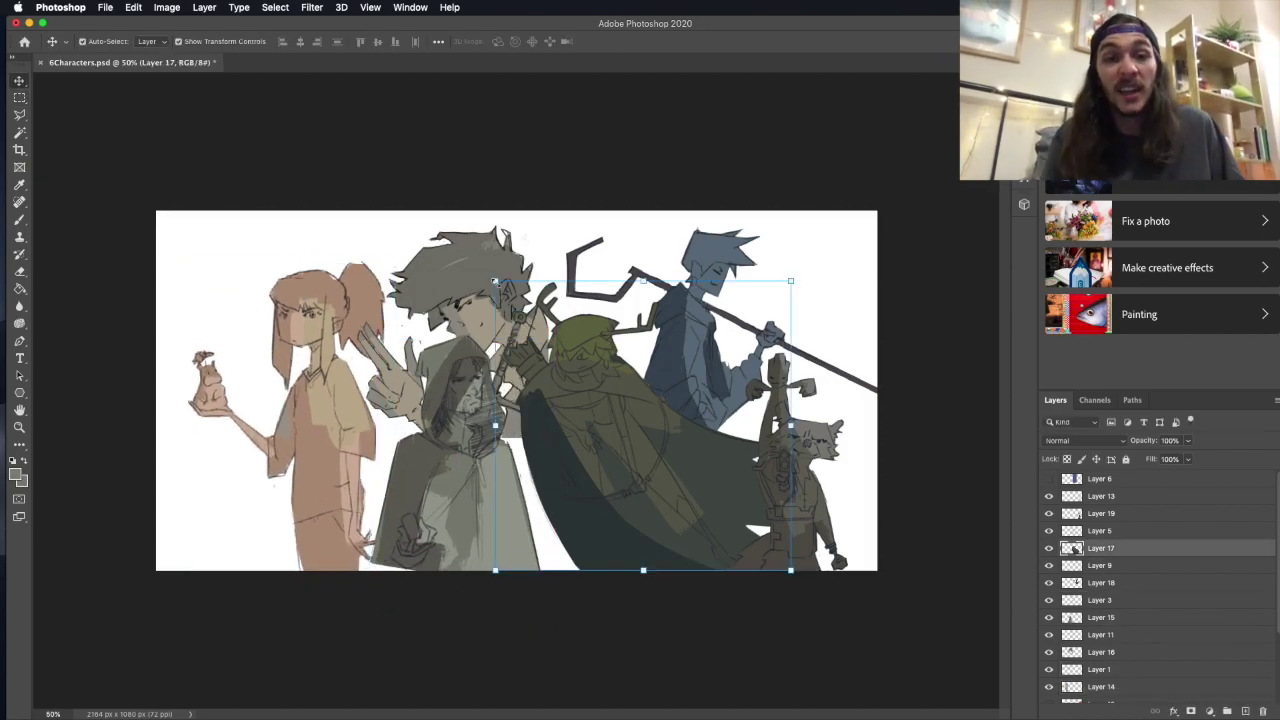
{"action": "key", "text": "super+t"}
{"action": "left_click_drag", "start_coordinate": [716, 468], "coordinate": [562, 348]}
{"action": "key", "text": "Return"}
Rearrange the hooded figure, staff carrier and smoker into a tighter overlapping group.
{"action": "left_click_drag", "start_coordinate": [490, 320], "coordinate": [790, 440]}
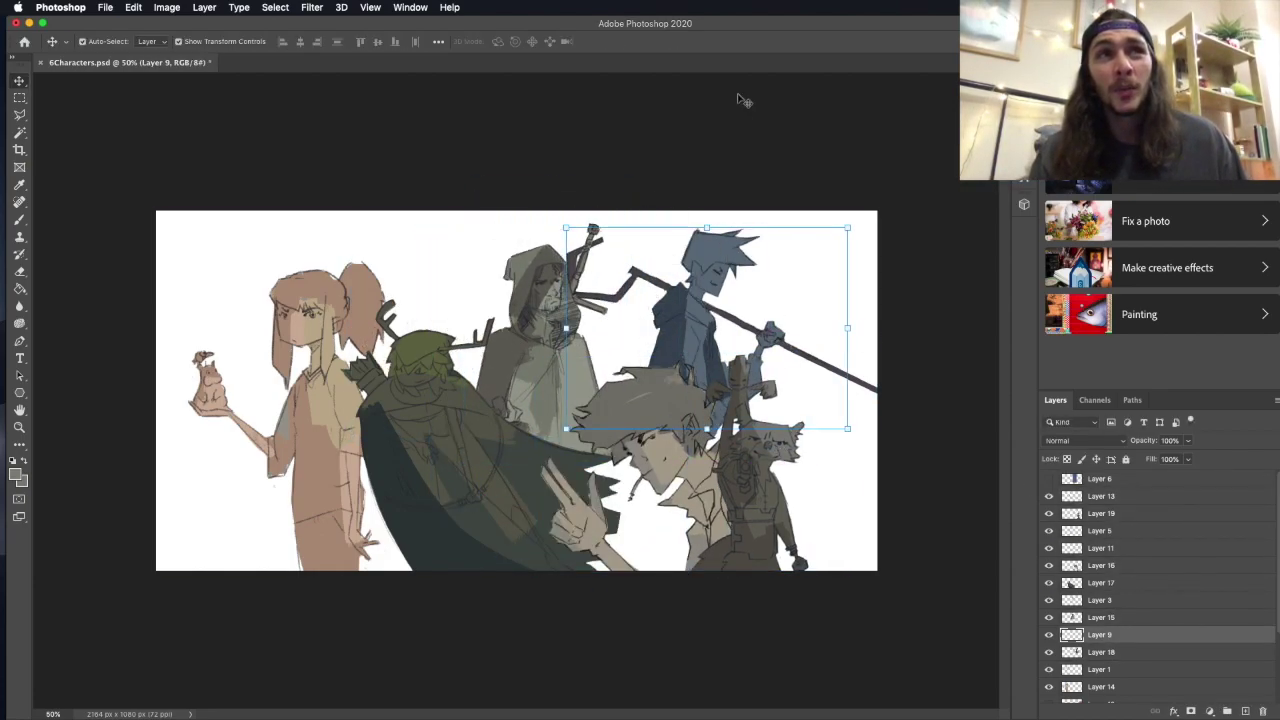
{"action": "left_click_drag", "start_coordinate": [715, 330], "coordinate": [557, 335]}
{"action": "left_click_drag", "start_coordinate": [520, 380], "coordinate": [690, 350]}
{"action": "left_click_drag", "start_coordinate": [735, 400], "coordinate": [677, 444]}
{"action": "left_click_drag", "start_coordinate": [300, 420], "coordinate": [278, 413]}
{"action": "left_click", "coordinate": [617, 414]}
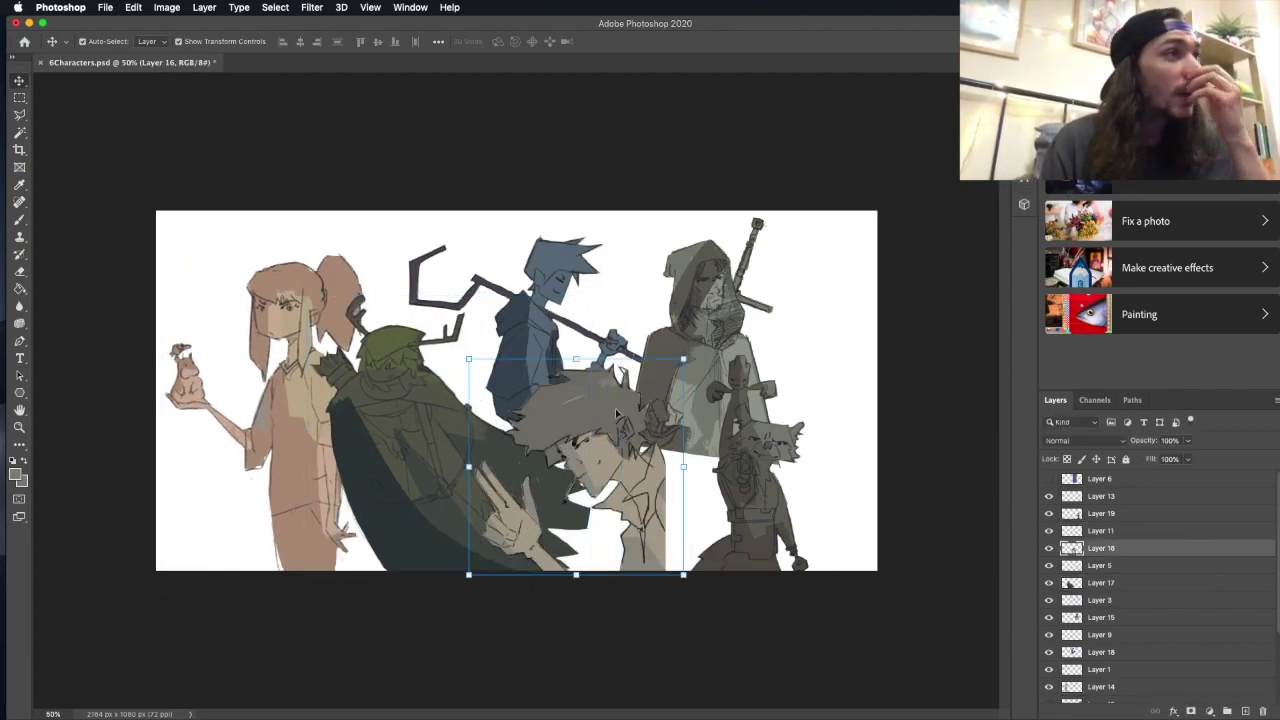
{"action": "left_click", "coordinate": [829, 120]}
{"action": "key", "text": "Return"}
{"action": "mouse_move", "coordinate": [618, 404]}
{"action": "left_mouse_down"}
{"action": "mouse_move", "coordinate": [583, 400]}
{"action": "mouse_move", "coordinate": [557, 424]}
{"action": "left_mouse_up"}
Select the hooded and smoking figures' layers and move the raccoon and tree figure left.
{"action": "key", "text": "b"}
{"action": "key", "text": "alt+bracketleft"}
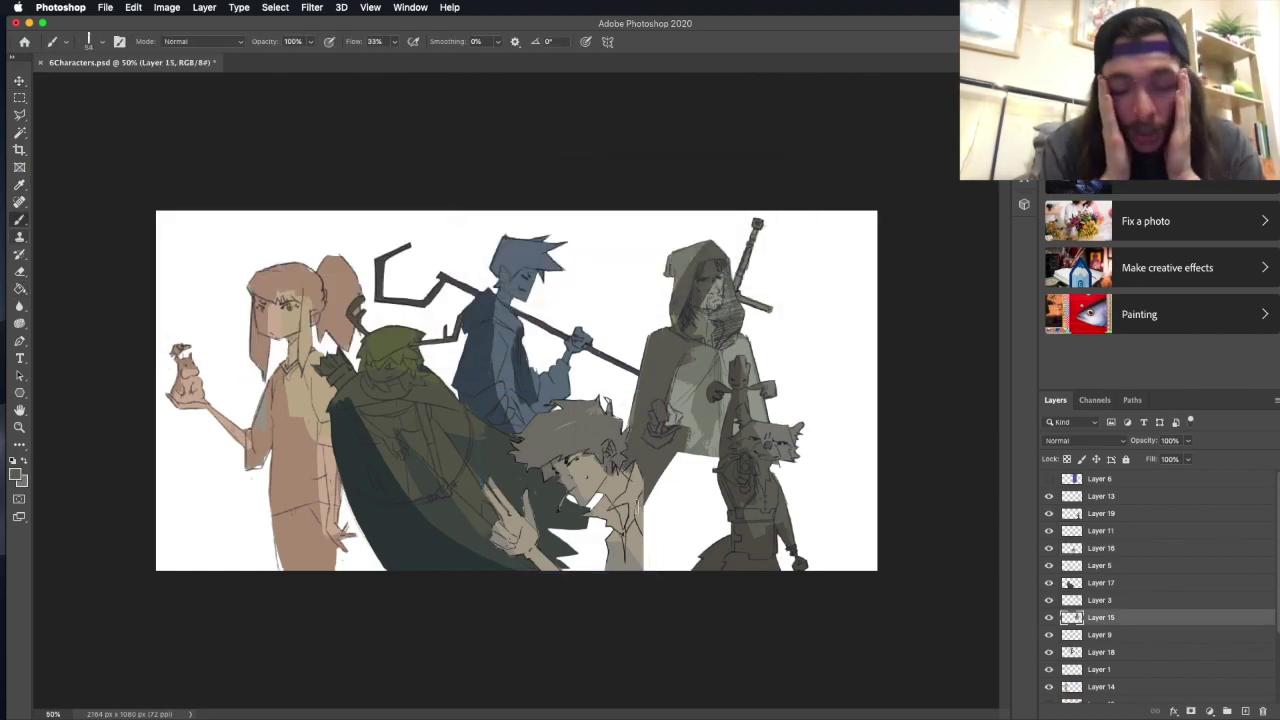
{"action": "left_click", "coordinate": [812, 364], "text": "super"}
{"action": "left_click", "coordinate": [731, 405], "text": "super"}
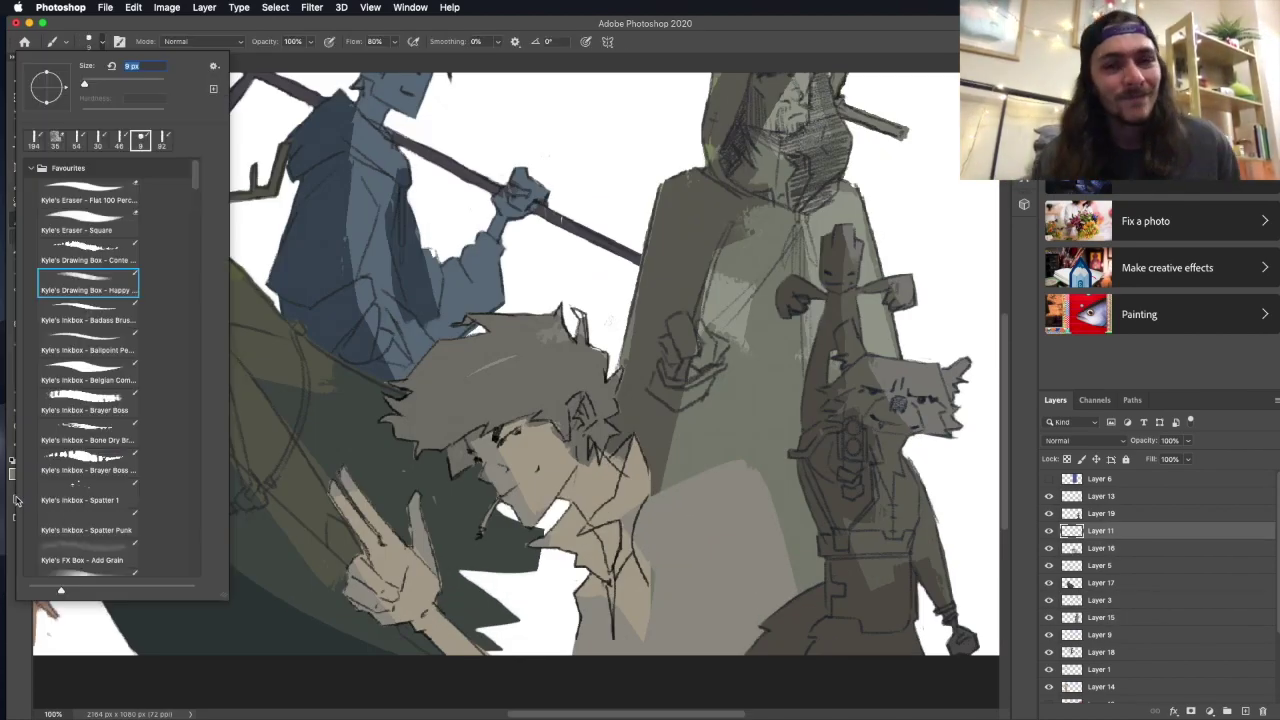
{"action": "key", "text": "Return"}
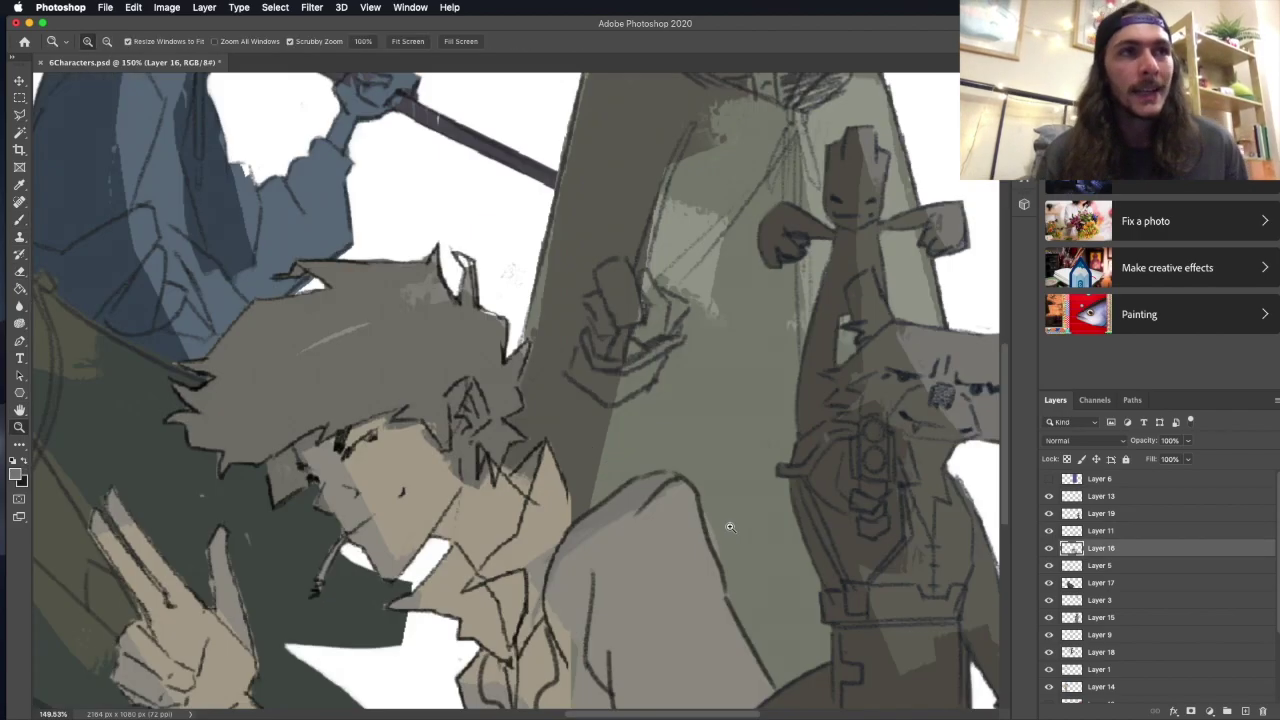
{"action": "key", "text": "super+0"}
{"action": "left_click_drag", "start_coordinate": [882, 460], "coordinate": [748, 247]}
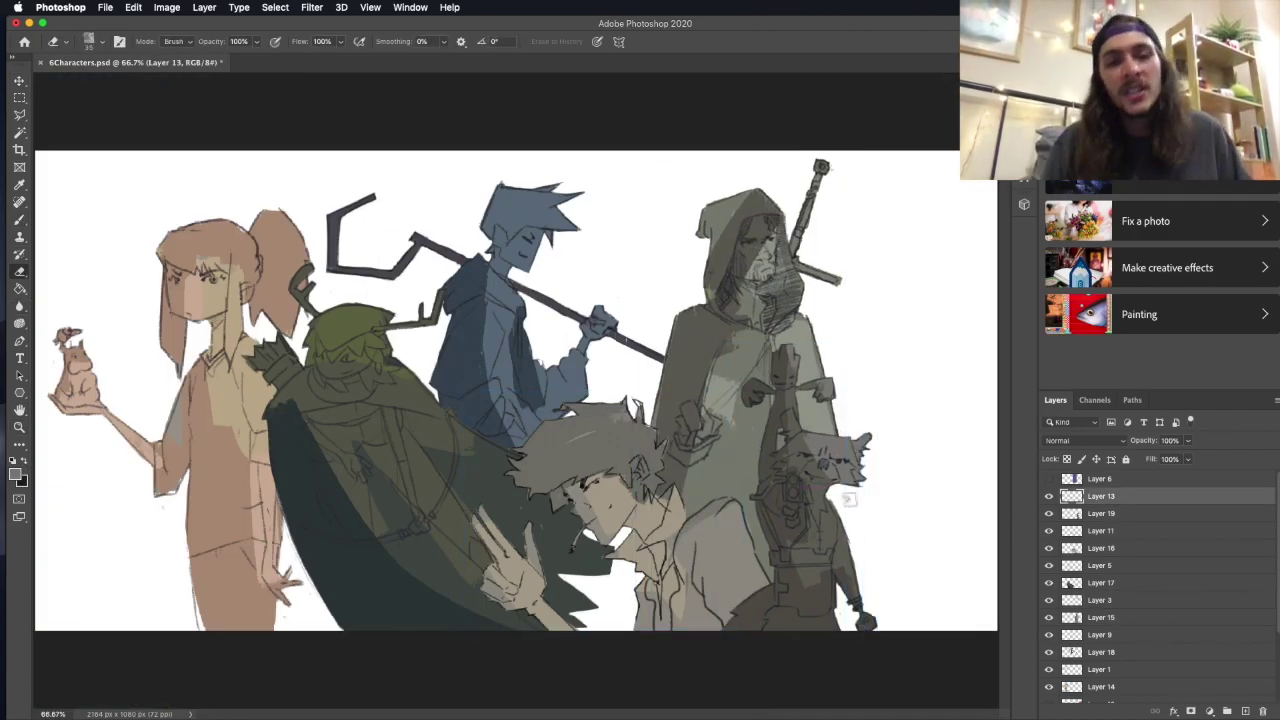
Crop the canvas to the kept area, trimming it to 2095 × 1080 px.
{"action": "key", "text": "m"}
{"action": "key", "text": "super+minus"}
{"action": "left_click_drag", "start_coordinate": [150, 205], "coordinate": [818, 645]}
{"action": "left_click", "coordinate": [167, 7]}
{"action": "left_click", "coordinate": [172, 148]}
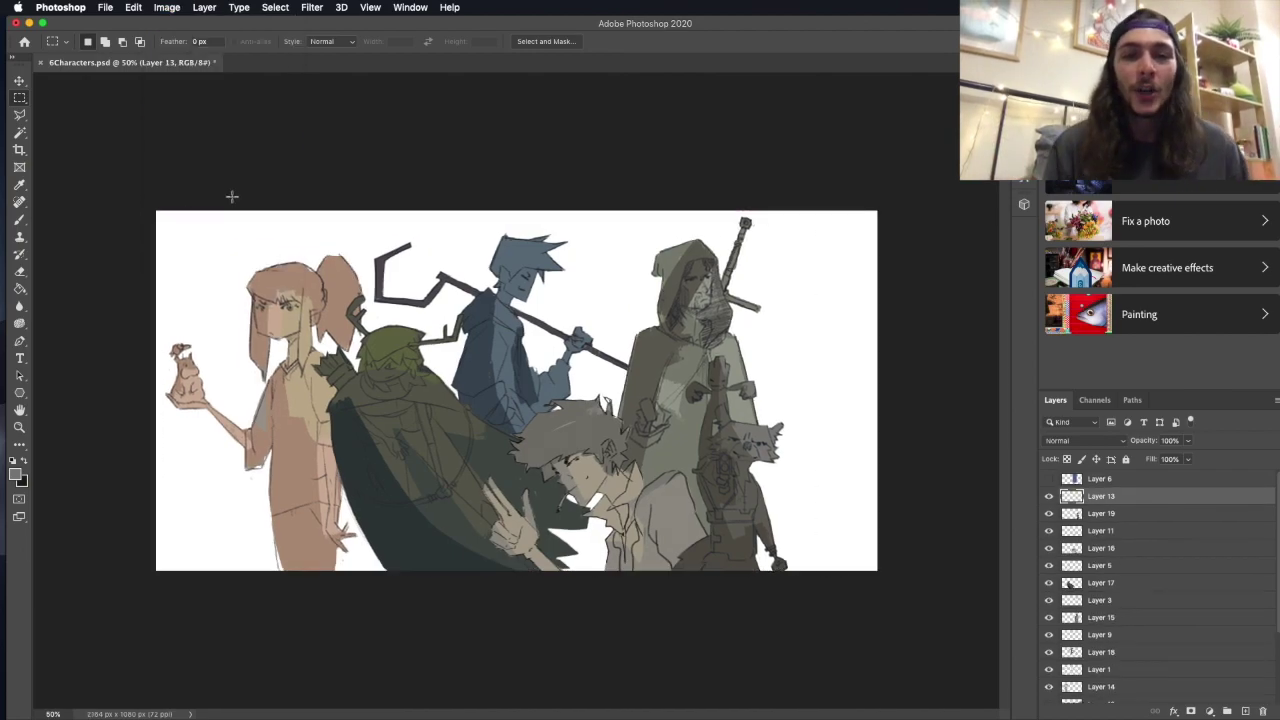
{"action": "left_click_drag", "start_coordinate": [229, 194], "coordinate": [800, 663]}
{"action": "left_click", "coordinate": [133, 7]}
{"action": "left_click", "coordinate": [171, 104]}
Add a new Layer 20 and set its blend mode to Color Burn.
{"action": "key", "text": "b"}
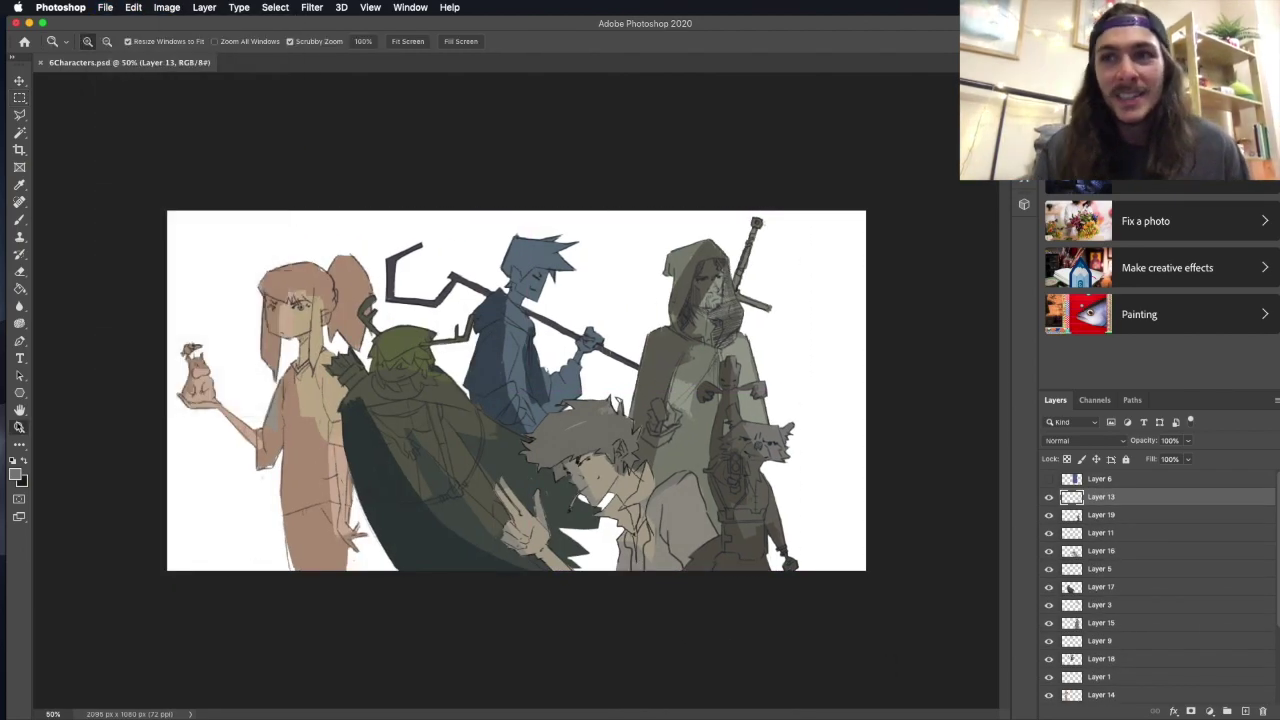
{"action": "key", "text": "super+plus"}
{"action": "left_click", "coordinate": [1085, 440]}
{"action": "key", "text": "Escape"}
{"action": "key", "text": "alt+shift+super+n"}
{"action": "left_click", "coordinate": [1085, 440]}
Set the new layer to Color Burn and duplicate Layer 14 as an Overlay copy.
{"action": "left_click", "coordinate": [1100, 603]}
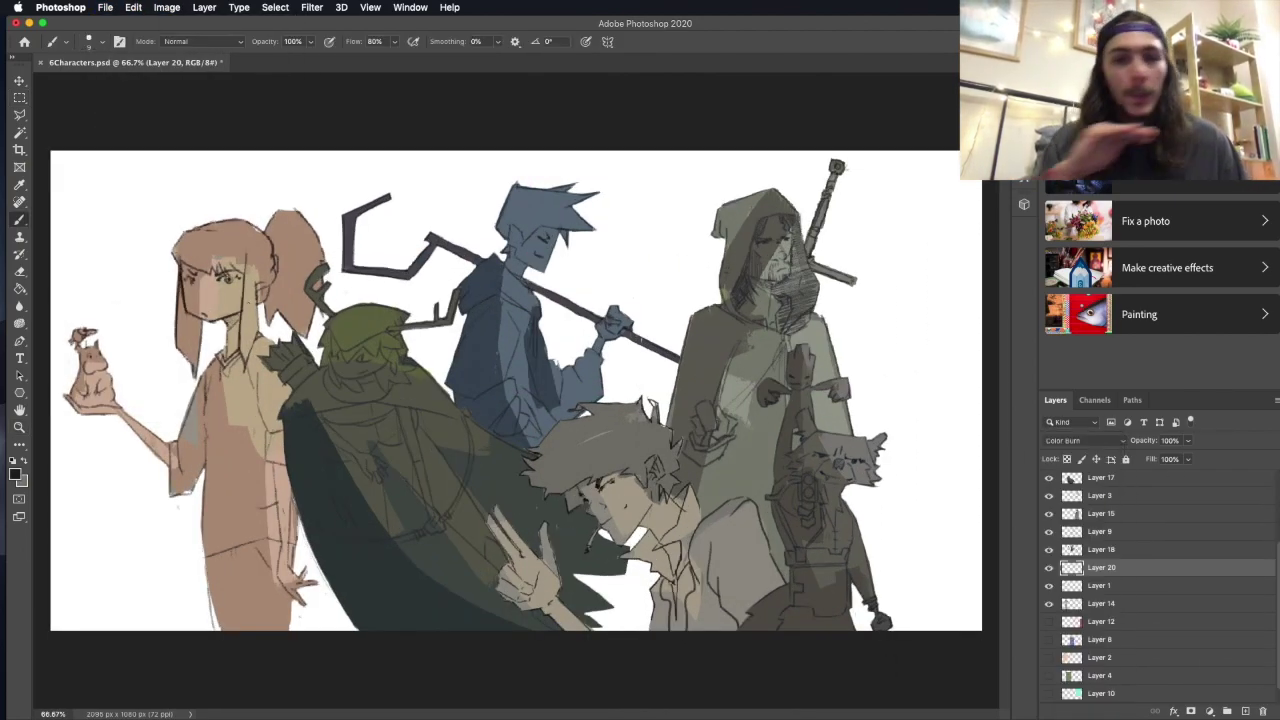
{"action": "left_click", "coordinate": [204, 7]}
{"action": "left_click", "coordinate": [230, 57]}
{"action": "left_click", "coordinate": [1085, 440]}
Paint the girl's hair dark red on the Layer 14 copy and return it to Normal.
{"action": "left_click", "coordinate": [1060, 583]}
{"action": "key", "text": "i"}
{"action": "left_click", "coordinate": [14, 475]}
{"action": "left_click", "coordinate": [480, 119]}
{"action": "key", "text": "b"}
{"action": "left_click_drag", "start_coordinate": [200, 240], "coordinate": [300, 300]}
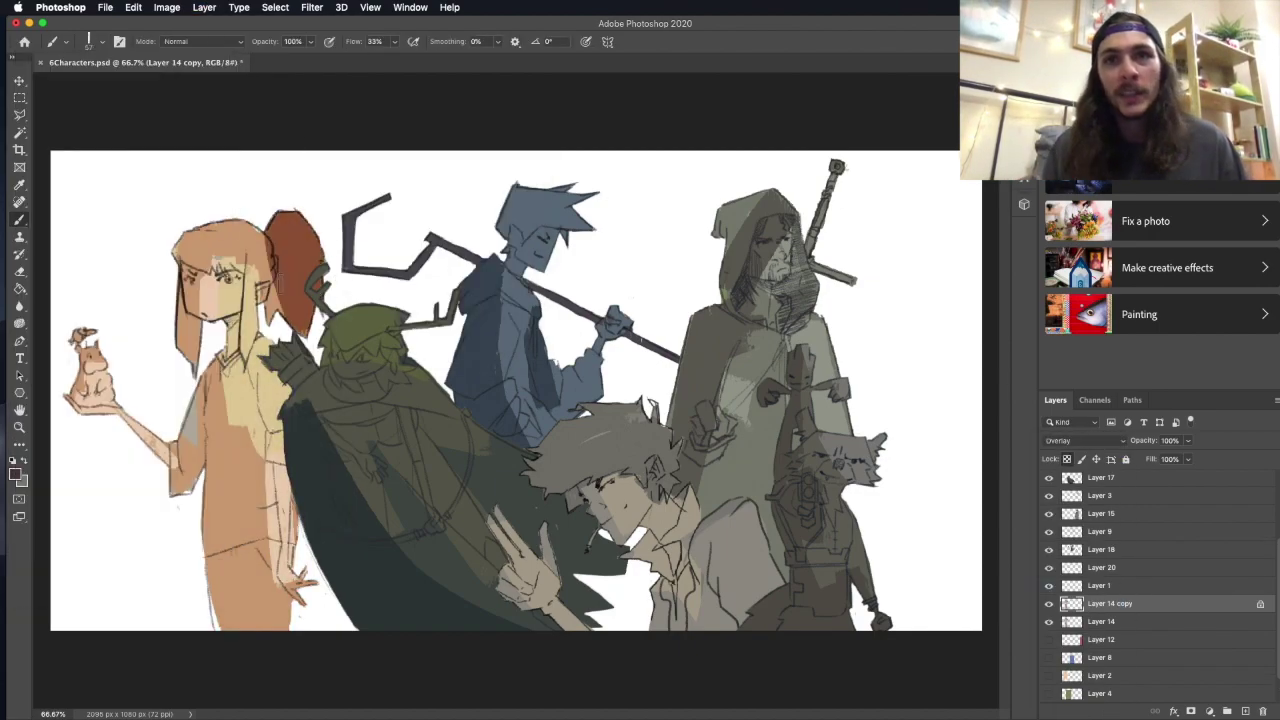
{"action": "left_click", "coordinate": [1085, 440]}
{"action": "left_click", "coordinate": [1060, 292]}
Repaint the girl's face in a peach skin tone and switch to a round brush.
{"action": "left_click", "coordinate": [14, 475]}
{"action": "left_click", "coordinate": [594, 140]}
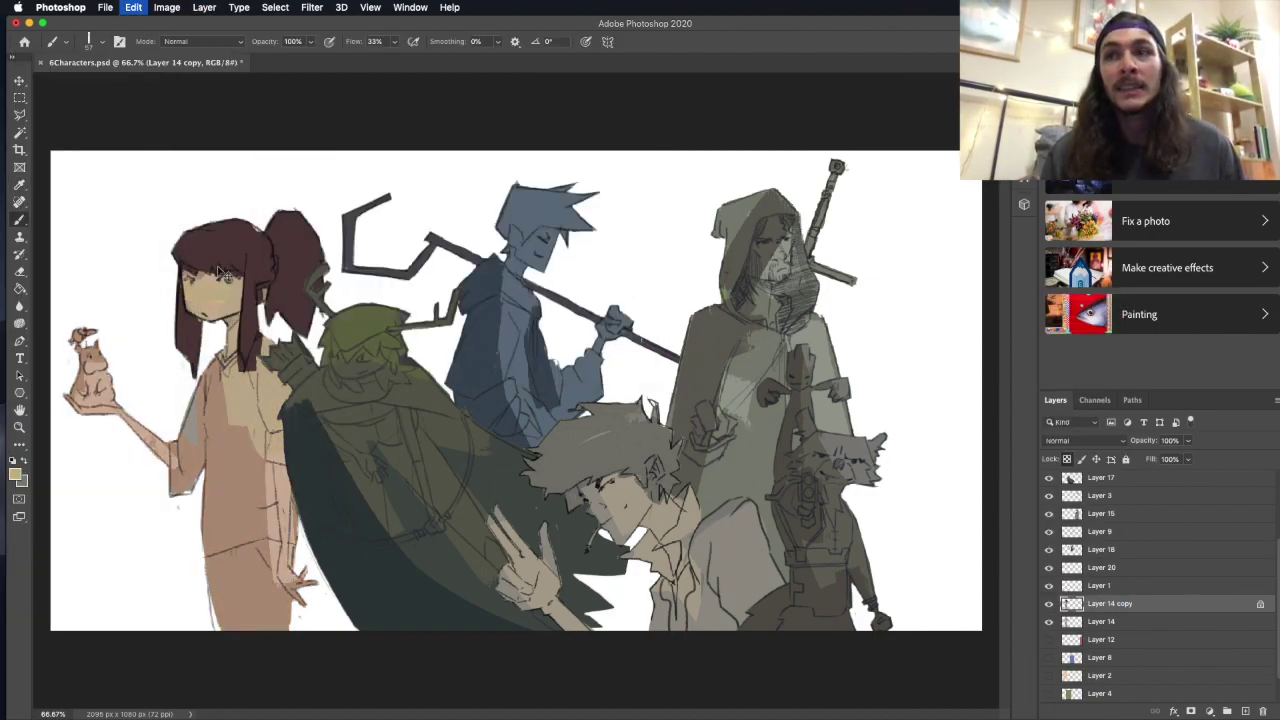
{"action": "left_click_drag", "start_coordinate": [222, 297], "coordinate": [230, 300]}
{"action": "left_click", "coordinate": [95, 41]}
{"action": "double_click", "coordinate": [90, 366]}
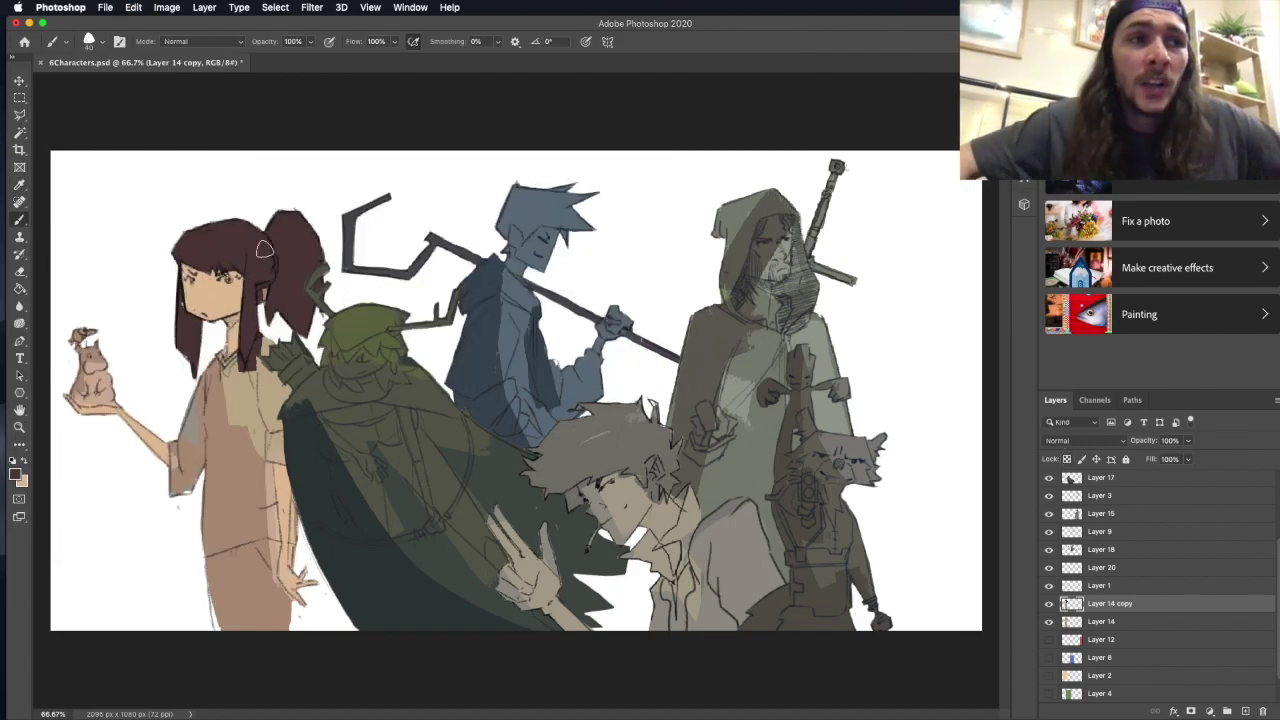
Paint the girl's shirt pink with a green stripe and her pants orange.
{"action": "left_click", "coordinate": [14, 475]}
{"action": "left_click", "coordinate": [594, 140]}
{"action": "left_click_drag", "start_coordinate": [215, 400], "coordinate": [250, 500]}
{"action": "left_click", "coordinate": [14, 475]}
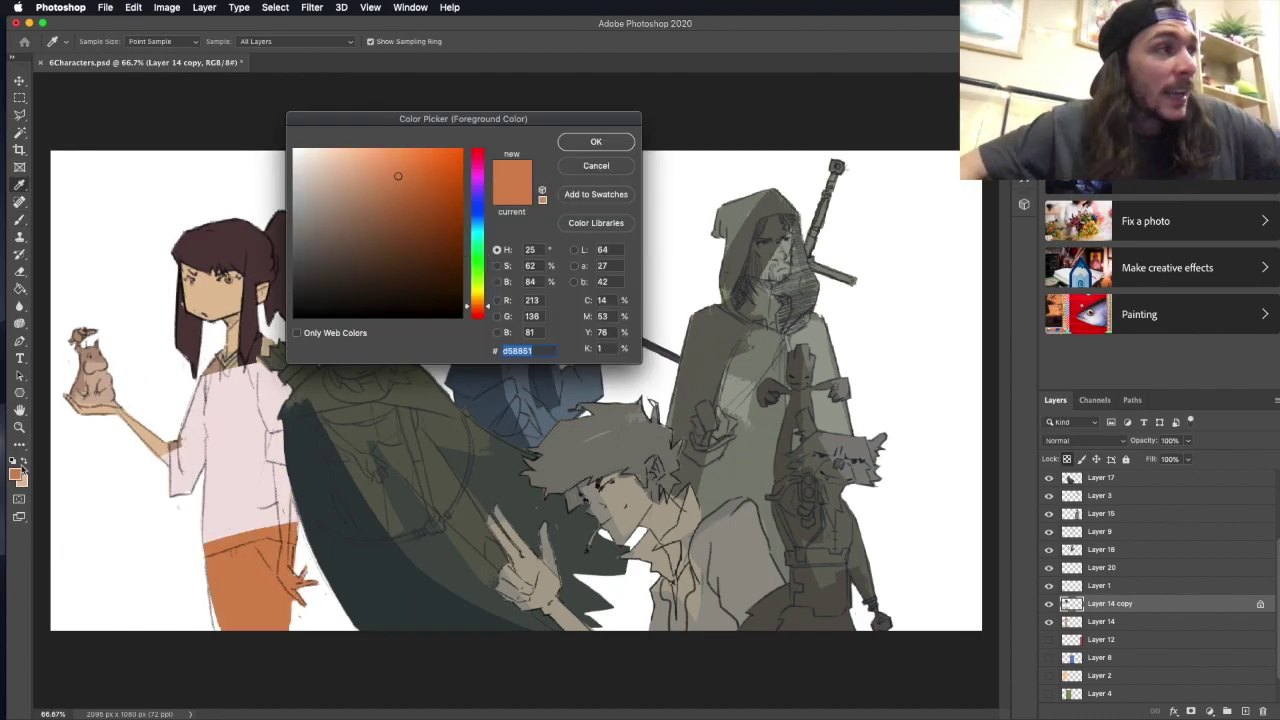
{"action": "left_click", "coordinate": [594, 140]}
{"action": "left_click_drag", "start_coordinate": [225, 550], "coordinate": [270, 600]}
{"action": "left_click", "coordinate": [88, 41]}
{"action": "double_click", "coordinate": [60, 286]}
{"action": "left_click_drag", "start_coordinate": [190, 390], "coordinate": [280, 420]}
Paint the rabbit a pale, lighter colour and add another colour stroke on the pants.
{"action": "left_click", "coordinate": [14, 475]}
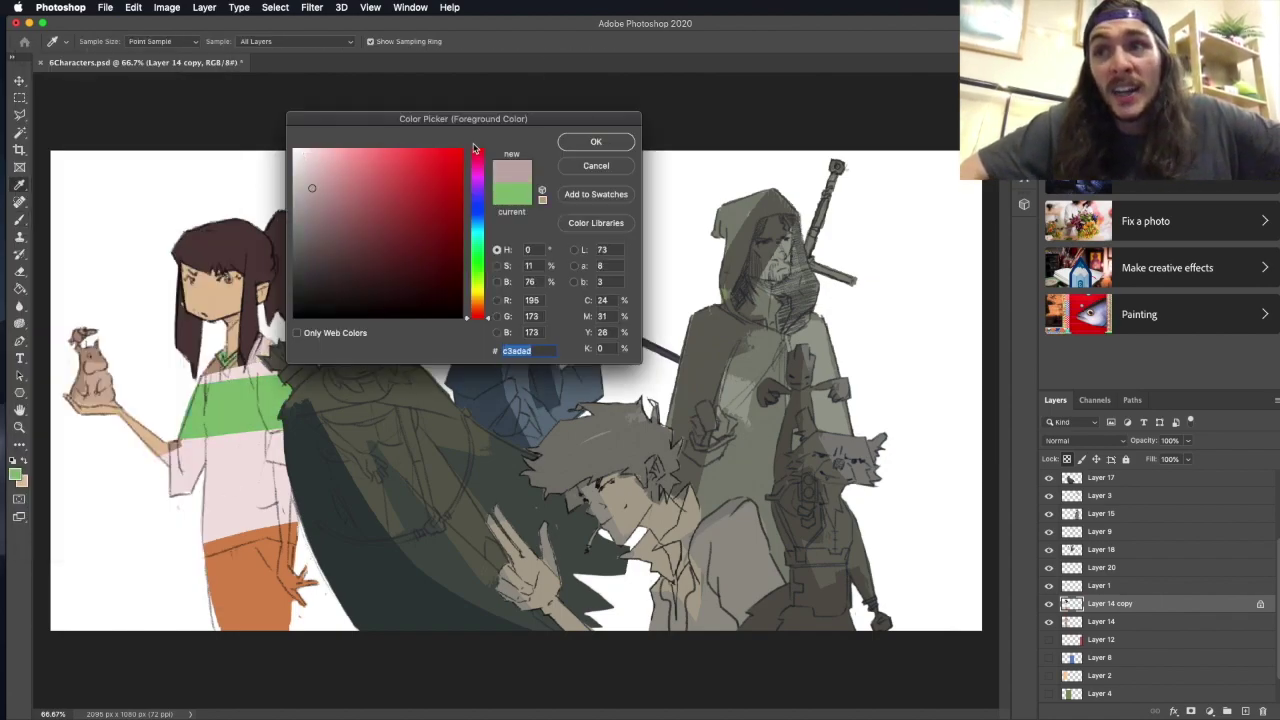
{"action": "left_click", "coordinate": [594, 140]}
{"action": "left_click_drag", "start_coordinate": [80, 360], "coordinate": [100, 395]}
{"action": "left_click", "coordinate": [14, 475]}
{"action": "left_click", "coordinate": [594, 140]}
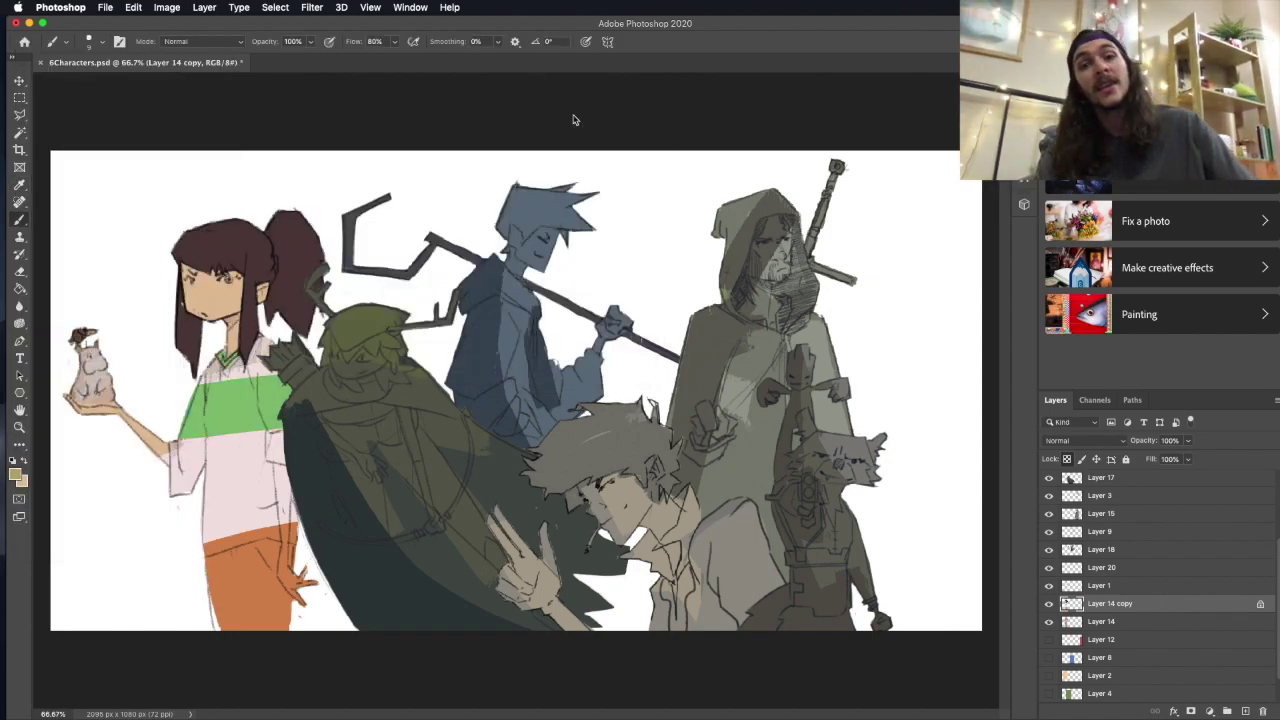
{"action": "left_click", "coordinate": [14, 475]}
{"action": "left_click", "coordinate": [594, 140]}
{"action": "left_click_drag", "start_coordinate": [210, 530], "coordinate": [285, 550]}
Add a new blend-mode layer and paint reddish blush on the girl's cheeks.
{"action": "left_click", "coordinate": [88, 41]}
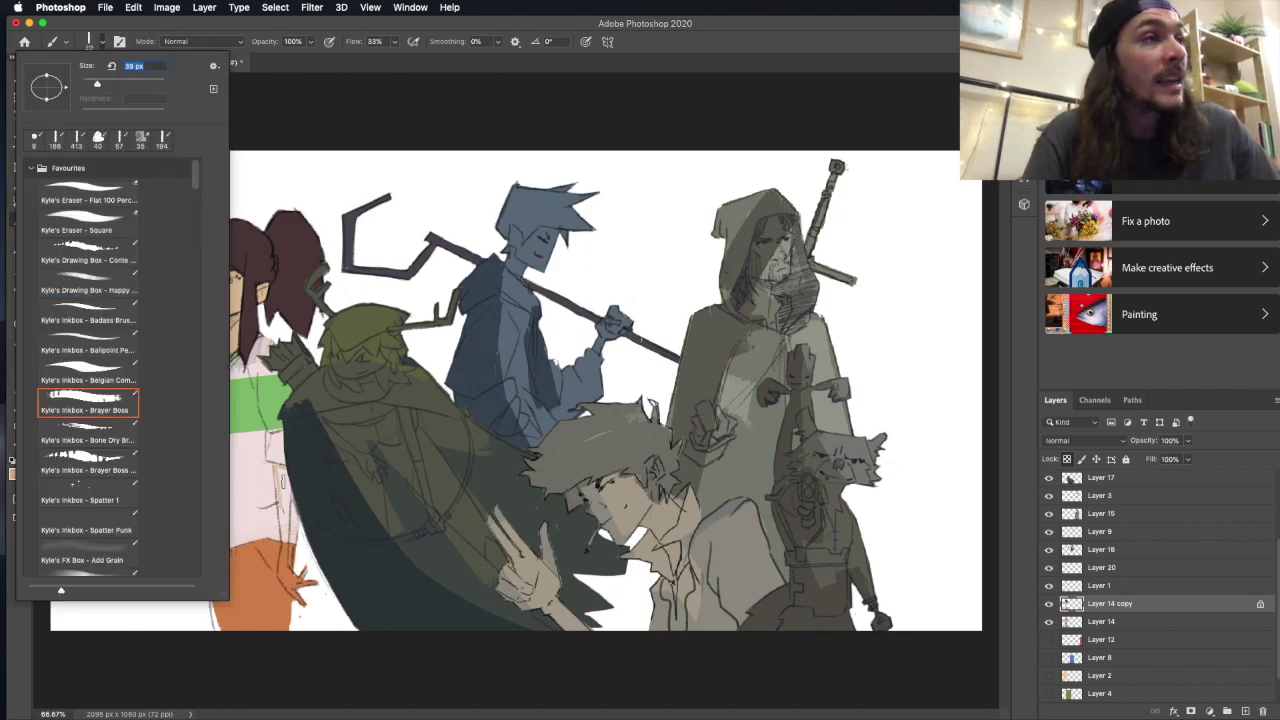
{"action": "double_click", "coordinate": [114, 406]}
{"action": "left_click", "coordinate": [14, 475]}
{"action": "left_click", "coordinate": [594, 140]}
{"action": "left_click", "coordinate": [1245, 711]}
{"action": "left_click", "coordinate": [1085, 440]}
{"action": "left_click", "coordinate": [1063, 594]}
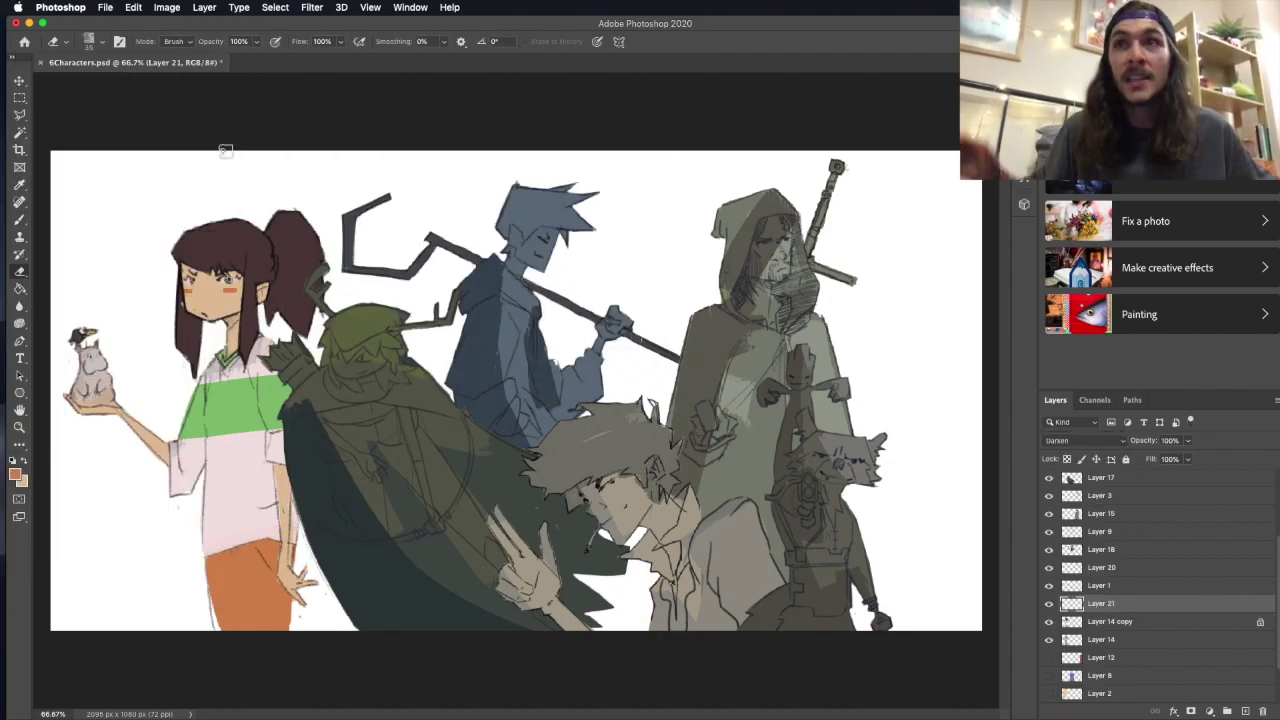
{"action": "left_click", "coordinate": [1085, 440]}
{"action": "left_click", "coordinate": [1063, 604]}
{"action": "left_click", "coordinate": [1245, 711]}
{"action": "left_click_drag", "start_coordinate": [214, 290], "coordinate": [234, 291]}
Block dark teal over the girl's hair, body and rabbit on a Darken layer at 62%.
{"action": "left_click", "coordinate": [14, 475]}
{"action": "left_click", "coordinate": [594, 140]}
{"action": "left_click", "coordinate": [1245, 711]}
{"action": "left_click_drag", "start_coordinate": [185, 175], "coordinate": [190, 430]}
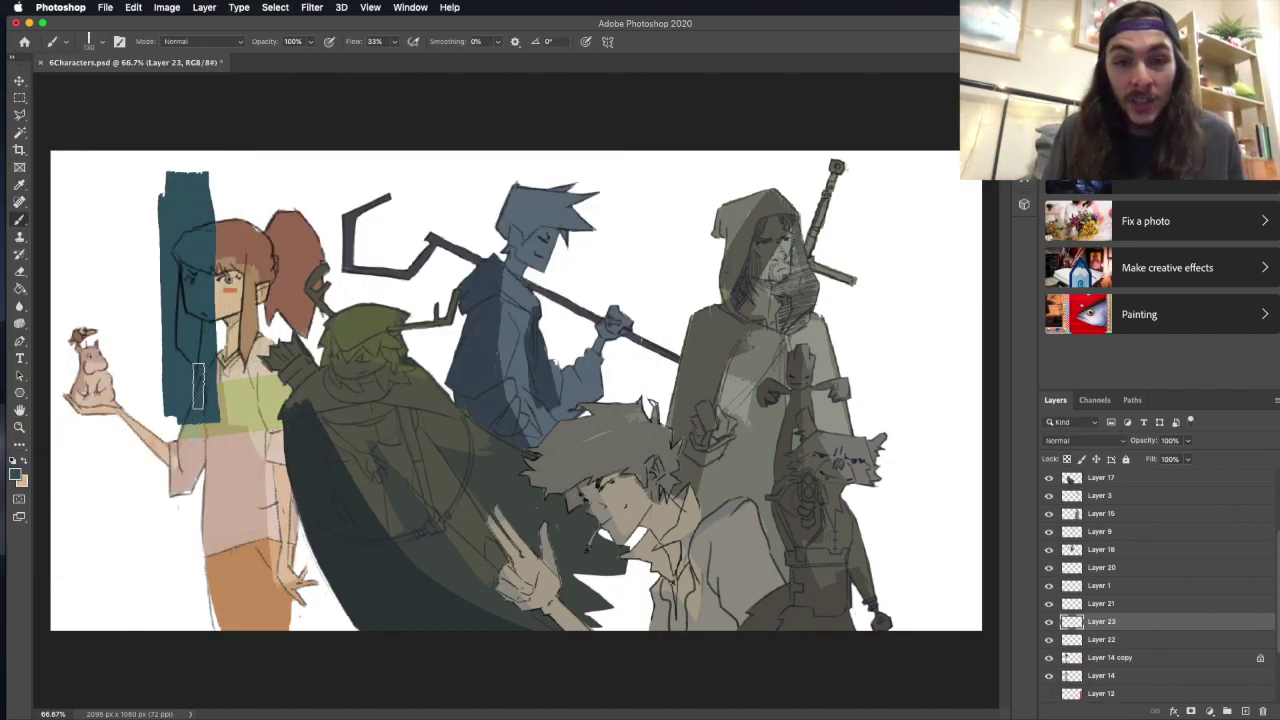
{"action": "left_click_drag", "start_coordinate": [80, 320], "coordinate": [110, 455]}
{"action": "left_click_drag", "start_coordinate": [180, 360], "coordinate": [246, 630]}
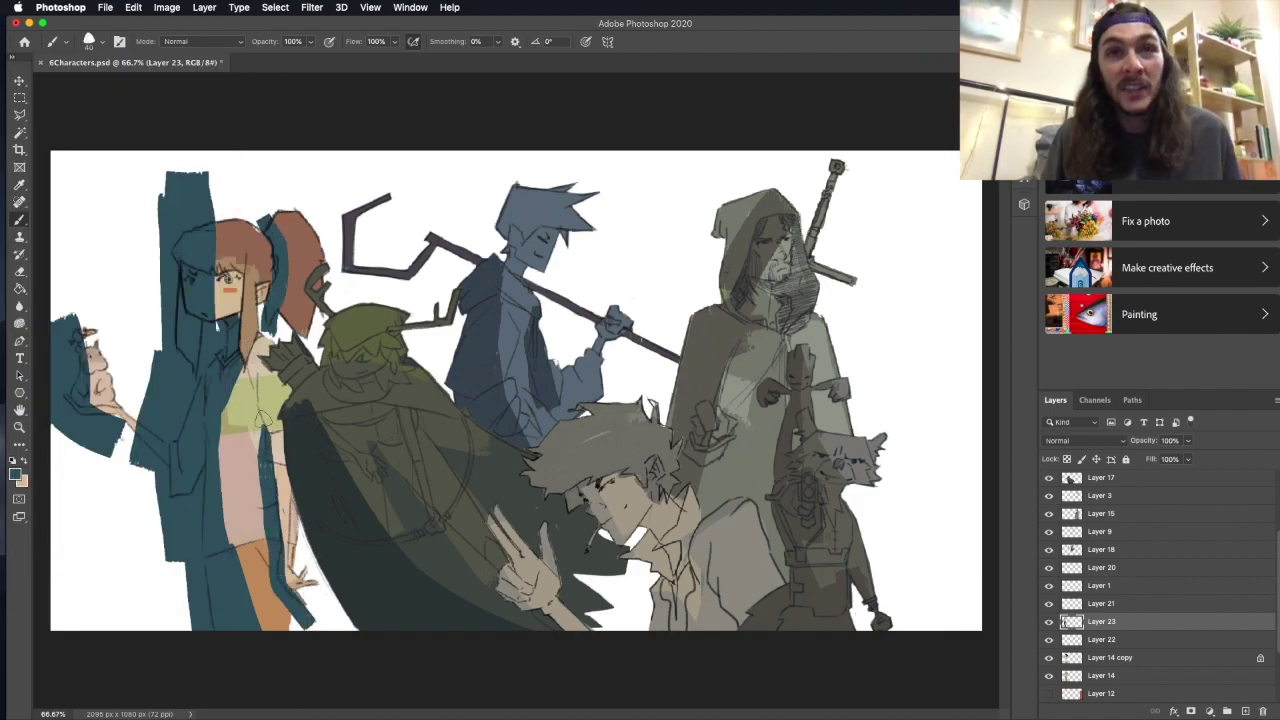
{"action": "left_click", "coordinate": [1085, 440]}
{"action": "left_click", "coordinate": [1085, 470]}
Delete the teal outside the girl using a colour-based selection around her.
{"action": "left_click", "coordinate": [1187, 440]}
{"action": "left_click_drag", "start_coordinate": [1150, 457], "coordinate": [1140, 457]}
{"action": "key", "text": "w"}
{"action": "left_click", "coordinate": [1071, 621], "text": "ctrl"}
{"action": "key", "text": "Delete"}
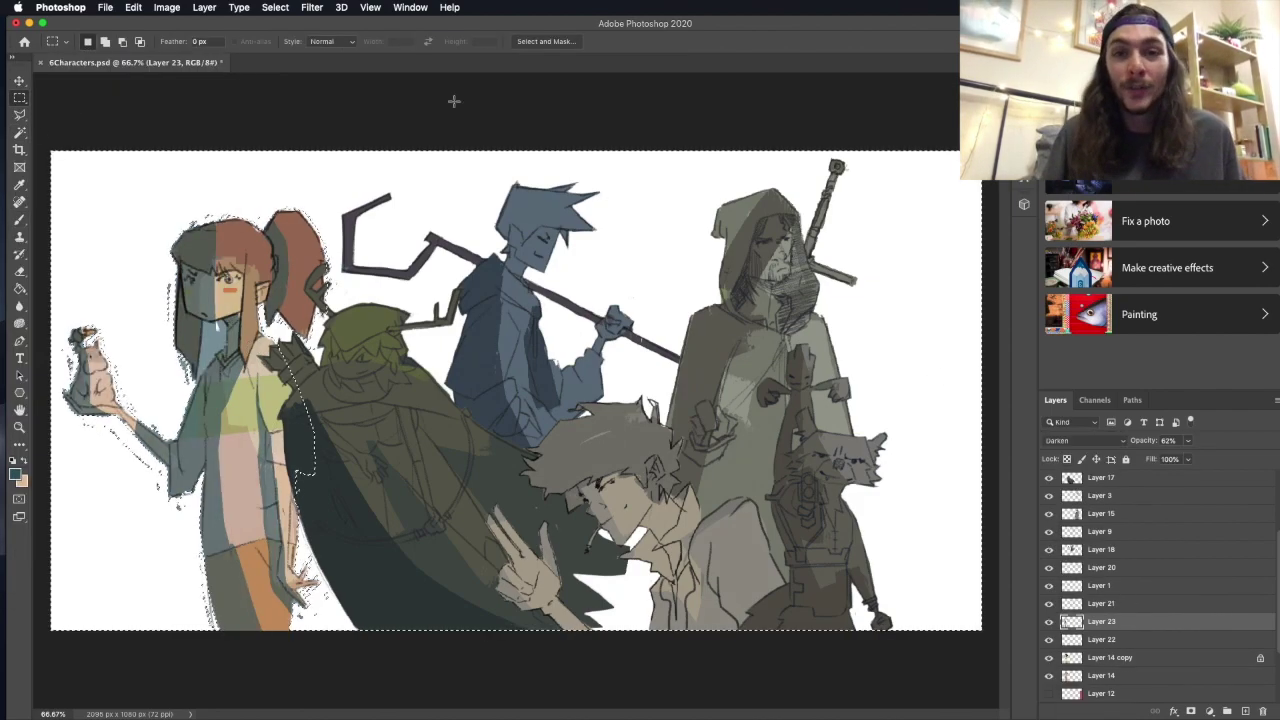
Select the archer's colour layer and sample a colour from the archer.
{"action": "scroll", "coordinate": [1150, 600], "scroll_direction": "up", "scroll_amount": 3}
{"action": "left_click", "coordinate": [1100, 568]}
{"action": "key", "text": "i"}
{"action": "left_click", "coordinate": [14, 475]}
Paint the archer's hood yellow with a teal band and raise flow to 80%.
{"action": "left_click", "coordinate": [596, 141]}
{"action": "key", "text": "b"}
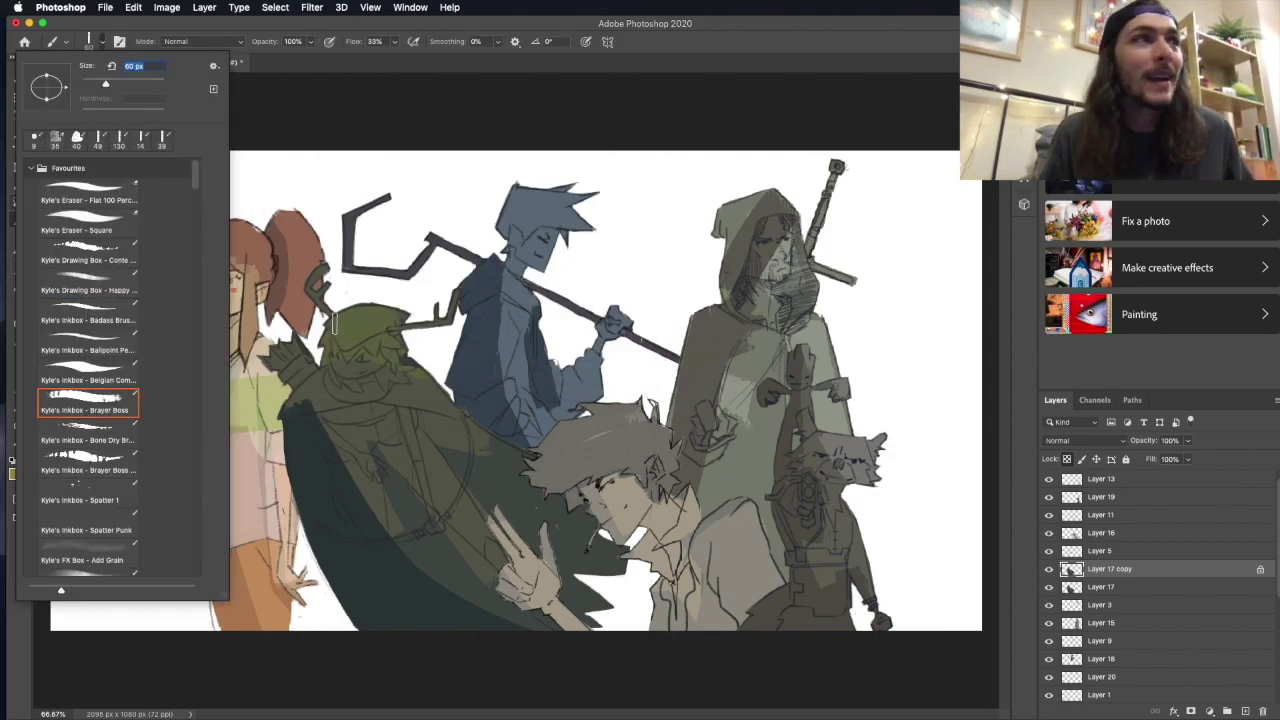
{"action": "left_click_drag", "start_coordinate": [335, 320], "coordinate": [405, 330]}
{"action": "left_click_drag", "start_coordinate": [330, 350], "coordinate": [400, 355]}
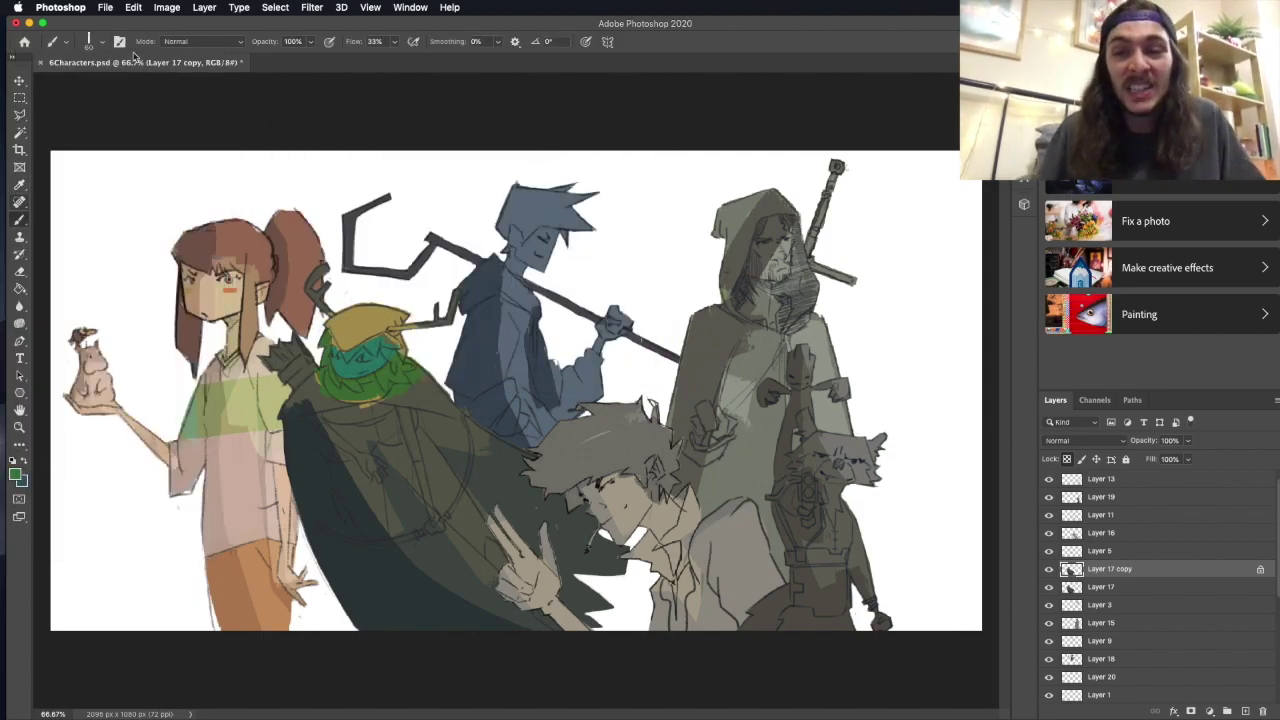
{"action": "key", "text": "shift+8"}
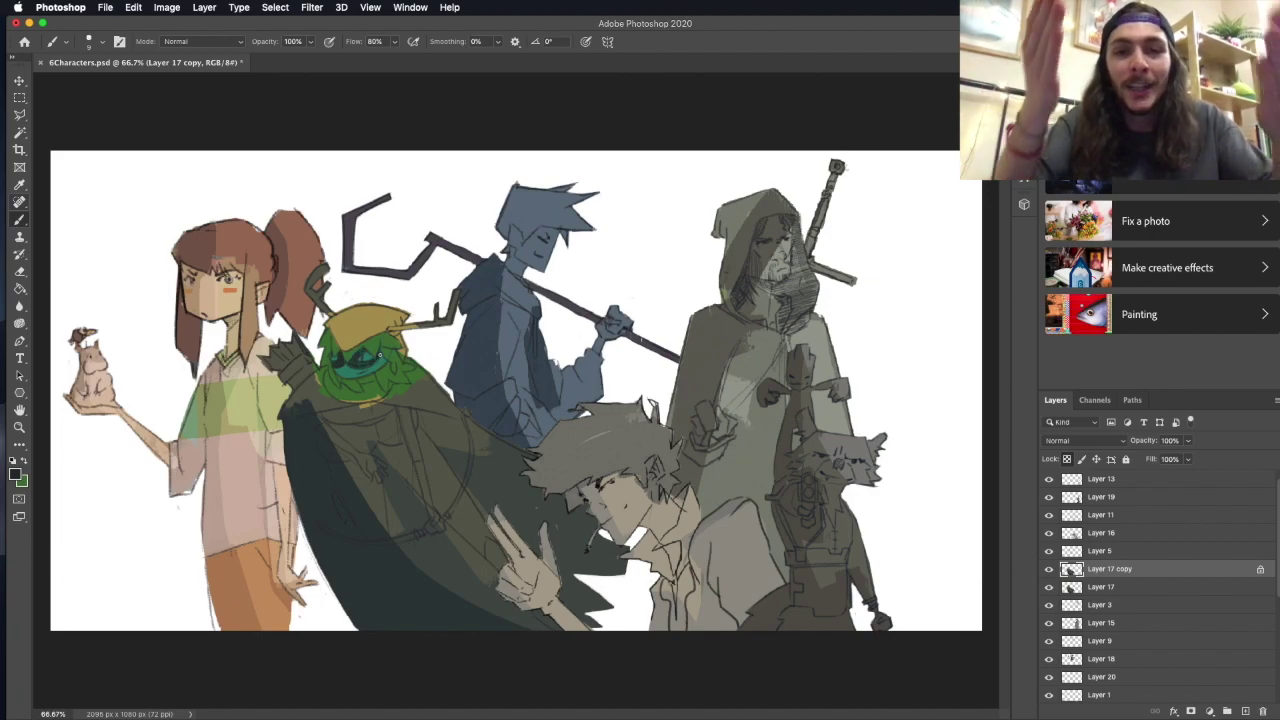
Sample the archer's green face colour and paint his tunic blue at 33% flow.
{"action": "left_click", "coordinate": [385, 363], "text": "alt"}
{"action": "left_click", "coordinate": [14, 475]}
{"action": "left_click", "coordinate": [596, 141]}
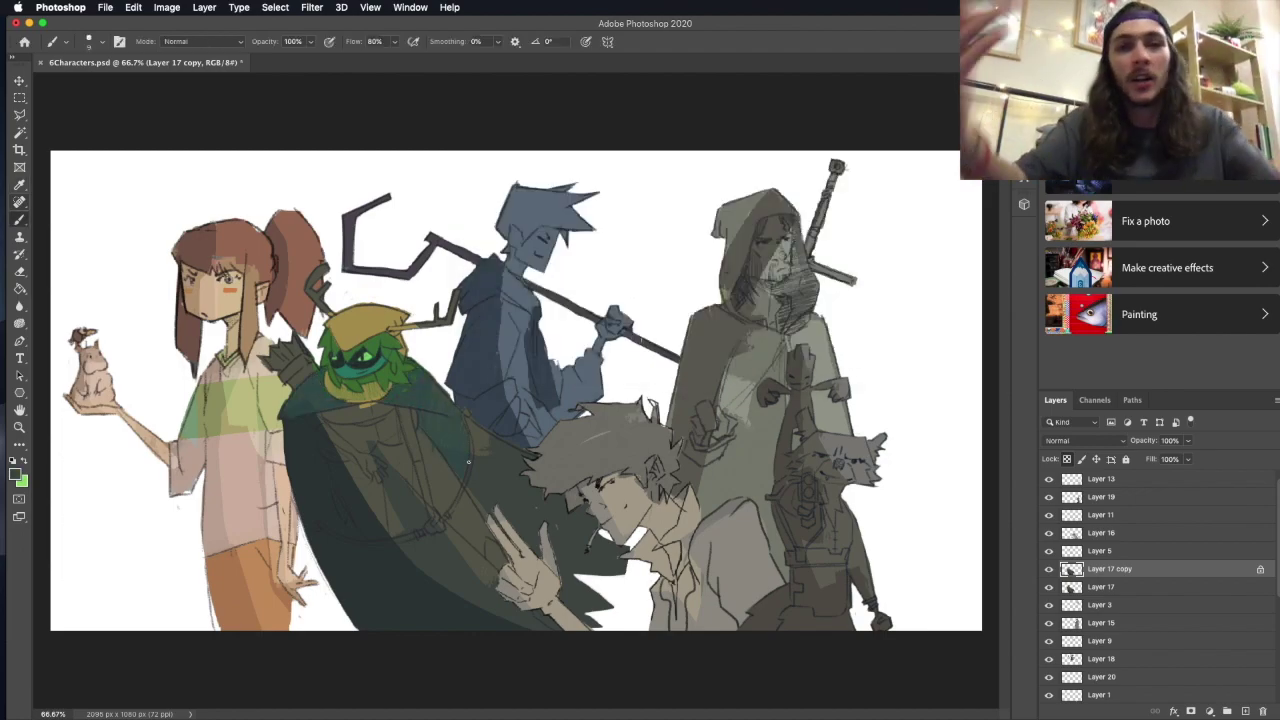
{"action": "key", "text": "shift+3"}
{"action": "key", "text": "shift+3"}
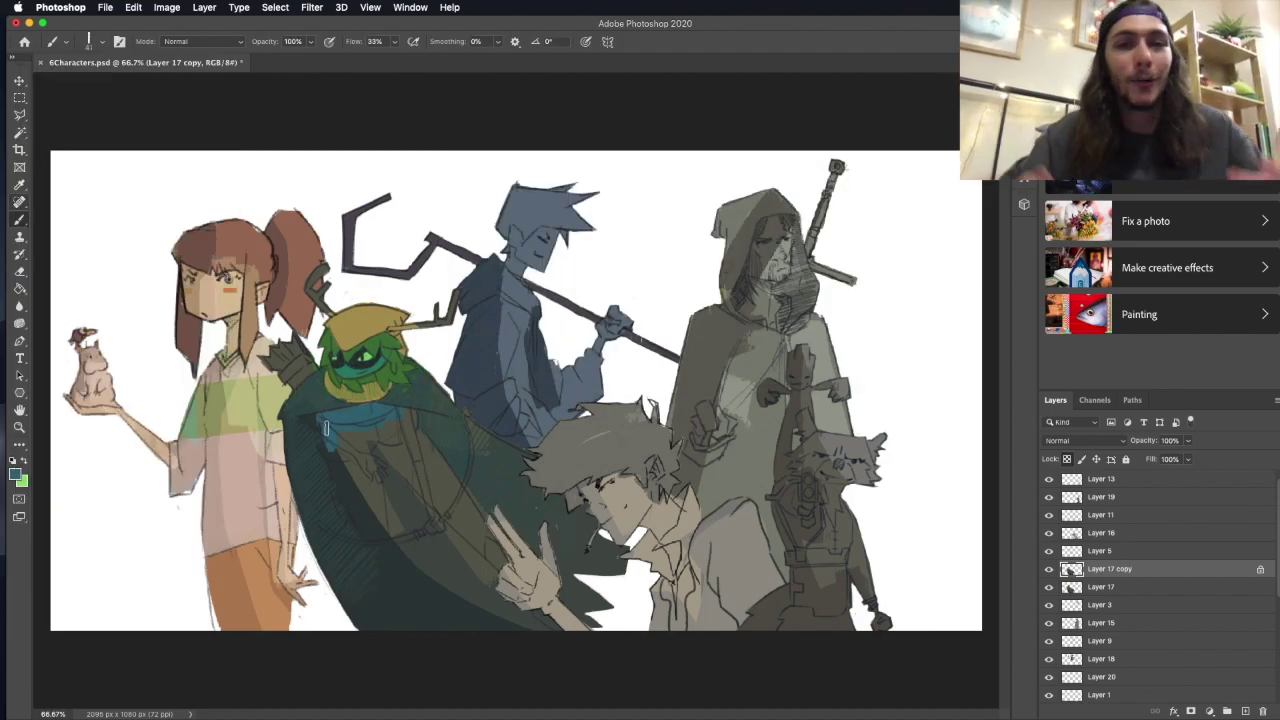
{"action": "left_click_drag", "start_coordinate": [350, 455], "coordinate": [314, 422]}
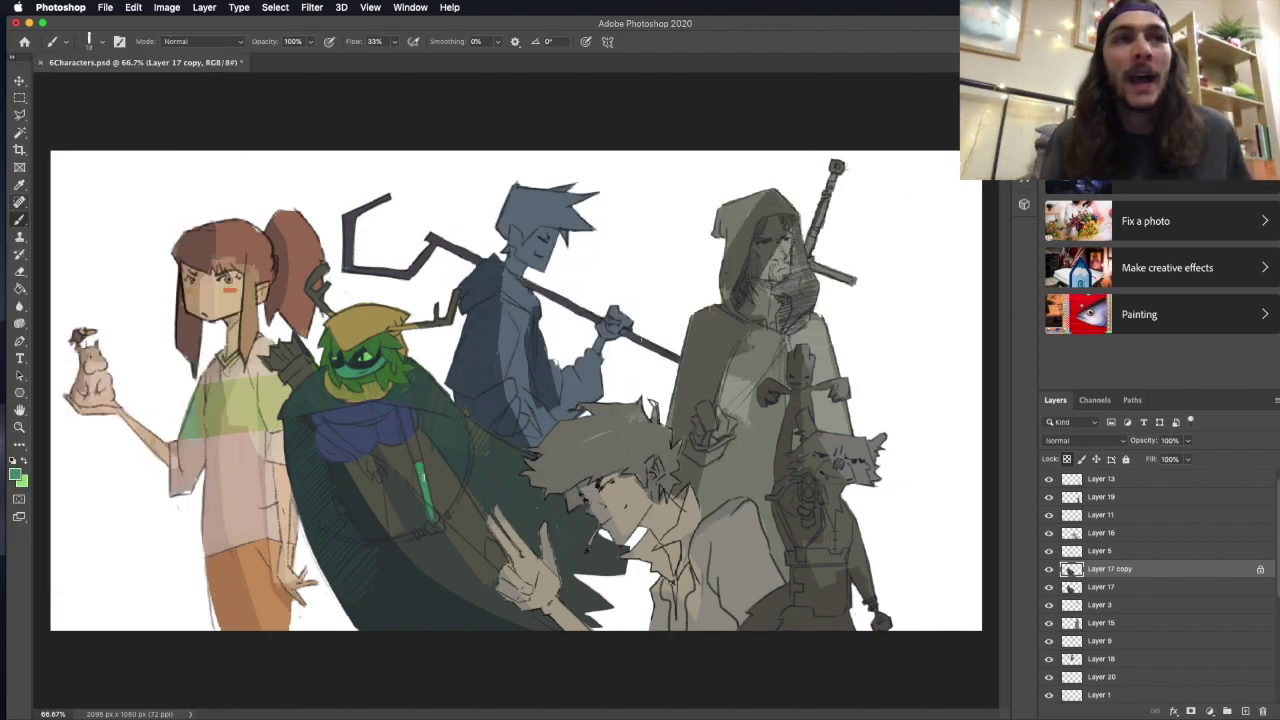
{"action": "left_click", "coordinate": [409, 440]}
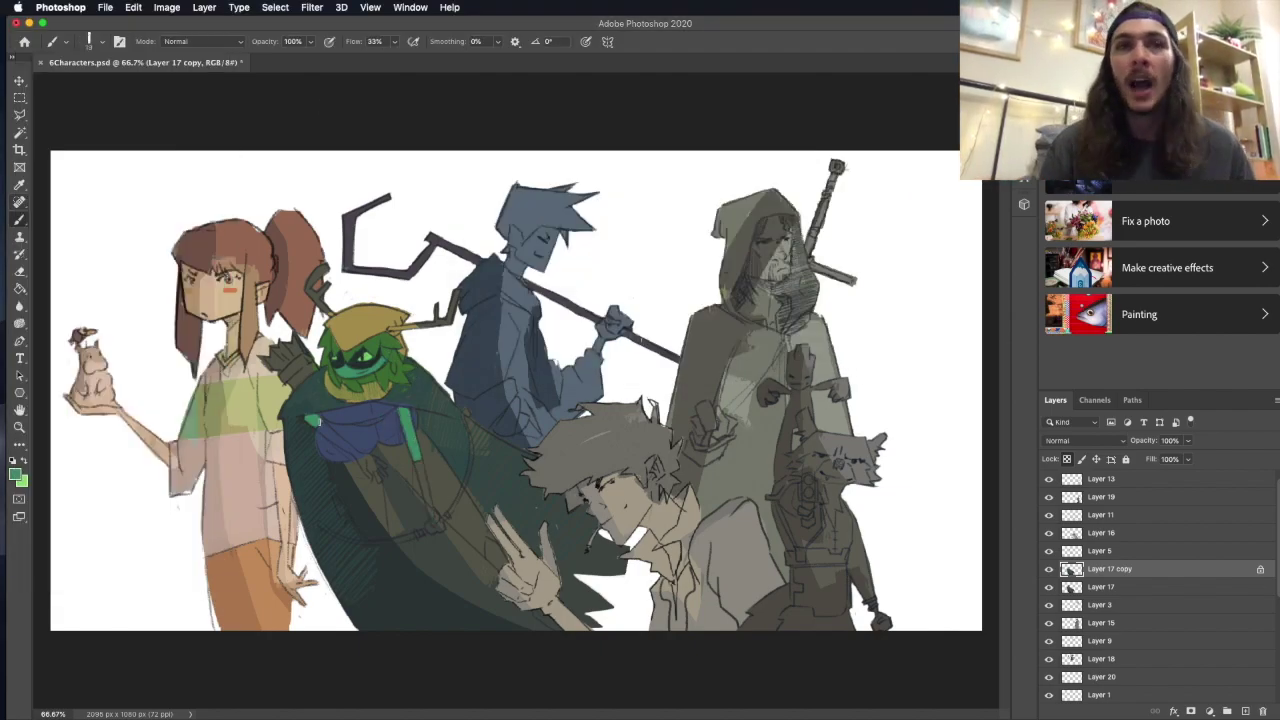
Switch to a size 40 brush and pick a colour for the archer's arms.
{"action": "left_click", "coordinate": [95, 41]}
{"action": "double_click", "coordinate": [120, 400]}
{"action": "key", "text": "i"}
{"action": "left_click", "coordinate": [15, 475]}
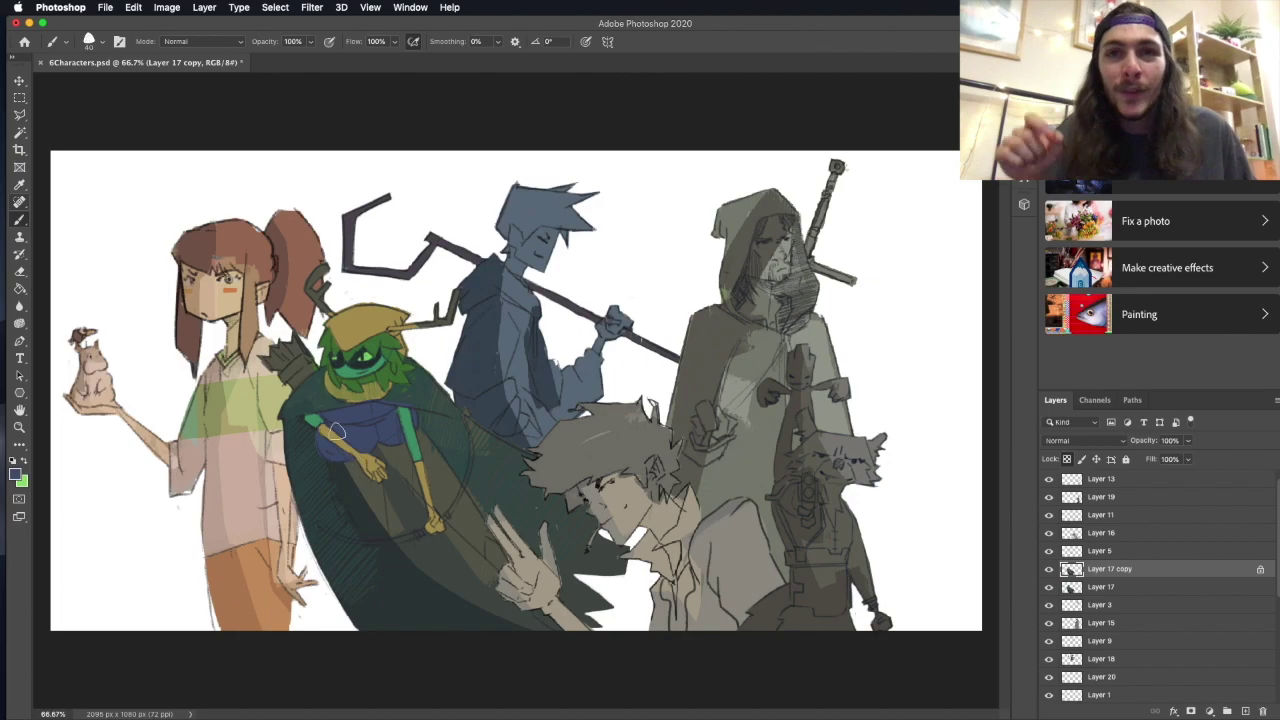
{"action": "left_click", "coordinate": [817, 146]}
{"action": "key", "text": "b"}
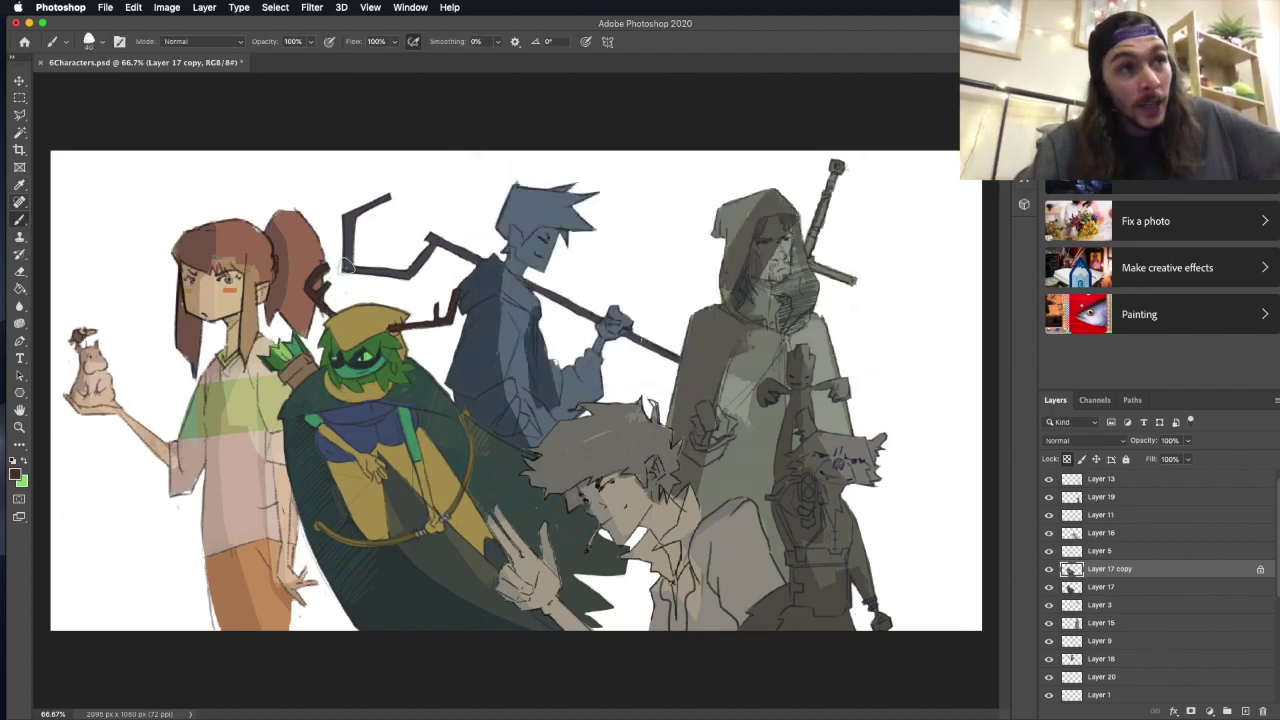
{"action": "left_click", "coordinate": [1085, 440]}
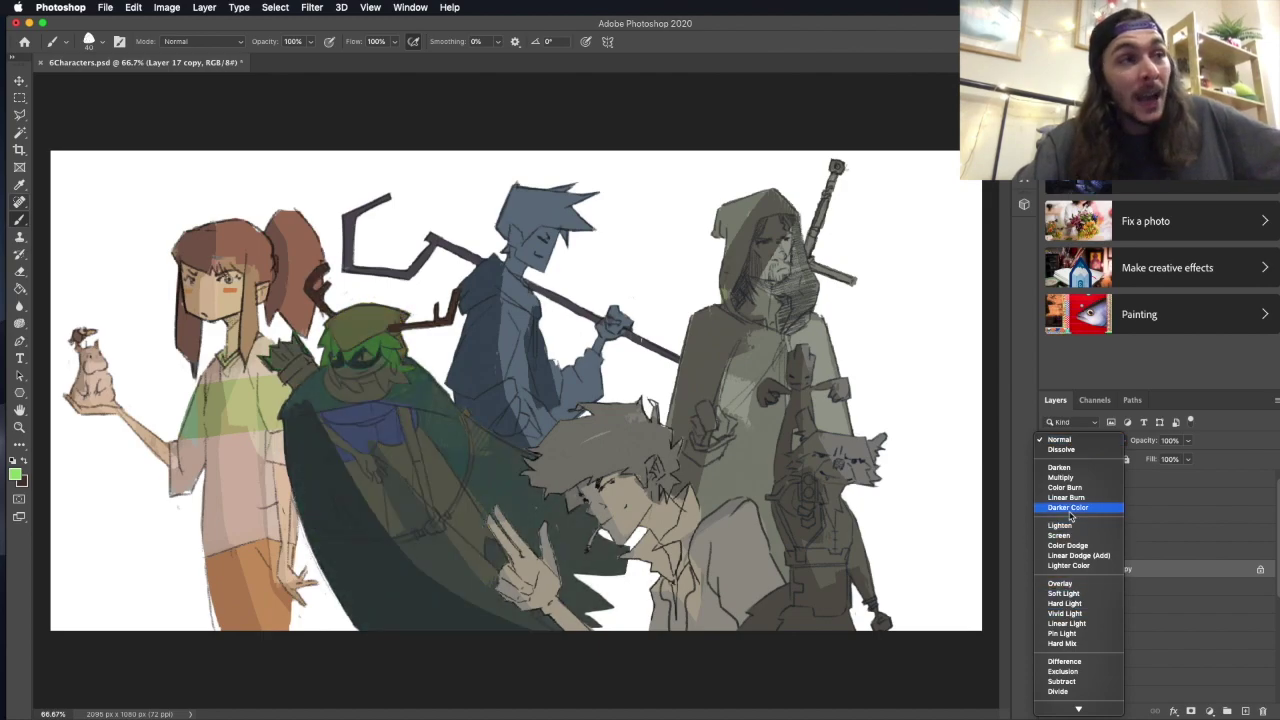
Duplicate the archer's colour layer as a Multiply shading copy and erase its lit areas.
{"action": "left_click", "coordinate": [1070, 522]}
{"action": "key", "text": "ctrl+j"}
{"action": "key", "text": "shift+alt+k"}
{"action": "key", "text": "e"}
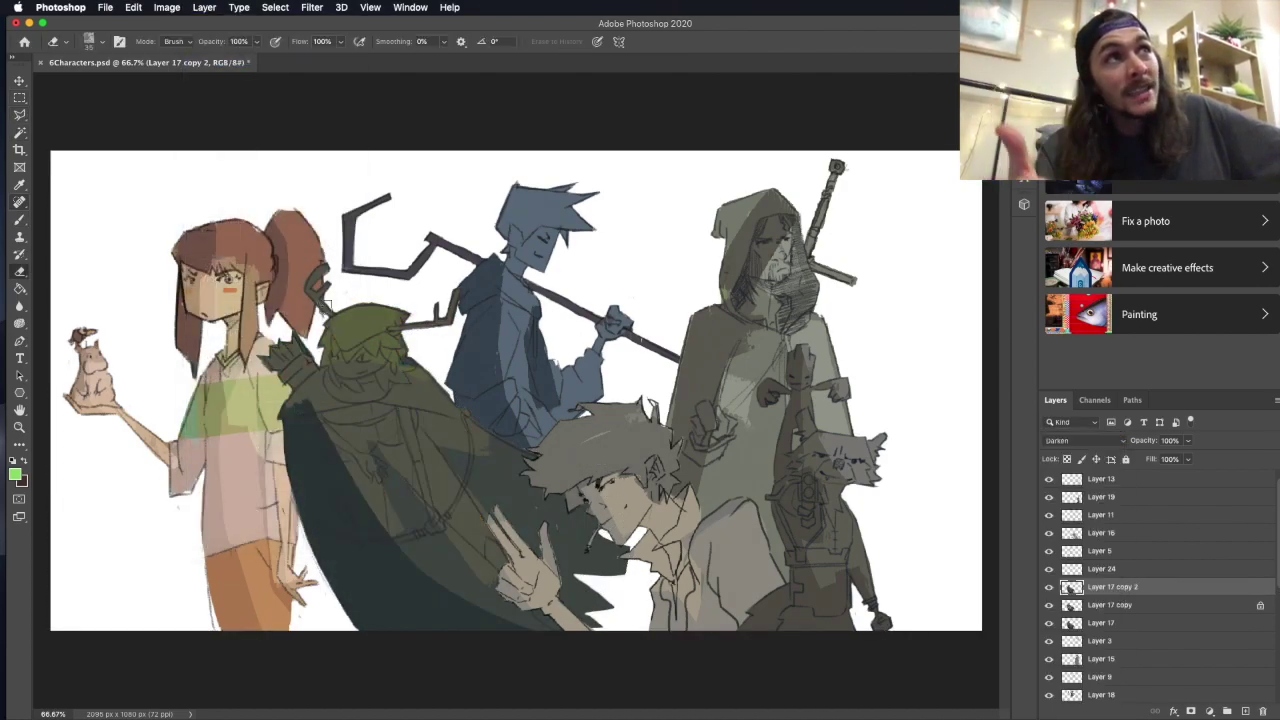
{"action": "key", "text": "shift+alt+m"}
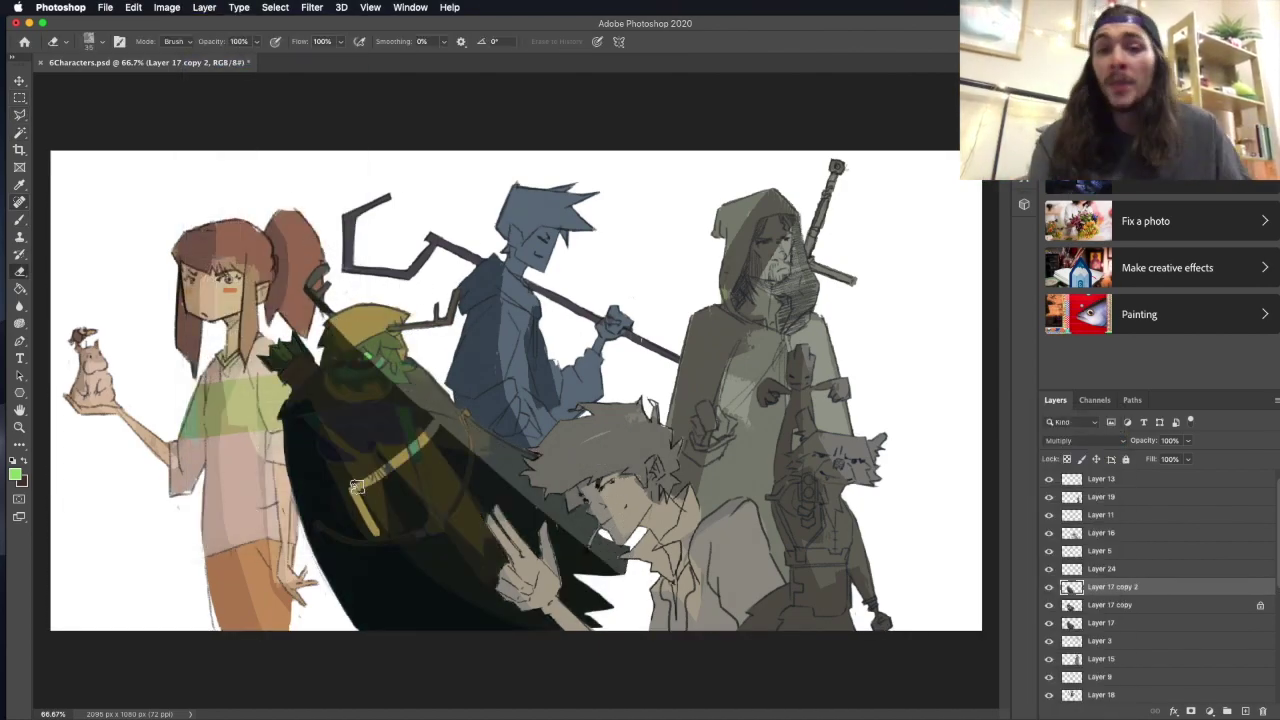
{"action": "left_click_drag", "start_coordinate": [373, 490], "coordinate": [451, 590]}
{"action": "left_click", "coordinate": [1085, 440]}
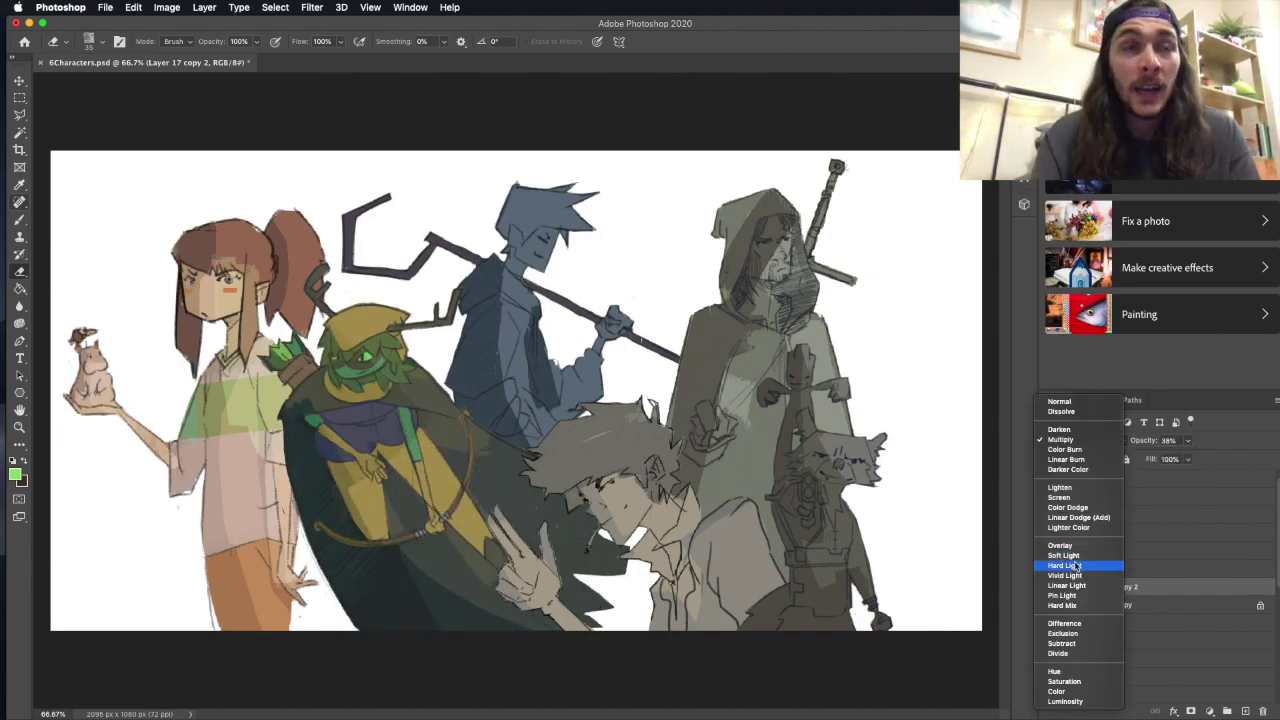
Paint dark red over the archer on a new layer set to Soft Light.
{"action": "key", "text": "ctrl+shift+alt+n"}
{"action": "key", "text": "i"}
{"action": "left_click", "coordinate": [15, 475]}
{"action": "left_click", "coordinate": [674, 312]}
{"action": "left_click", "coordinate": [620, 230]}
{"action": "left_click", "coordinate": [792, 140]}
{"action": "key", "text": "b"}
{"action": "mouse_move", "coordinate": [300, 300]}
{"action": "left_mouse_down"}
{"action": "mouse_move", "coordinate": [420, 560]}
{"action": "mouse_move", "coordinate": [330, 330]}
{"action": "left_mouse_up"}
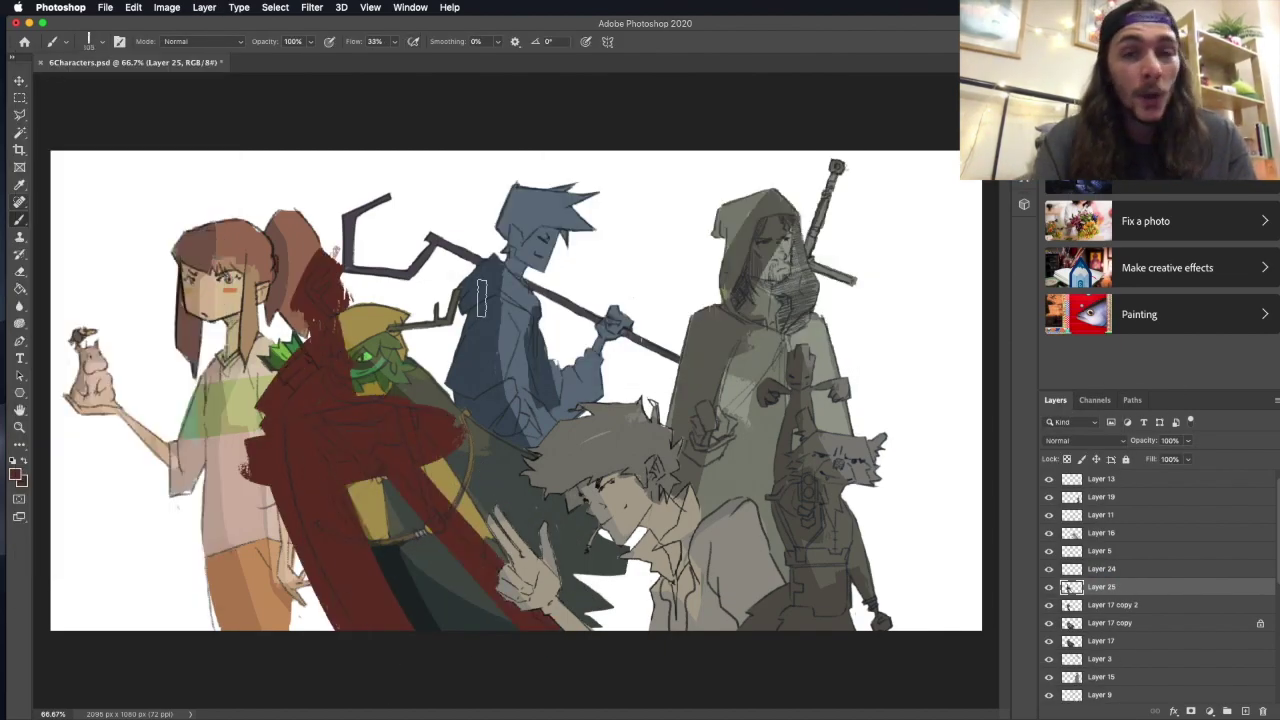
{"action": "left_click", "coordinate": [1085, 440]}
{"action": "left_click", "coordinate": [1063, 593]}
Lasso-fill a green arrow shaft along the bow on Layer 24.
{"action": "key", "text": "e"}
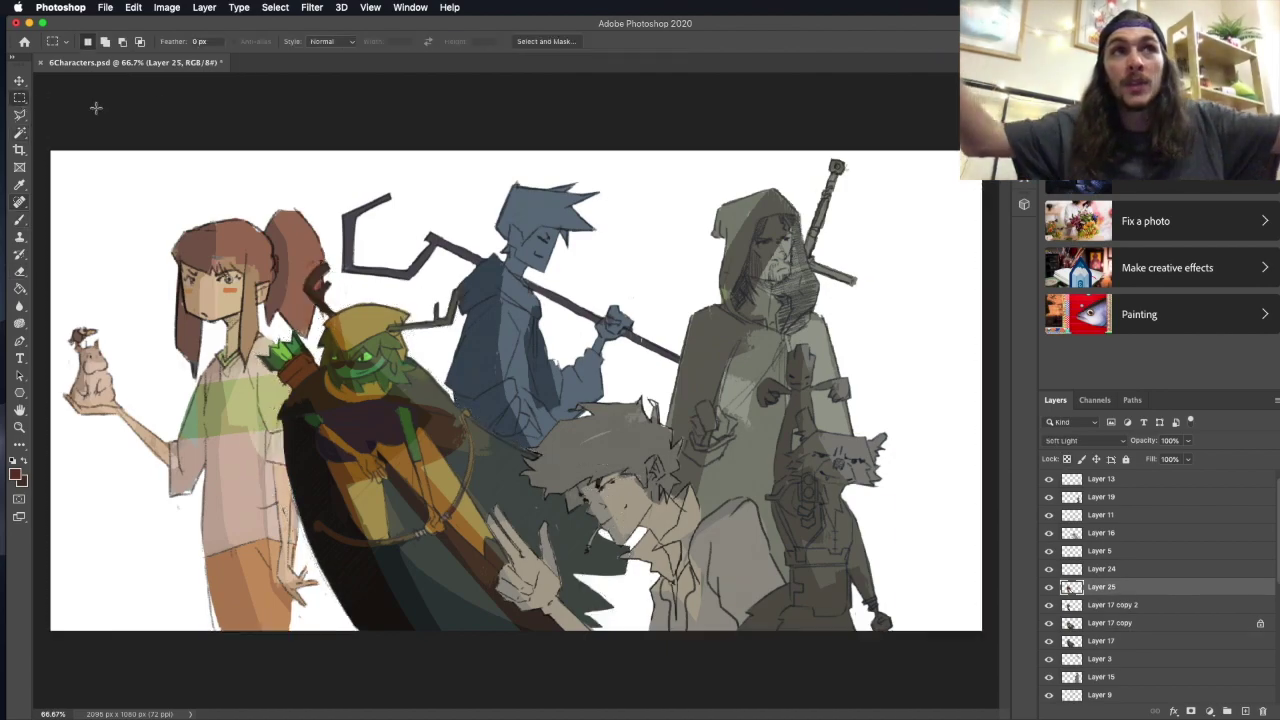
{"action": "left_click", "coordinate": [390, 362], "text": "alt"}
{"action": "key", "text": "b"}
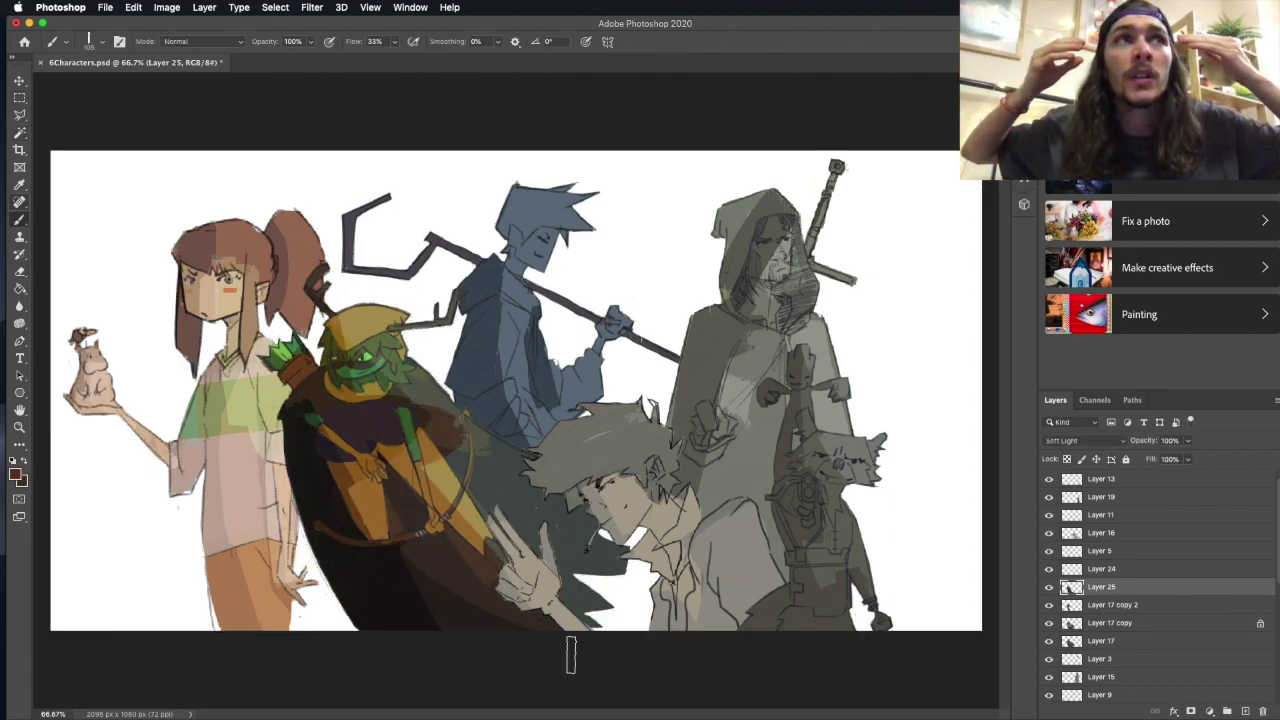
{"action": "left_click", "coordinate": [1065, 568]}
{"action": "key", "text": "l"}
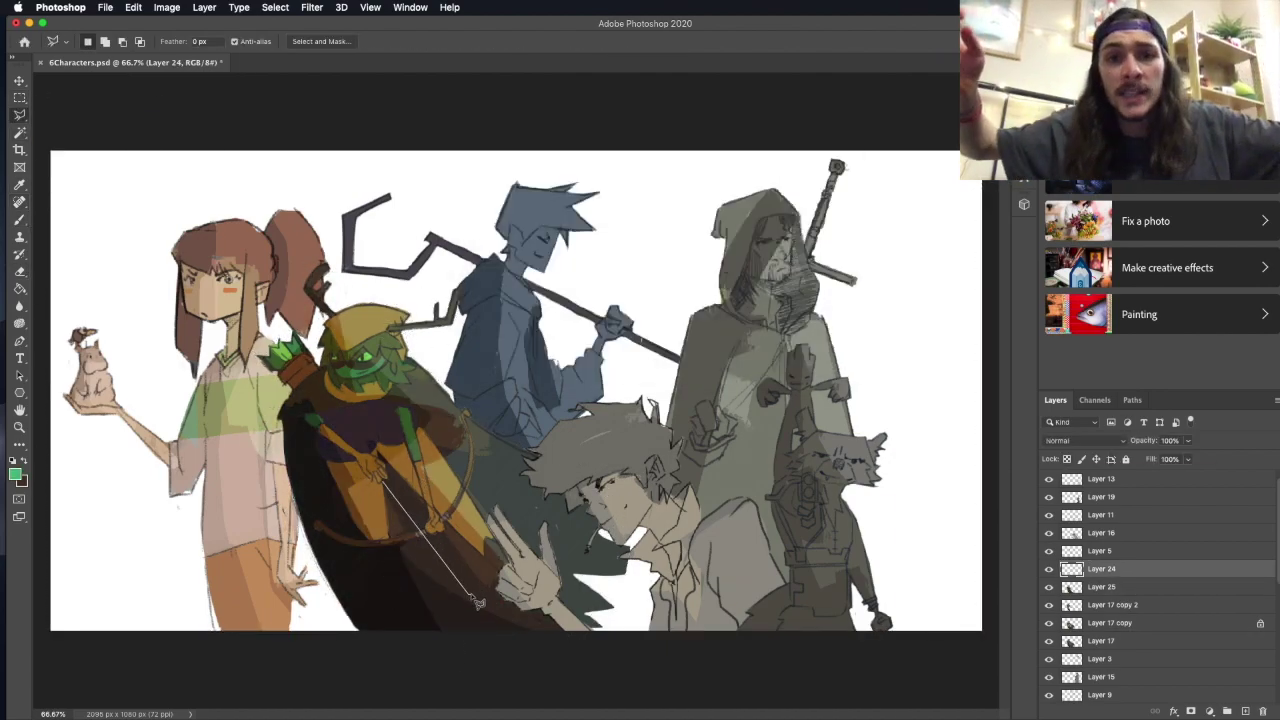
{"action": "double_click", "coordinate": [478, 602]}
{"action": "key", "text": "alt+BackSpace"}
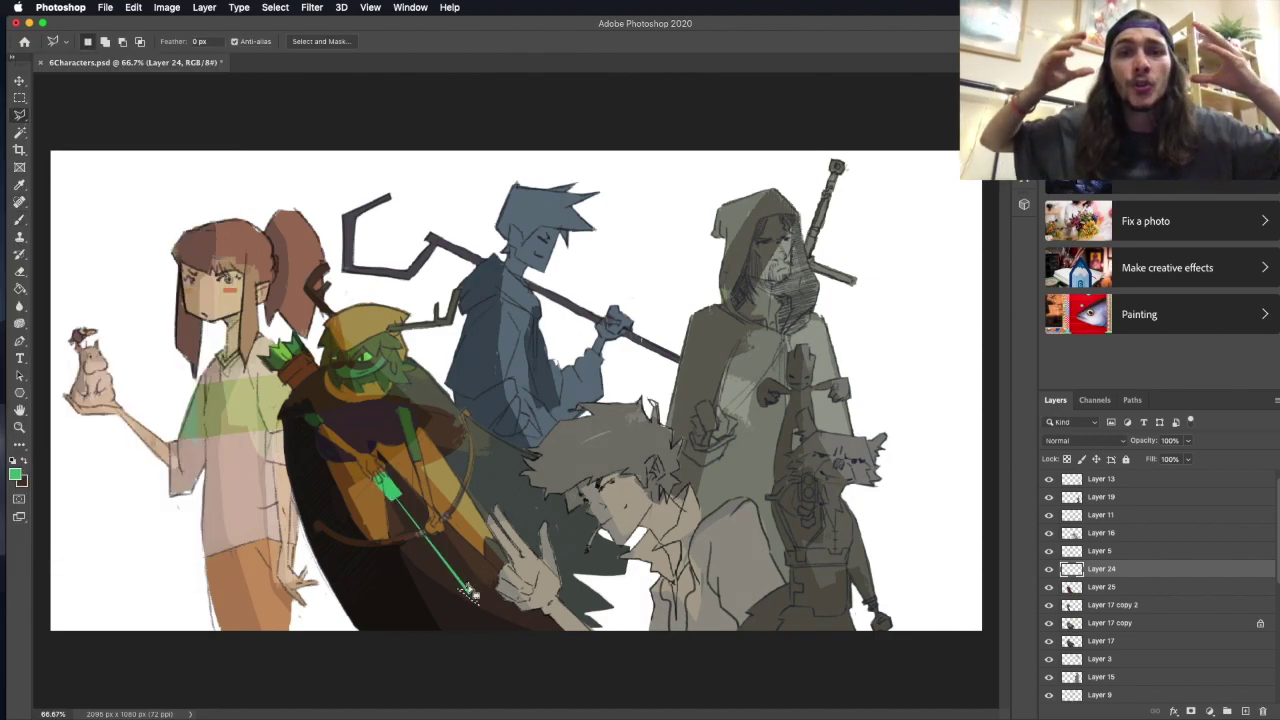
{"action": "key", "text": "ctrl+d"}
Hatch dark lines across the cloak on an Overlay layer.
{"action": "key", "text": "e"}
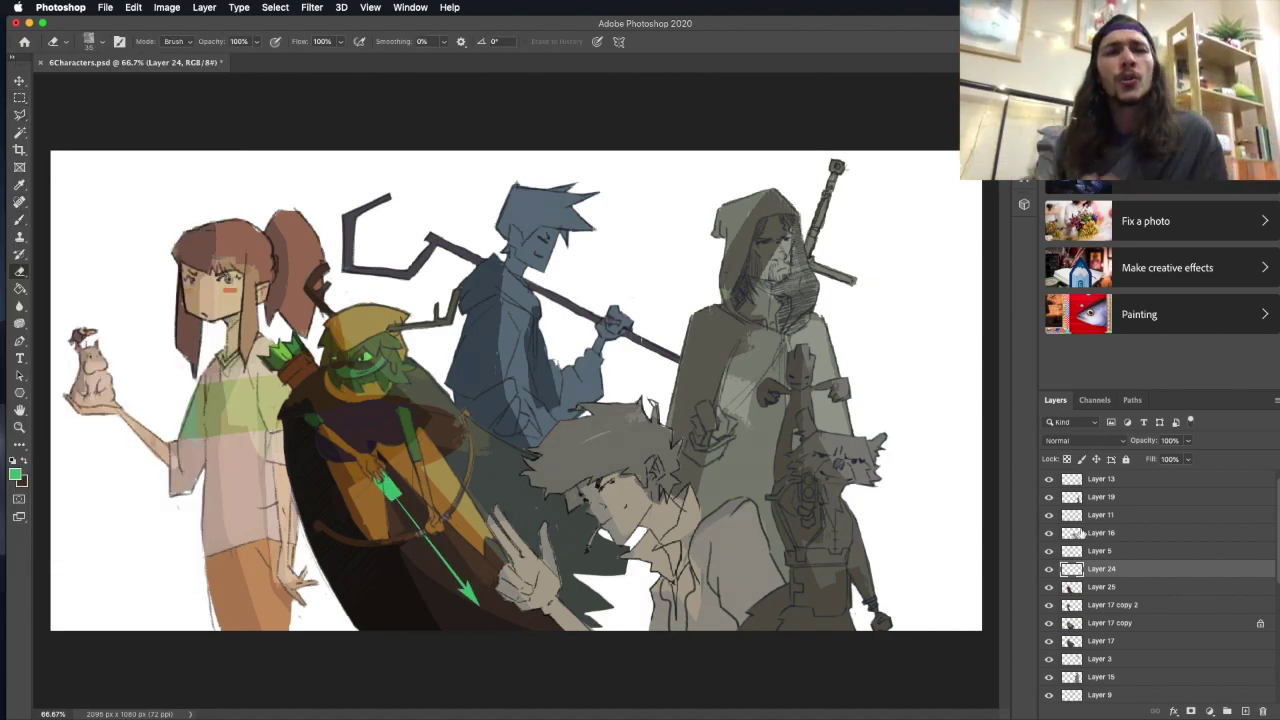
{"action": "key", "text": "b"}
{"action": "left_click_drag", "start_coordinate": [356, 486], "coordinate": [322, 536]}
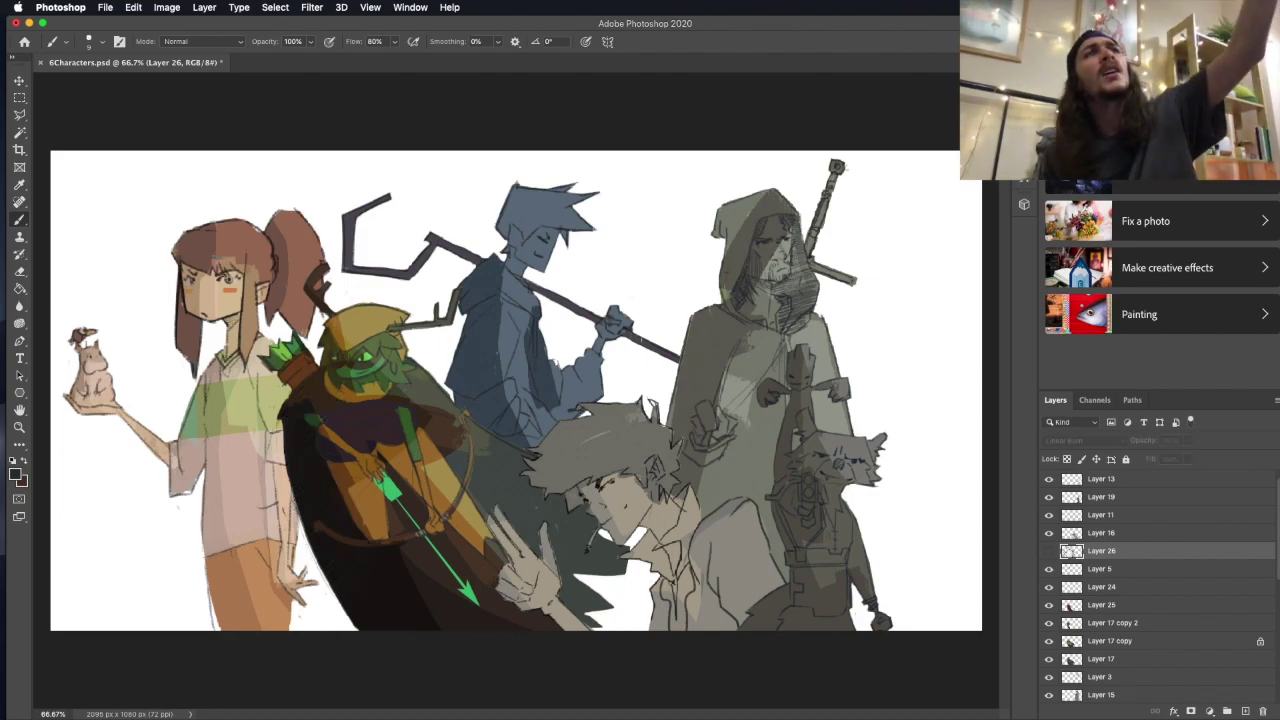
{"action": "key", "text": "shift+alt+o"}
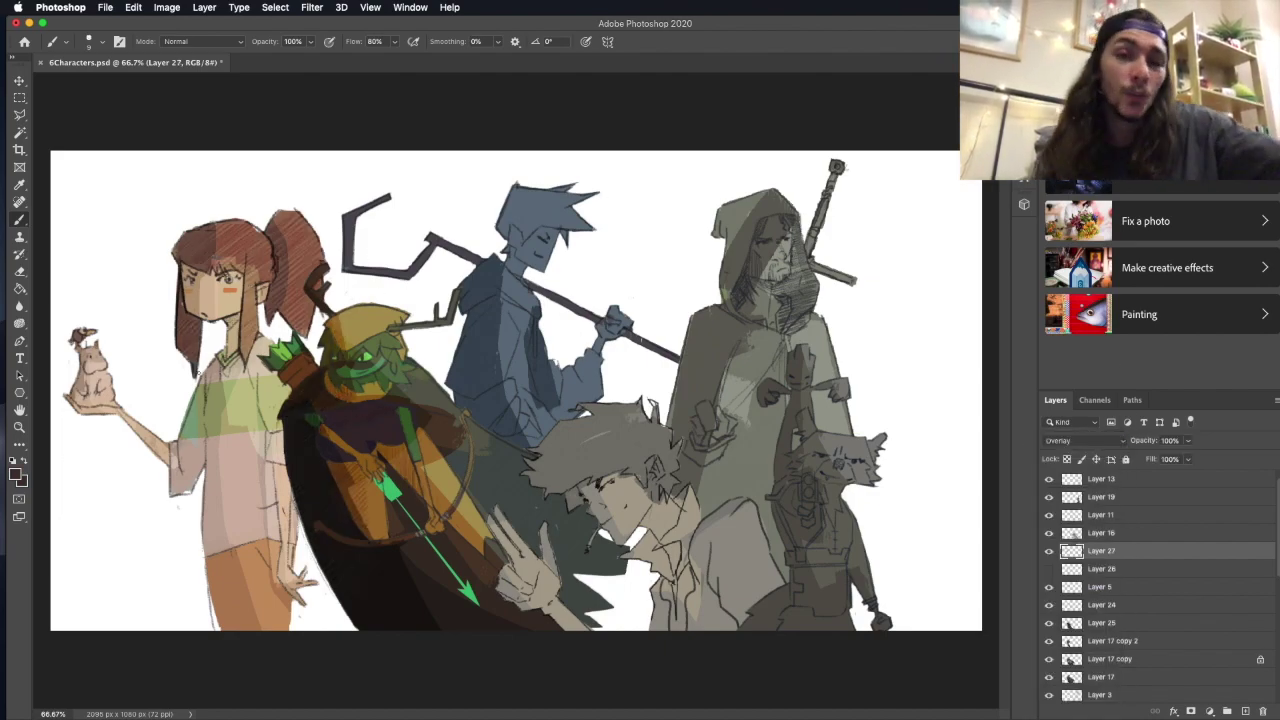
{"action": "scroll", "coordinate": [1112, 447], "scroll_direction": "down", "scroll_amount": 3}
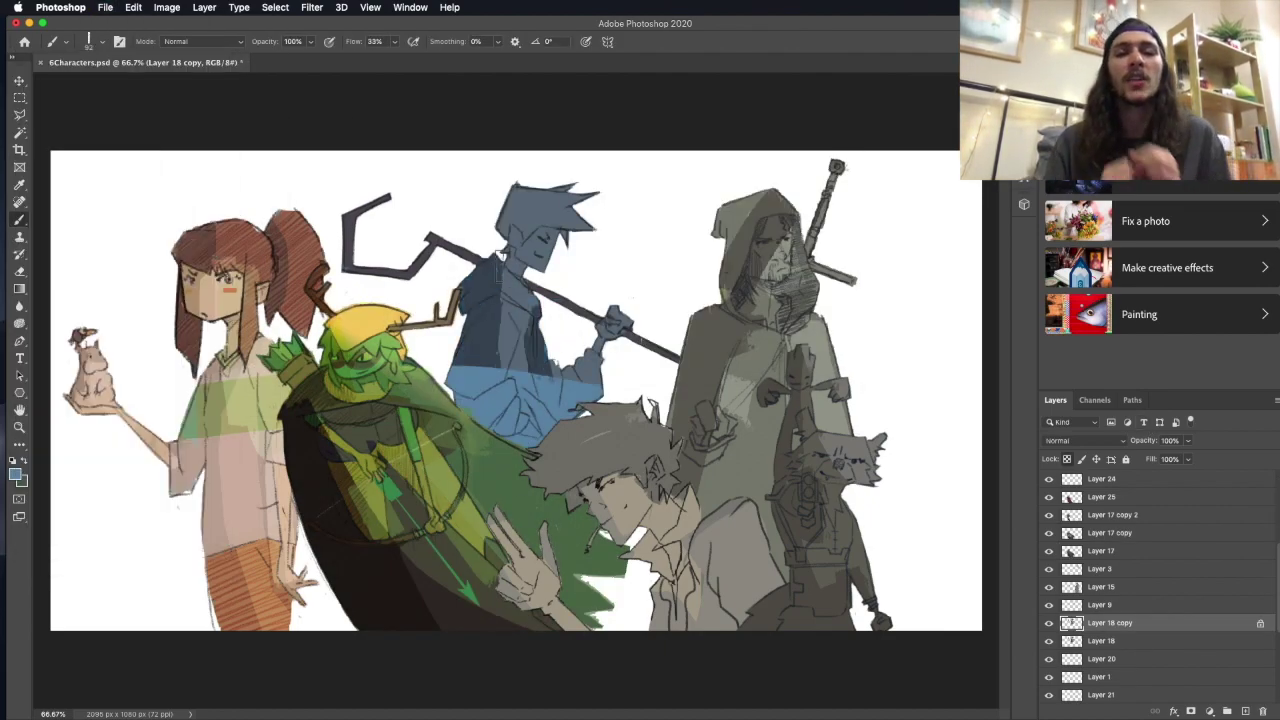
Choose a paint colour and move to Layer 24 in the layer stack.
{"action": "left_click", "coordinate": [15, 474]}
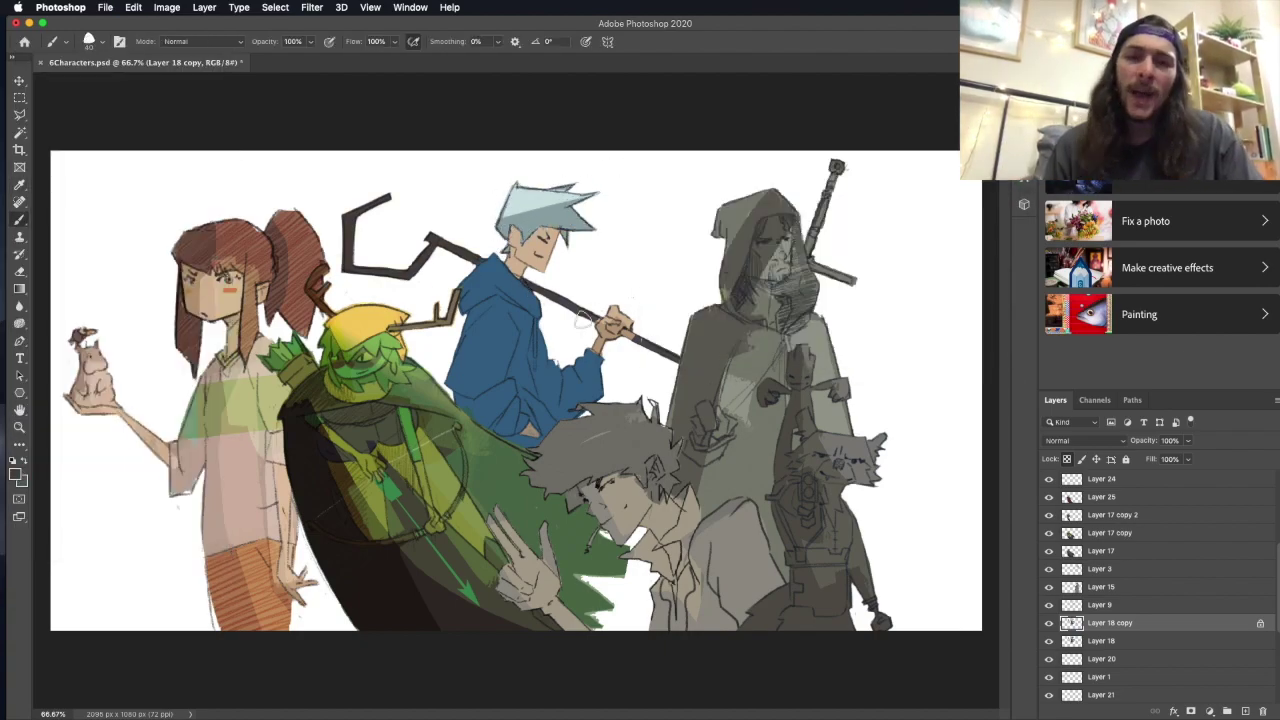
{"action": "left_click", "coordinate": [1085, 440]}
{"action": "key", "text": "Escape"}
{"action": "left_click", "coordinate": [1160, 604]}
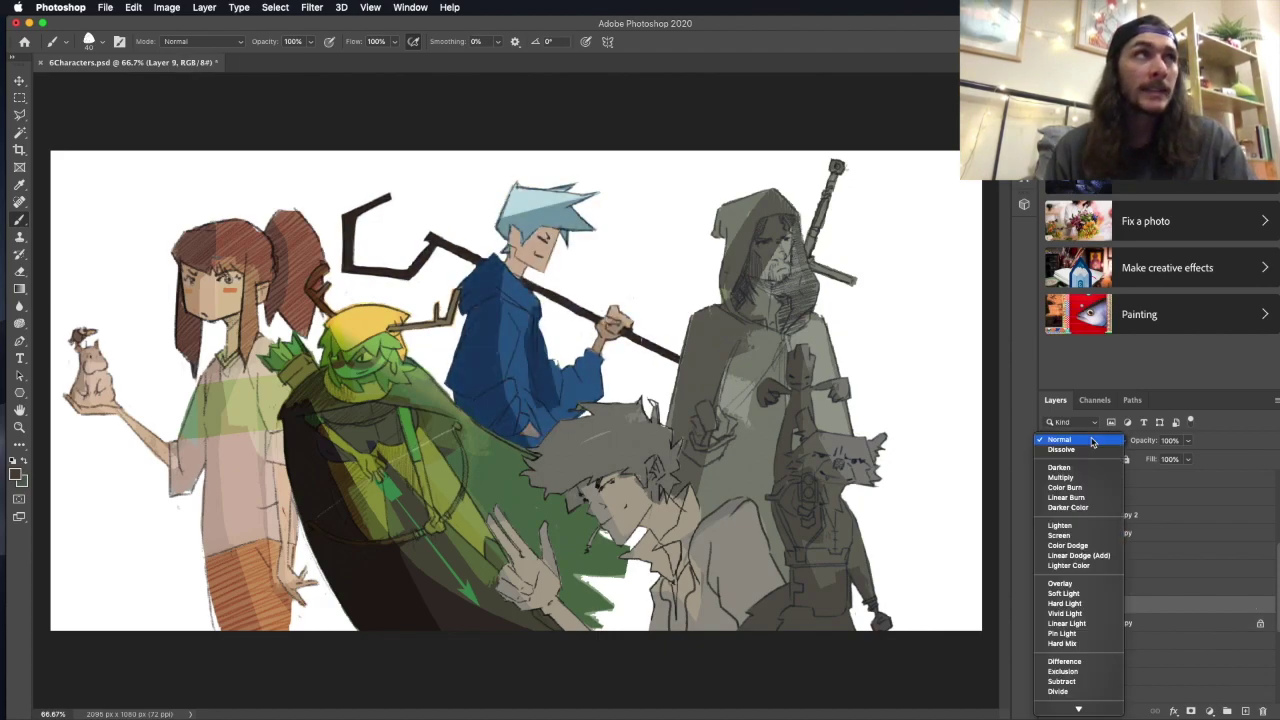
{"action": "left_click", "coordinate": [1101, 479]}
{"action": "key", "text": "ctrl+bracketright"}
{"action": "key", "text": "ctrl+bracketright"}
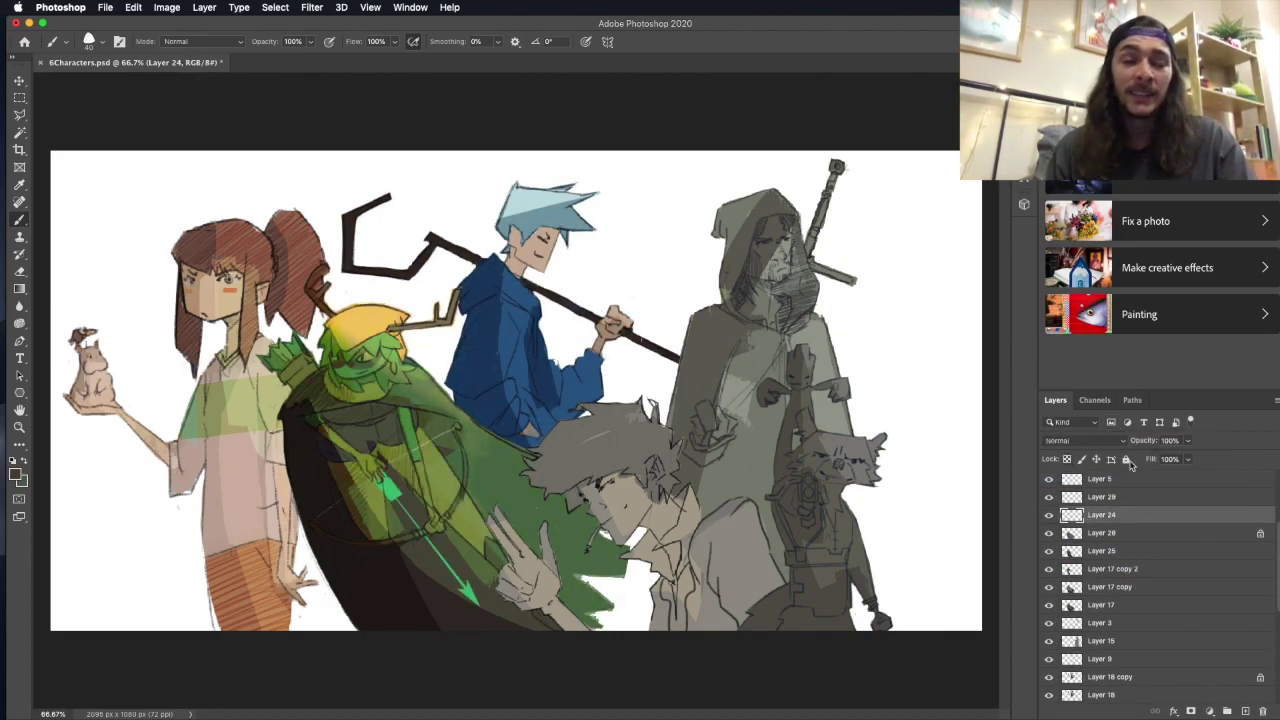
Brush a pale orange tint over the blue character on a new Overlay layer.
{"action": "left_click", "coordinate": [1110, 676]}
{"action": "left_click", "coordinate": [1245, 711]}
{"action": "key", "text": "shift+alt+o"}
{"action": "left_click", "coordinate": [15, 477]}
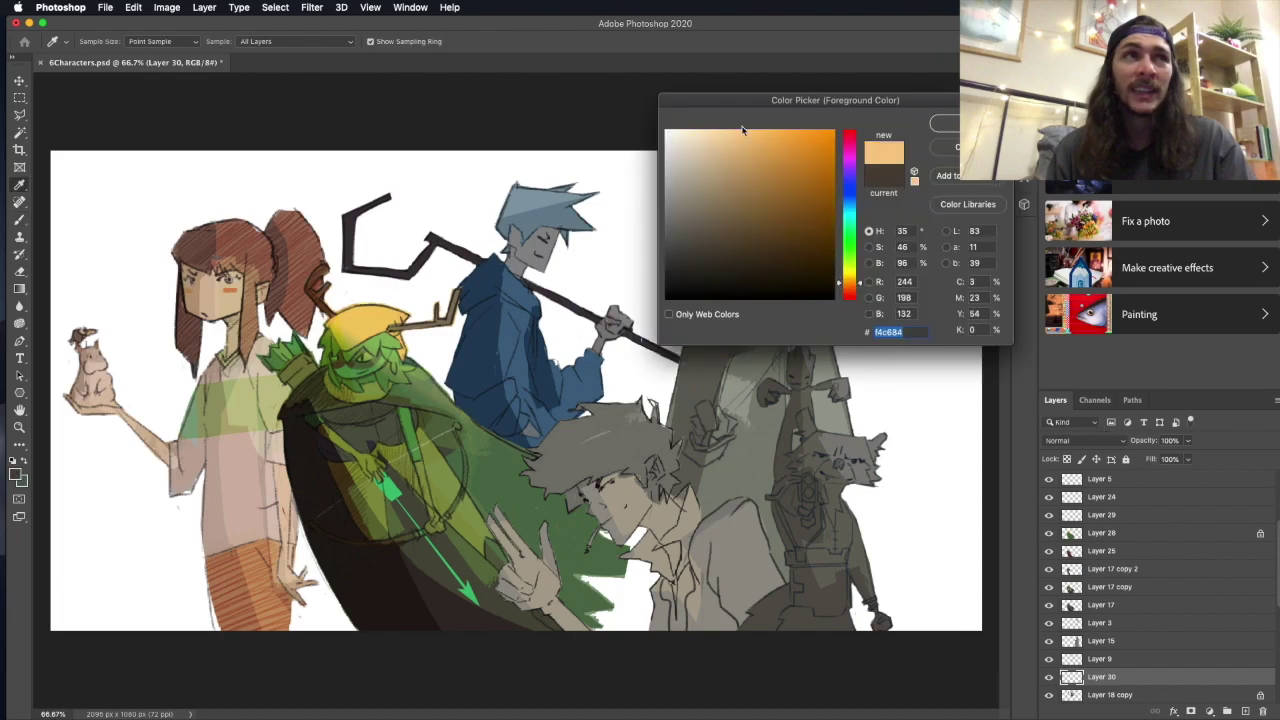
{"action": "left_click", "coordinate": [743, 126]}
{"action": "key", "text": "Return"}
{"action": "left_click_drag", "start_coordinate": [543, 171], "coordinate": [486, 343]}
{"action": "mouse_move", "coordinate": [520, 260]}
{"action": "left_mouse_down"}
{"action": "mouse_move", "coordinate": [577, 338]}
{"action": "mouse_move", "coordinate": [500, 420]}
{"action": "mouse_move", "coordinate": [530, 420]}
{"action": "mouse_move", "coordinate": [530, 315]}
{"action": "left_mouse_up"}
Erase excess tint and lower the tint layer's opacity to 75%.
{"action": "key", "text": "e"}
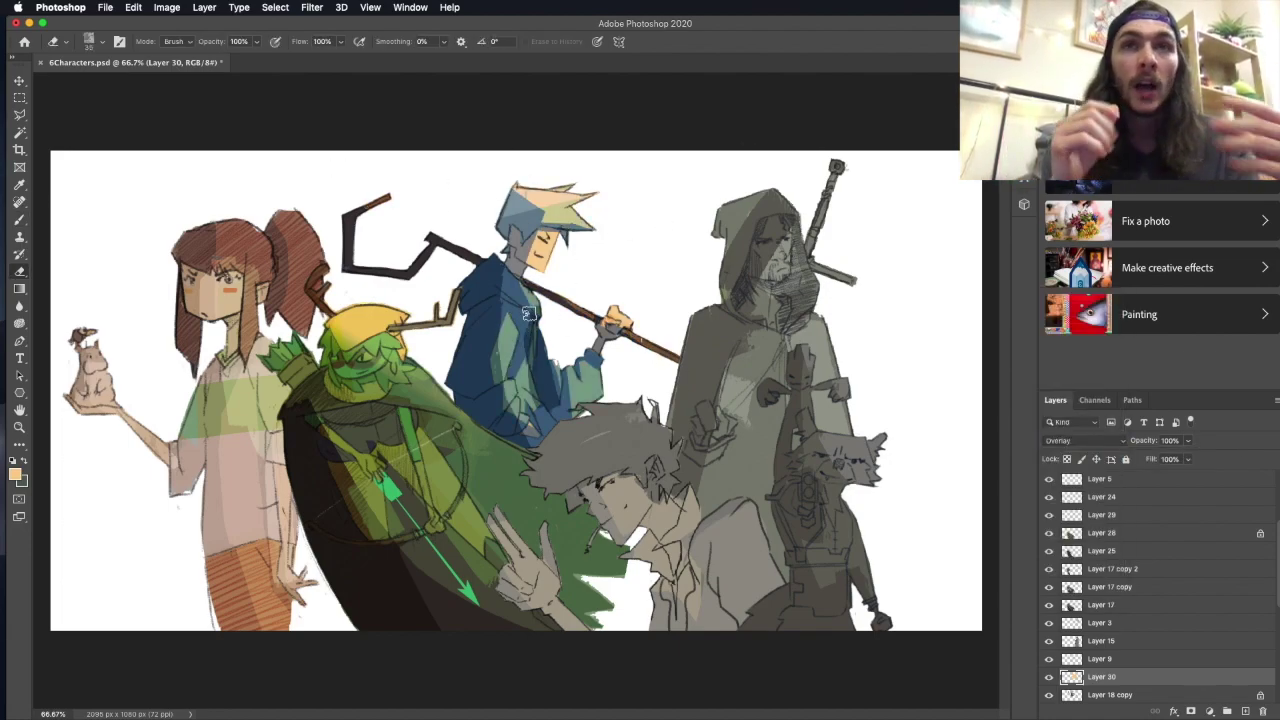
{"action": "key", "text": "b"}
{"action": "key", "text": "7"}
{"action": "key", "text": "5"}
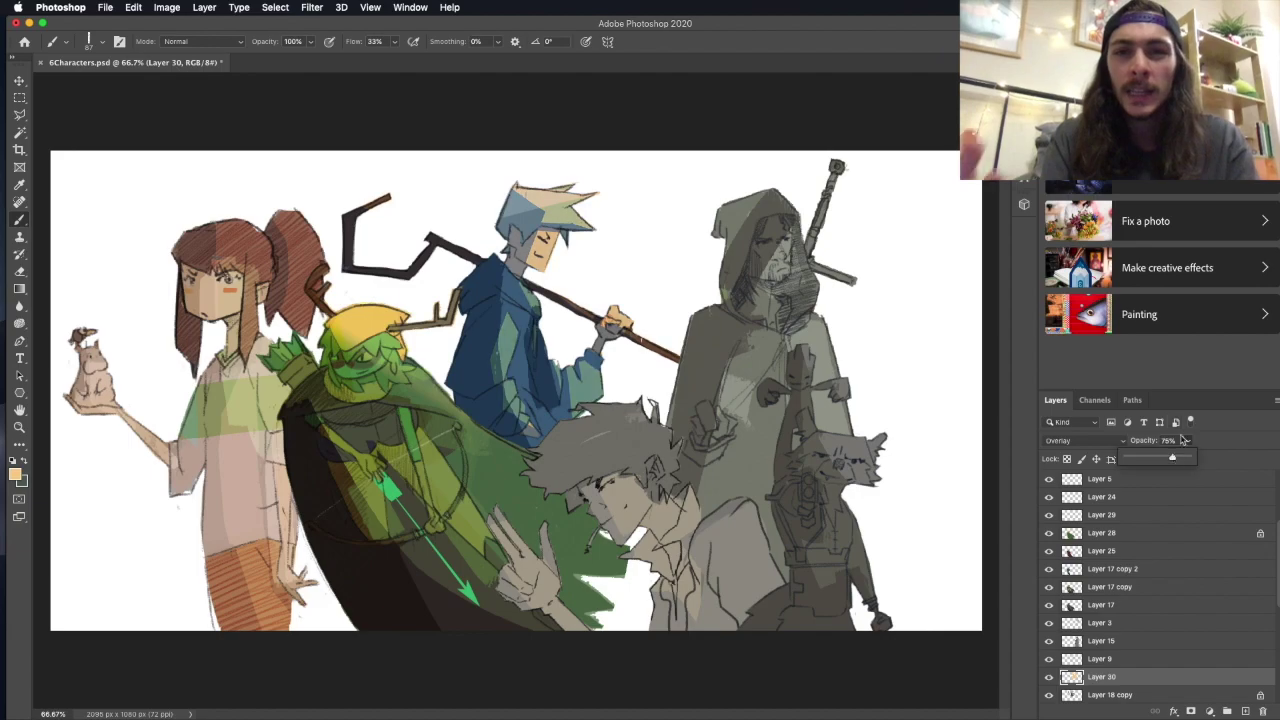
{"action": "key", "text": "e"}
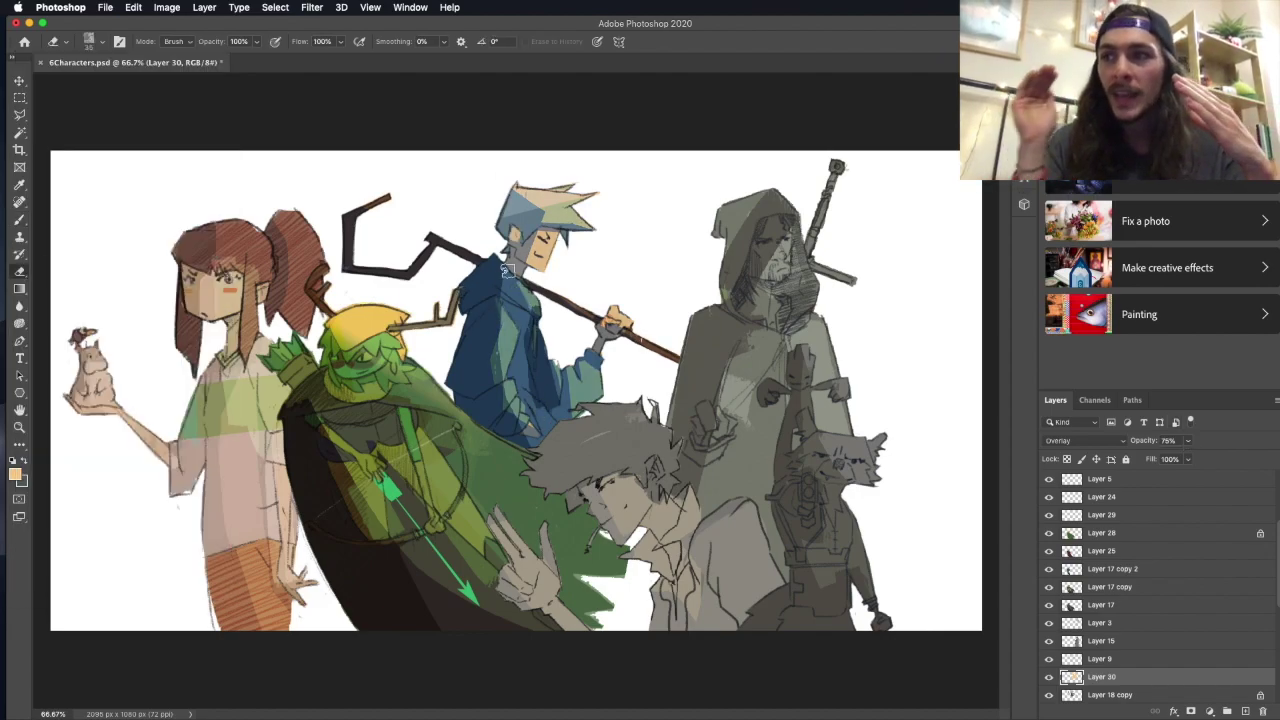
{"action": "key", "text": "b"}
Add a Soft Light layer above Layer 9 for the hoodie hatching and clear the selection.
{"action": "key", "text": "alt+super+shift+n"}
{"action": "key", "text": "super+bracketright"}
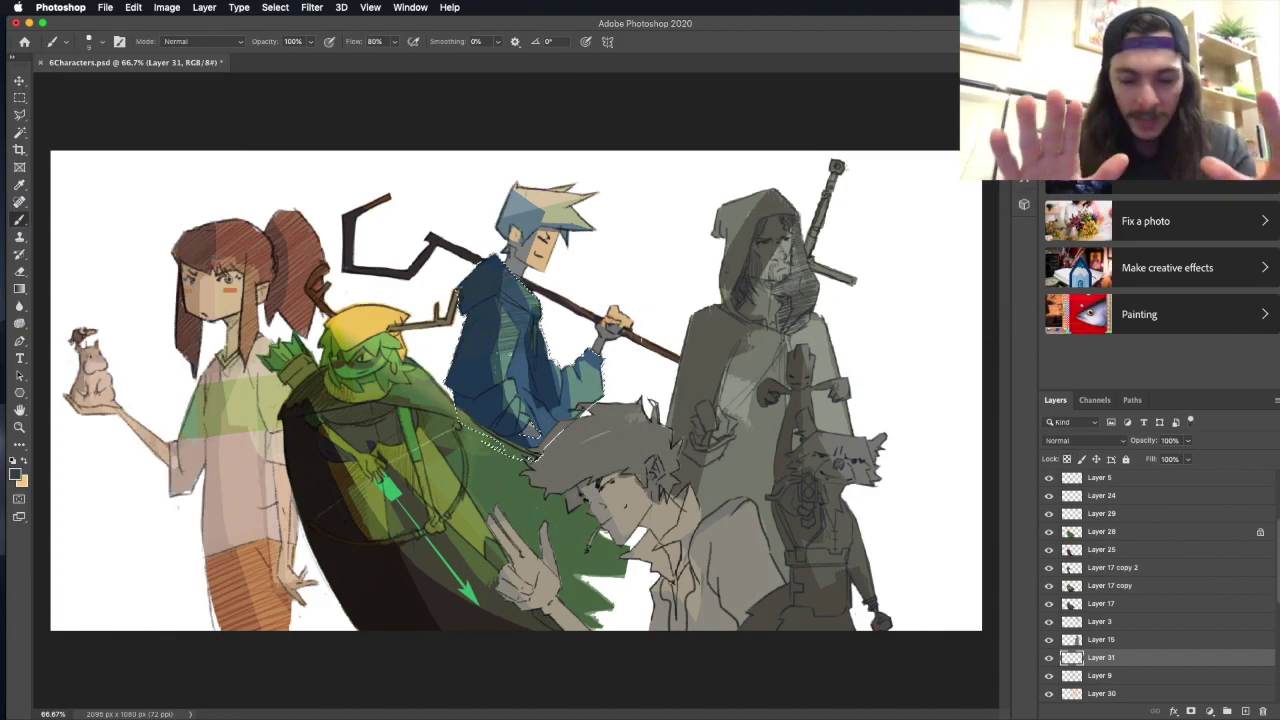
{"action": "left_click", "coordinate": [1085, 440]}
{"action": "left_click", "coordinate": [1080, 583]}
{"action": "key", "text": "m"}
{"action": "key", "text": "super+d"}
{"action": "scroll", "coordinate": [1250, 615], "scroll_direction": "down", "scroll_amount": 3}
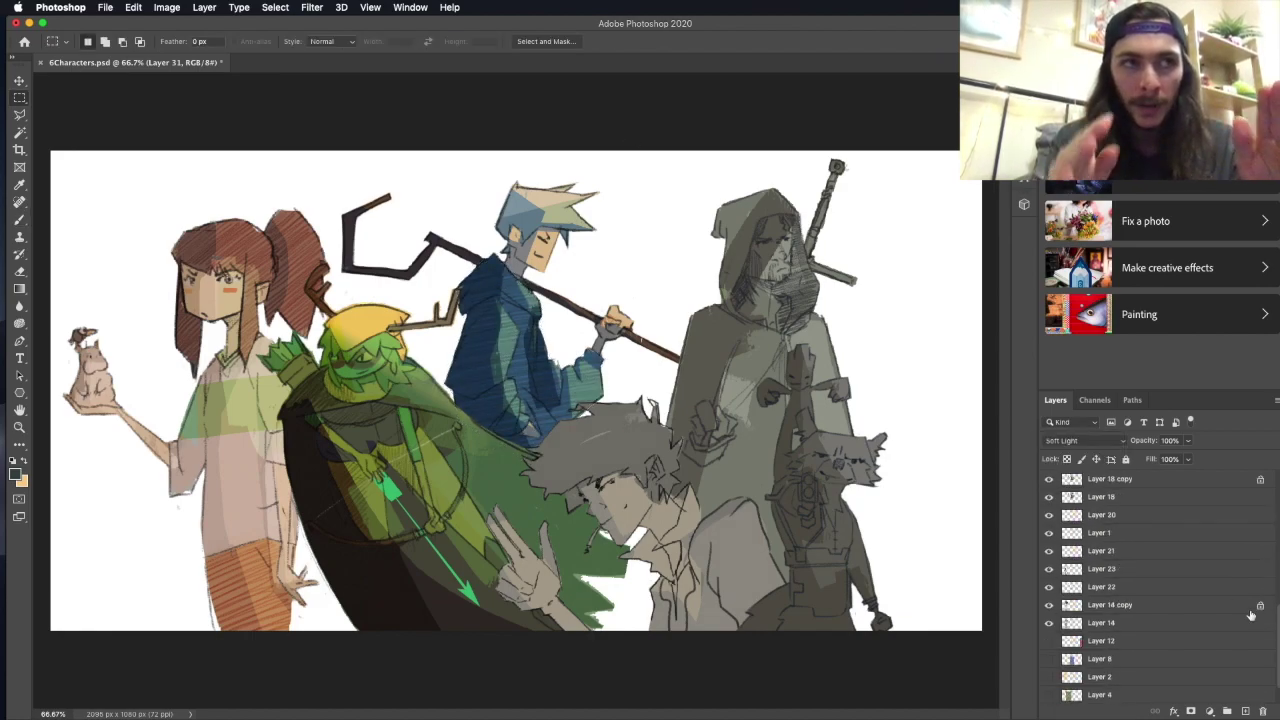
Select Layer 16 copy for the dark-haired character and set it to Multiply.
{"action": "left_click", "coordinate": [204, 7]}
{"action": "left_click", "coordinate": [1085, 440]}
{"action": "left_click", "coordinate": [1070, 490]}
On Layer 16 copy, paint the dark-haired character's hair and body black.
{"action": "key", "text": "b"}
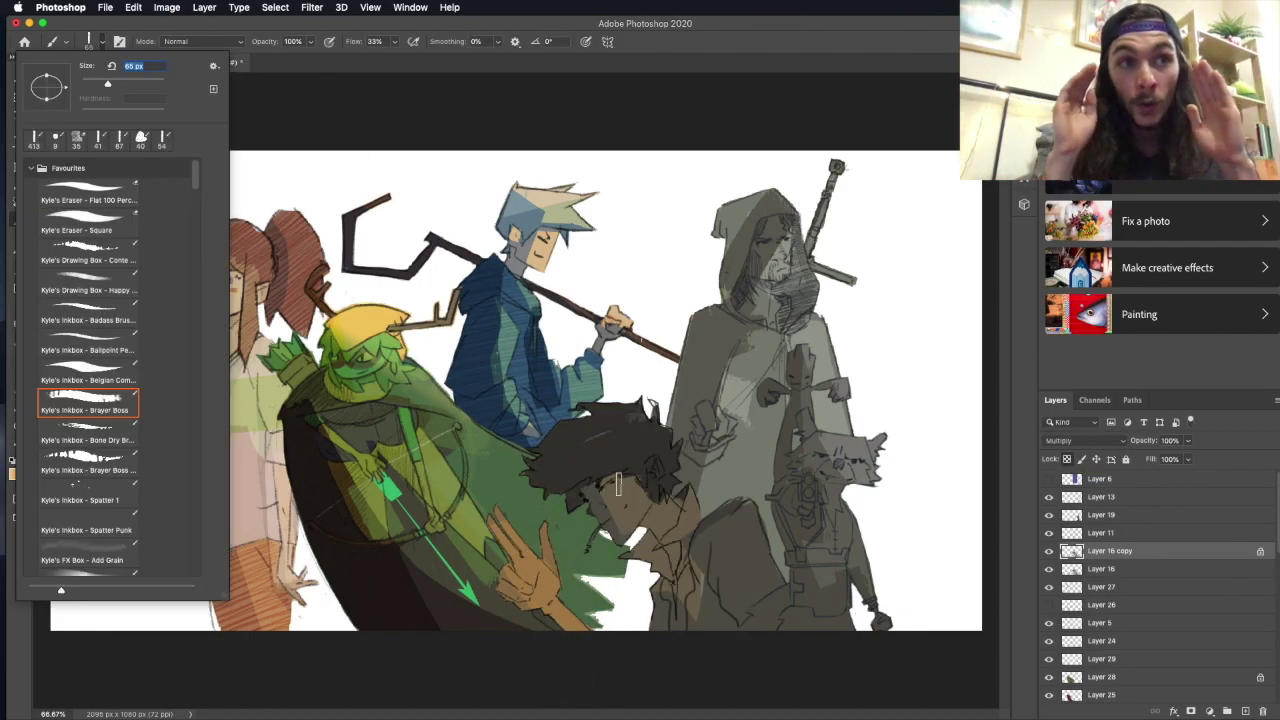
{"action": "left_click", "coordinate": [618, 485]}
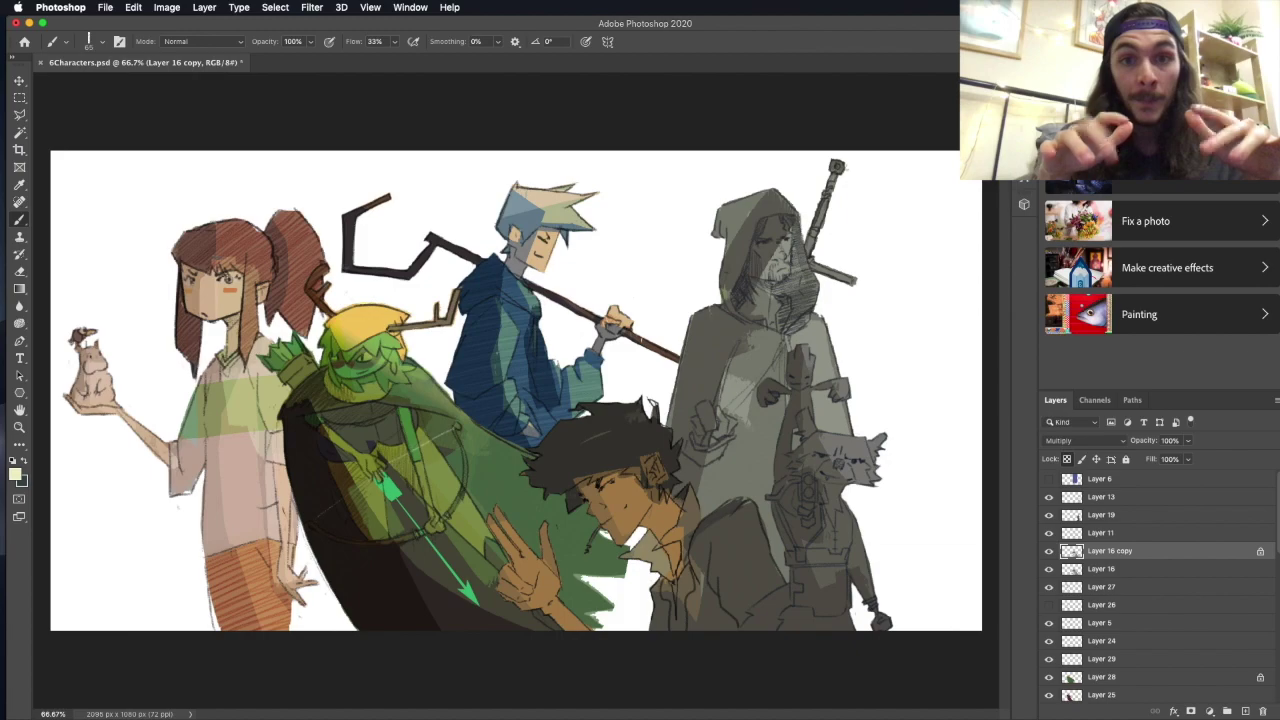
{"action": "left_click", "coordinate": [1085, 440]}
{"action": "left_click", "coordinate": [640, 438]}
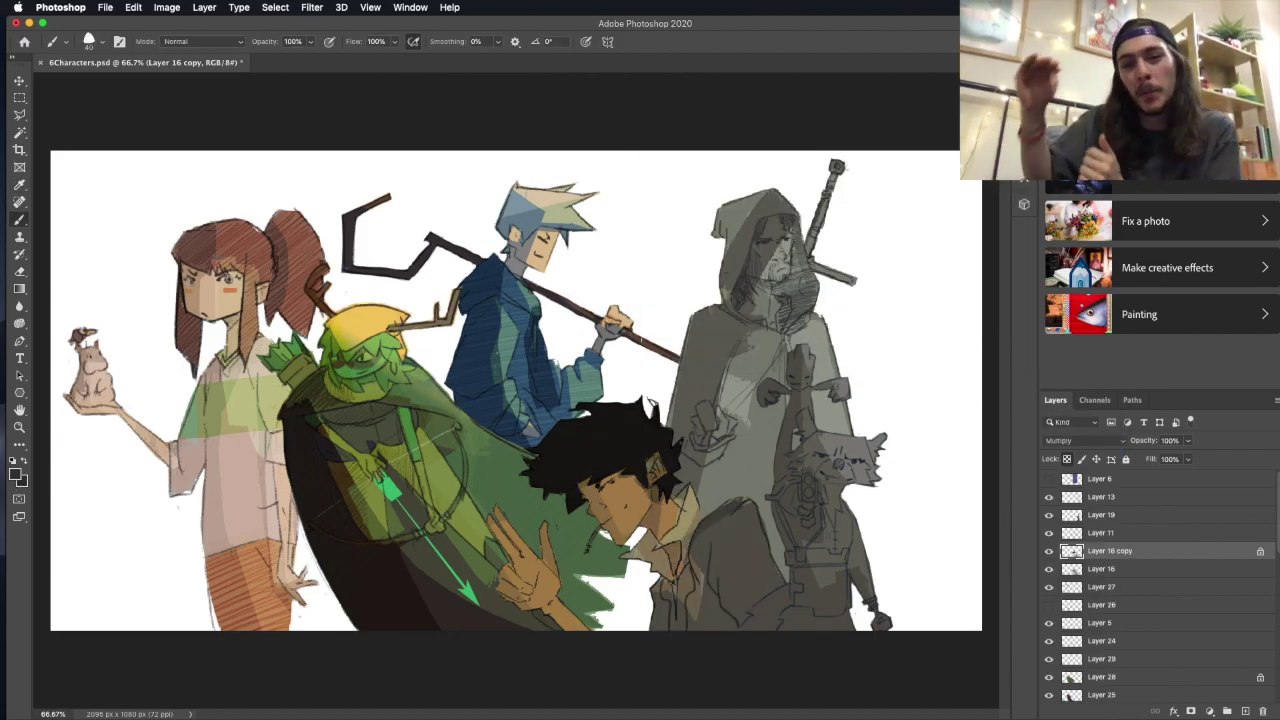
{"action": "mouse_move", "coordinate": [700, 515]}
{"action": "left_mouse_down"}
{"action": "mouse_move", "coordinate": [665, 600]}
{"action": "mouse_move", "coordinate": [694, 630]}
{"action": "mouse_move", "coordinate": [763, 602]}
{"action": "left_mouse_up"}
Lock transparency, refill the black body with navy, and return the layer to Normal blending.
{"action": "left_click", "coordinate": [15, 476]}
{"action": "key", "text": "Return"}
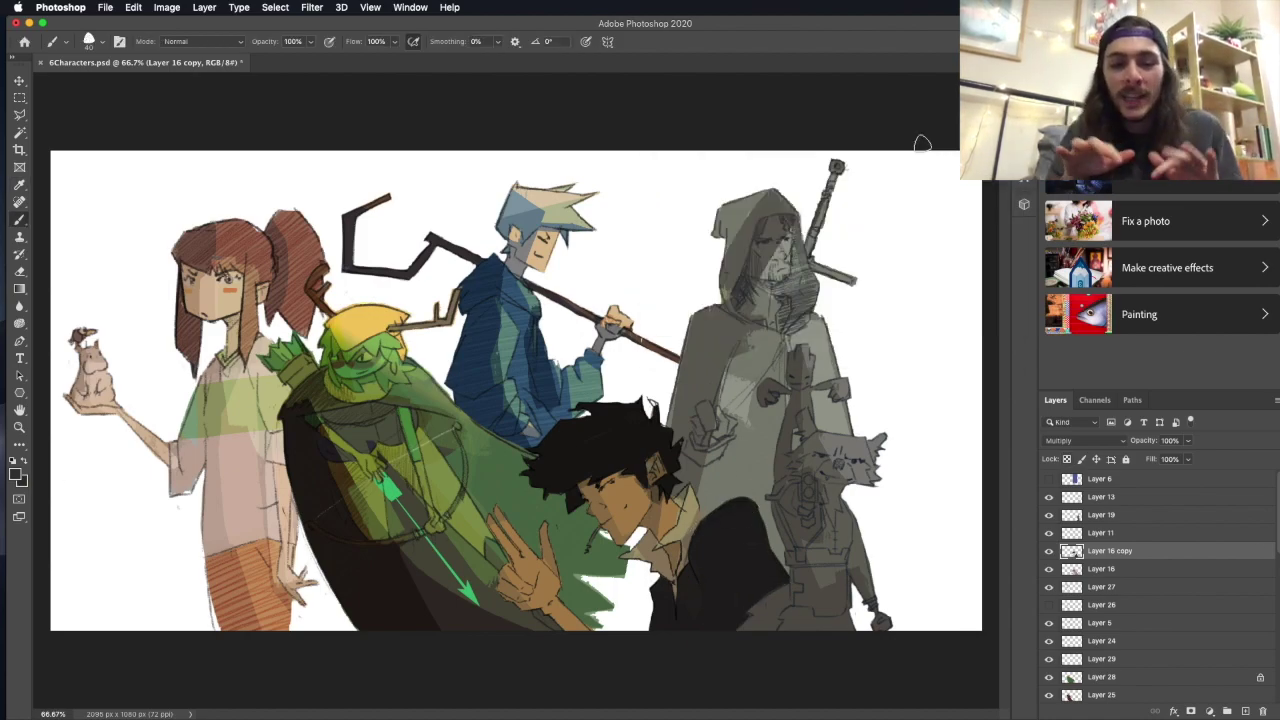
{"action": "key", "text": "slash"}
{"action": "key", "text": "alt+BackSpace"}
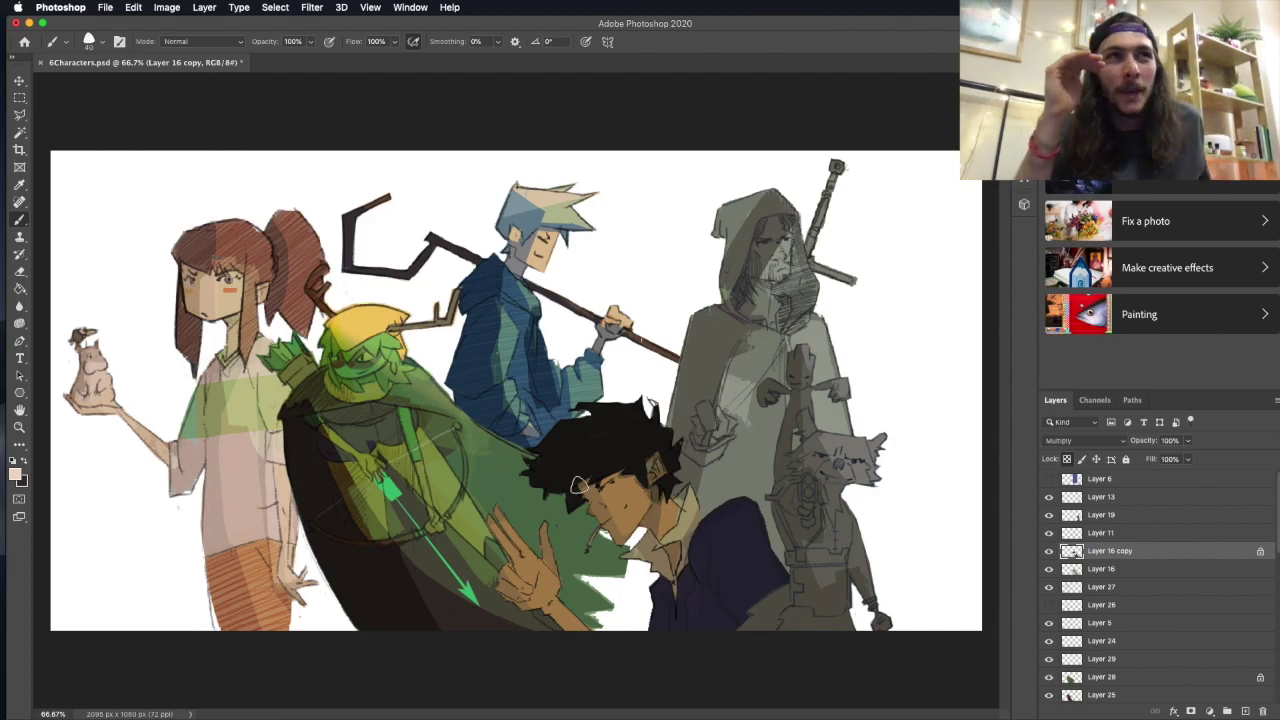
{"action": "left_click", "coordinate": [1085, 440]}
{"action": "left_click", "coordinate": [1062, 401]}
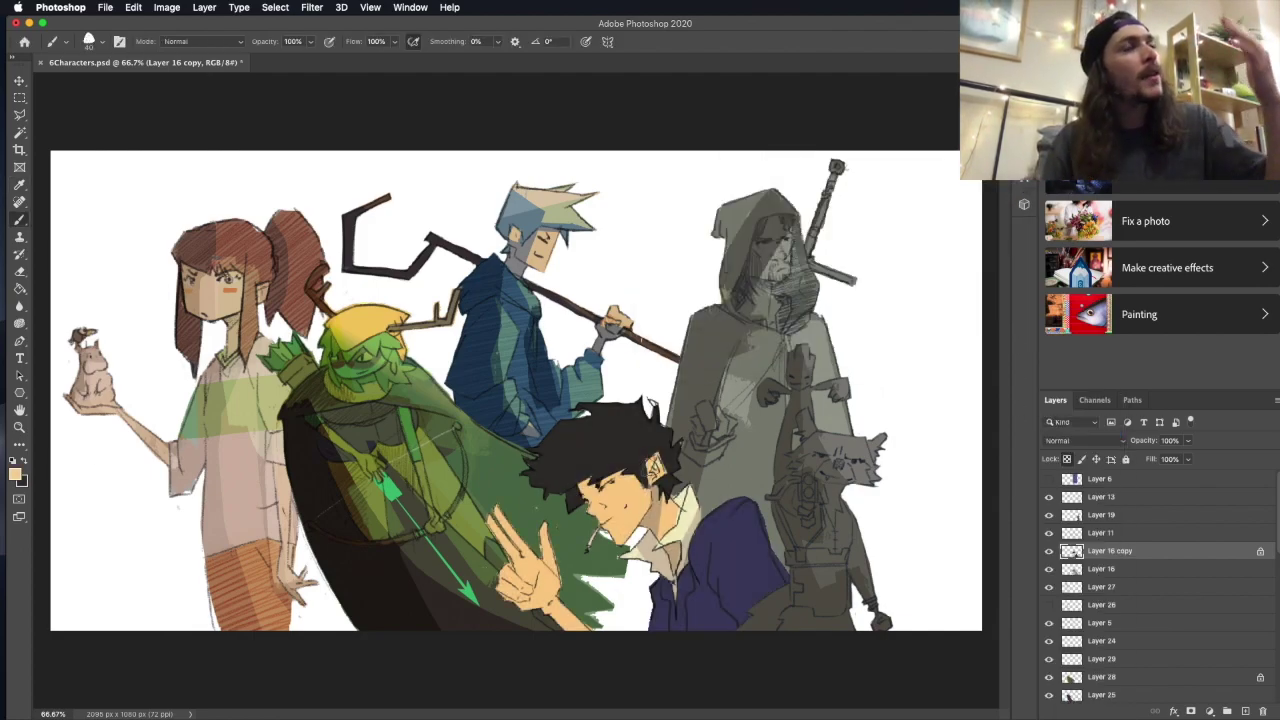
Duplicate the character's colour layer and set the copy to Multiply.
{"action": "key", "text": "super+j"}
{"action": "left_click", "coordinate": [1085, 440]}
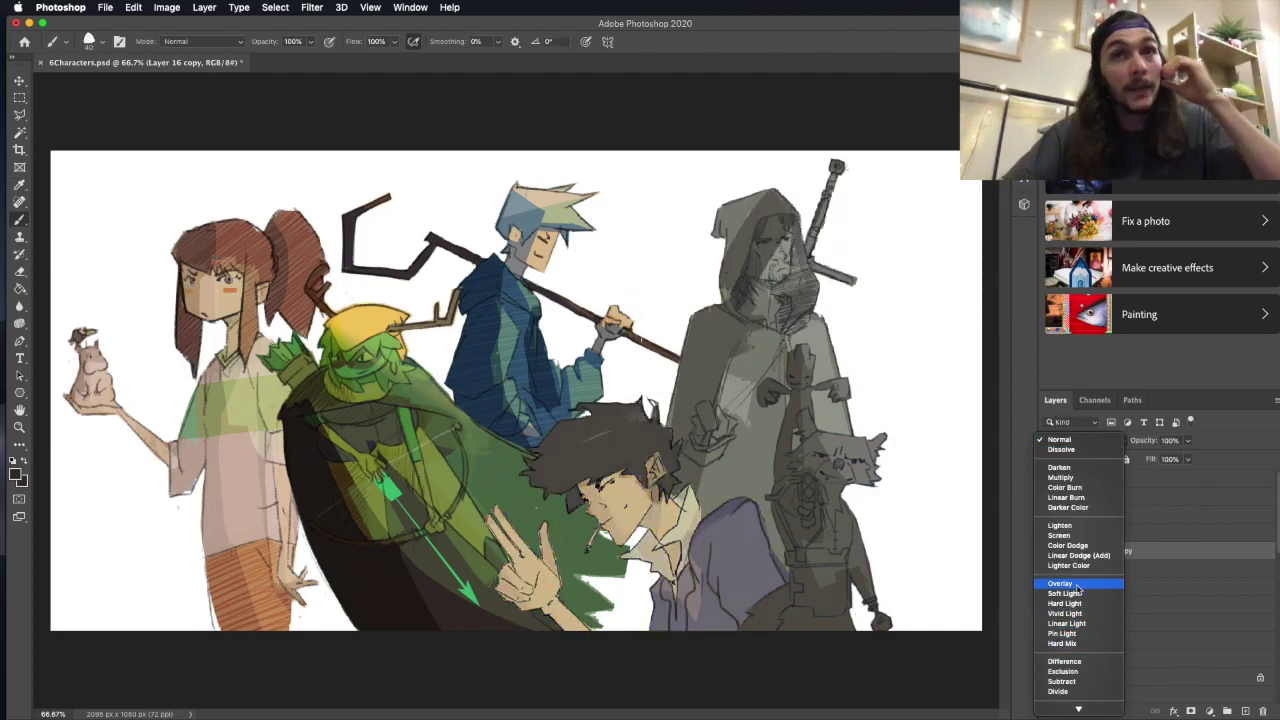
{"action": "left_click", "coordinate": [1080, 482]}
{"action": "right_click", "coordinate": [57, 260]}
Try Color Burn on Layer 16 copy 2, then undo the change on Layer 16 copy.
{"action": "key", "text": "e"}
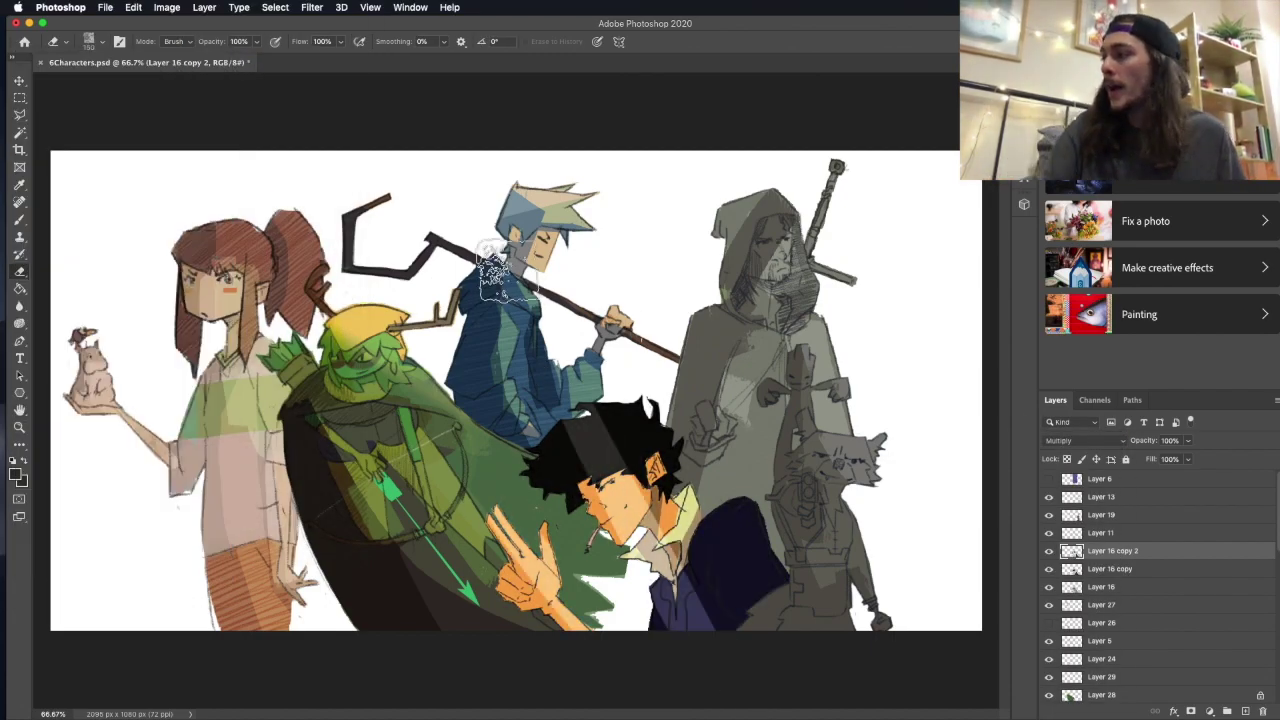
{"action": "left_click", "coordinate": [1085, 440]}
{"action": "key", "text": "Escape"}
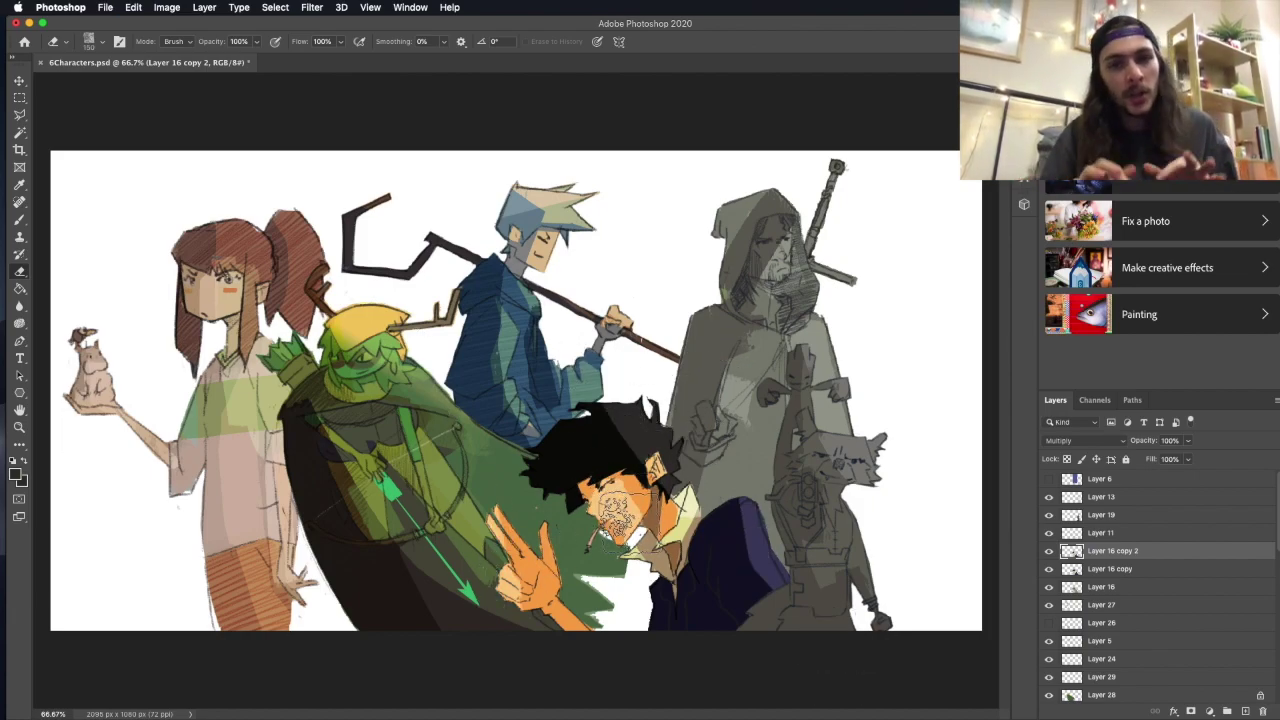
{"action": "key", "text": "b"}
{"action": "left_click", "coordinate": [1085, 440]}
{"action": "left_click", "coordinate": [1094, 450]}
{"action": "left_click", "coordinate": [1110, 568]}
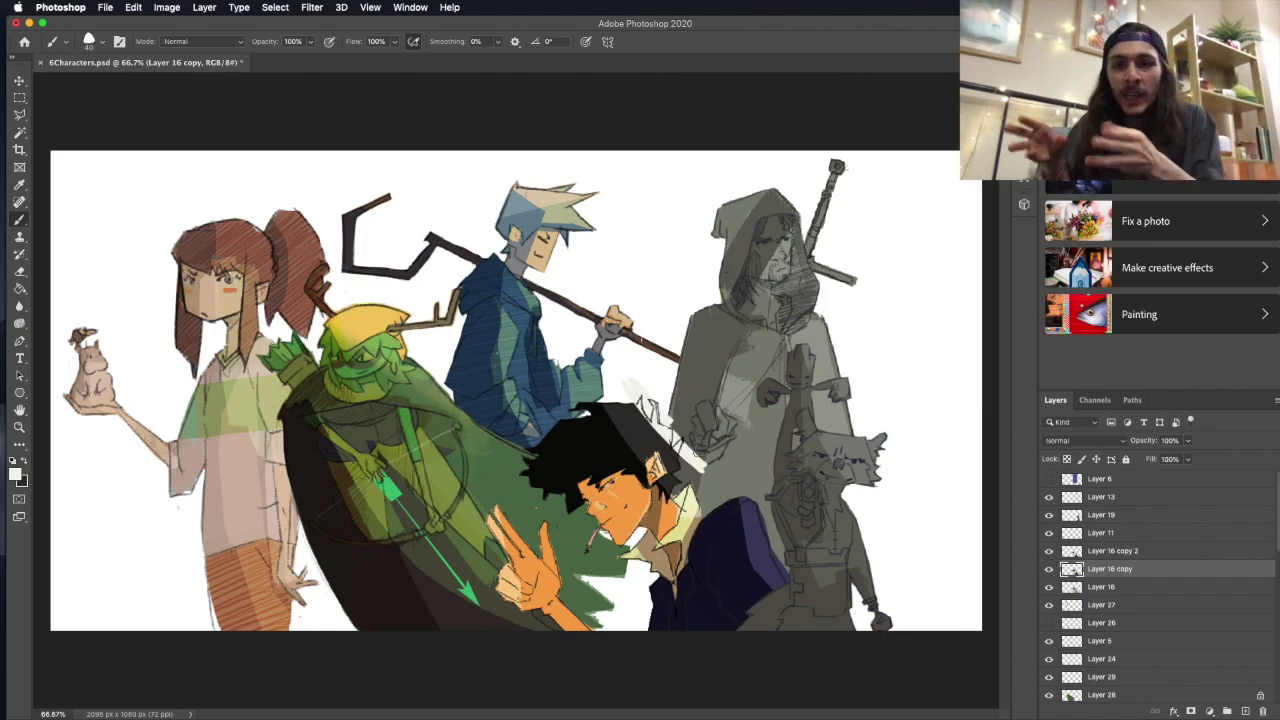
{"action": "key", "text": "super+z"}
Pick an orange foreground colour and set Layer 16 copy 2 back to Multiply.
{"action": "left_click", "coordinate": [15, 475]}
{"action": "left_click", "coordinate": [655, 468]}
{"action": "key", "text": "Return"}
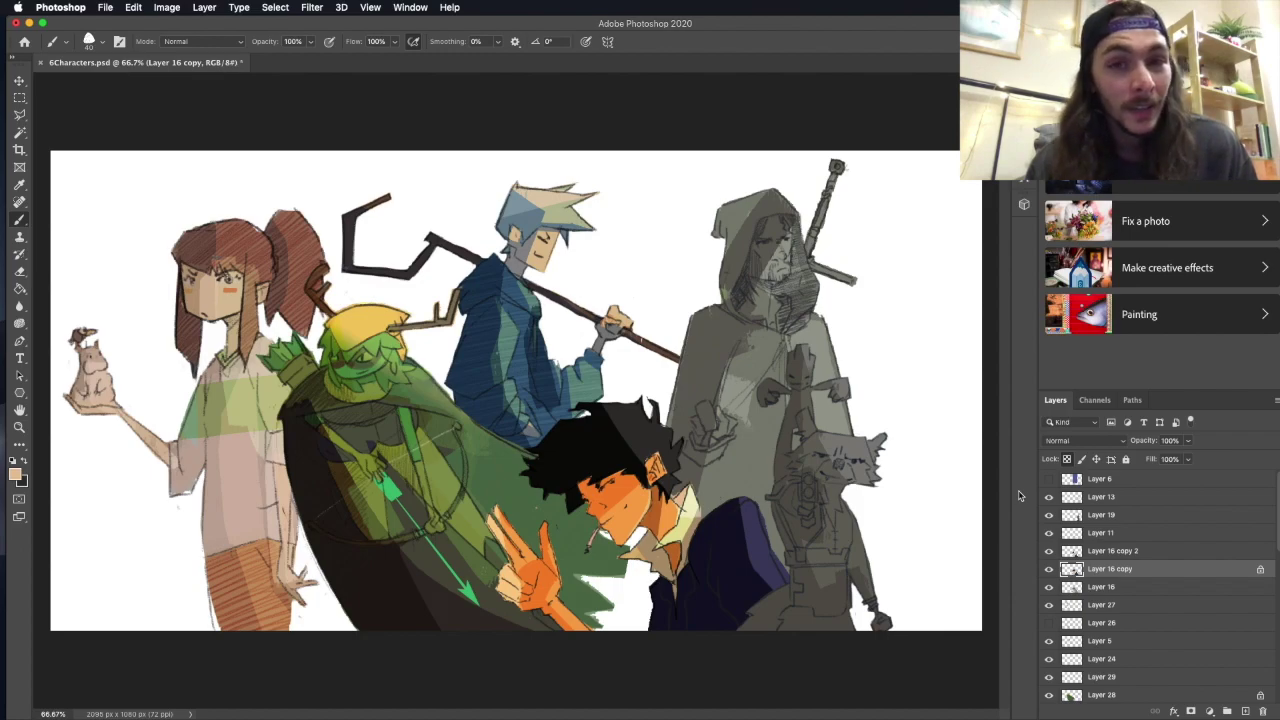
{"action": "left_click", "coordinate": [1112, 551]}
{"action": "left_click", "coordinate": [1085, 440]}
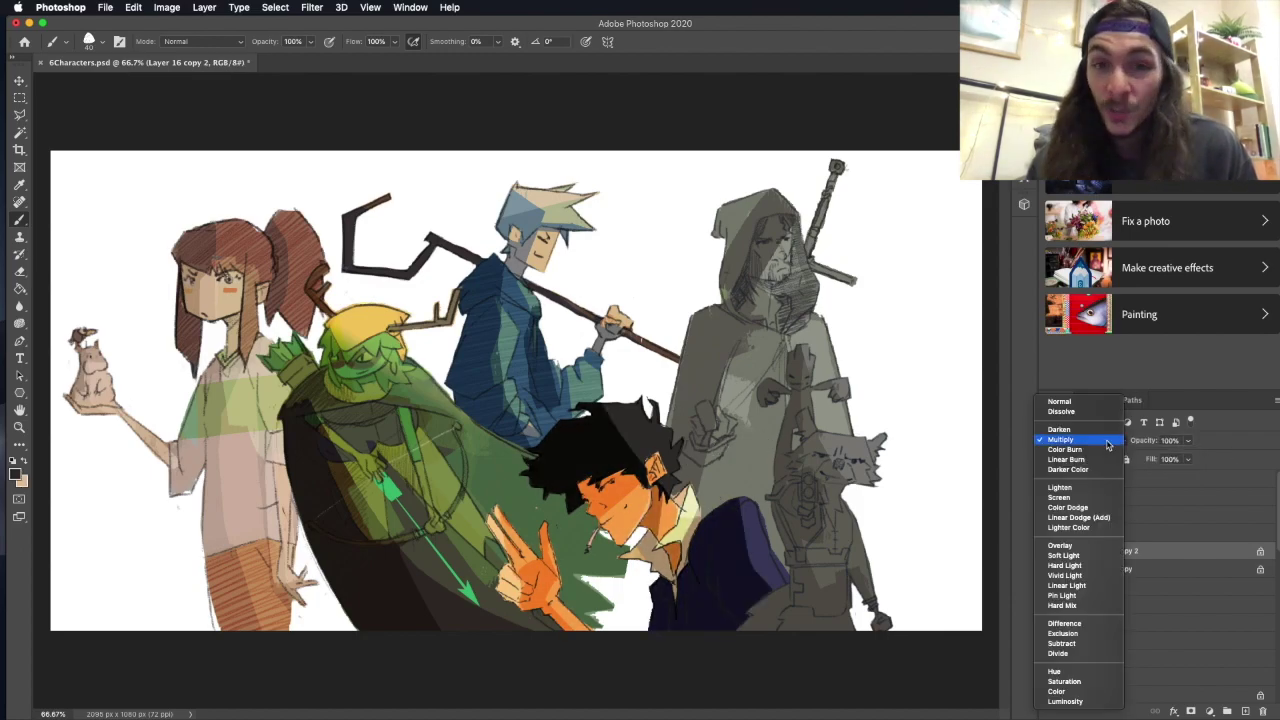
{"action": "left_click", "coordinate": [1075, 452]}
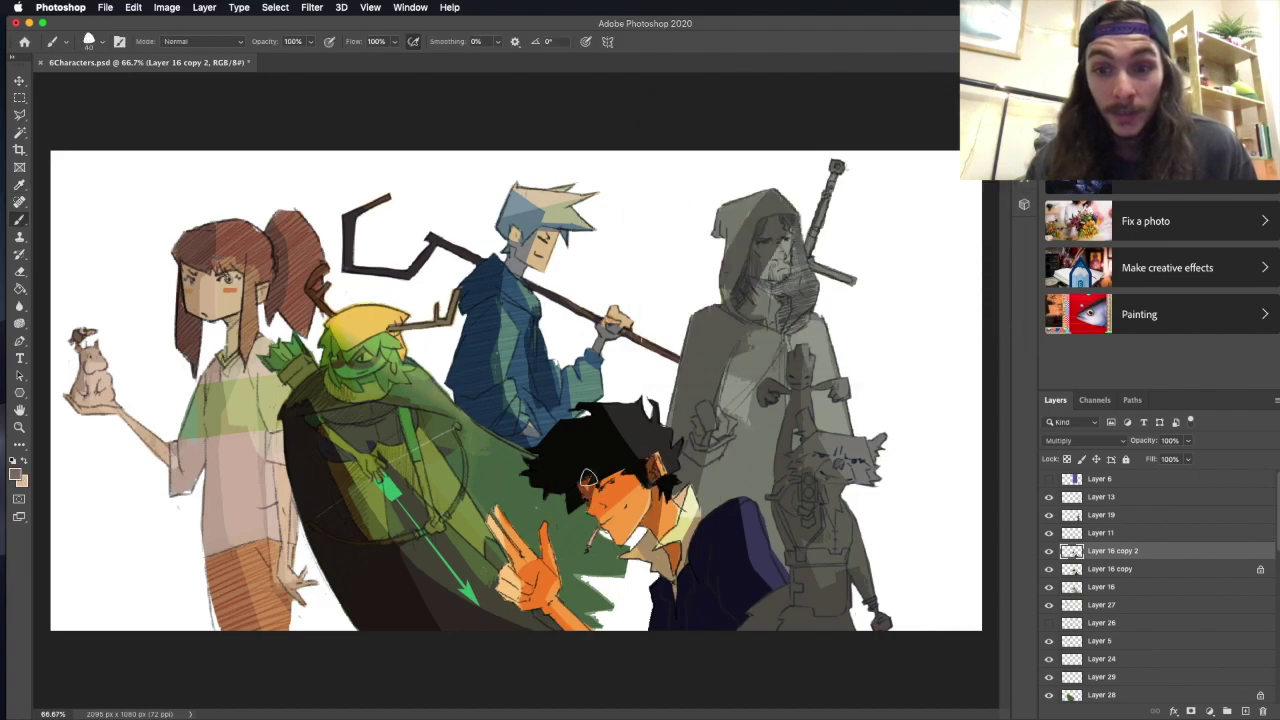
Lower Layer 16 copy to 61% opacity and draw dark lines on the hand at 33% flow.
{"action": "key", "text": "alt+bracketleft"}
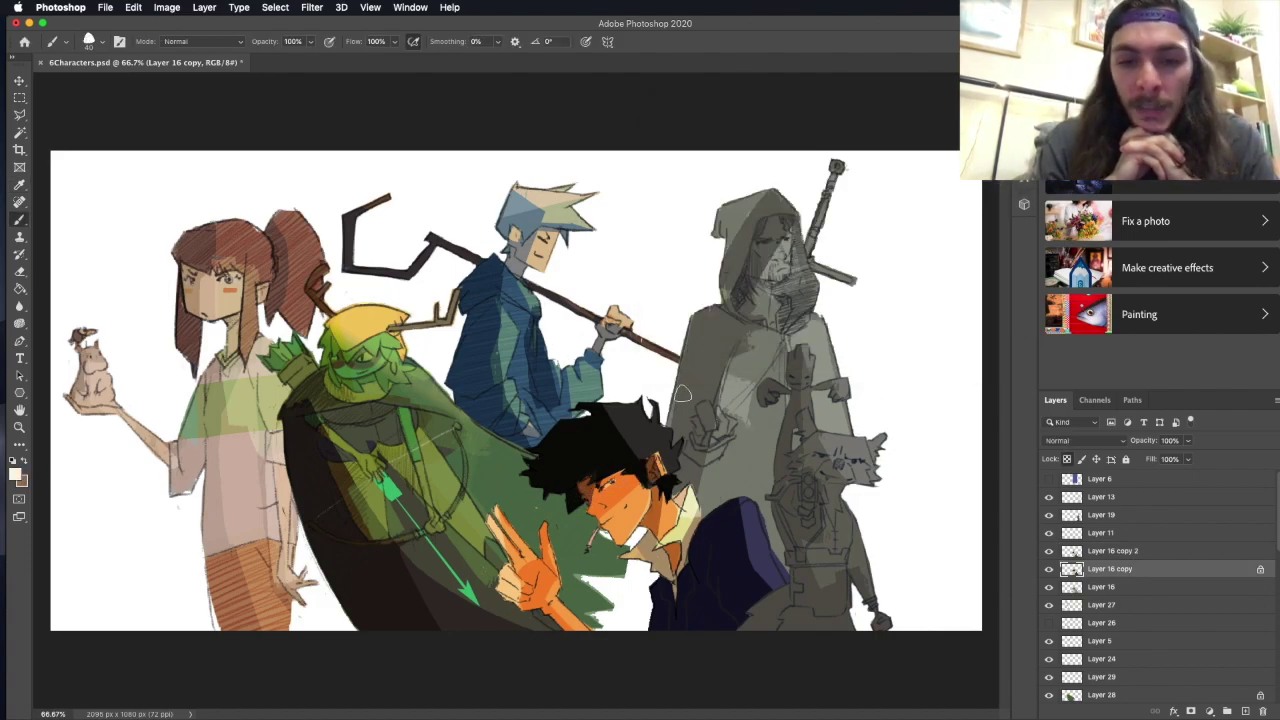
{"action": "left_click", "coordinate": [603, 520], "text": "alt"}
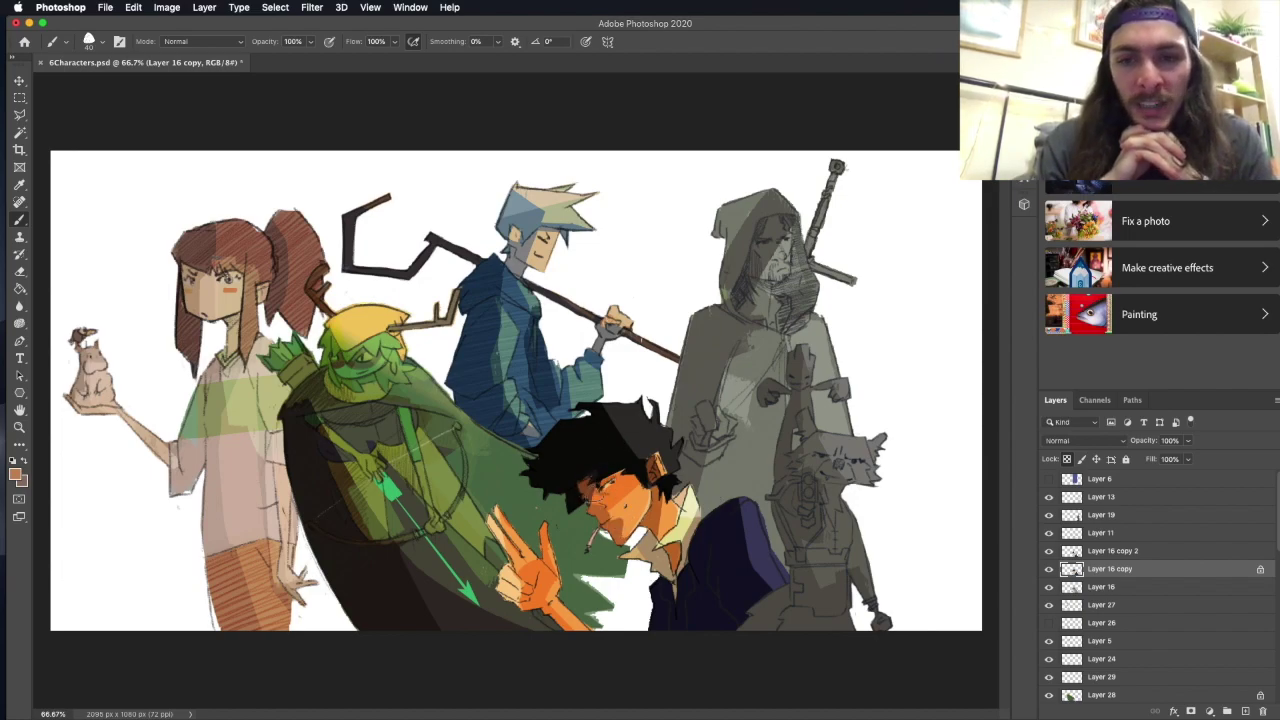
{"action": "key", "text": "6"}
{"action": "key", "text": "1"}
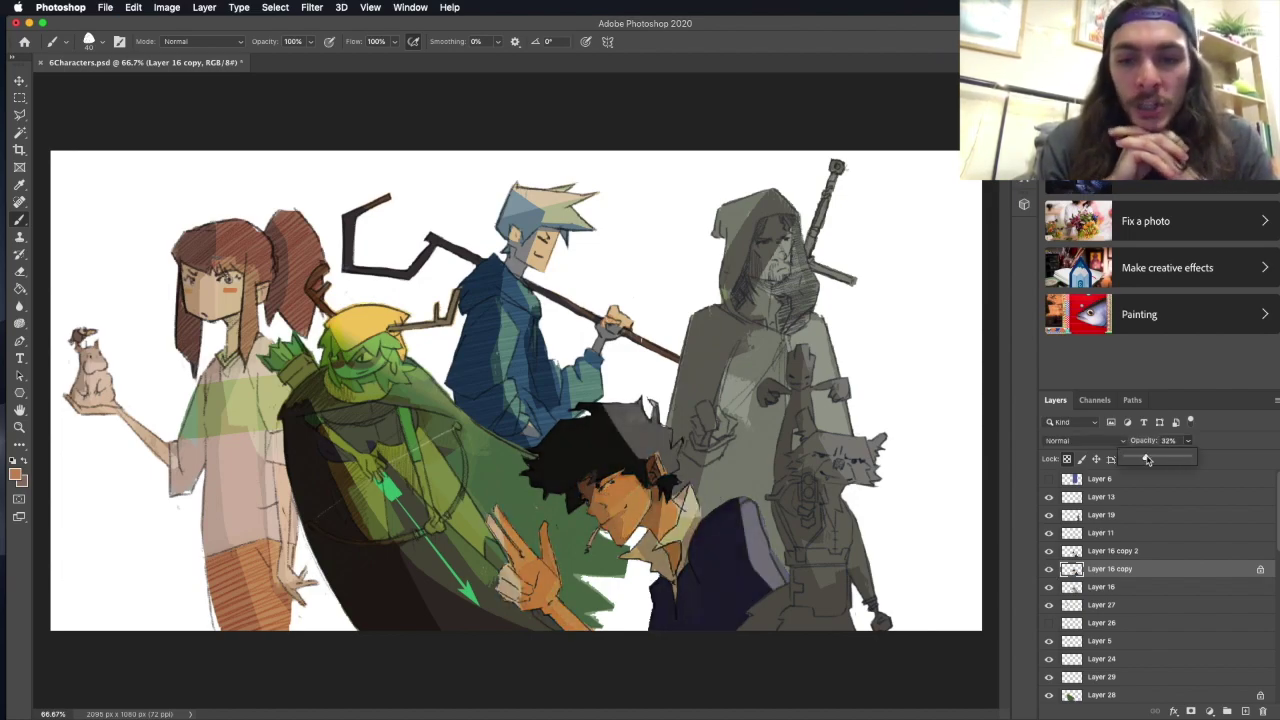
{"action": "key", "text": "shift+3"}
{"action": "key", "text": "shift+3"}
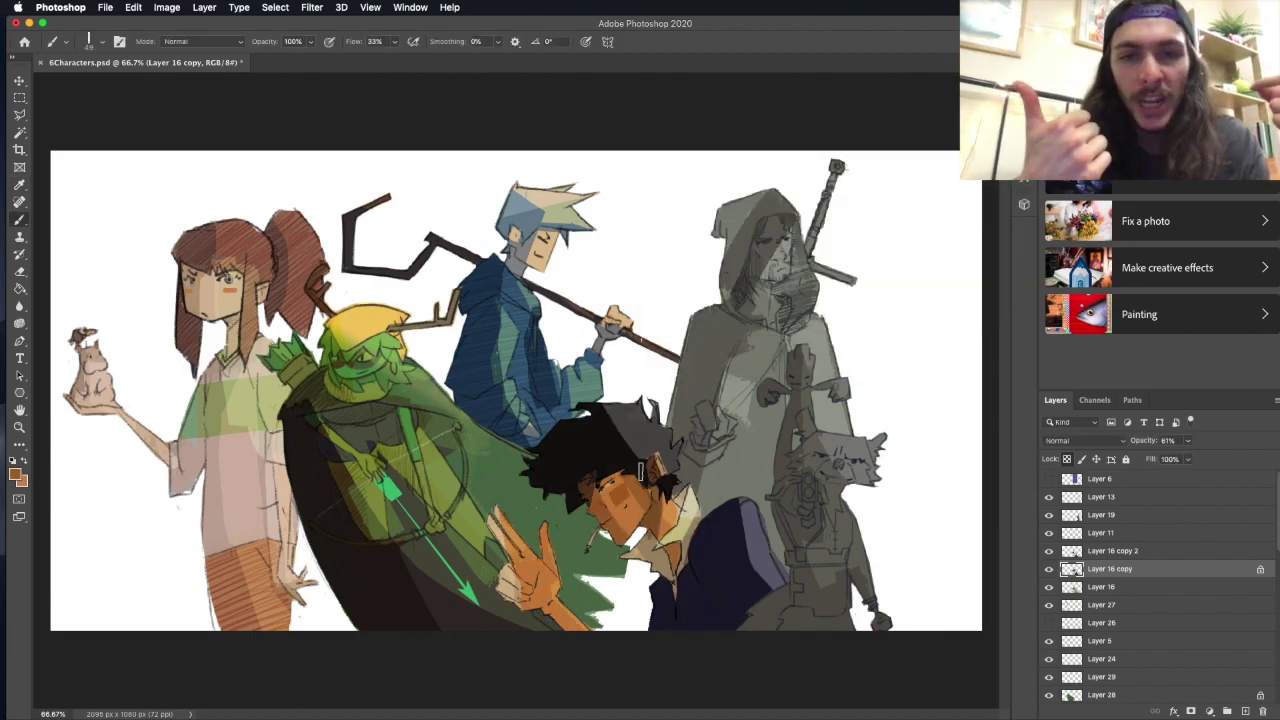
{"action": "mouse_move", "coordinate": [545, 570]}
{"action": "left_mouse_down"}
{"action": "mouse_move", "coordinate": [530, 595]}
{"action": "mouse_move", "coordinate": [540, 580]}
{"action": "mouse_move", "coordinate": [550, 600]}
{"action": "left_mouse_up"}
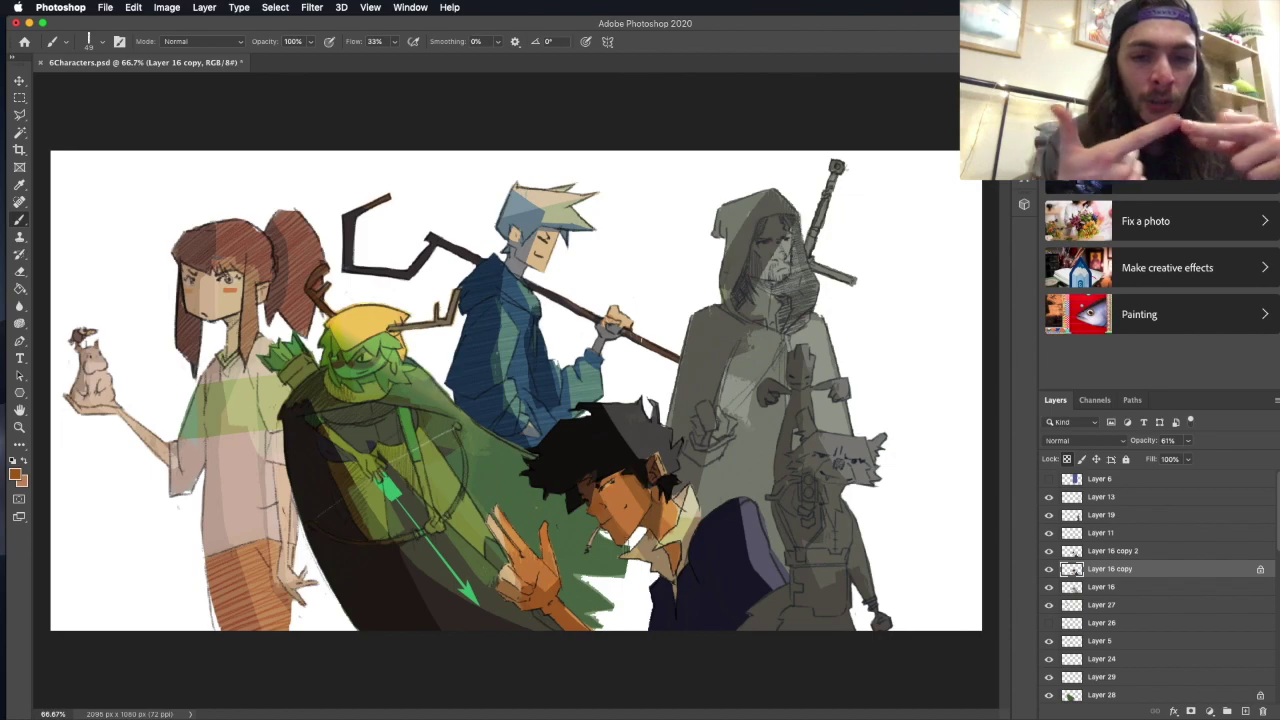
{"action": "left_click", "coordinate": [600, 472], "text": "ctrl"}
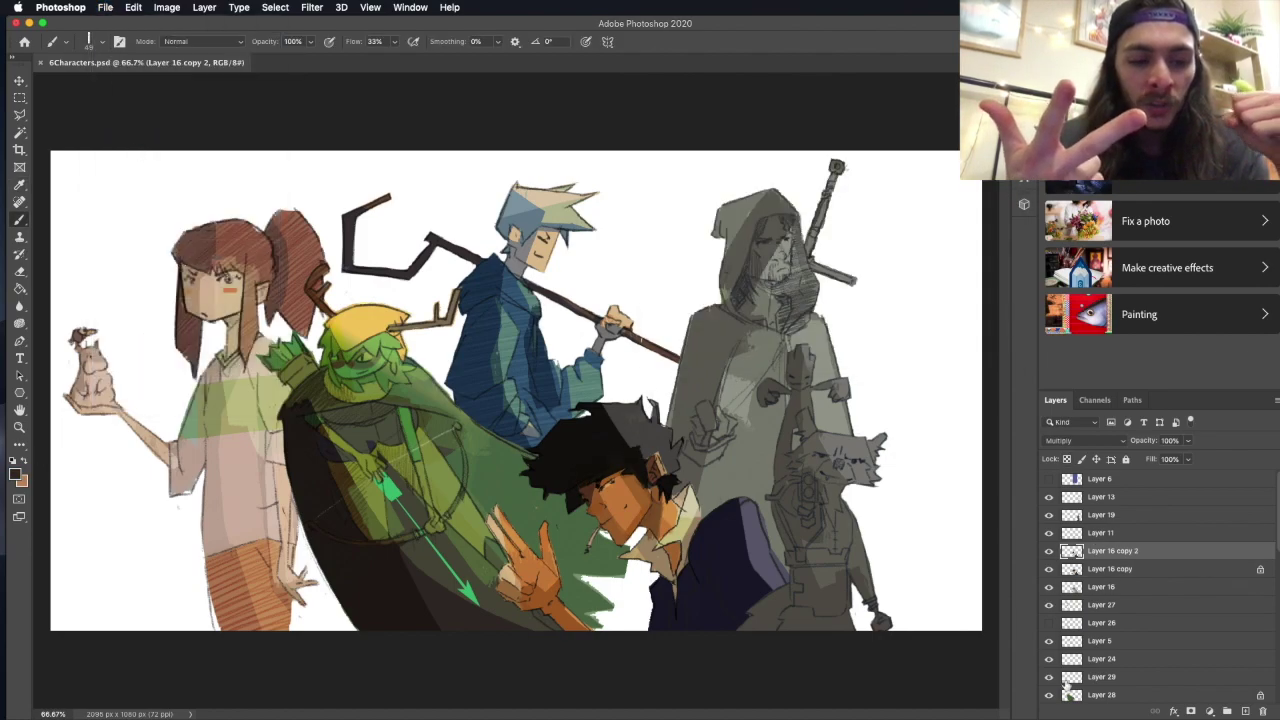
On Layer 15 copy, paint the hooded figure's cloak and hood brown and his face skin-toned.
{"action": "left_click", "coordinate": [1110, 587]}
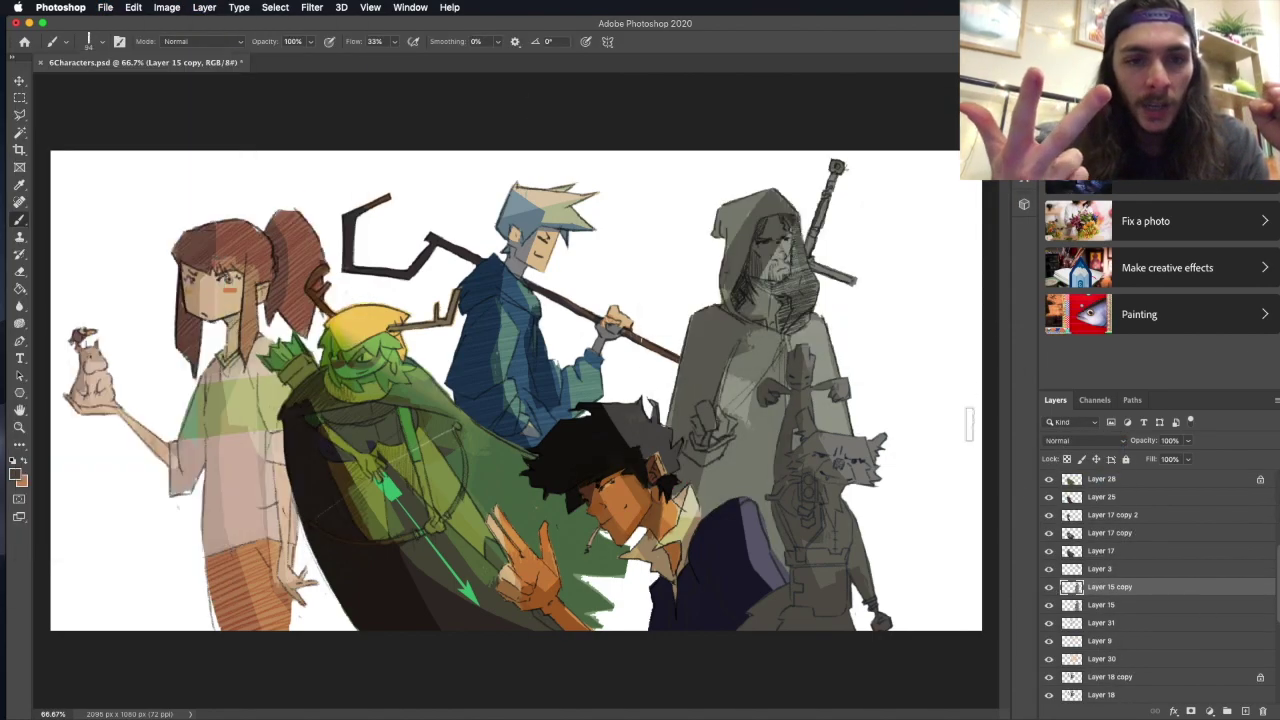
{"action": "mouse_move", "coordinate": [760, 330]}
{"action": "left_mouse_down"}
{"action": "mouse_move", "coordinate": [720, 500]}
{"action": "mouse_move", "coordinate": [774, 415]}
{"action": "left_mouse_up"}
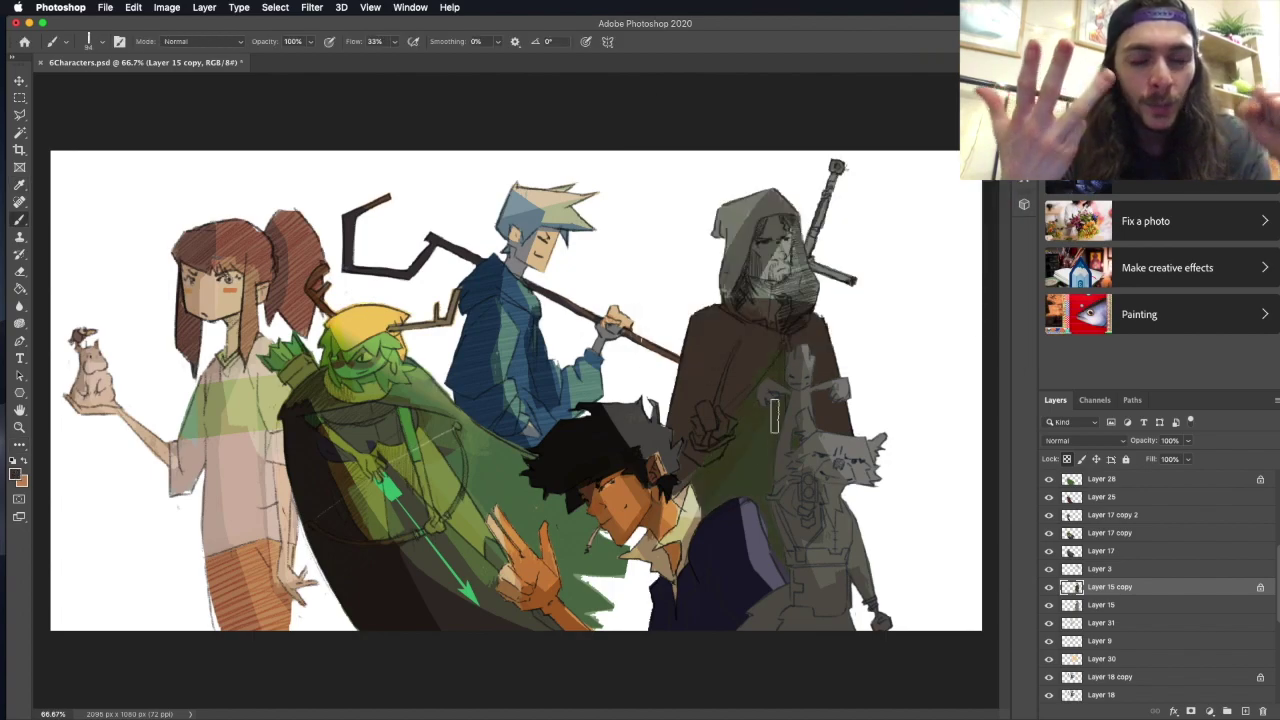
{"action": "left_click_drag", "start_coordinate": [735, 205], "coordinate": [770, 290]}
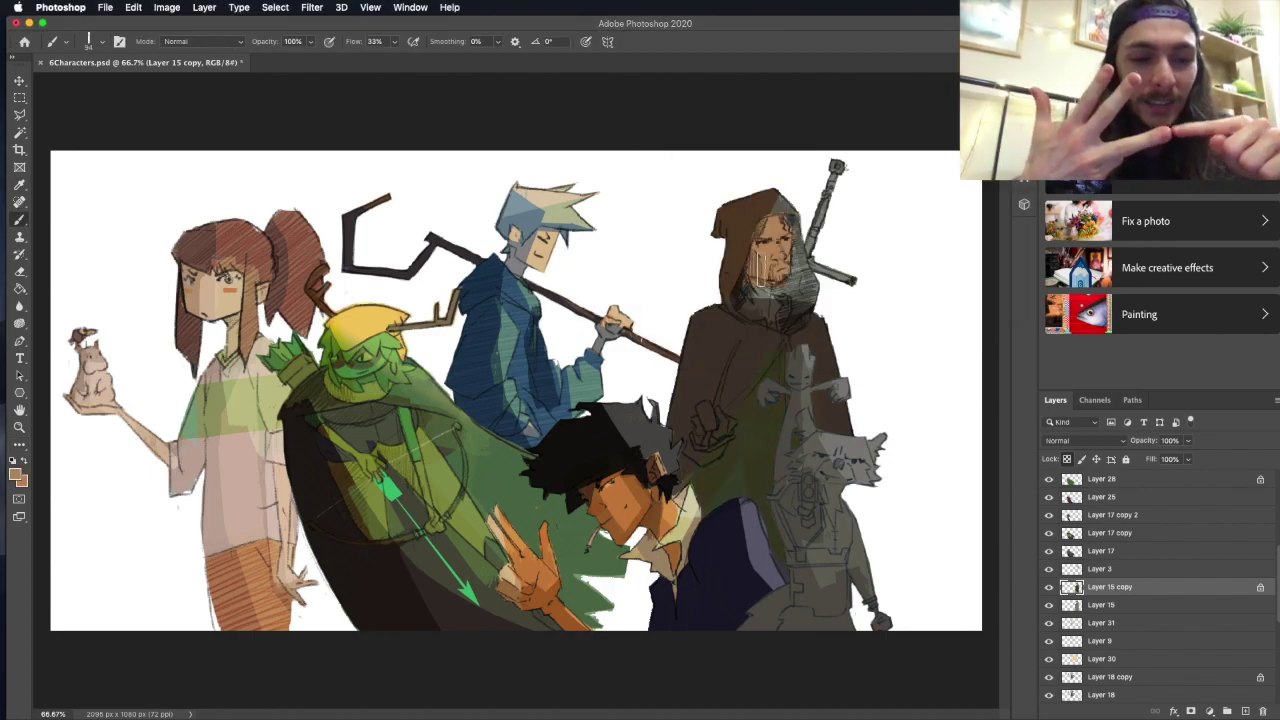
{"action": "left_click_drag", "start_coordinate": [705, 312], "coordinate": [815, 375]}
{"action": "mouse_move", "coordinate": [730, 205]}
{"action": "left_mouse_down"}
{"action": "mouse_move", "coordinate": [794, 213]}
{"action": "mouse_move", "coordinate": [805, 320]}
{"action": "left_mouse_up"}
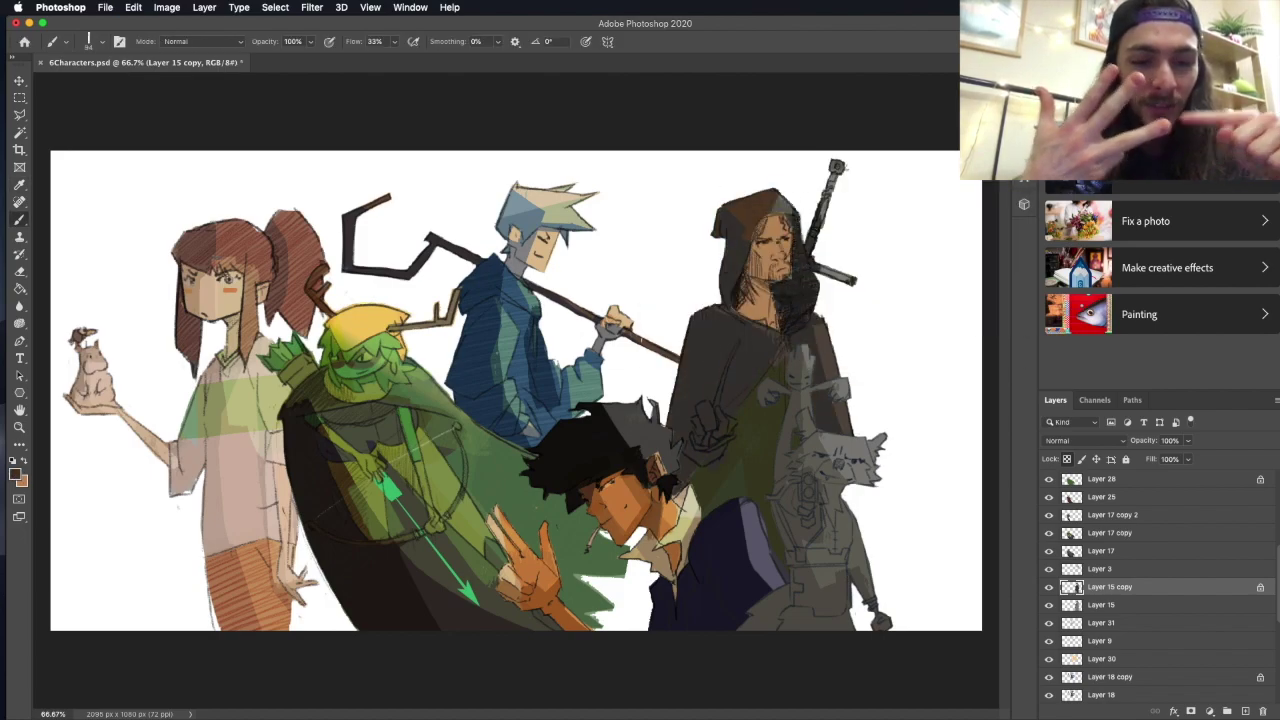
{"action": "left_click_drag", "start_coordinate": [755, 200], "coordinate": [795, 212]}
{"action": "left_click_drag", "start_coordinate": [735, 345], "coordinate": [722, 292]}
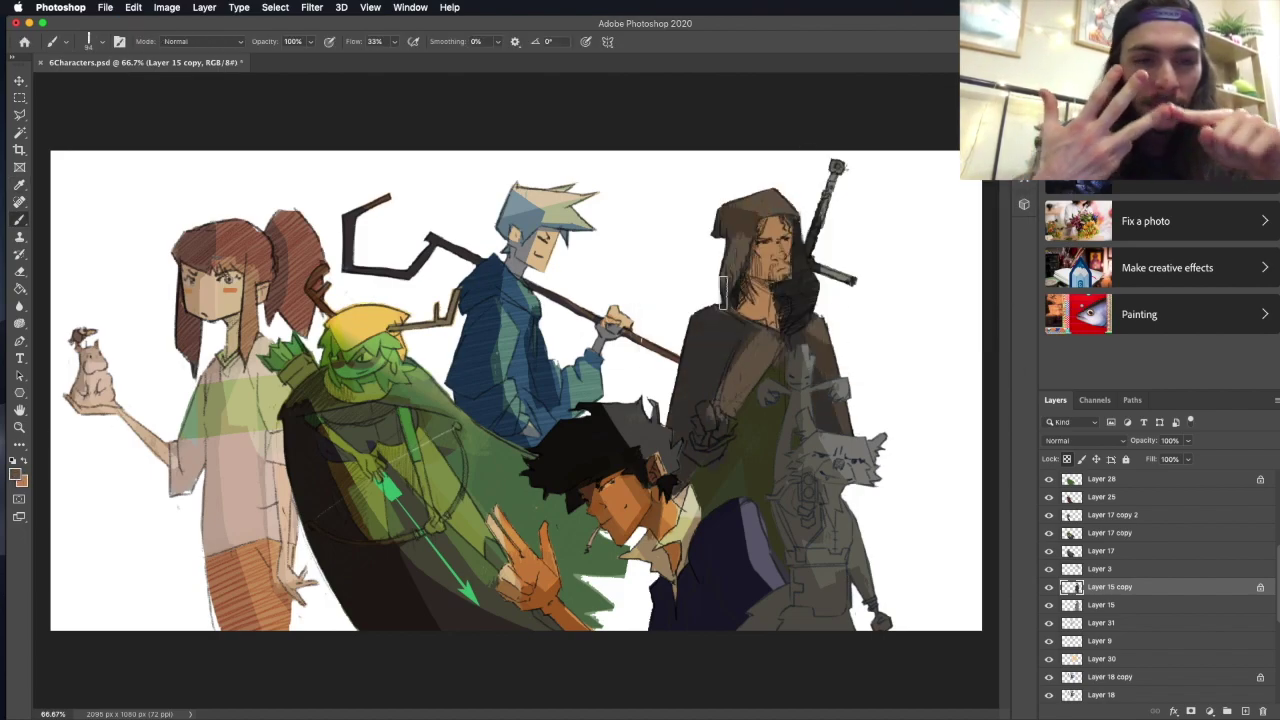
Hatch dark shading over the hooded face with a 40 px brush, undoing the forehead patch.
{"action": "key", "text": "super+1"}
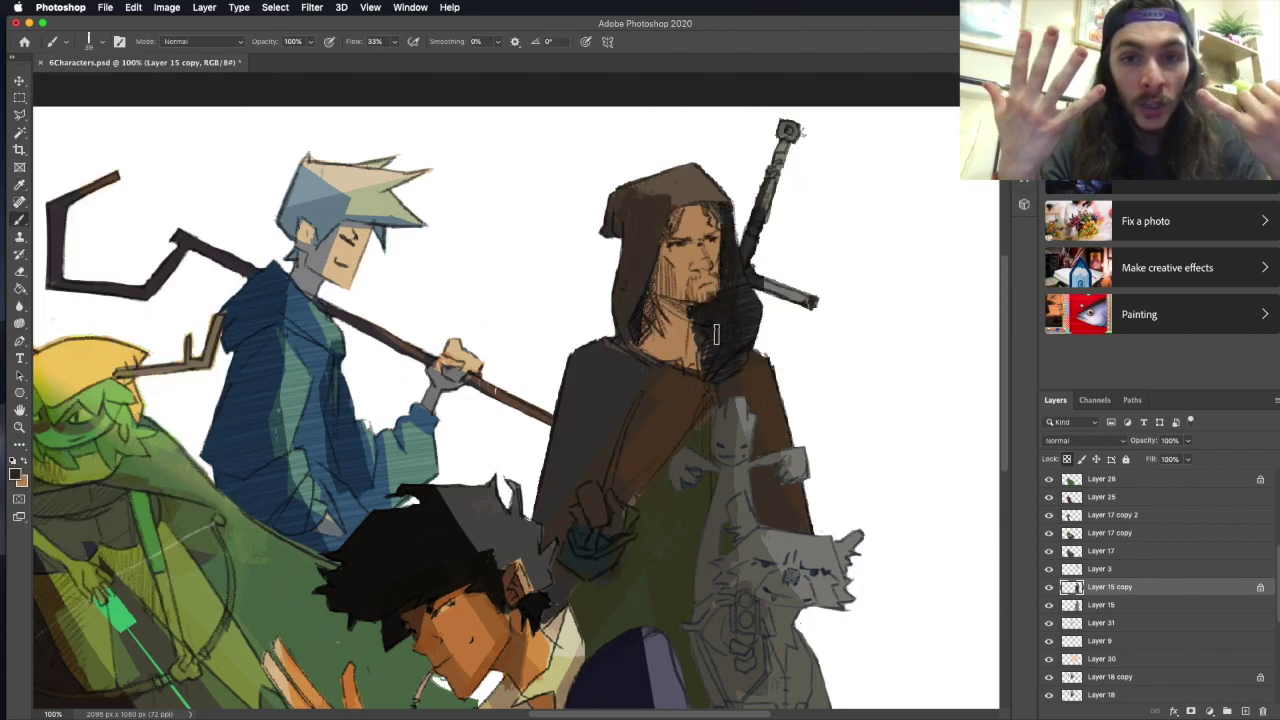
{"action": "left_click", "coordinate": [88, 41]}
{"action": "double_click", "coordinate": [114, 374]}
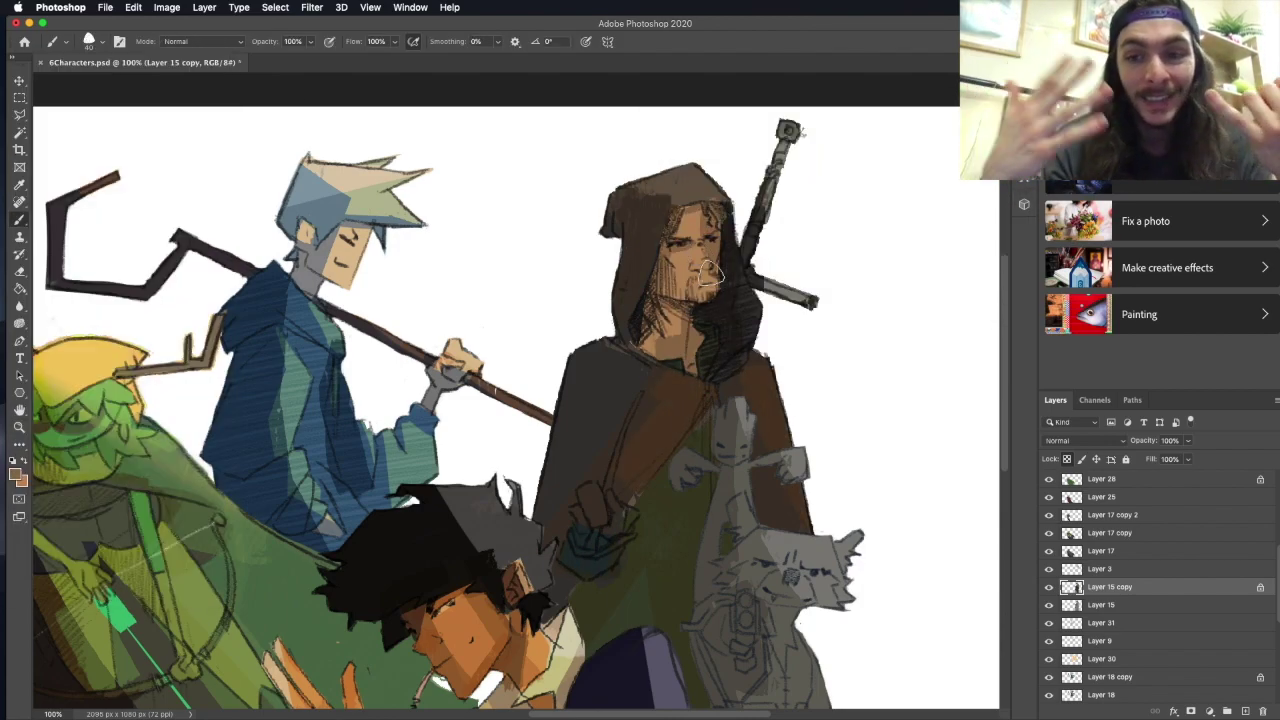
{"action": "mouse_move", "coordinate": [708, 272]}
{"action": "left_mouse_down"}
{"action": "mouse_move", "coordinate": [650, 291]}
{"action": "mouse_move", "coordinate": [684, 347]}
{"action": "left_mouse_up"}
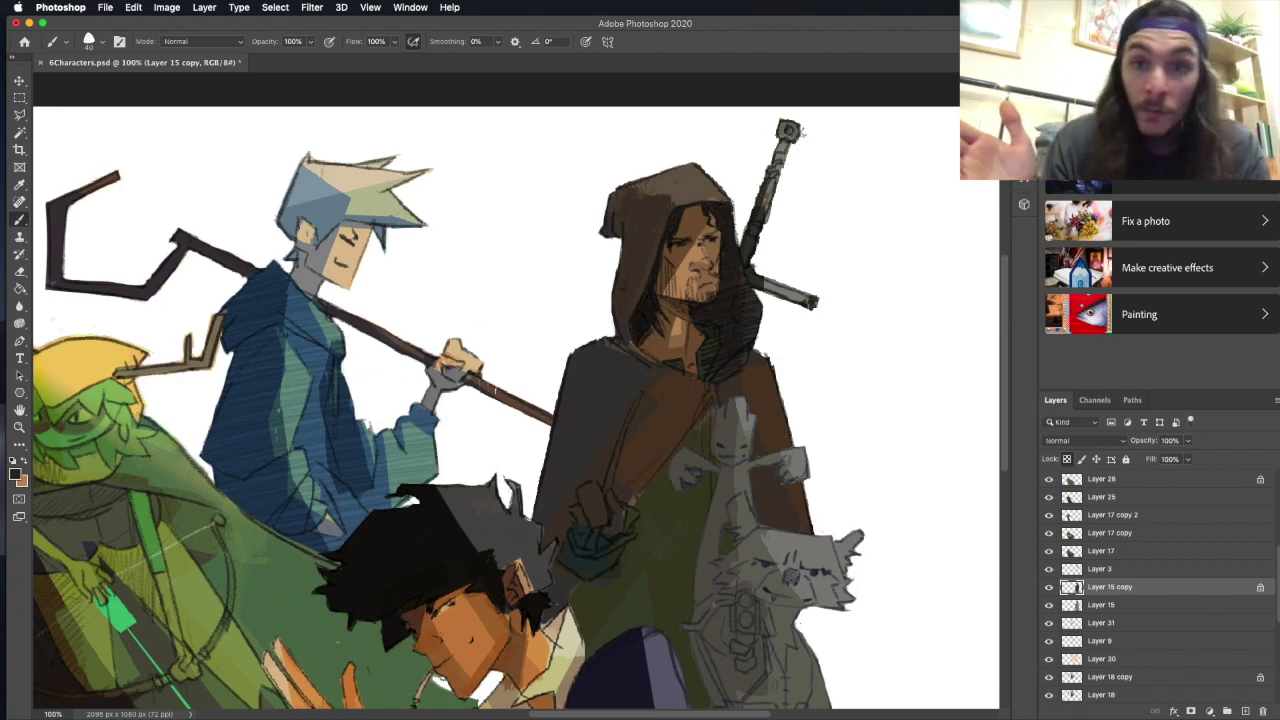
{"action": "scroll", "coordinate": [800, 300], "scroll_direction": "up", "scroll_amount": 1}
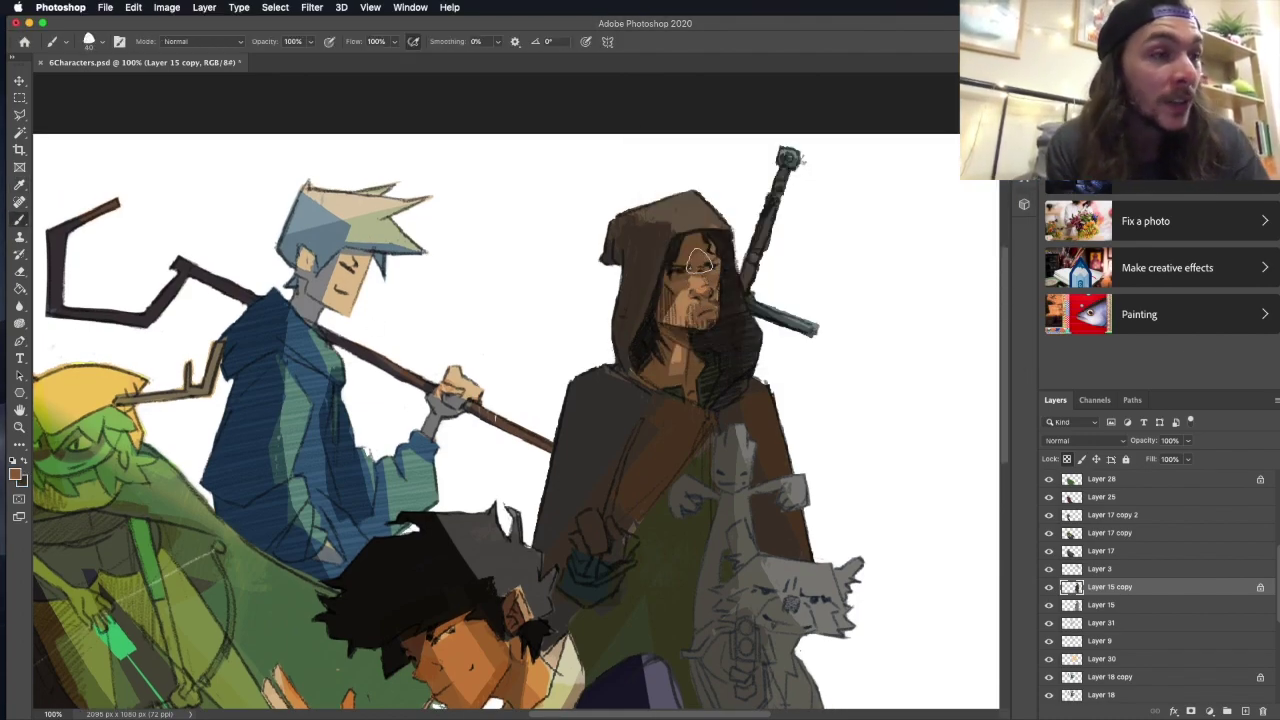
{"action": "key", "text": "ctrl+z"}
{"action": "key", "text": "ctrl+z"}
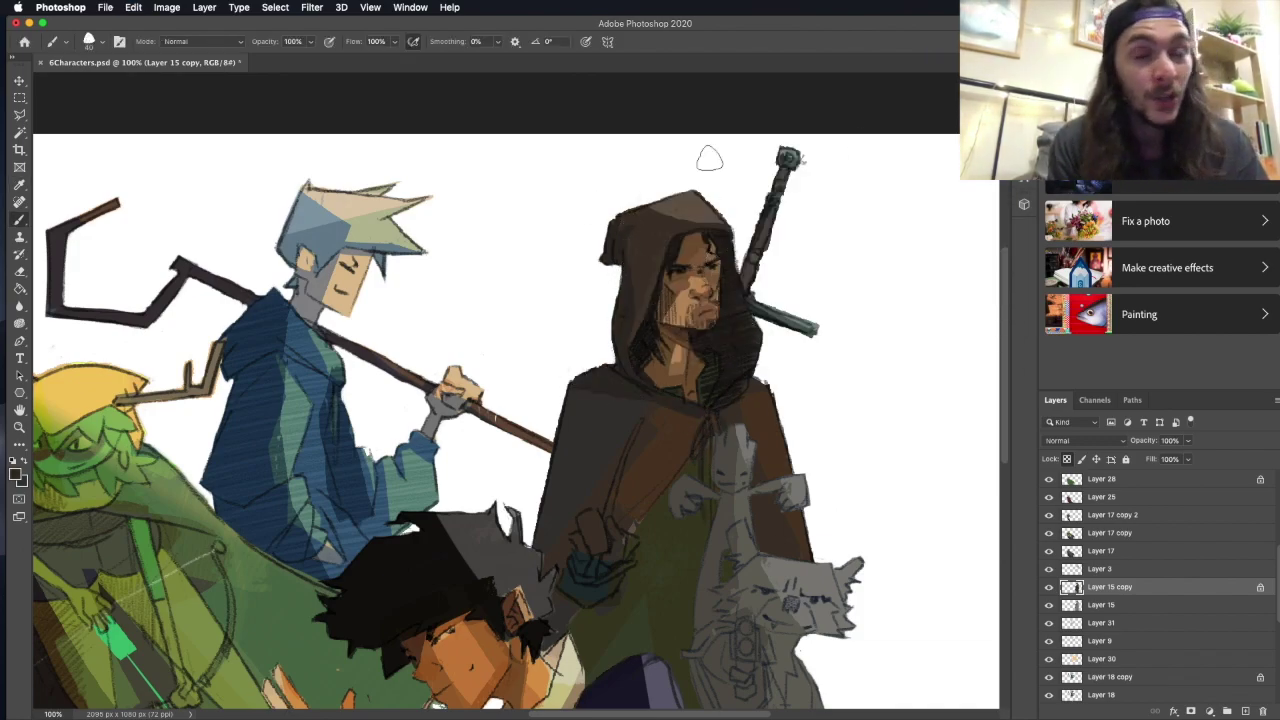
{"action": "left_click", "coordinate": [692, 352], "text": "alt"}
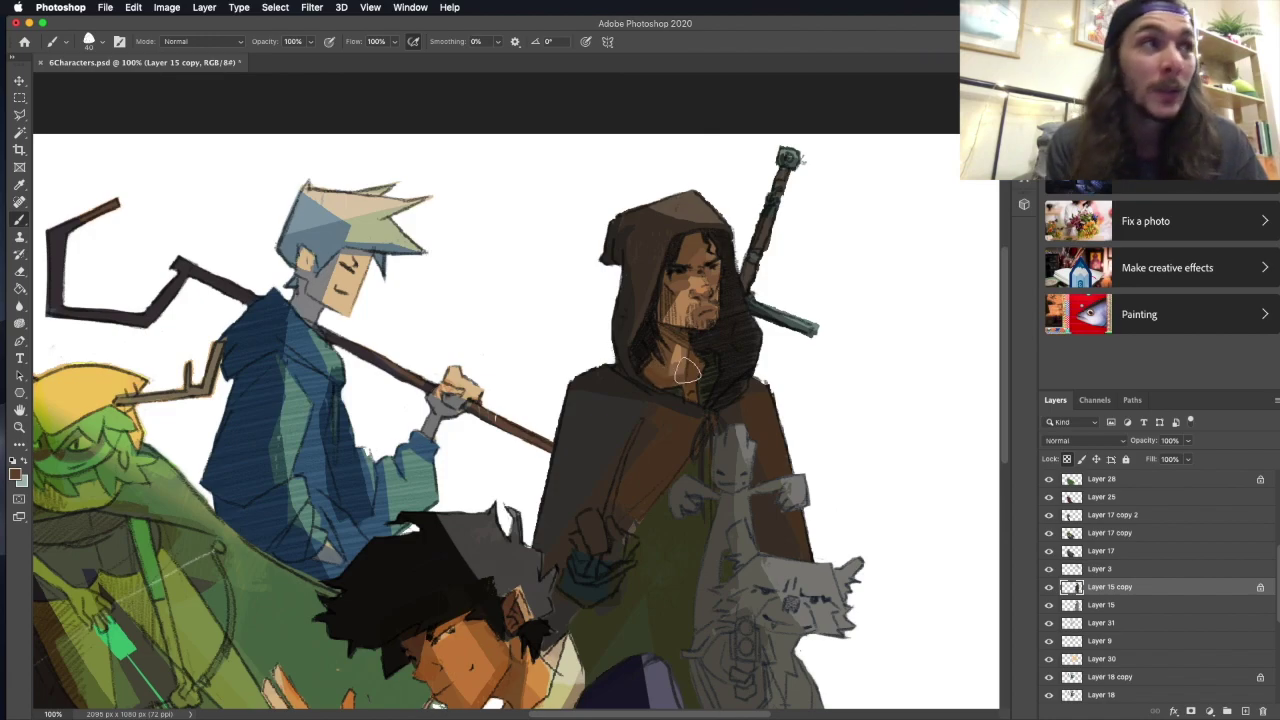
Paint a golden staff across the cloak, then choose a darker olive-brown colour.
{"action": "left_click", "coordinate": [14, 475]}
{"action": "left_click", "coordinate": [829, 200]}
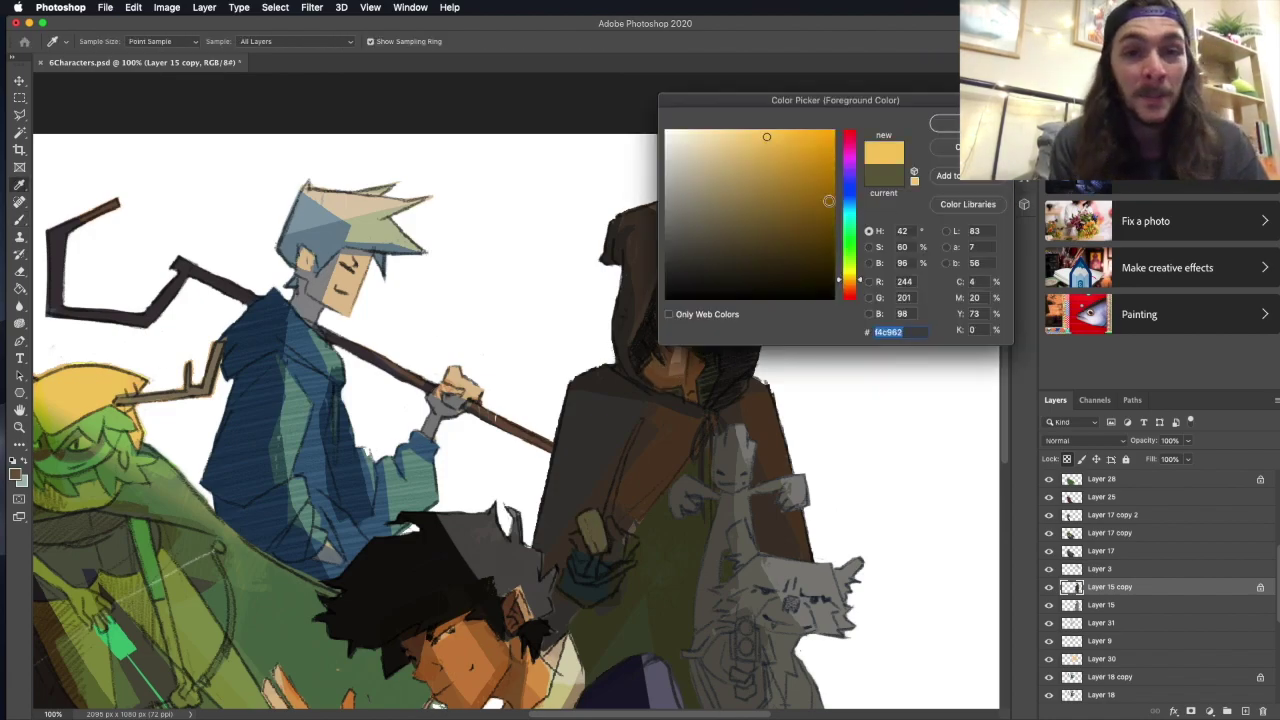
{"action": "key", "text": "Return"}
{"action": "left_click_drag", "start_coordinate": [640, 422], "coordinate": [609, 508]}
{"action": "left_click", "coordinate": [14, 475]}
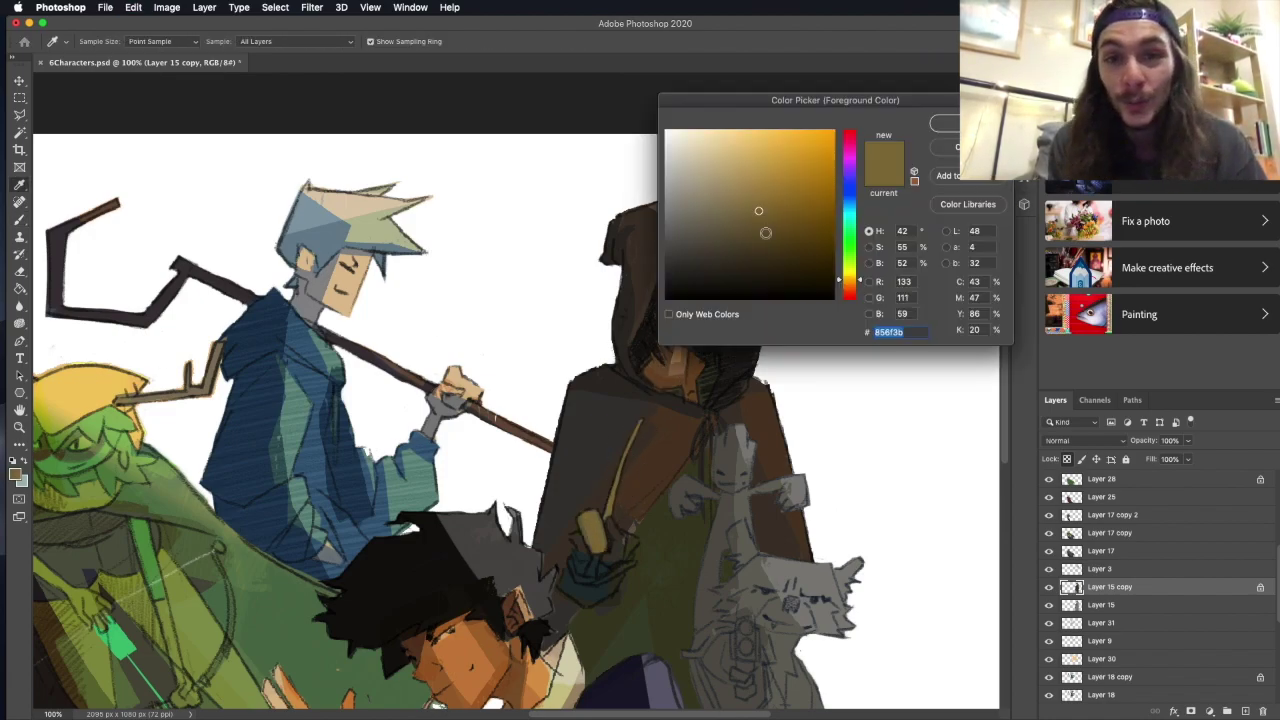
{"action": "key", "text": "Return"}
{"action": "left_click", "coordinate": [14, 475]}
{"action": "key", "text": "Return"}
{"action": "scroll", "coordinate": [577, 443], "scroll_direction": "down", "scroll_amount": 3}
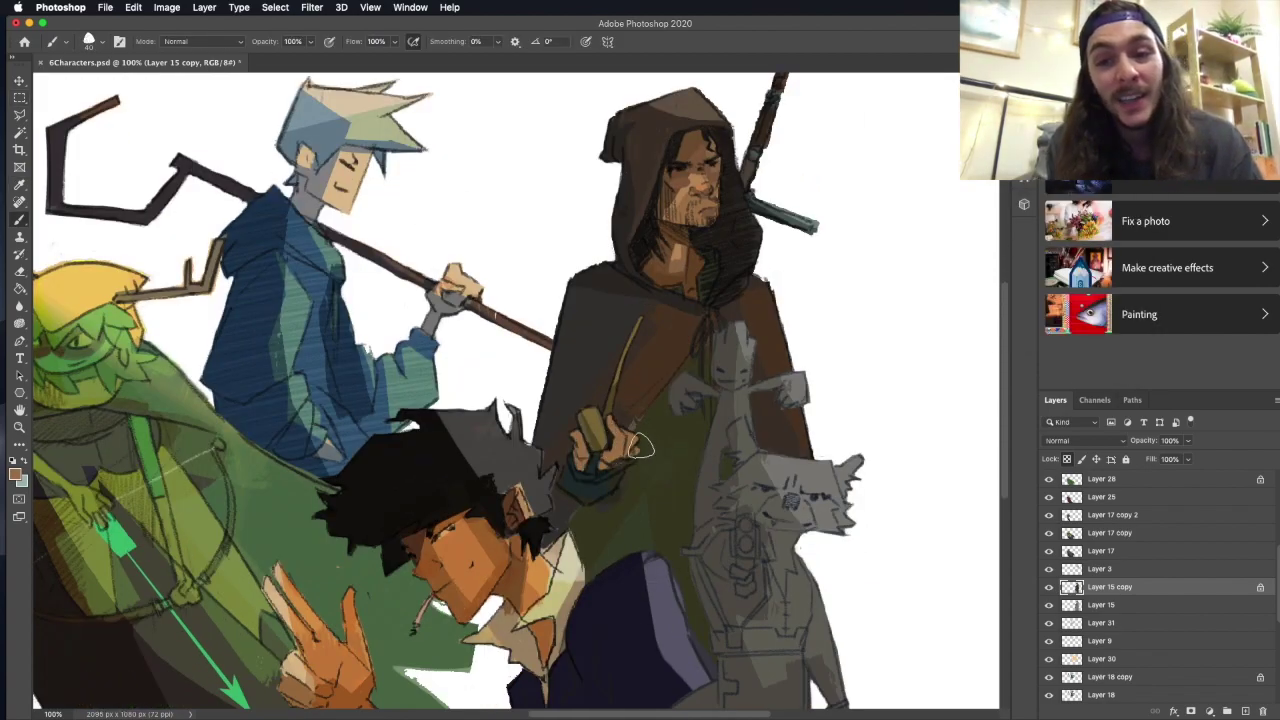
{"action": "scroll", "coordinate": [570, 478], "scroll_direction": "up", "scroll_amount": 3}
On a new layer, paint purple-blue shading over the hooded face and chin.
{"action": "key", "text": "ctrl+shift+alt+n"}
{"action": "left_click", "coordinate": [14, 475]}
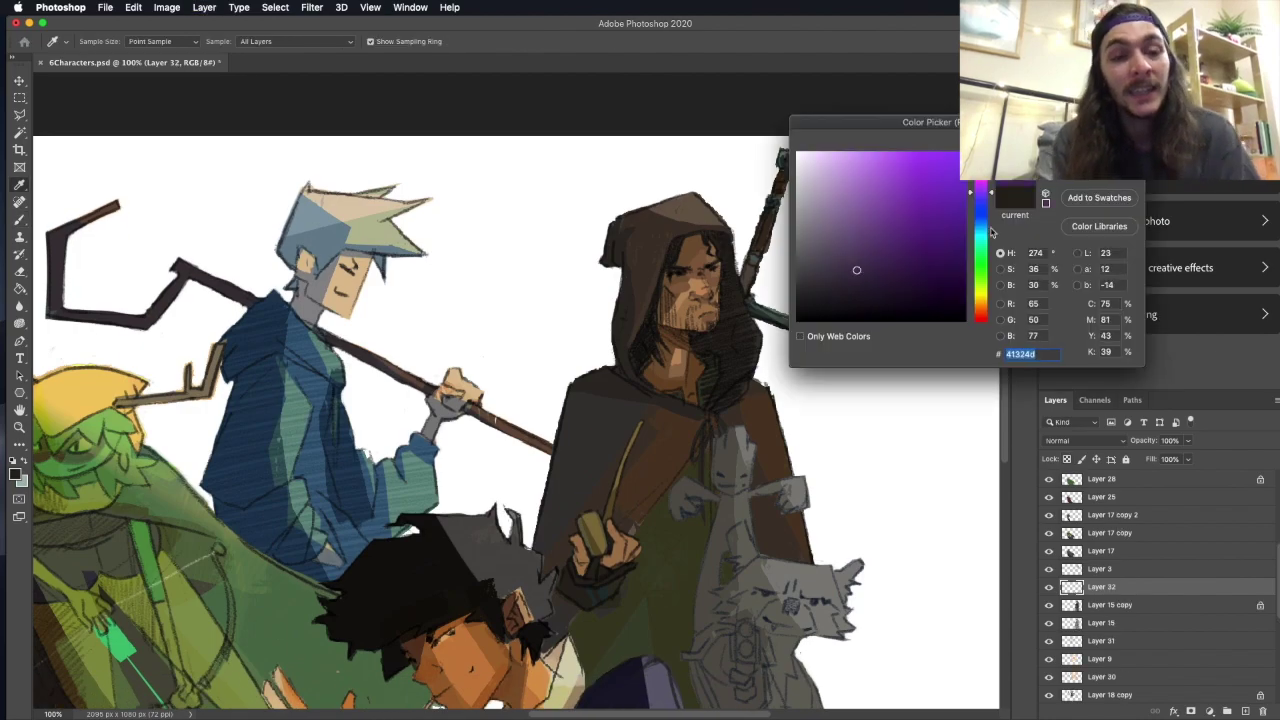
{"action": "key", "text": "Return"}
{"action": "mouse_move", "coordinate": [700, 260]}
{"action": "left_mouse_down"}
{"action": "mouse_move", "coordinate": [646, 368]}
{"action": "mouse_move", "coordinate": [726, 244]}
{"action": "mouse_move", "coordinate": [727, 300]}
{"action": "mouse_move", "coordinate": [680, 395]}
{"action": "left_mouse_up"}
{"action": "left_click_drag", "start_coordinate": [696, 345], "coordinate": [696, 395]}
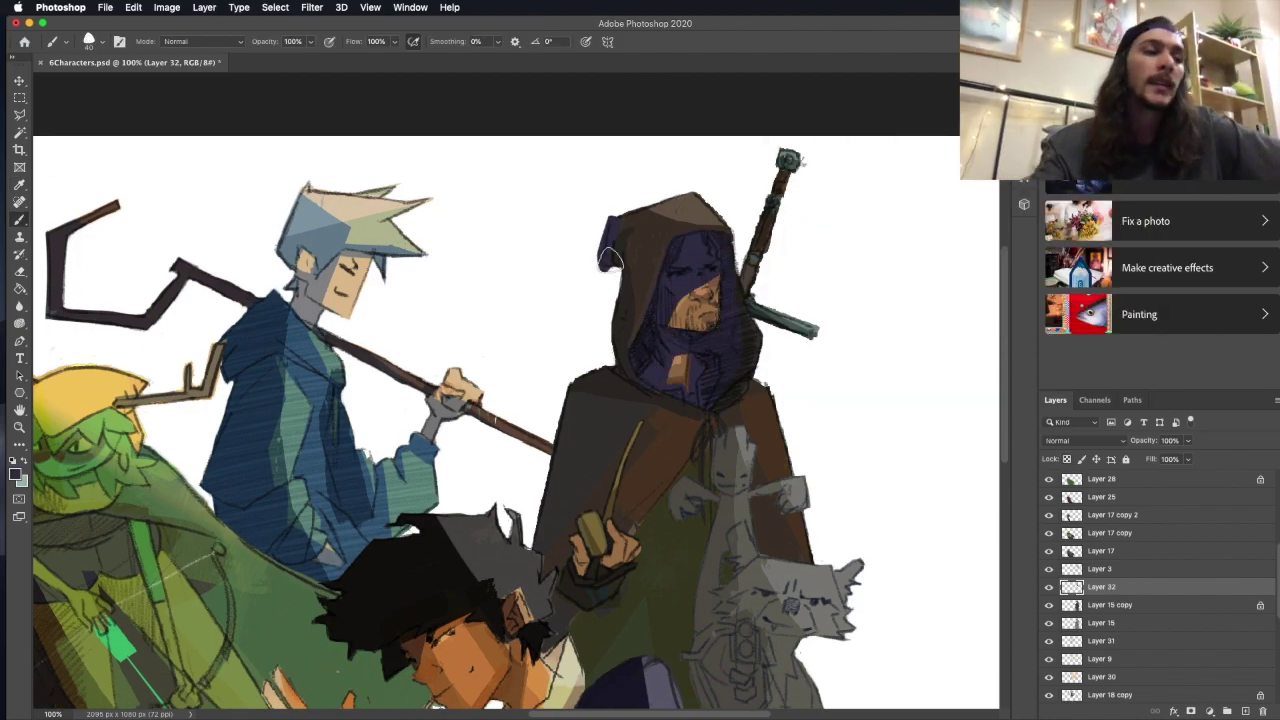
{"action": "left_click_drag", "start_coordinate": [631, 360], "coordinate": [585, 378]}
{"action": "left_click_drag", "start_coordinate": [740, 300], "coordinate": [770, 150]}
{"action": "scroll", "coordinate": [700, 300], "scroll_direction": "down", "scroll_amount": 3}
Extend the purple shading over the cloak at 33% flow and set the layer to Soft Light.
{"action": "key", "text": "shift+3"}
{"action": "key", "text": "shift+3"}
{"action": "left_click_drag", "start_coordinate": [600, 230], "coordinate": [550, 420]}
{"action": "left_click_drag", "start_coordinate": [590, 280], "coordinate": [590, 470]}
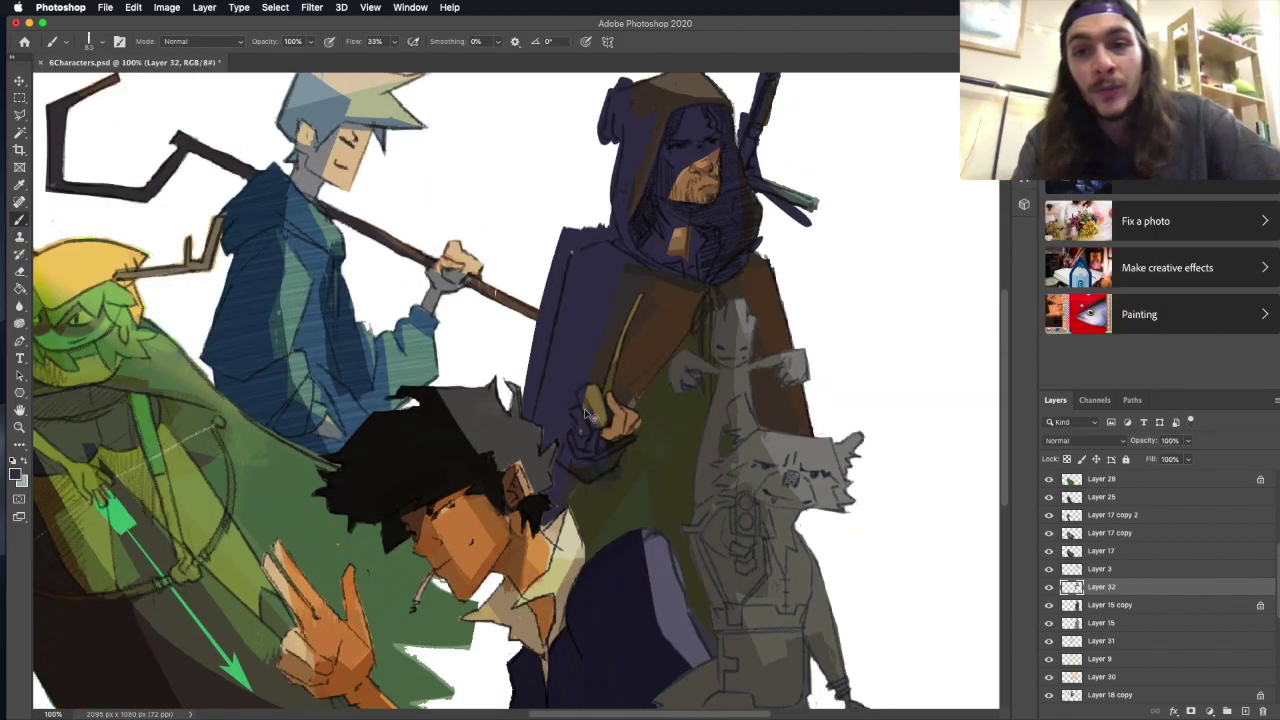
{"action": "left_click_drag", "start_coordinate": [600, 400], "coordinate": [610, 540]}
{"action": "left_click_drag", "start_coordinate": [630, 490], "coordinate": [649, 417]}
{"action": "left_click", "coordinate": [1085, 440]}
{"action": "left_click", "coordinate": [1085, 580]}
{"action": "scroll", "coordinate": [472, 461], "scroll_direction": "up", "scroll_amount": 3}
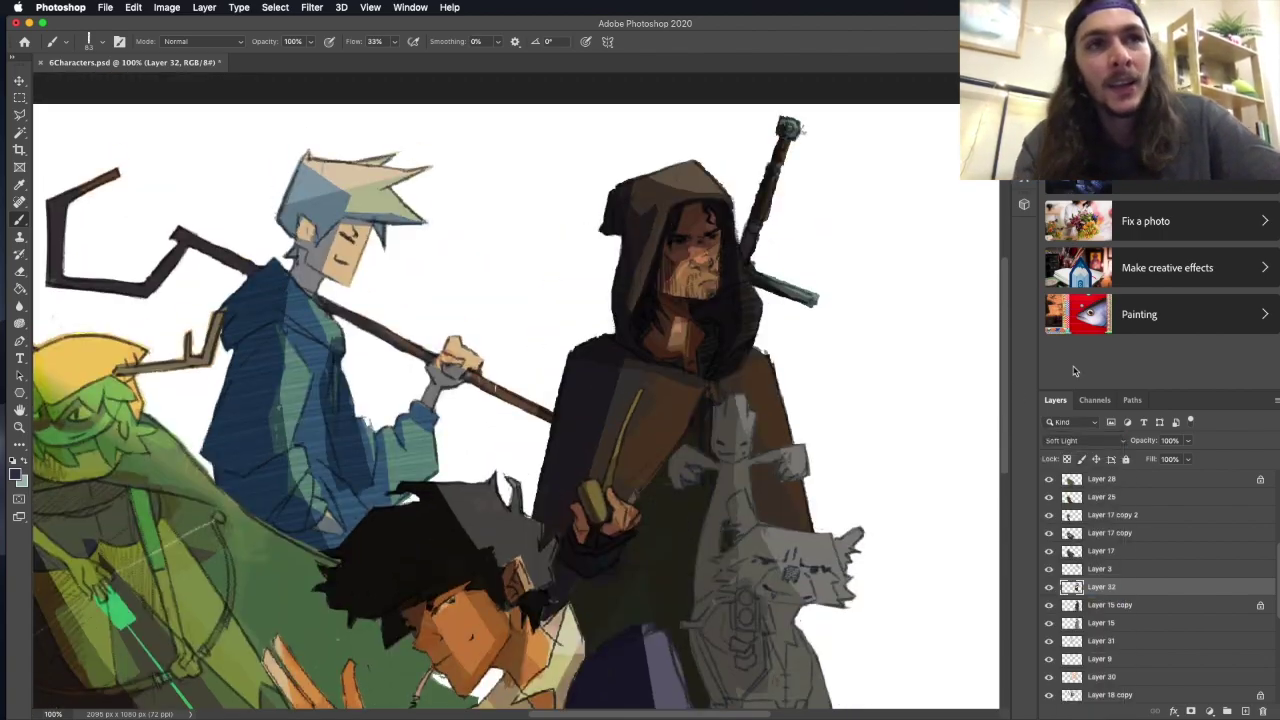
Add Layer 33 in Darken mode, selecting the figure's area by colour and then deselecting.
{"action": "key", "text": "ctrl+shift+alt+n"}
{"action": "key", "text": "w"}
{"action": "left_click", "coordinate": [472, 461]}
{"action": "left_click", "coordinate": [1085, 440]}
{"action": "left_click", "coordinate": [1075, 466]}
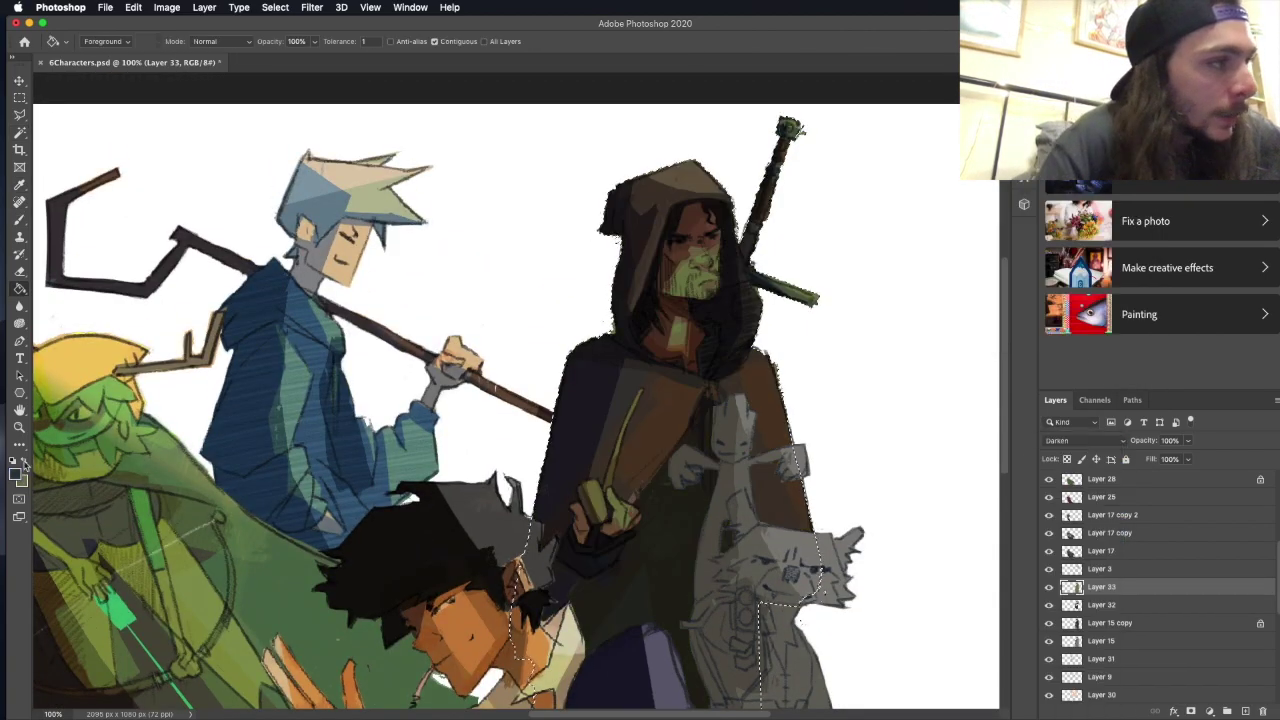
{"action": "key", "text": "g"}
{"action": "key", "text": "ctrl+minus"}
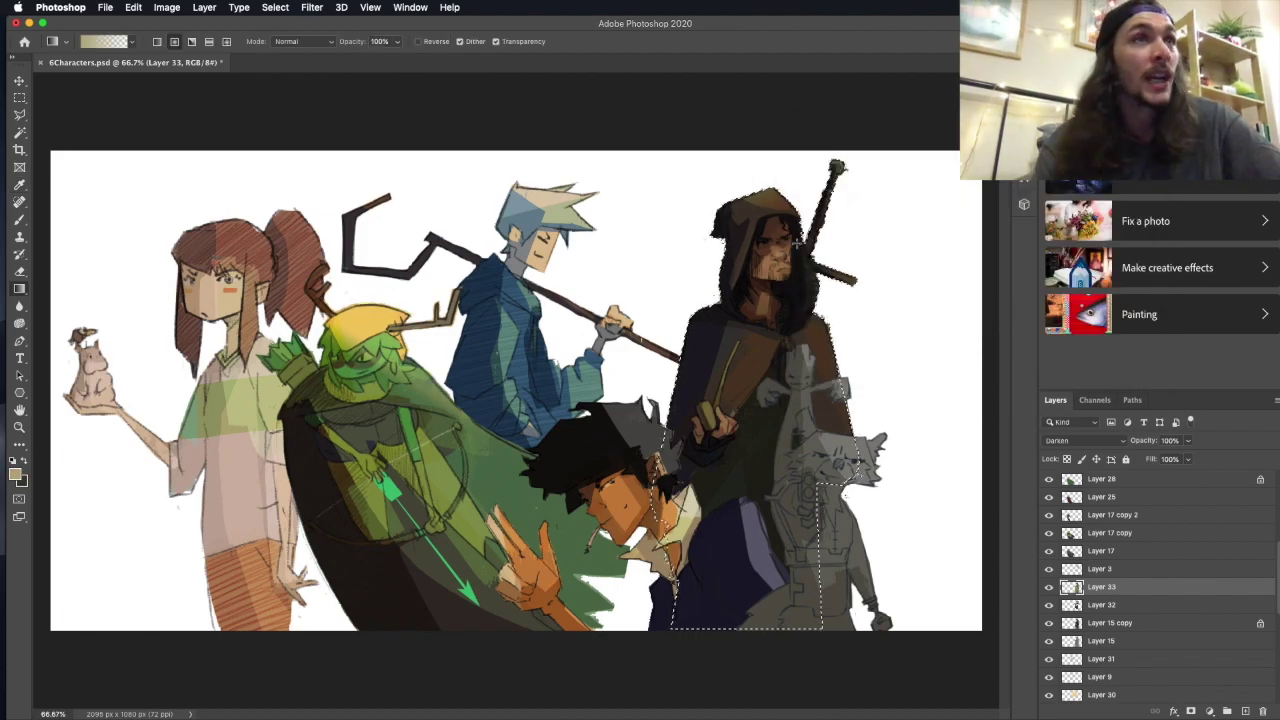
{"action": "left_click", "coordinate": [1085, 440]}
{"action": "key", "text": "Escape"}
{"action": "key", "text": "m"}
{"action": "left_click", "coordinate": [765, 570]}
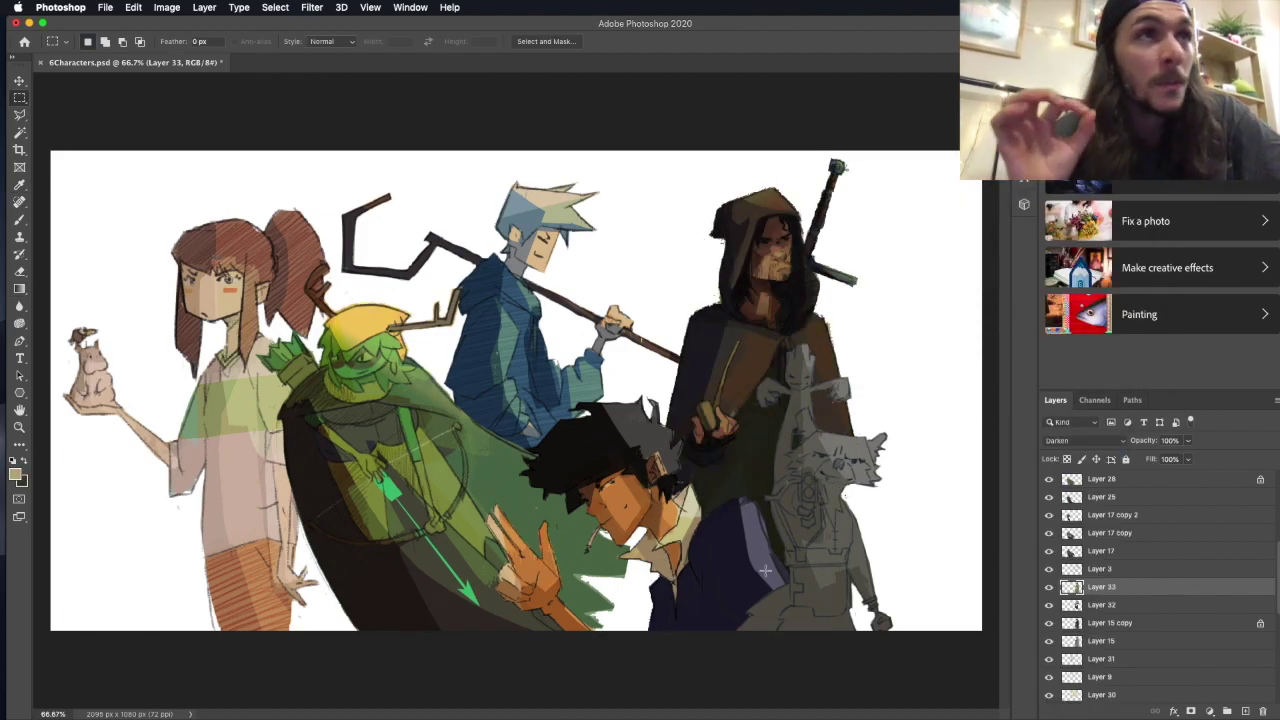
{"action": "left_click", "coordinate": [765, 570], "text": "ctrl"}
Sketch a small brown figure over the cloak on Layer 19 copy.
{"action": "key", "text": "ctrl+plus"}
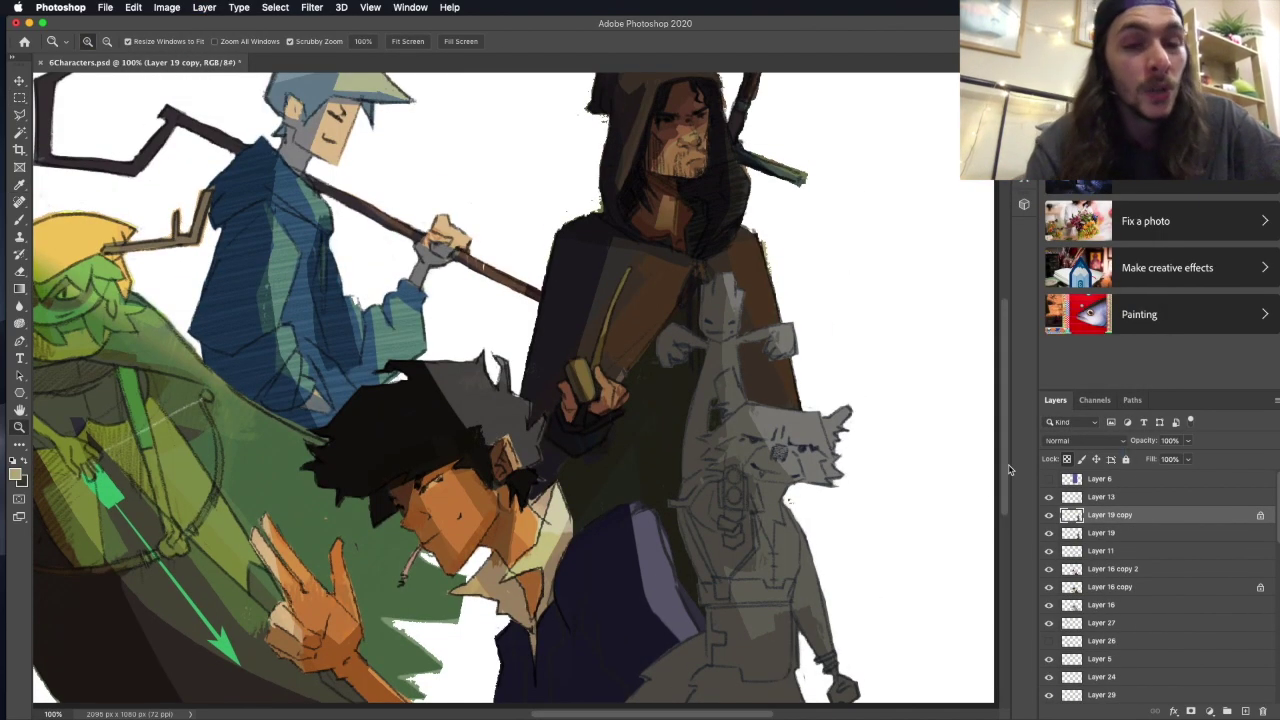
{"action": "key", "text": "b"}
{"action": "scroll", "coordinate": [780, 450], "scroll_direction": "down", "scroll_amount": 3}
{"action": "left_click", "coordinate": [15, 476]}
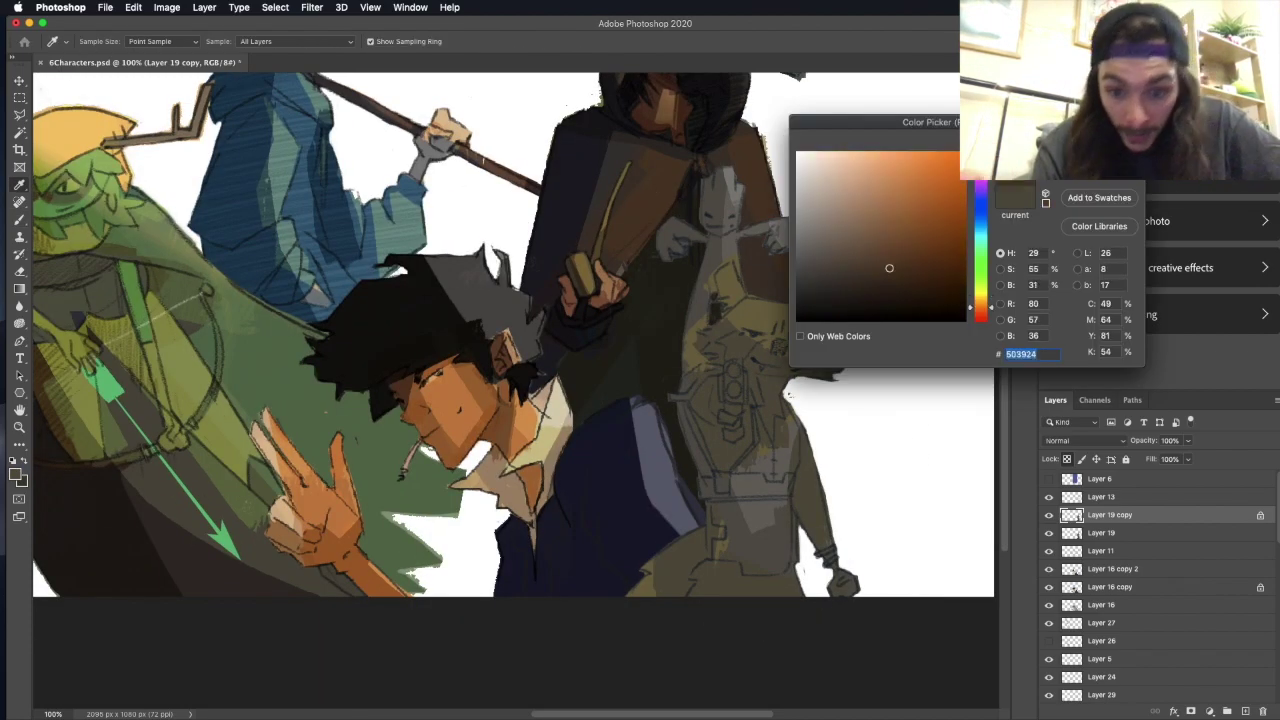
{"action": "key", "text": "Return"}
{"action": "left_click_drag", "start_coordinate": [715, 175], "coordinate": [760, 223]}
{"action": "left_click_drag", "start_coordinate": [712, 260], "coordinate": [700, 370]}
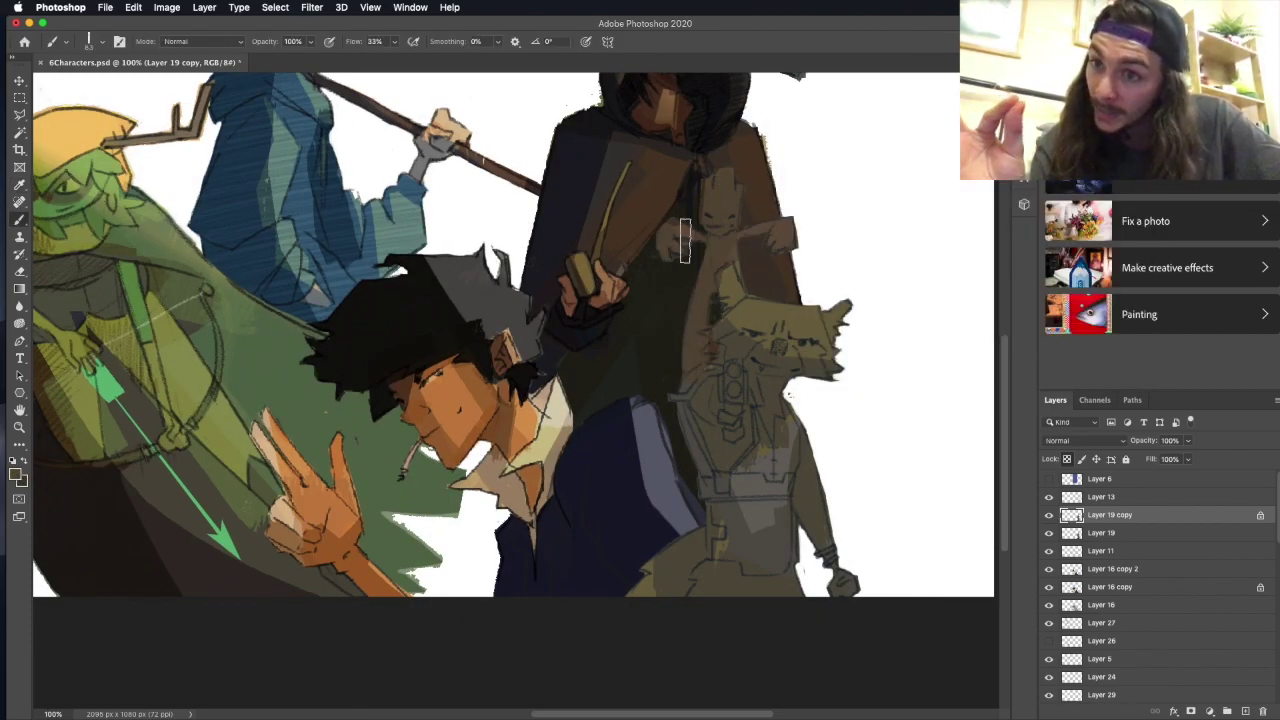
Paint a pale muzzle on the raccoon and colour his vest and straps teal.
{"action": "key", "text": "period"}
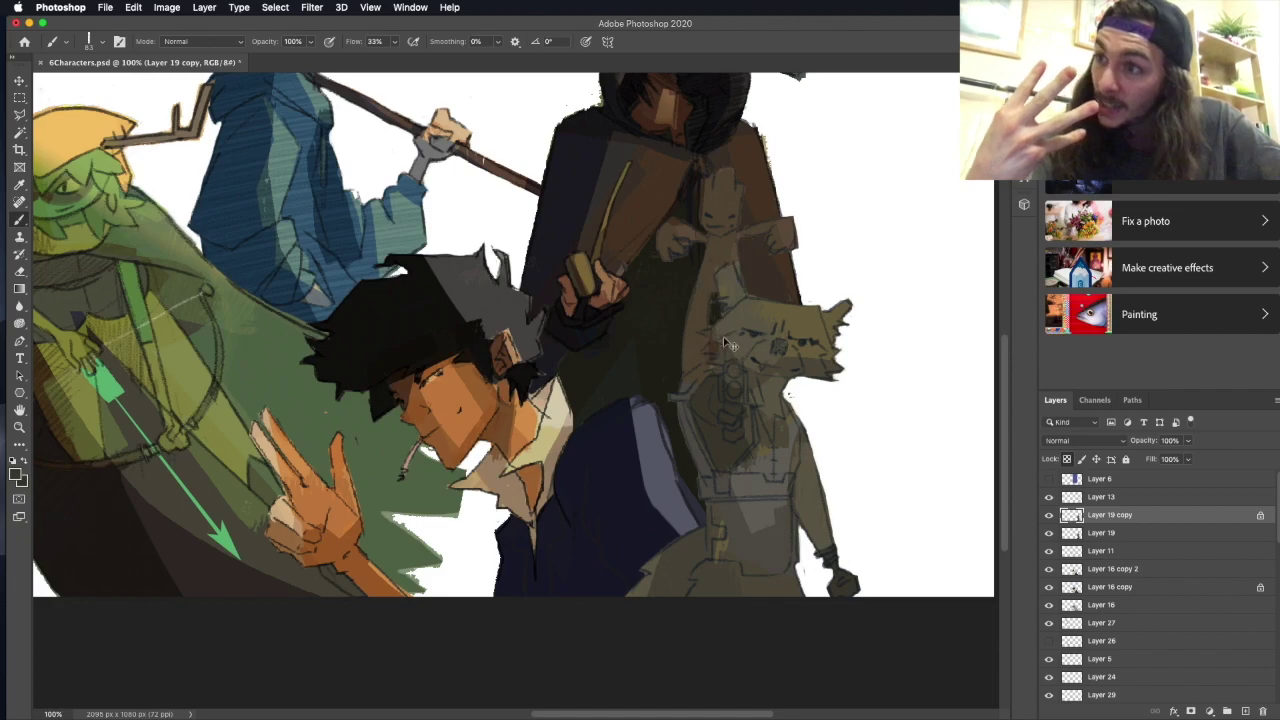
{"action": "mouse_move", "coordinate": [717, 333]}
{"action": "left_mouse_down"}
{"action": "mouse_move", "coordinate": [765, 306]}
{"action": "mouse_move", "coordinate": [748, 366]}
{"action": "mouse_move", "coordinate": [795, 356]}
{"action": "mouse_move", "coordinate": [783, 415]}
{"action": "left_mouse_up"}
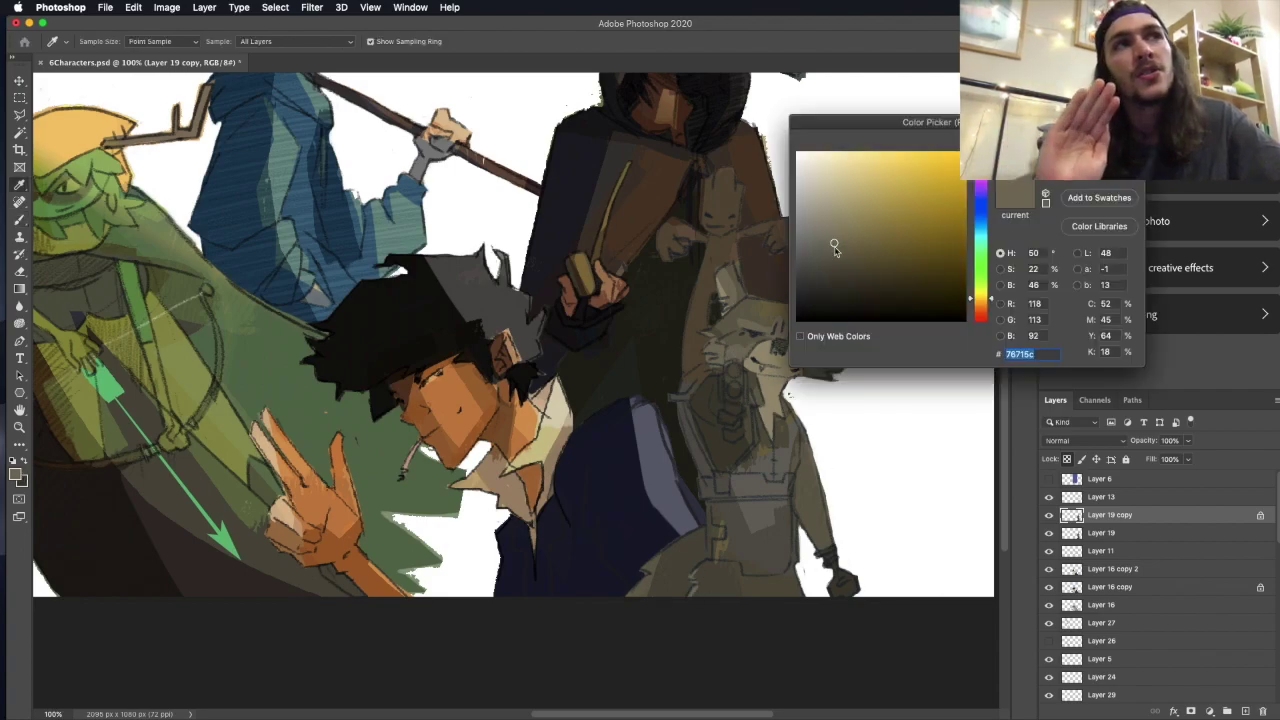
{"action": "left_click", "coordinate": [99, 42]}
{"action": "double_click", "coordinate": [33, 137]}
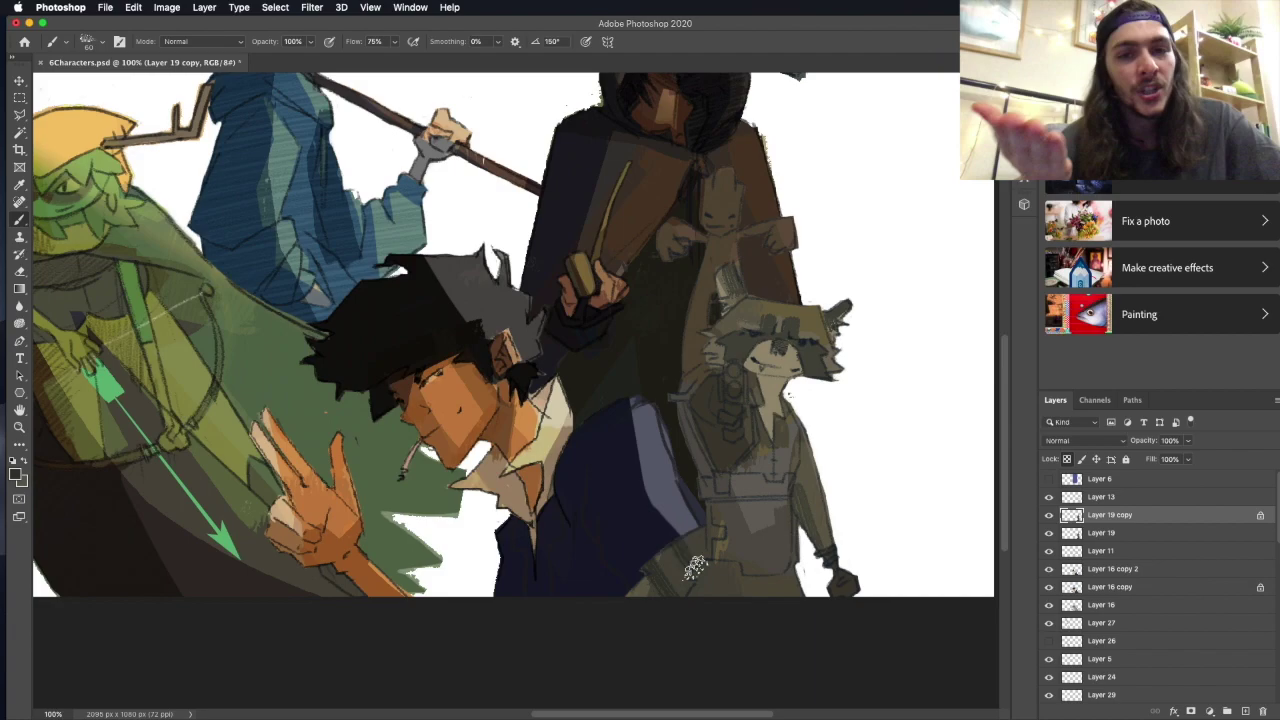
{"action": "key", "text": "."}
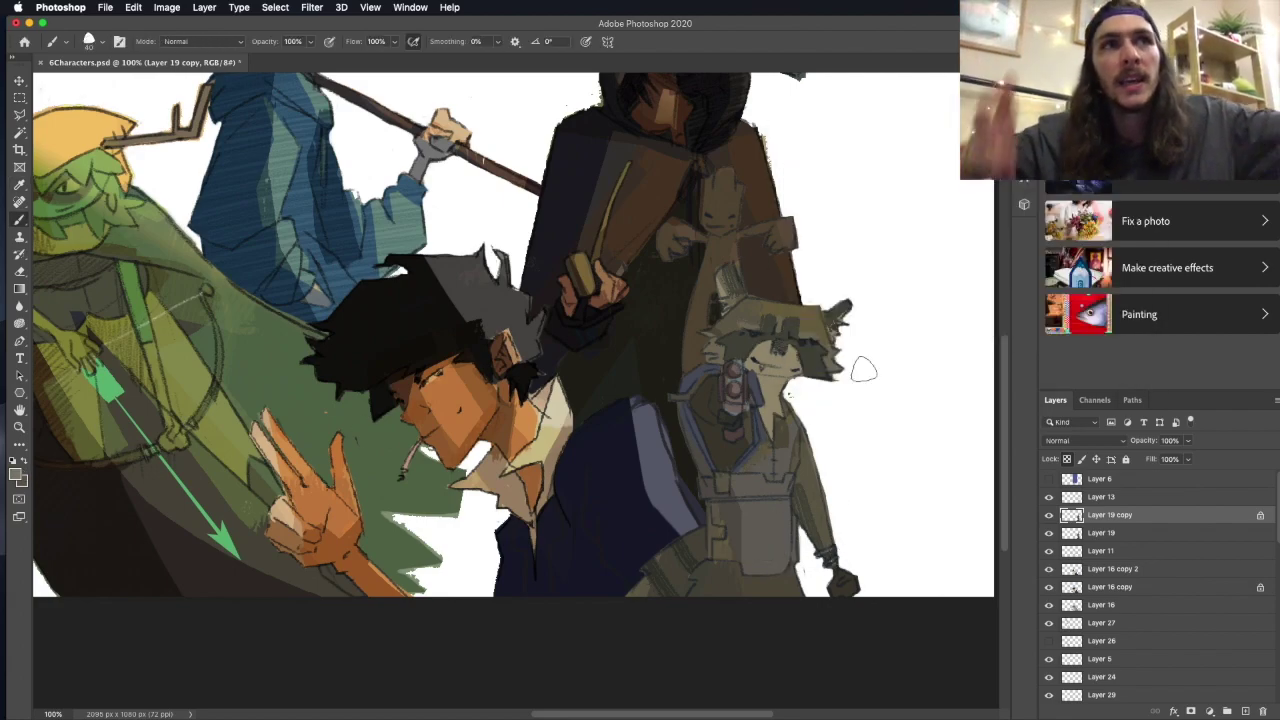
{"action": "left_click_drag", "start_coordinate": [760, 412], "coordinate": [766, 540]}
{"action": "left_click_drag", "start_coordinate": [700, 408], "coordinate": [690, 486]}
{"action": "left_click_drag", "start_coordinate": [790, 395], "coordinate": [790, 518]}
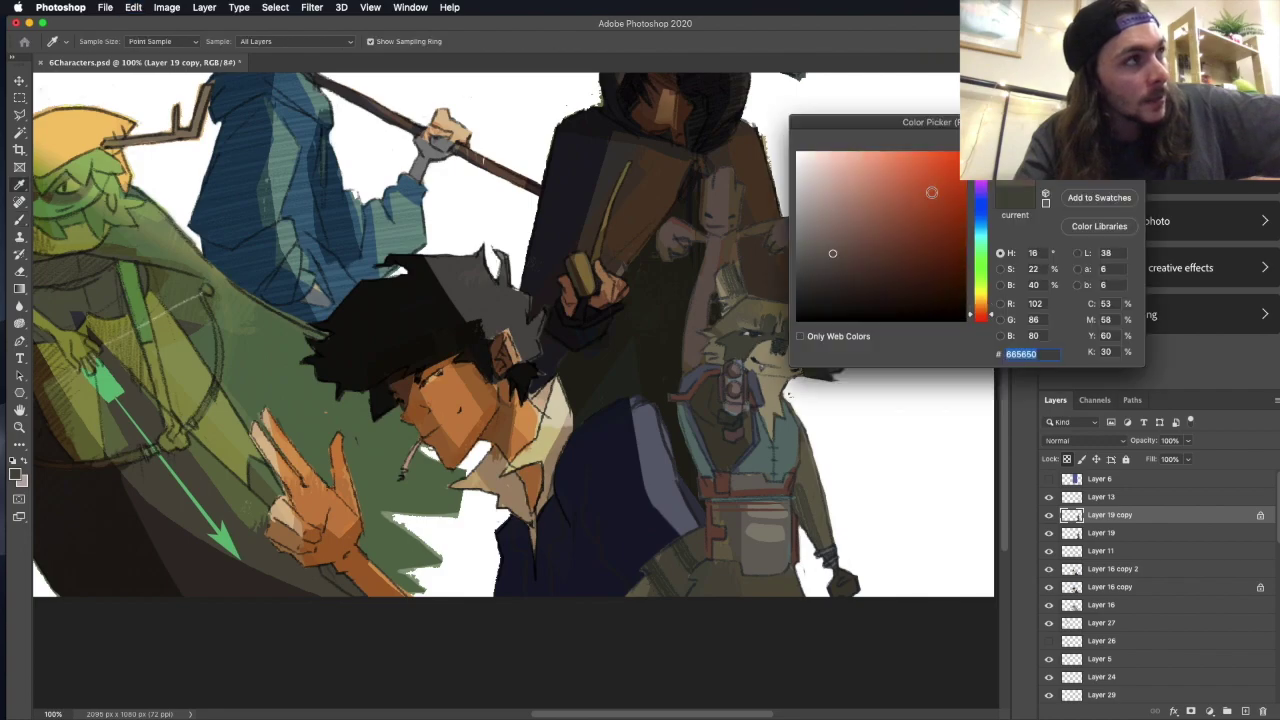
Save the file and duplicate the raccoon's colour layer as Layer 19 copy 2.
{"action": "key", "text": "z"}
{"action": "key", "text": "ctrl+minus"}
{"action": "key", "text": "ctrl+s"}
{"action": "key", "text": "ctrl+j"}
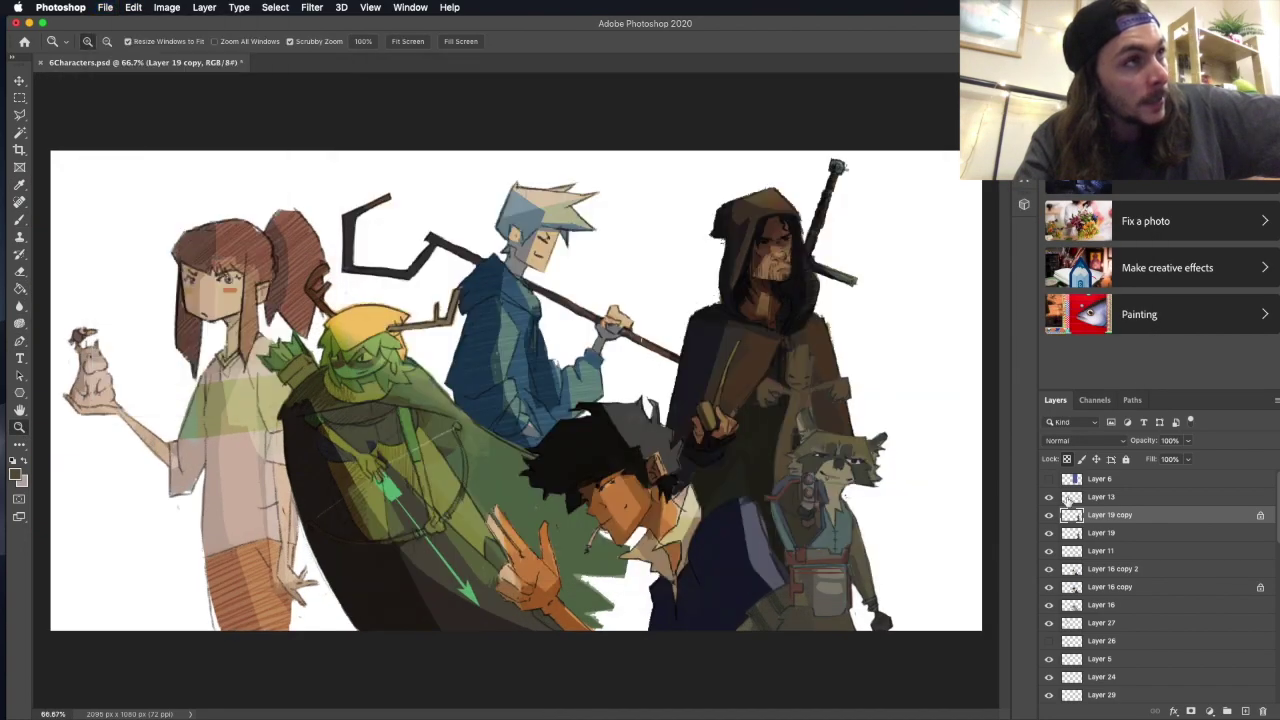
{"action": "left_click", "coordinate": [1085, 440]}
Try Lighten on Layer 19 copy 2, then settle on Screen blending.
{"action": "left_click", "coordinate": [1065, 526]}
{"action": "key", "text": "e"}
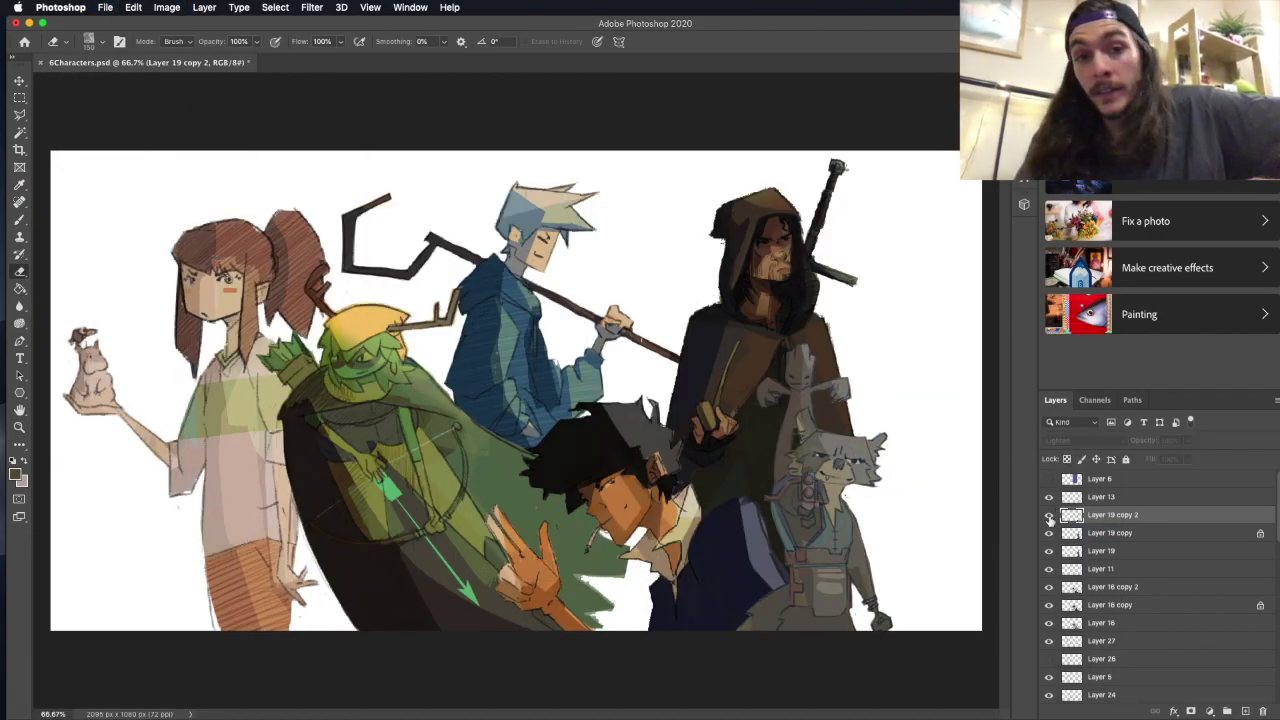
{"action": "left_click", "coordinate": [1085, 440]}
{"action": "left_click", "coordinate": [1068, 568]}
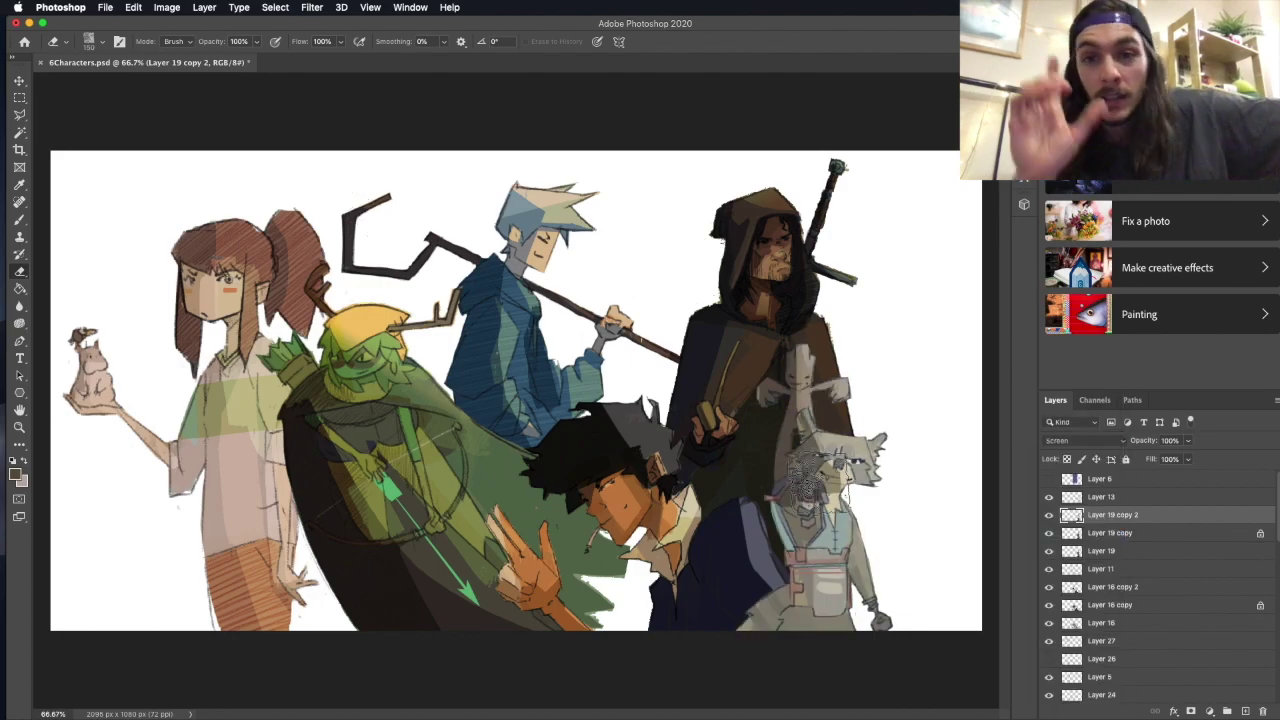